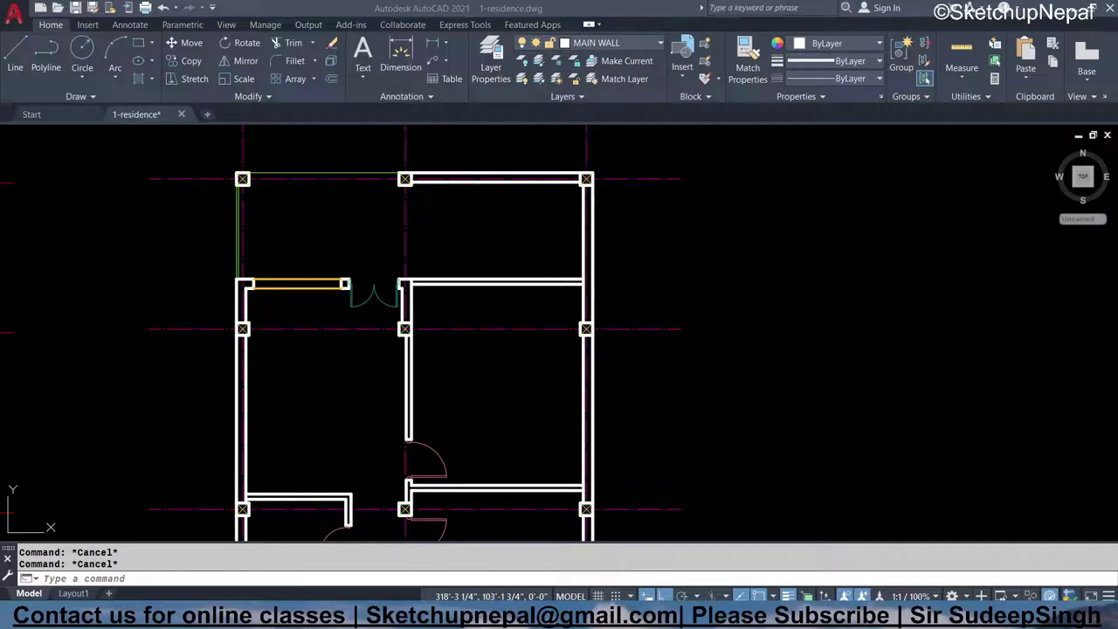
# - Draw a 2.5-scale, zero-justified multiline from the opening's right wall end to its left end
pyautogui.scroll(5, 310, 290)
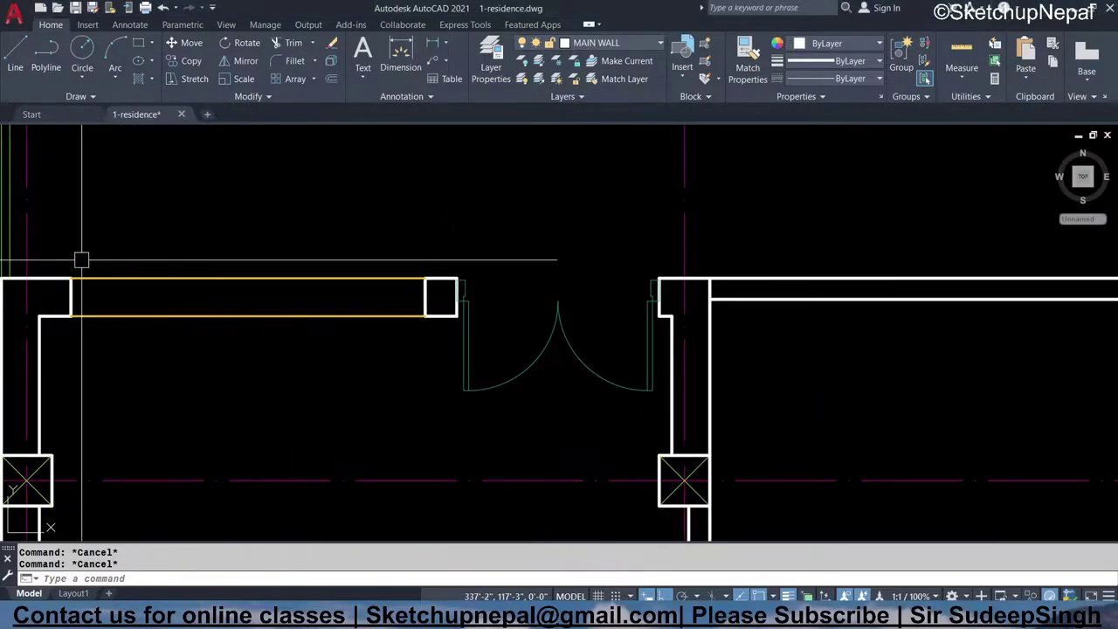
pyautogui.moveTo(229, 295); pyautogui.dragTo(322, 298, button='middle')
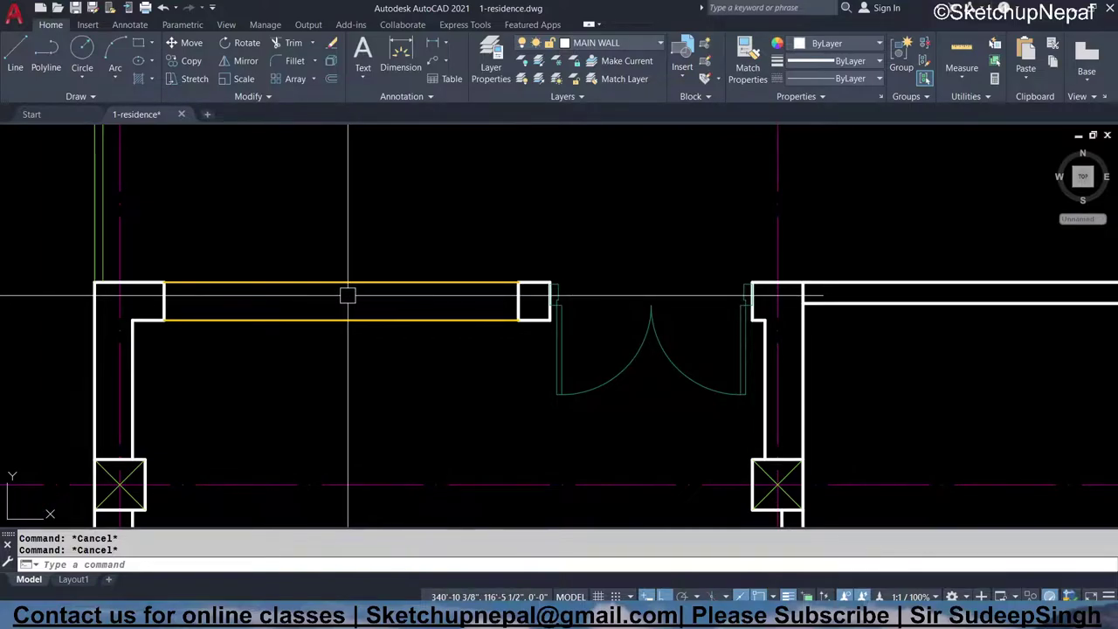
pyautogui.write('ml')
pyautogui.press('Return')
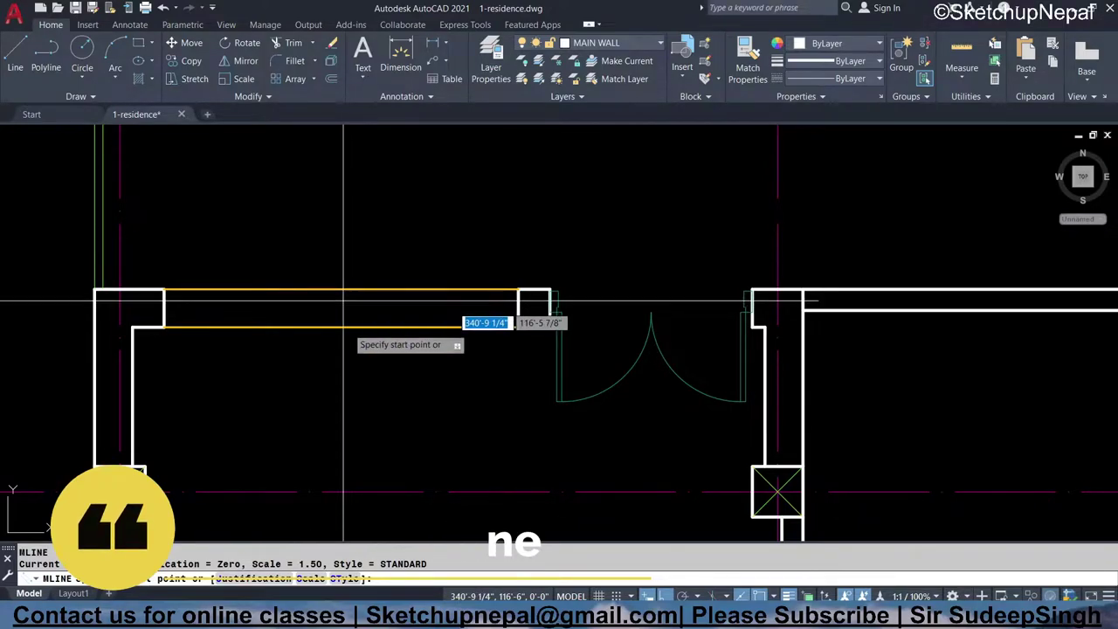
pyautogui.click(302, 579)
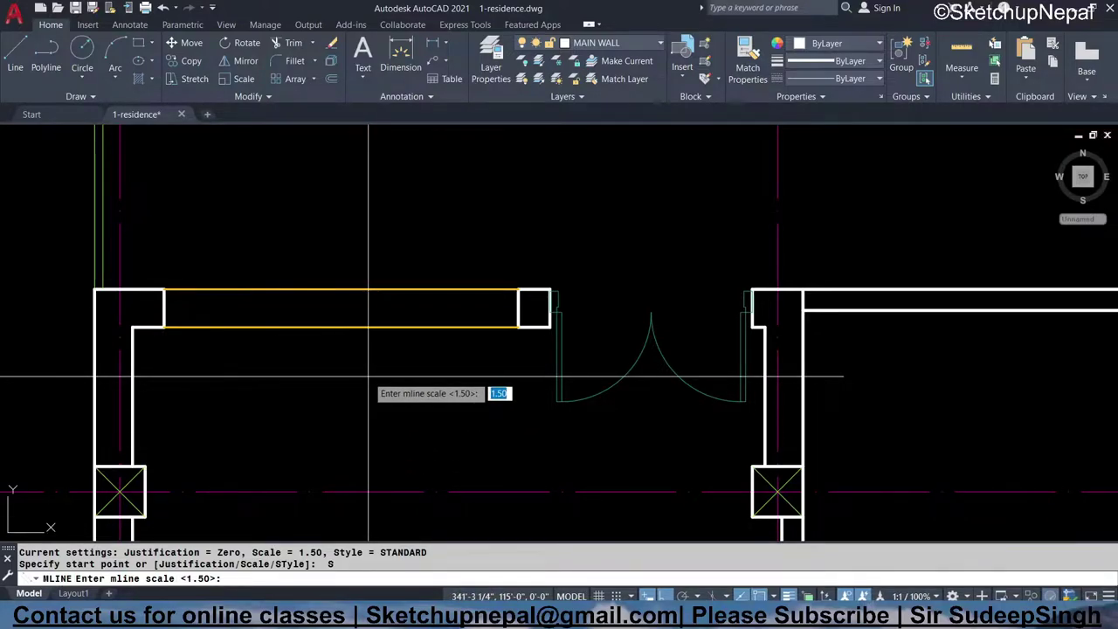
pyautogui.write('2.5')
pyautogui.press('Return')
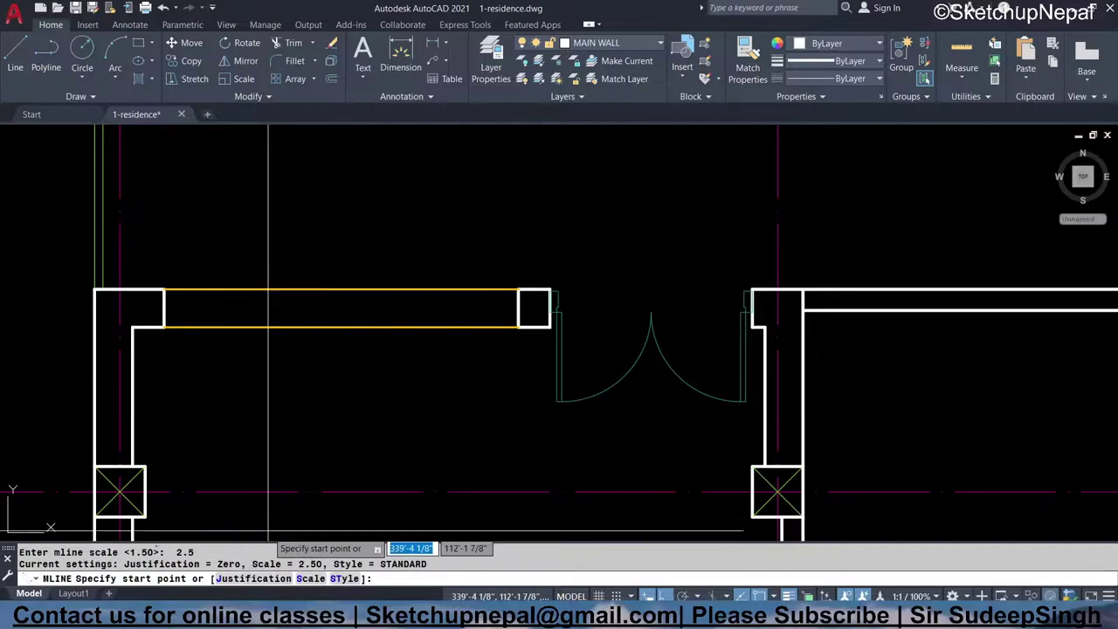
pyautogui.click(228, 579)
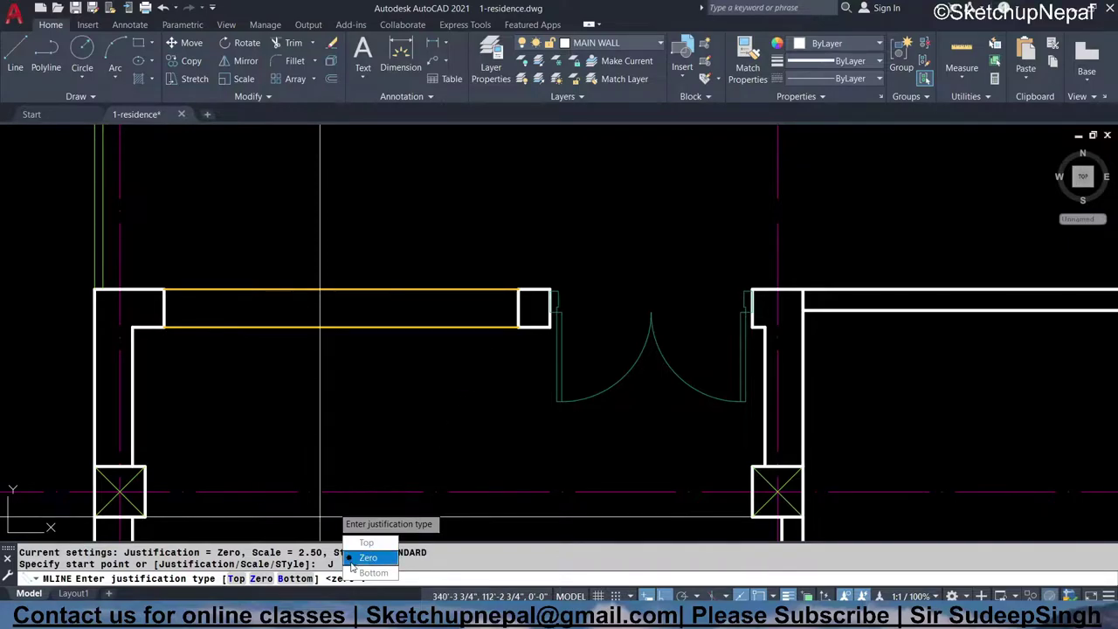
pyautogui.click(533, 362)
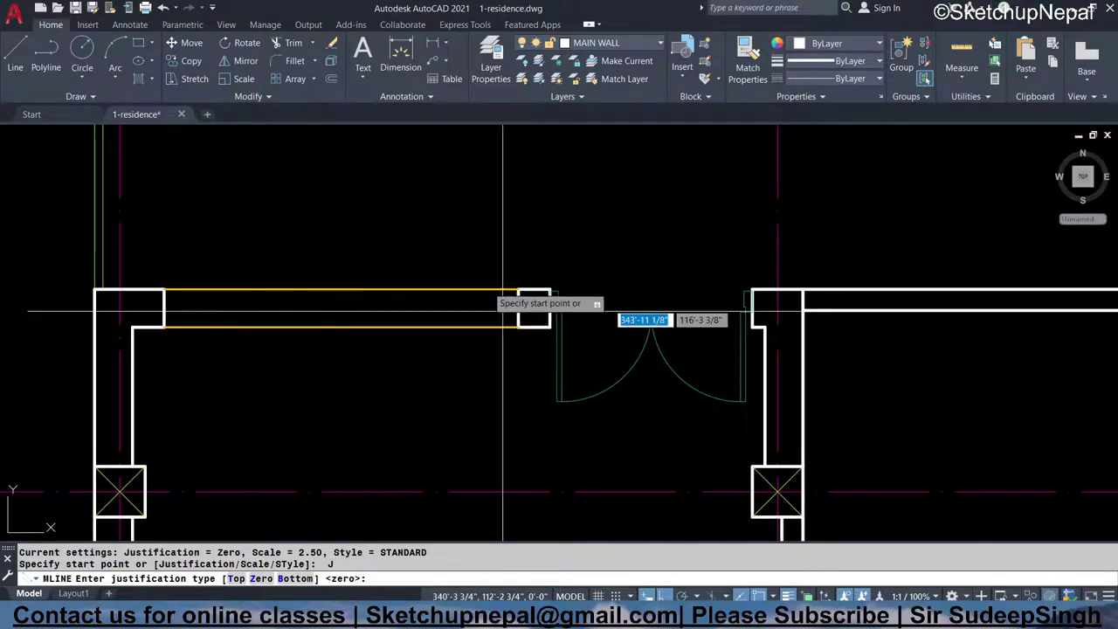
pyautogui.click(521, 307)
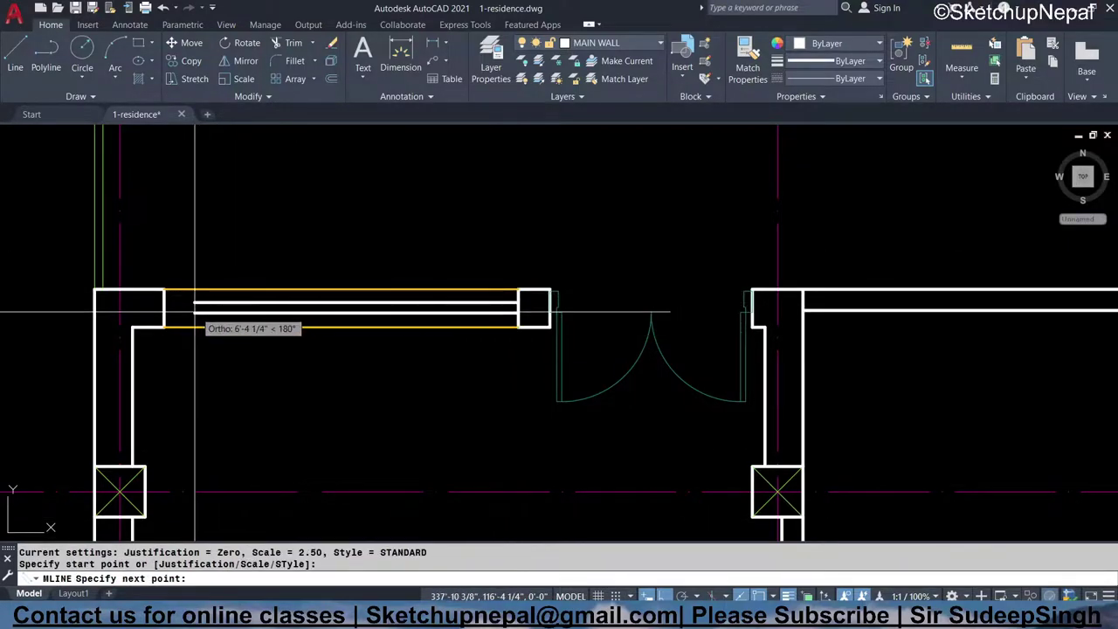
pyautogui.click(164, 307)
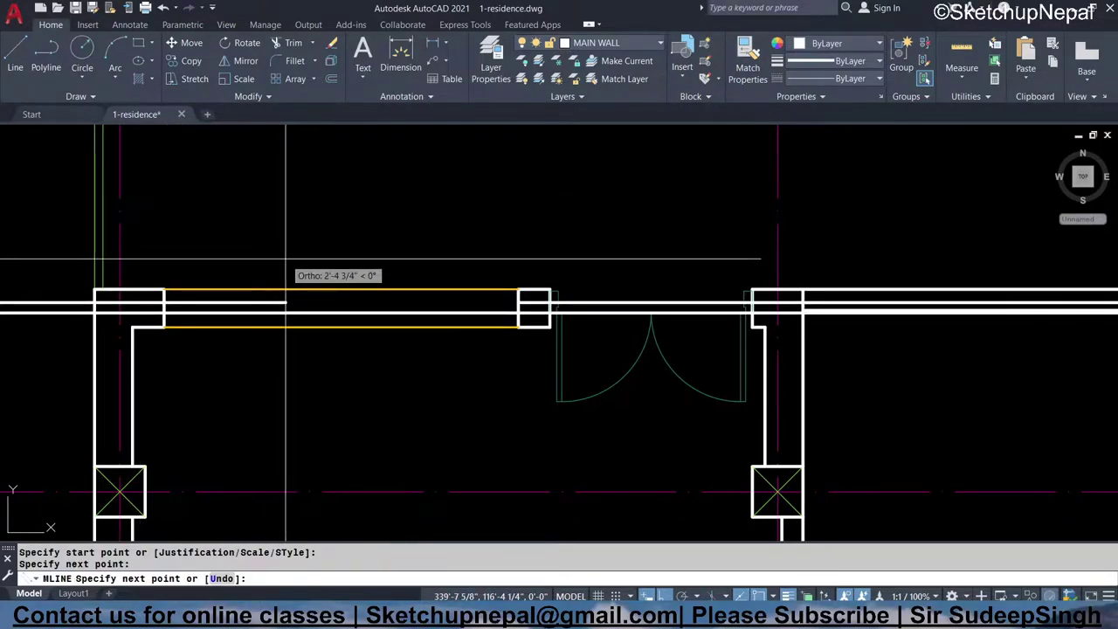
pyautogui.press('Escape')
pyautogui.click(235, 297)
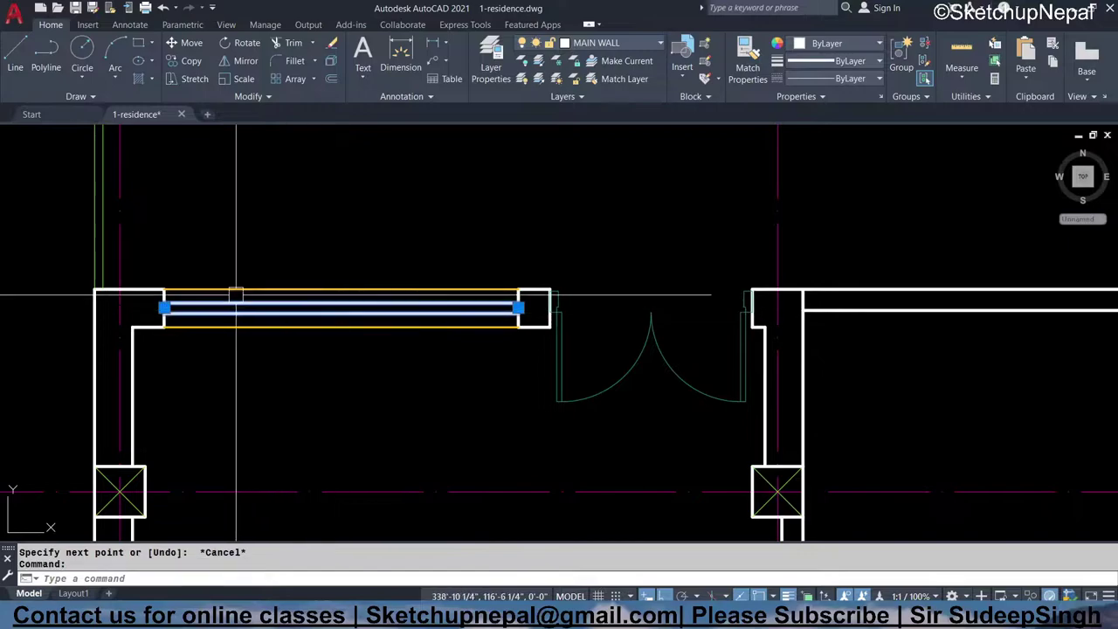
# - Move the multiline onto the door layer, then rename the door layer to Opening
pyautogui.click(629, 43)
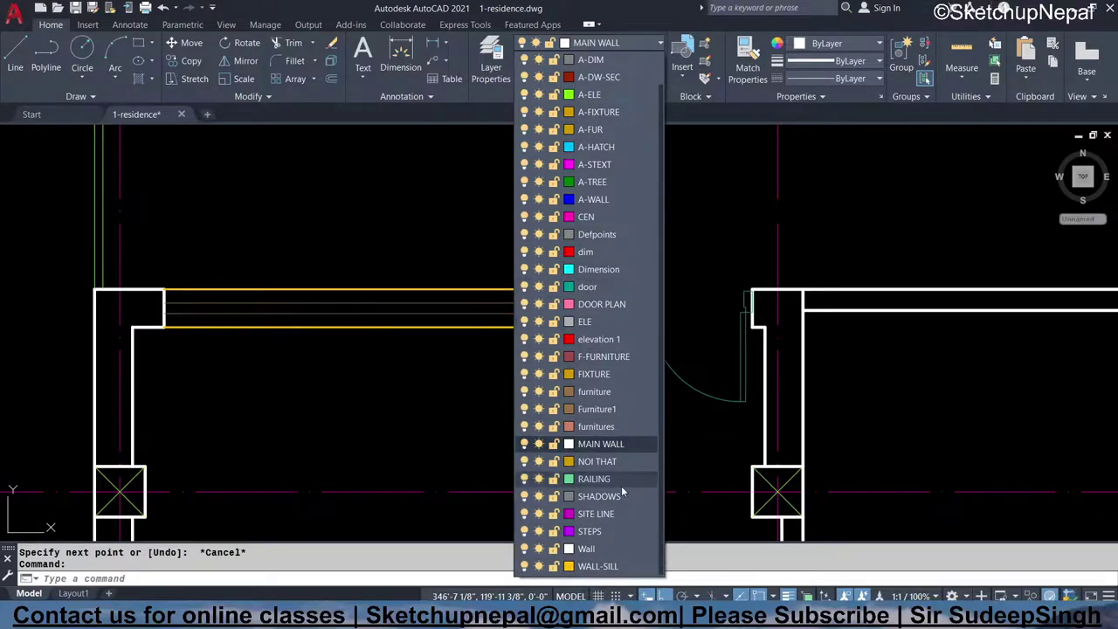
pyautogui.click(599, 286)
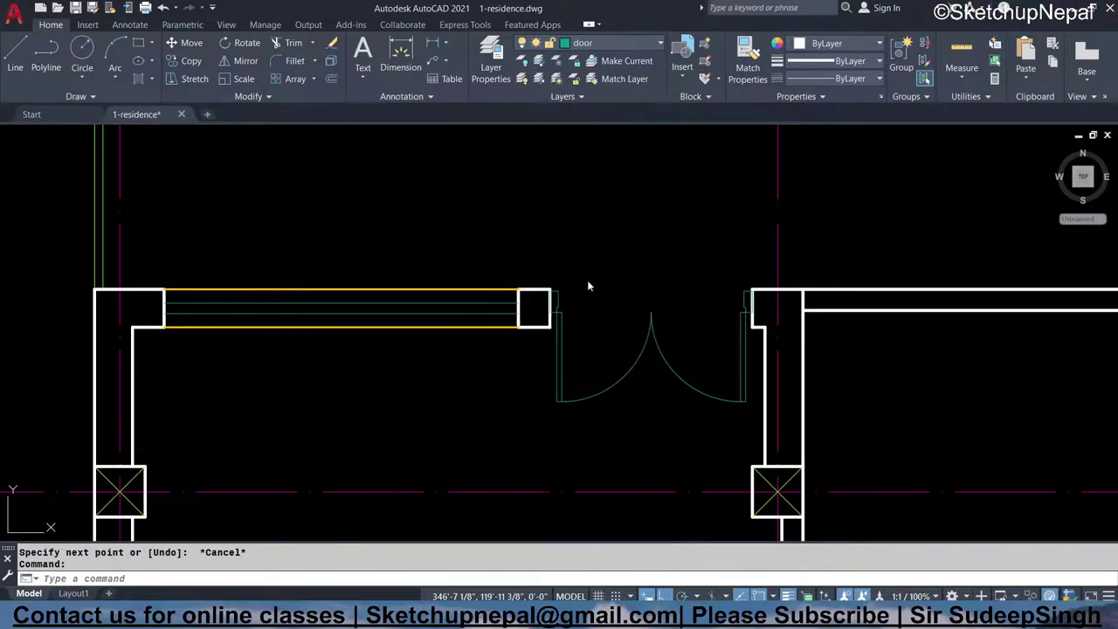
pyautogui.click(492, 68)
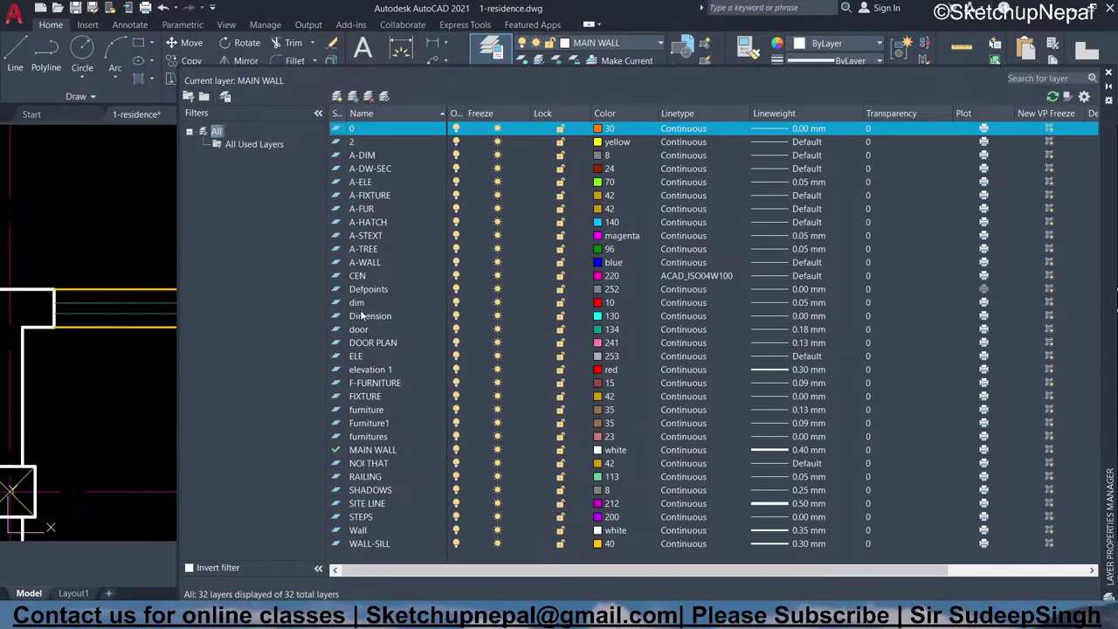
pyautogui.click(359, 329)
pyautogui.rightClick(359, 329)
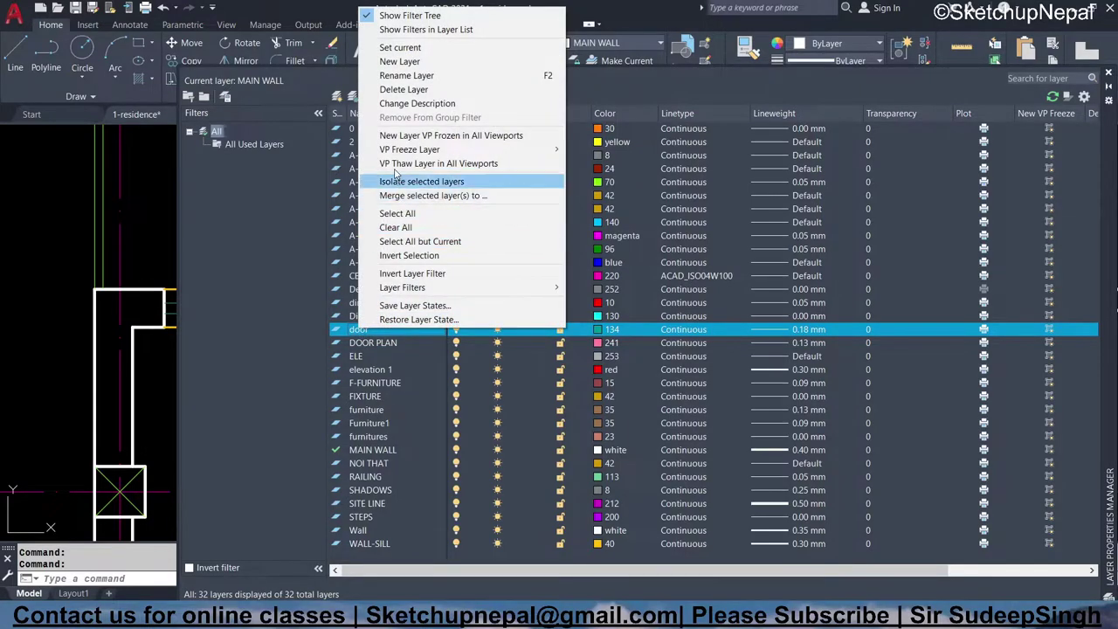
pyautogui.click(403, 75)
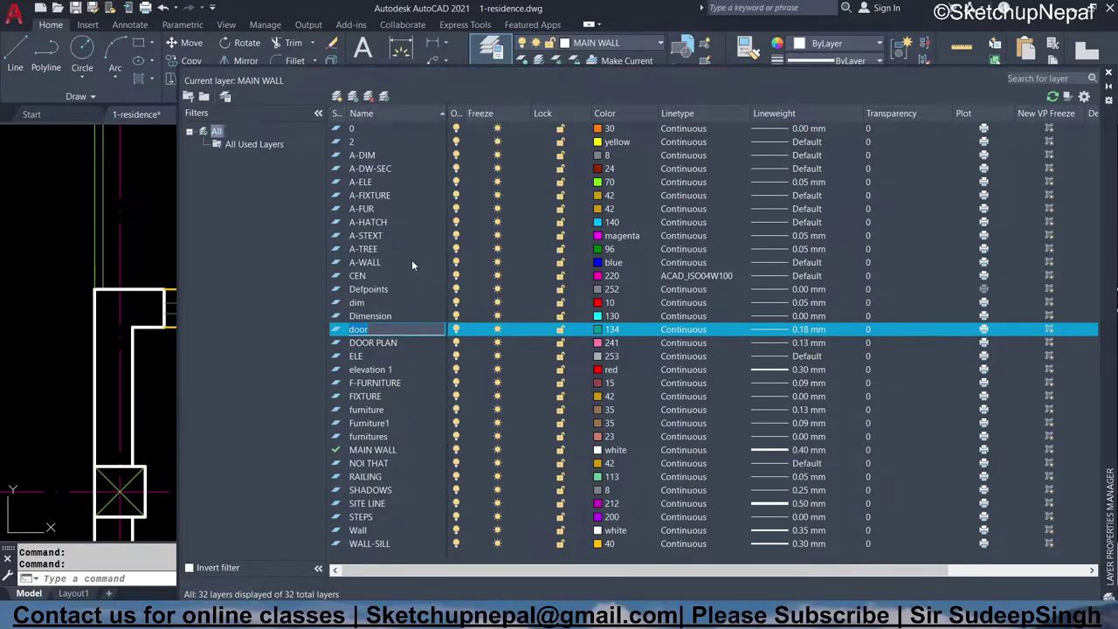
pyautogui.write('Opening')
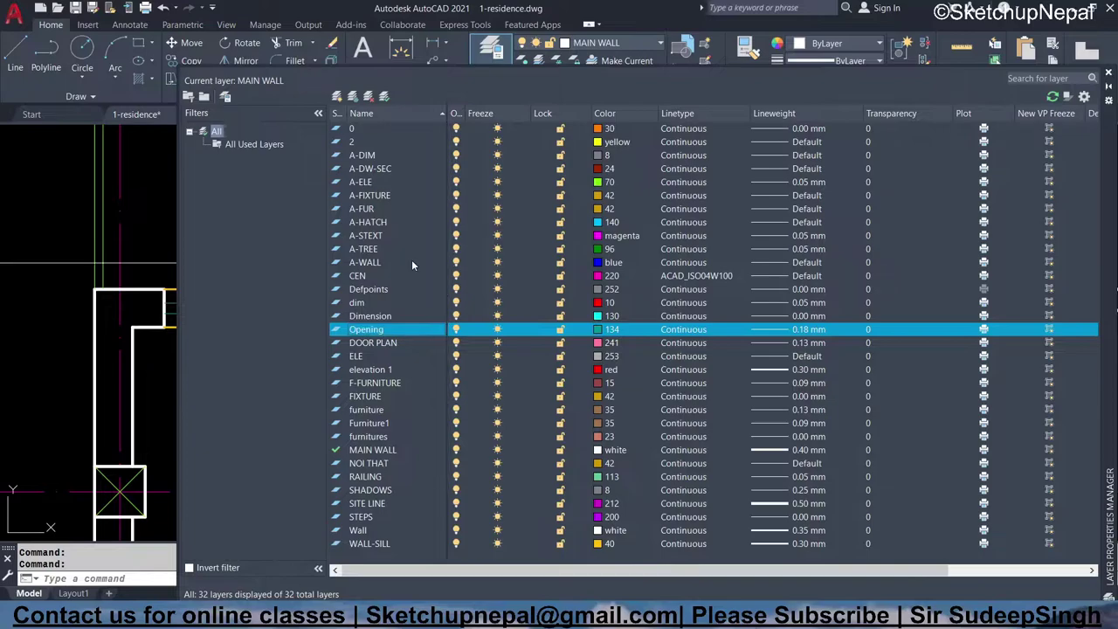
pyautogui.click(223, 109)
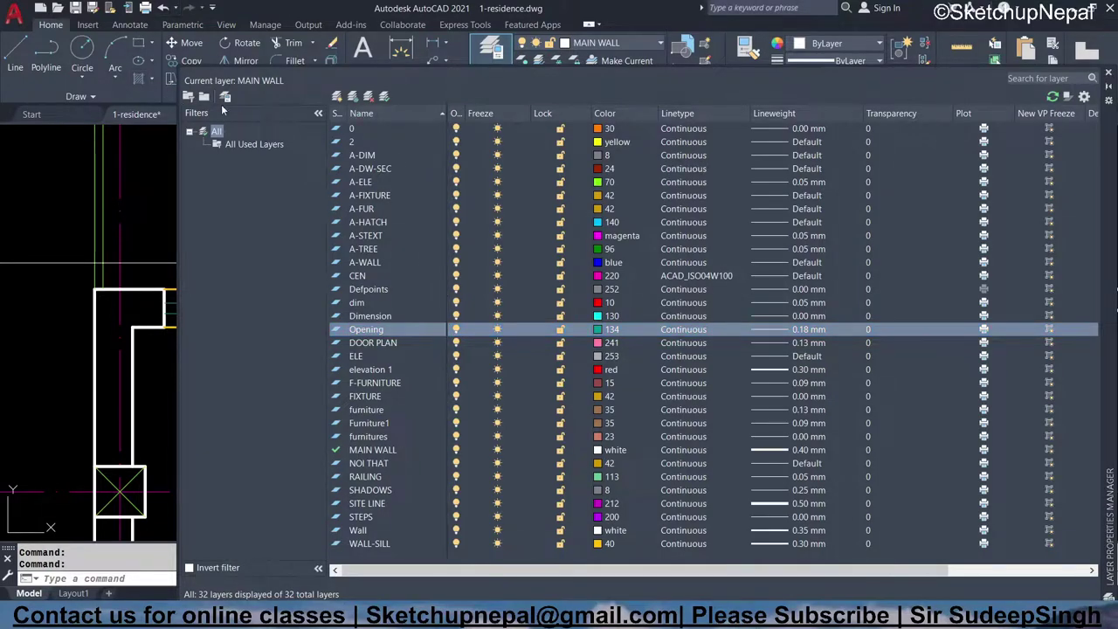
pyautogui.click(1108, 75)
pyautogui.moveTo(399, 305); pyautogui.dragTo(374, 230, button='middle')
pyautogui.scroll(-2, 340, 253)
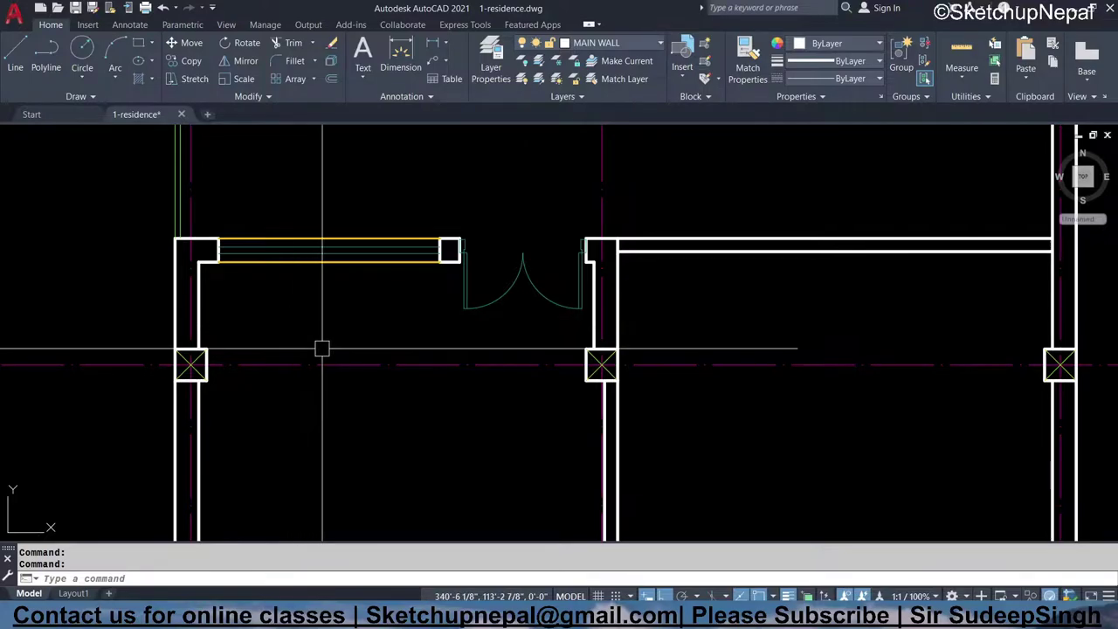
# - Find and select the W1 window block in the furniture layout drawing
pyautogui.scroll(-3, 323, 349)
pyautogui.scroll(-2, 429, 357)
pyautogui.moveTo(393, 320); pyautogui.dragTo(242, 337, button='middle')
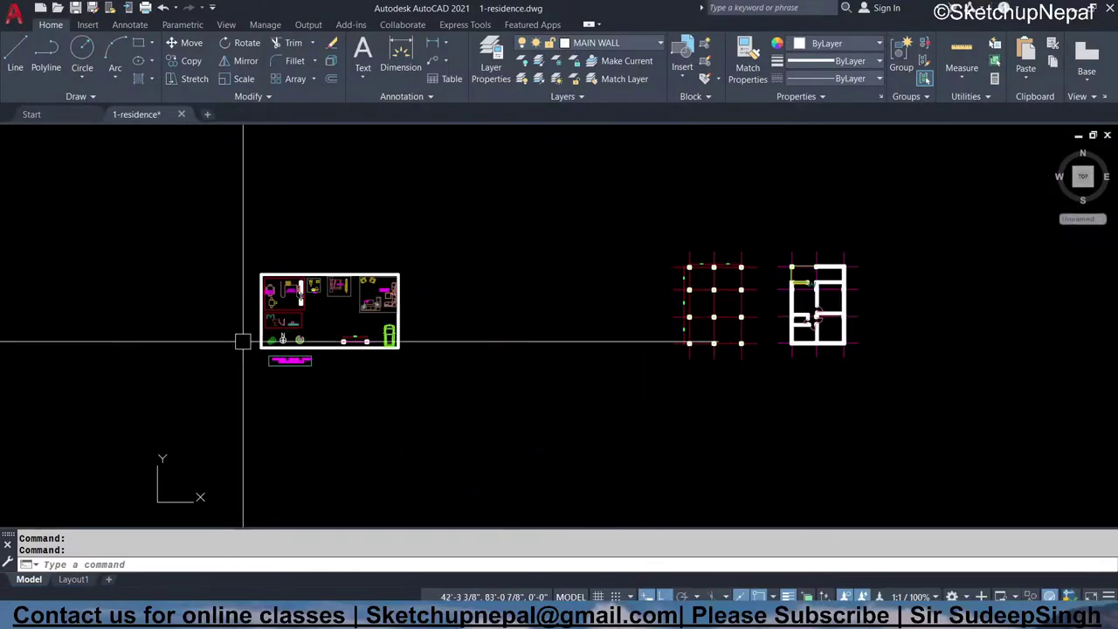
pyautogui.scroll(4, 304, 291)
pyautogui.scroll(-2, 304, 292)
pyautogui.scroll(3, 309, 479)
pyautogui.scroll(2, 300, 459)
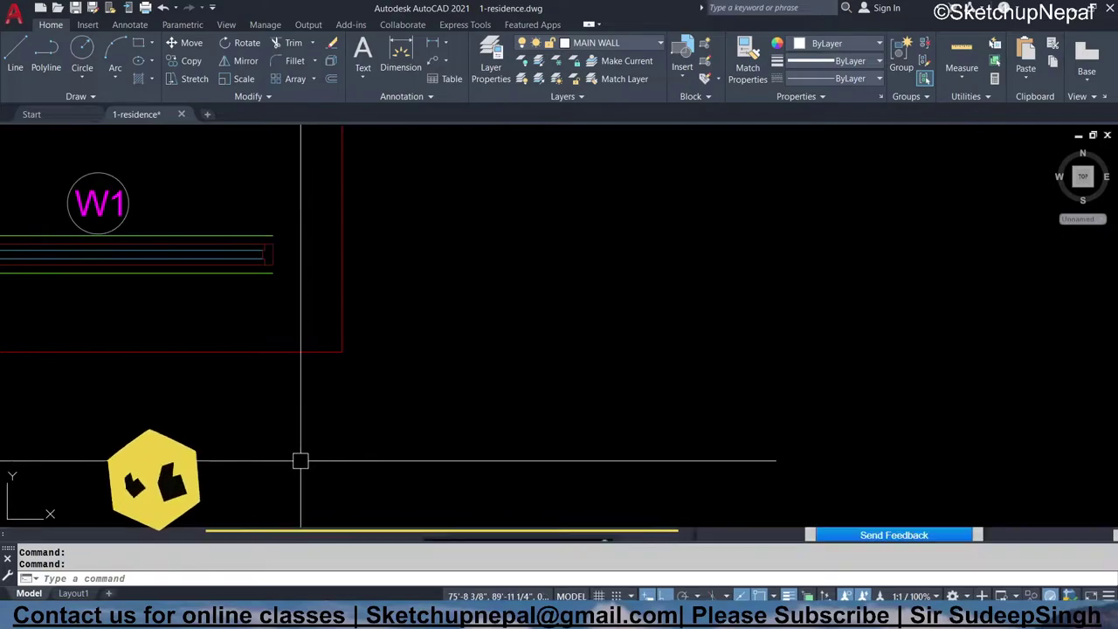
pyautogui.scroll(1, 150, 256)
pyautogui.moveTo(150, 256); pyautogui.dragTo(569, 322, button='middle')
pyautogui.click(412, 337)
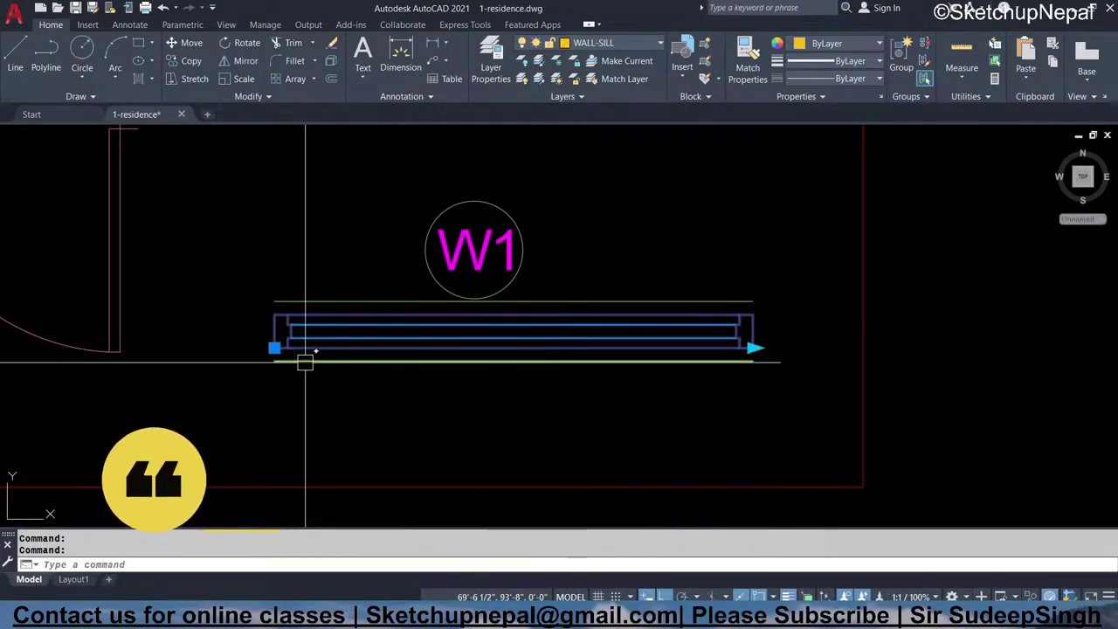
# - Copy the W1 window from its corner into the upper-left room, with Ortho off
pyautogui.write('co')
pyautogui.press('Return')
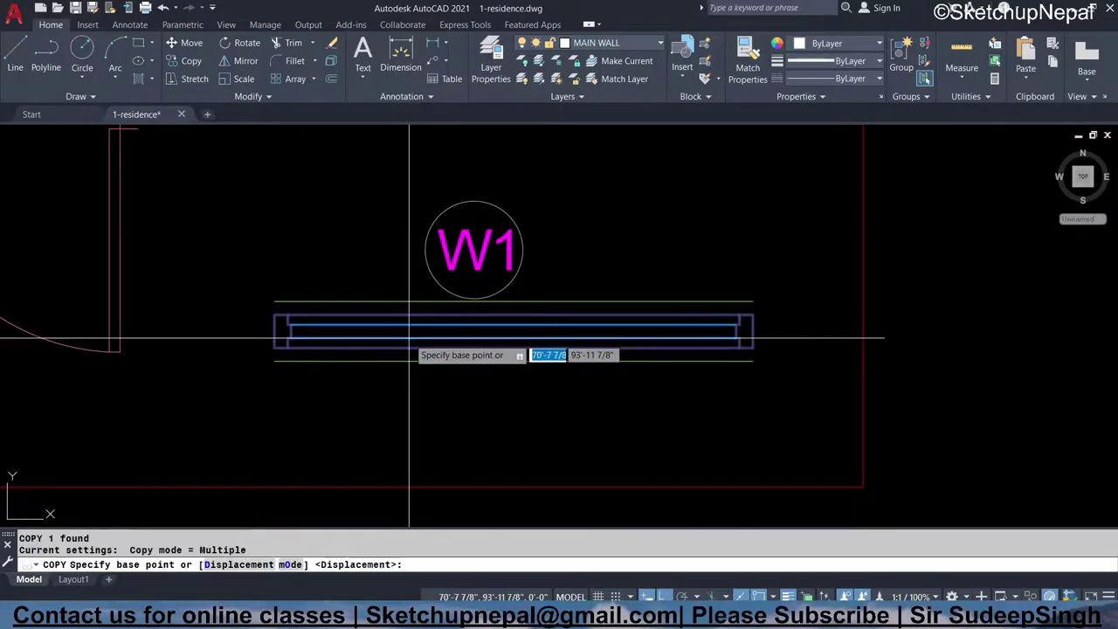
pyautogui.click(410, 342)
pyautogui.scroll(-5, 198, 302)
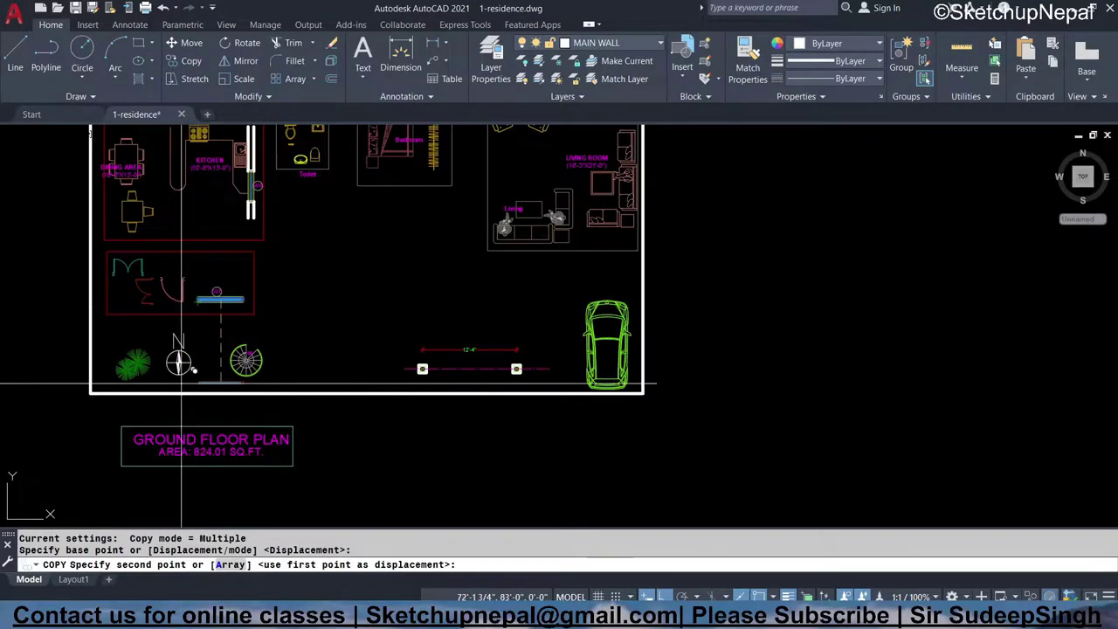
pyautogui.press('F8')
pyautogui.scroll(-6, 572, 244)
pyautogui.scroll(5, 707, 244)
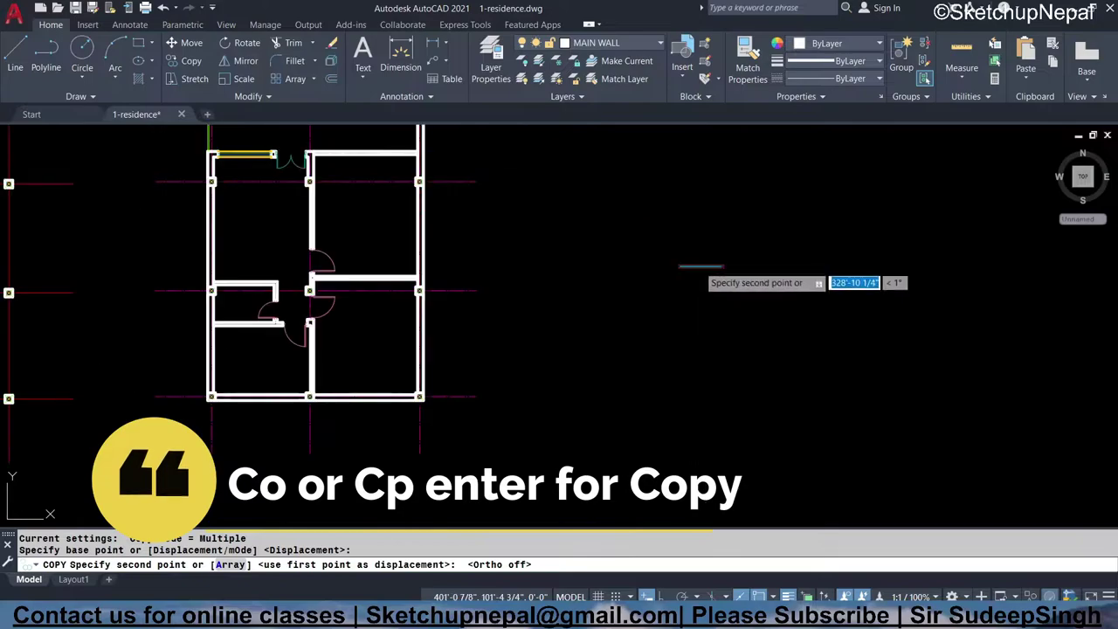
pyautogui.scroll(3, 268, 231)
pyautogui.click(298, 278)
pyautogui.press('Escape')
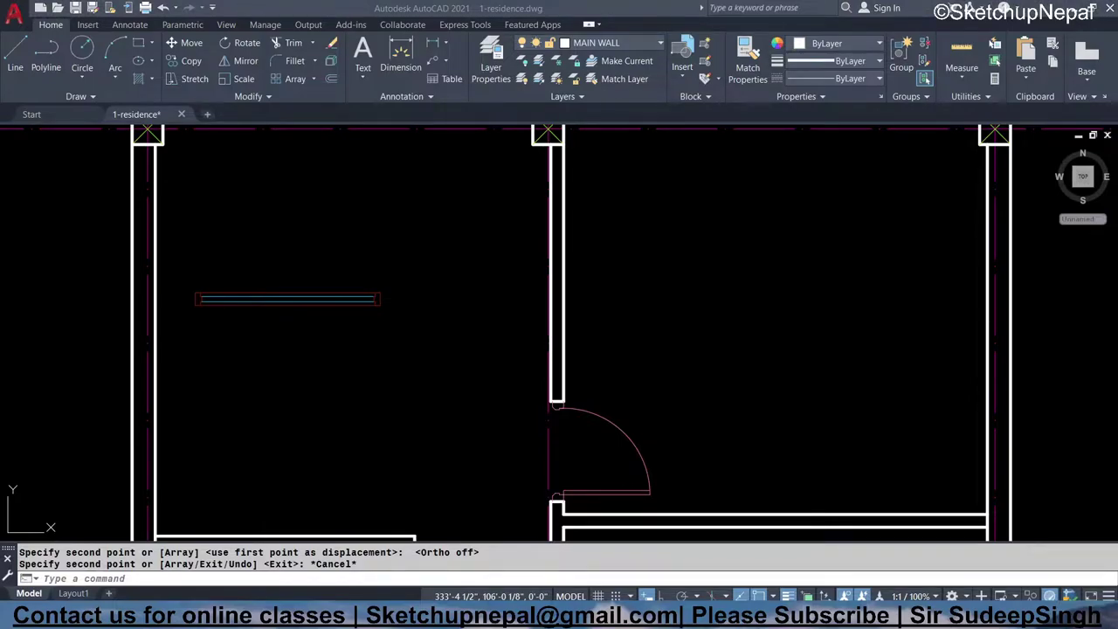
# - Draw a short horizontal line out from the left outer wall
pyautogui.scroll(-2, 377, 253)
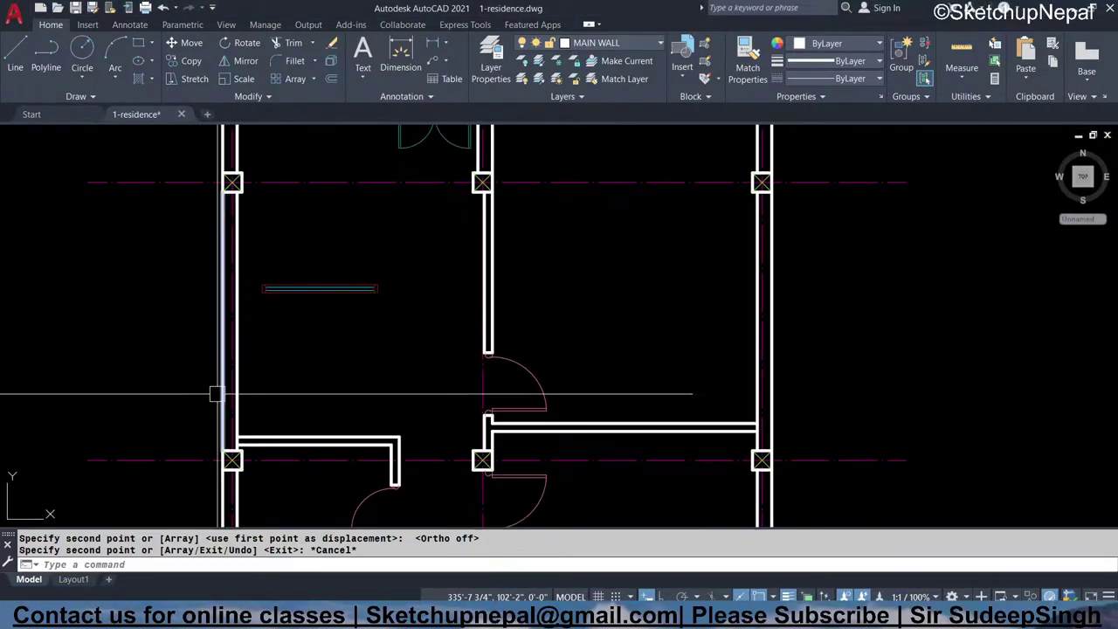
pyautogui.write('l')
pyautogui.press('Return')
pyautogui.click(235, 331)
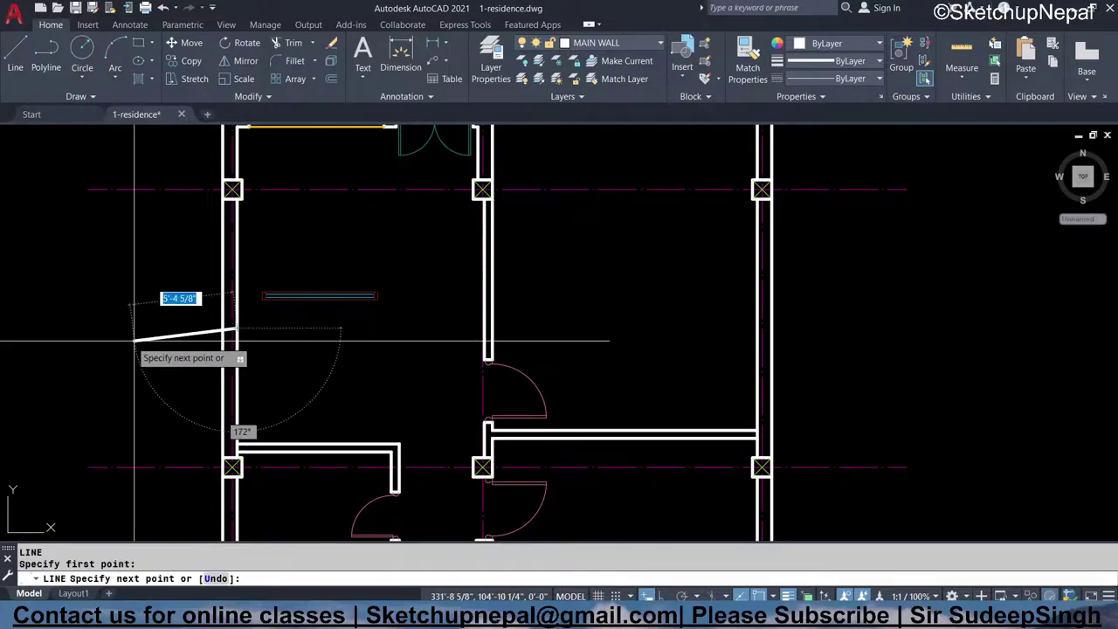
pyautogui.hotkey('ctrl', 'z')
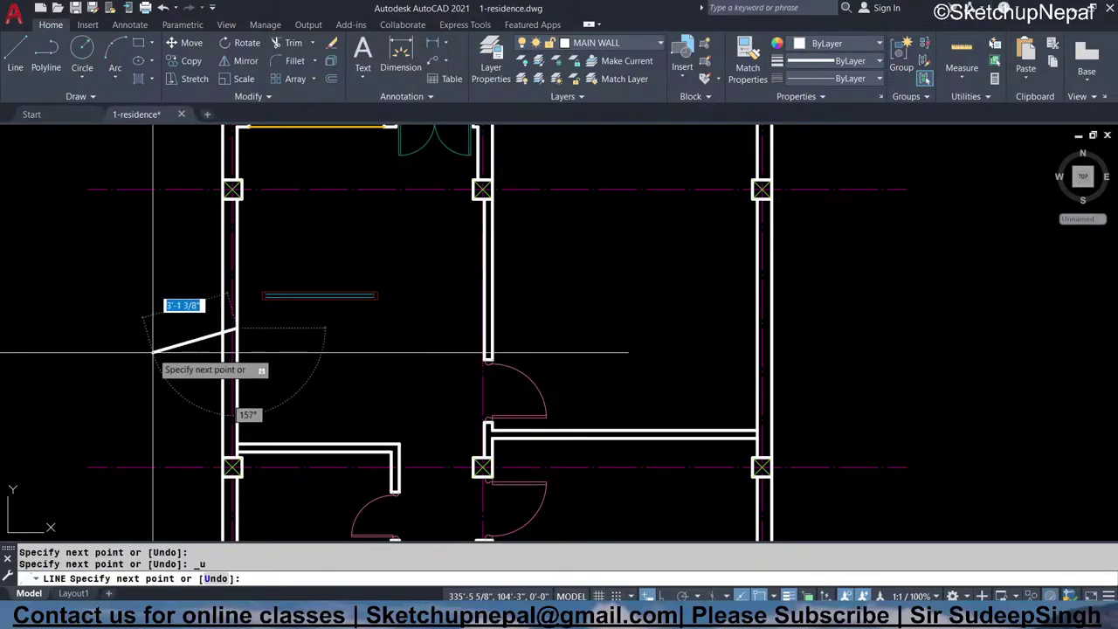
pyautogui.press('F8')
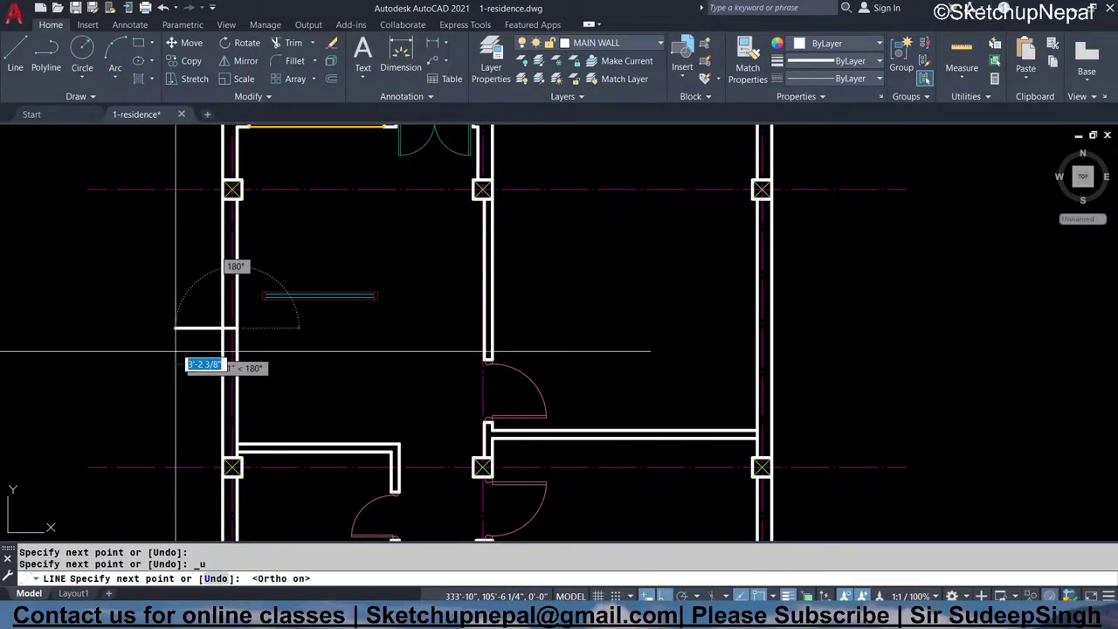
pyautogui.click(174, 329)
pyautogui.press('Escape')
# - Offset the short line 3 units above and below
pyautogui.click(179, 329)
pyautogui.click(158, 376)
pyautogui.press('Return')
pyautogui.write('3')
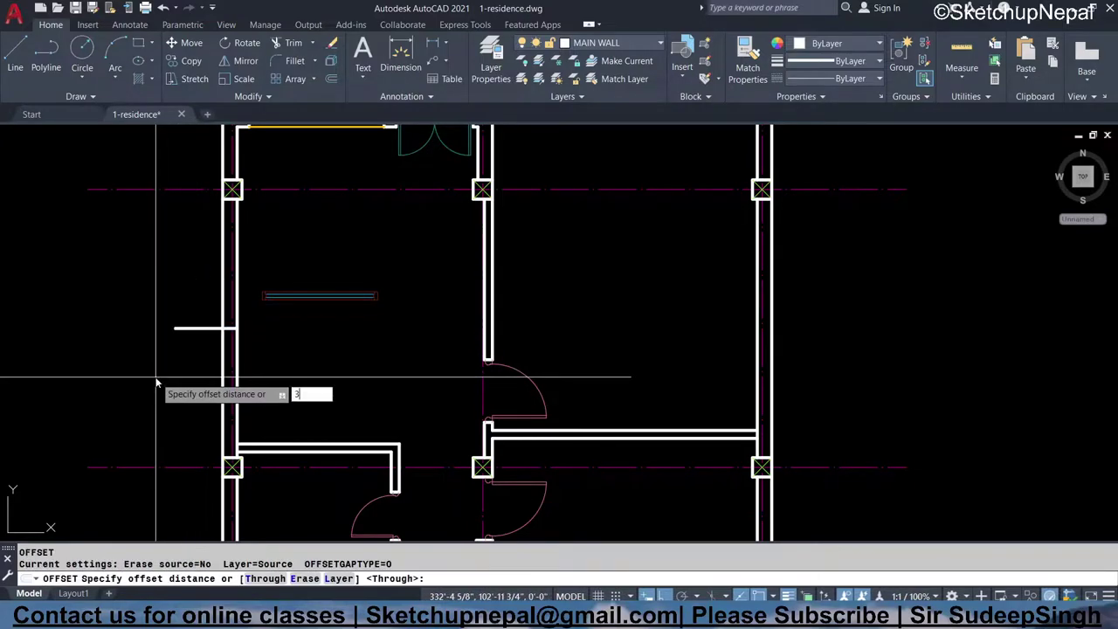
pyautogui.press('Return')
pyautogui.click(196, 328)
pyautogui.click(175, 288)
pyautogui.click(179, 328)
pyautogui.click(182, 394)
pyautogui.click(182, 394)
pyautogui.press('Escape')
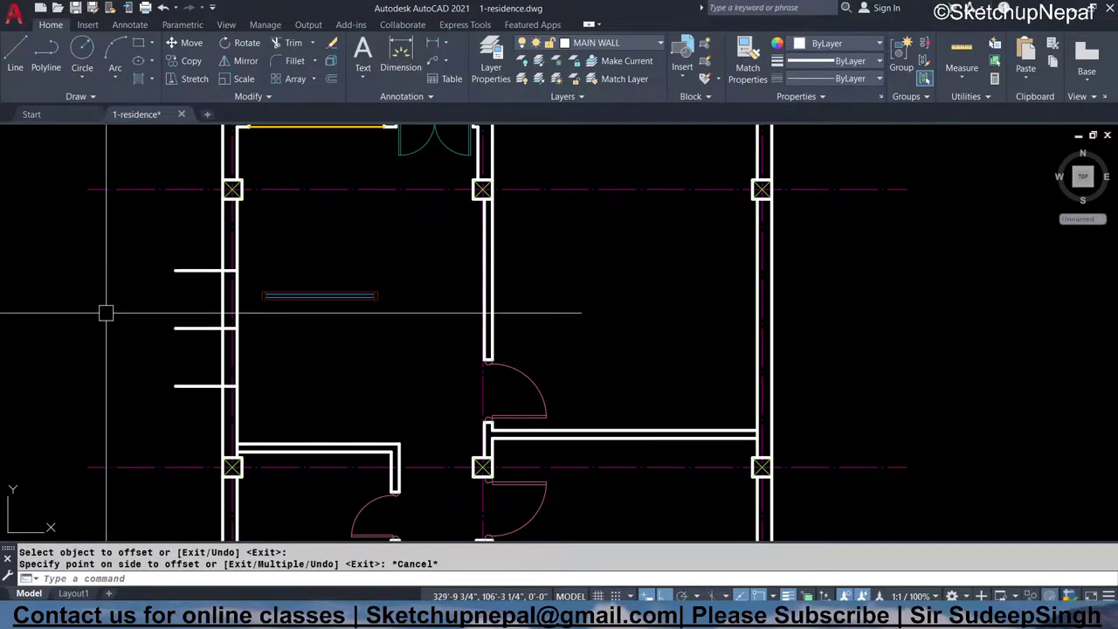
# - Erase the original middle line, leaving the two opening-edge lines
pyautogui.click(85, 310)
pyautogui.click(271, 361)
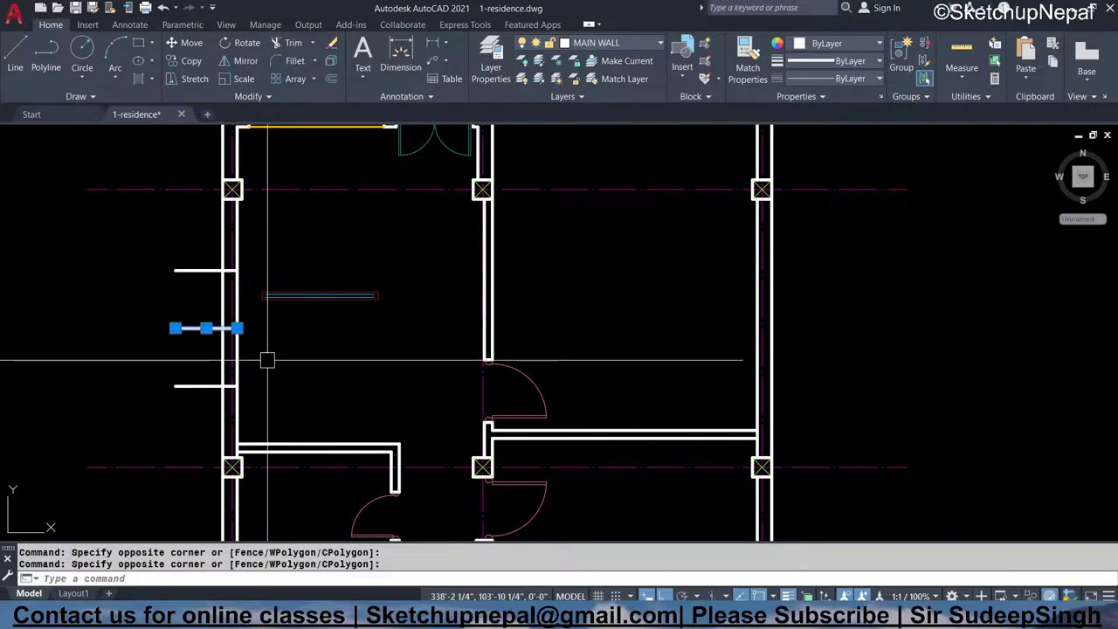
pyautogui.press('Delete')
pyautogui.moveTo(218, 325); pyautogui.dragTo(156, 330, button='middle')
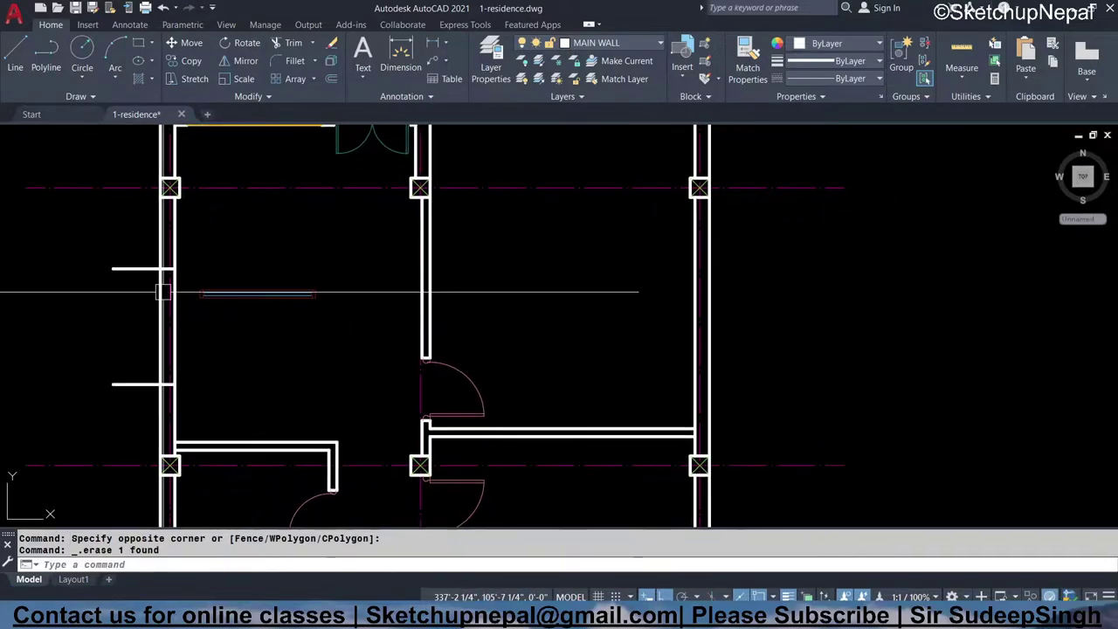
pyautogui.press('Escape')
pyautogui.write('TR')
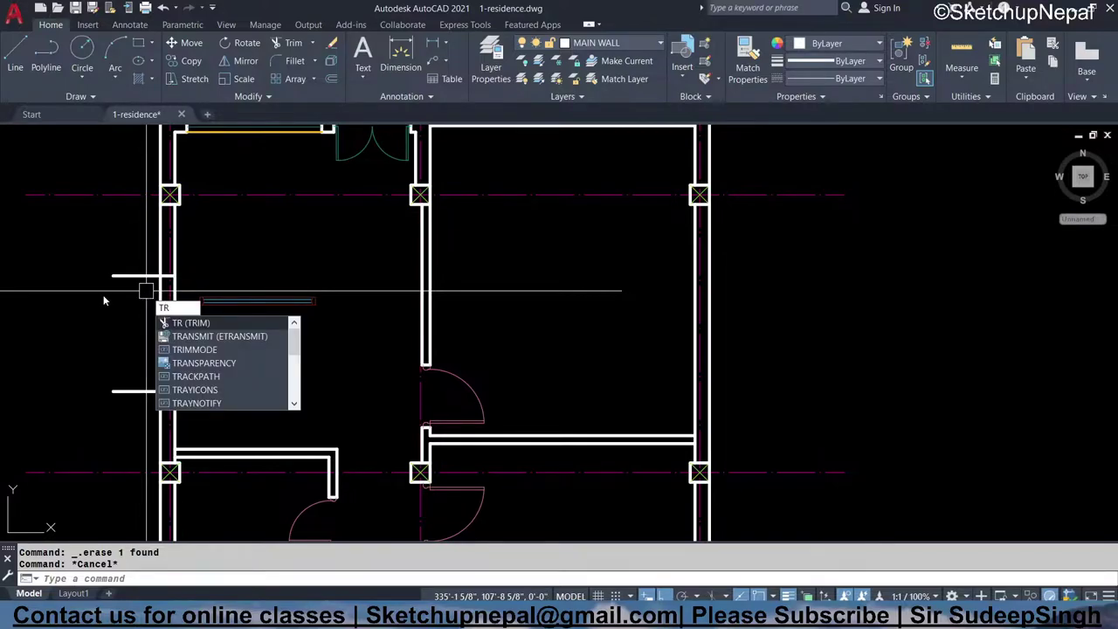
# - Trim away the left wall between the two marker lines
pyautogui.press('Return')
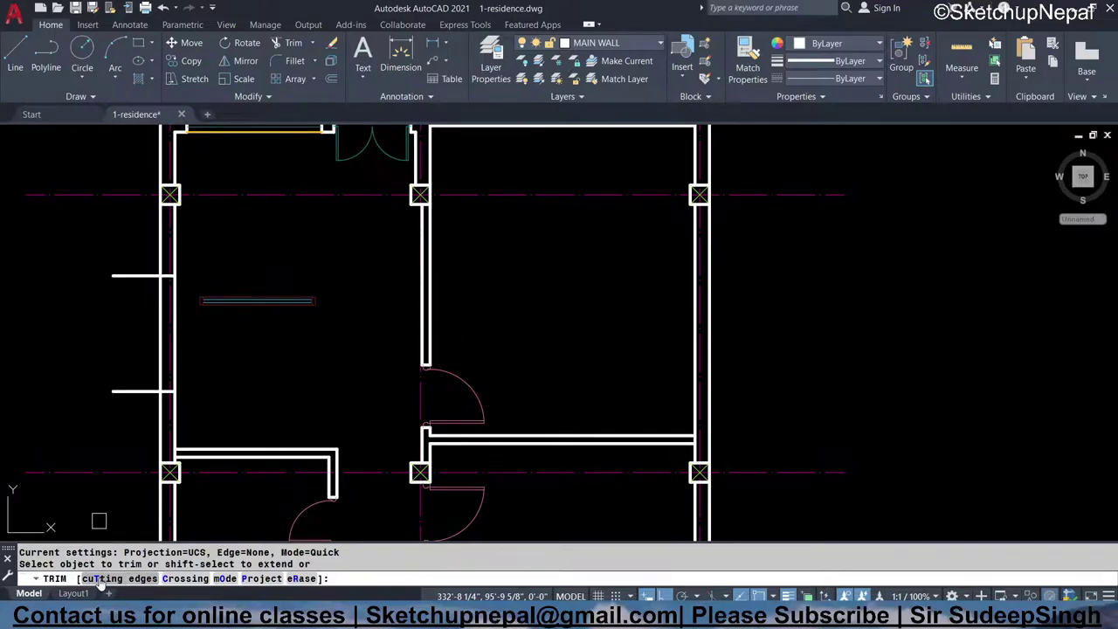
pyautogui.click(97, 578)
pyautogui.click(142, 390)
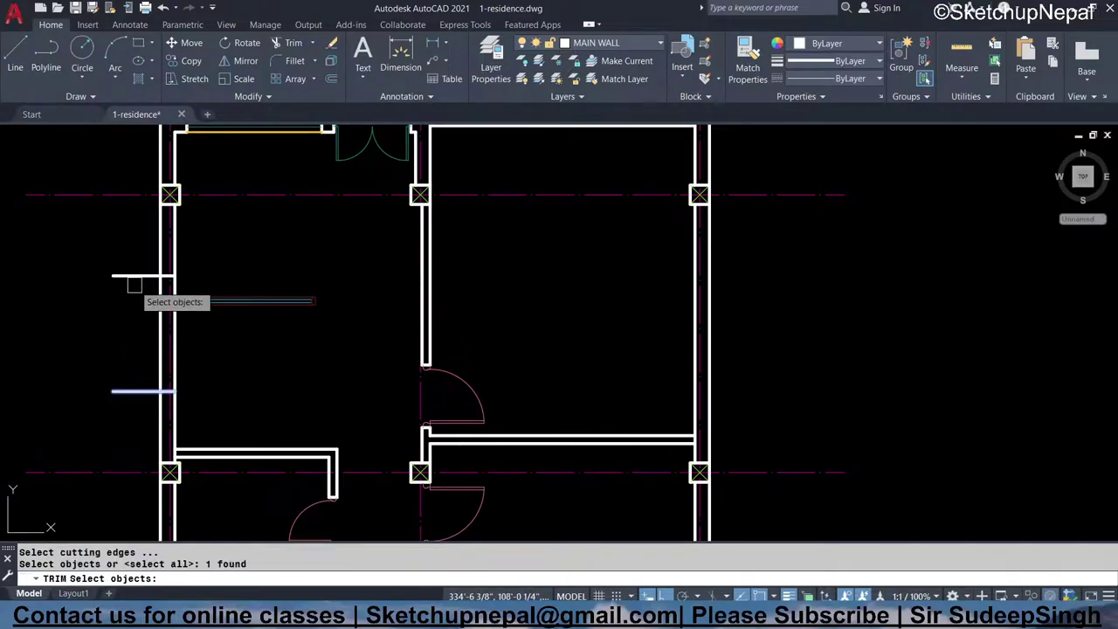
pyautogui.click(142, 276)
pyautogui.press('Return')
pyautogui.moveTo(149, 320); pyautogui.dragTo(185, 320)
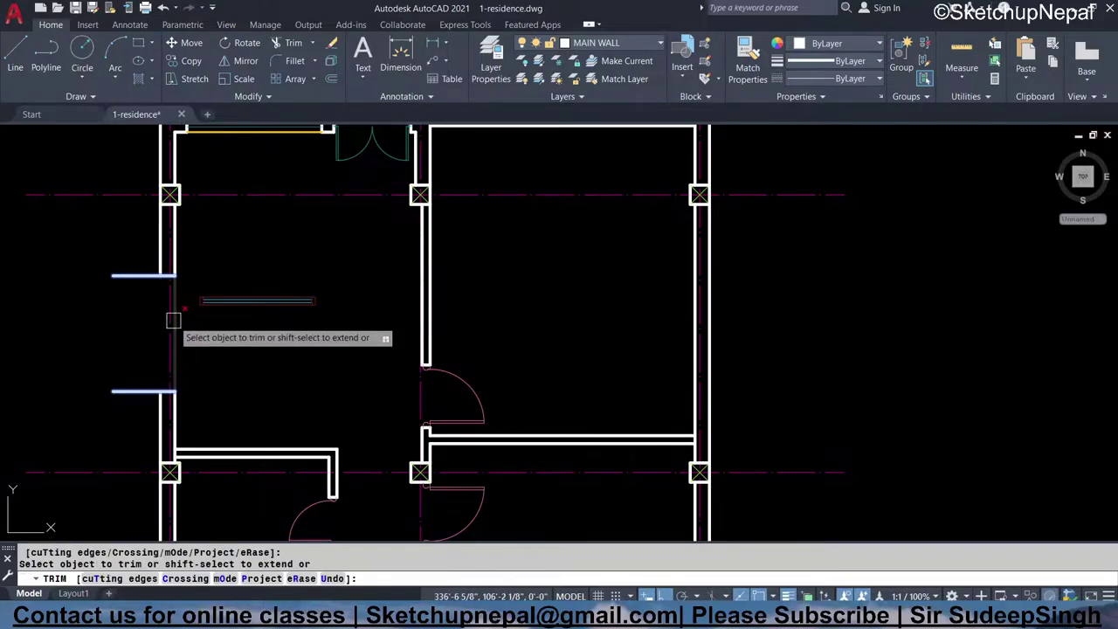
pyautogui.press('Escape')
# - Fillet the wall lines at both ends of the opening to close them
pyautogui.scroll(2, 163, 269)
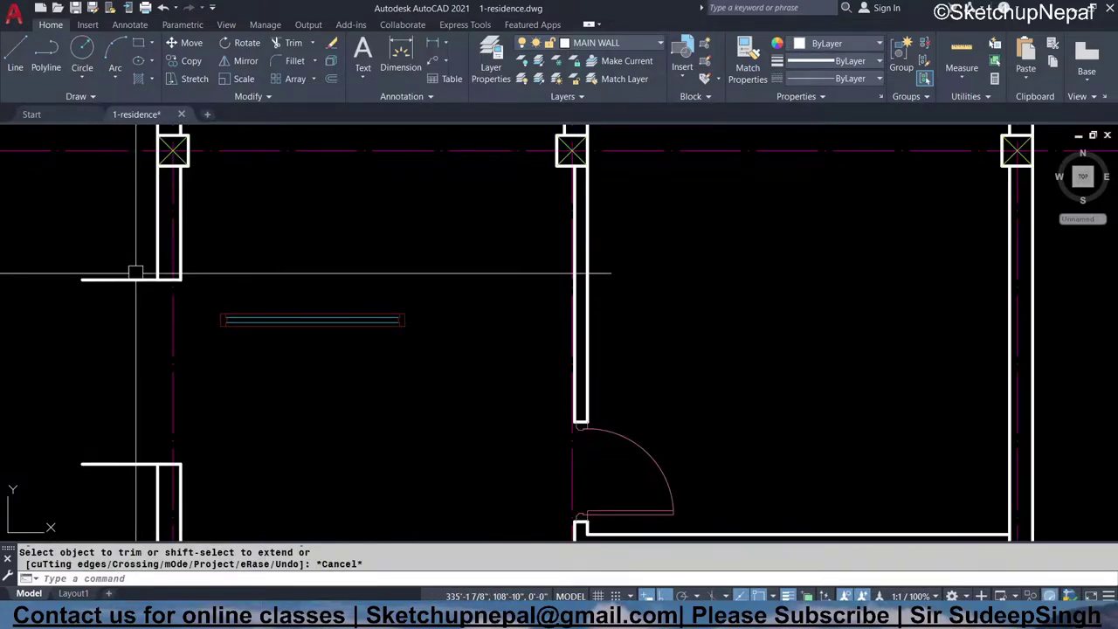
pyautogui.press('Escape')
pyautogui.scroll(2, 165, 286)
pyautogui.write('f')
pyautogui.press('Return')
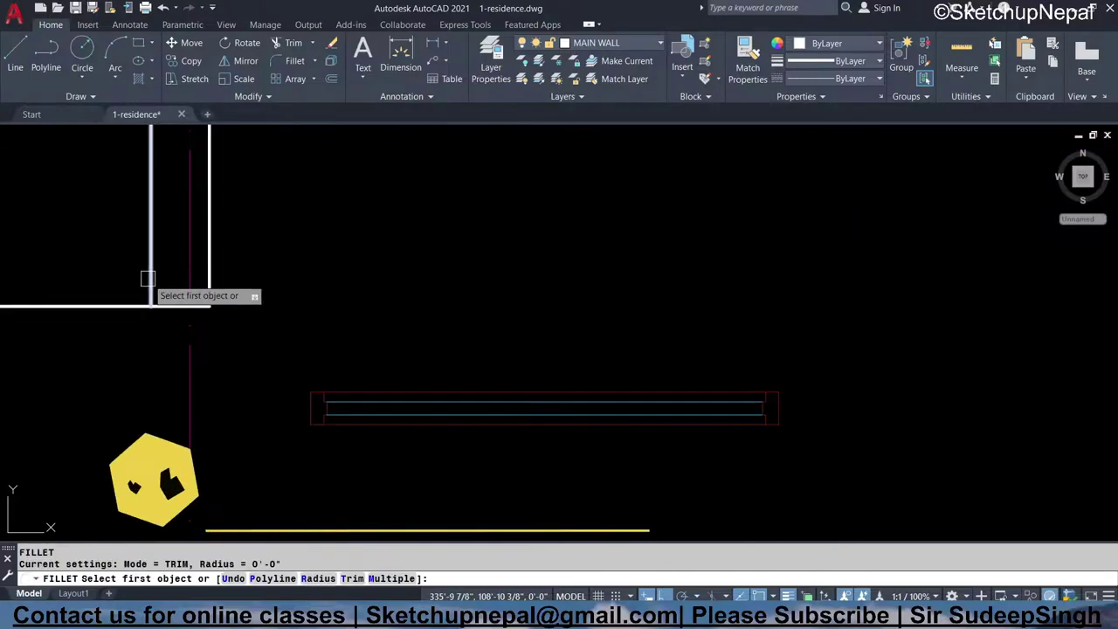
pyautogui.click(162, 297)
pyautogui.scroll(-2, 171, 223)
pyautogui.click(175, 324)
pyautogui.press('Return')
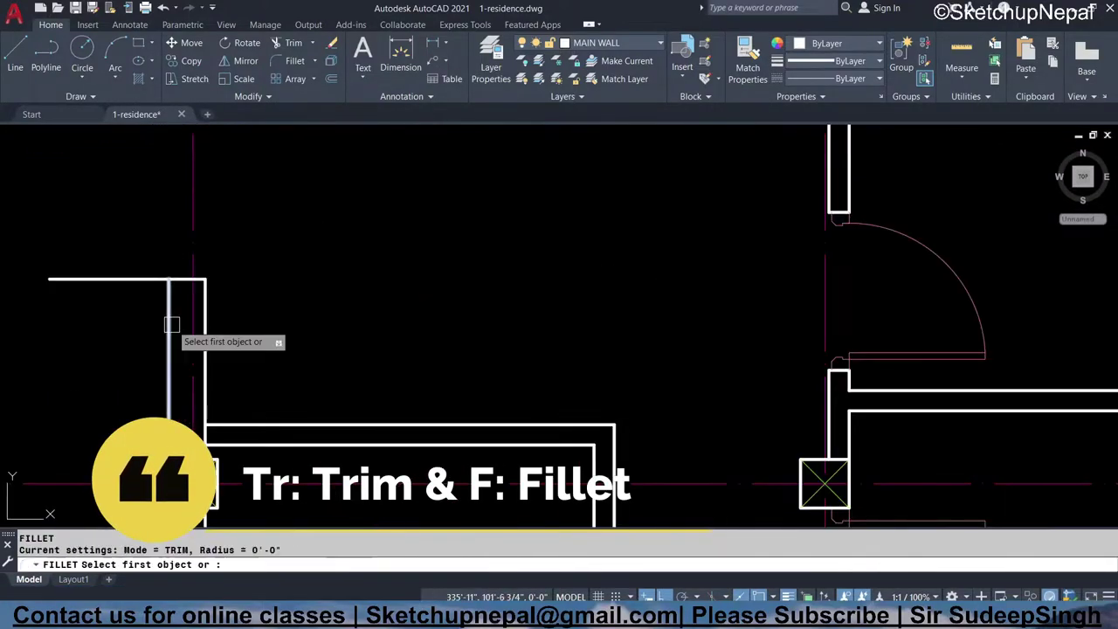
pyautogui.click(175, 324)
pyautogui.moveTo(175, 324); pyautogui.dragTo(211, 255, button='middle')
pyautogui.scroll(2, 211, 255)
pyautogui.scroll(2, 174, 331)
pyautogui.press('Escape')
# - Rotate the window sill 90° so it stands vertical
pyautogui.click(175, 319)
pyautogui.click(174, 345)
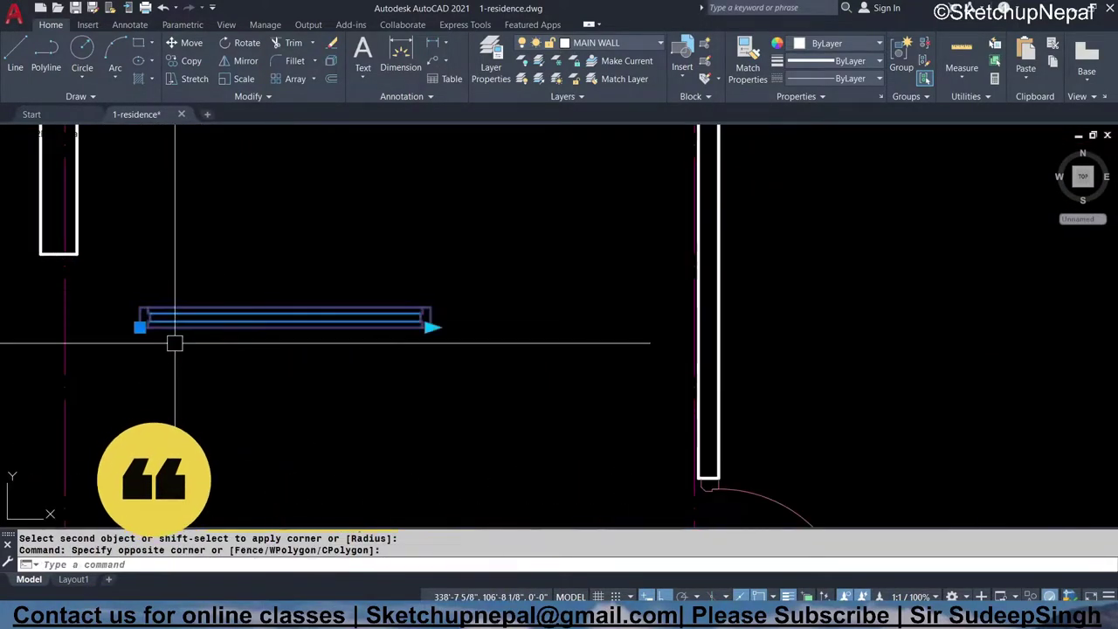
pyautogui.write('ro')
pyautogui.press('Return')
pyautogui.click(202, 330)
pyautogui.click(215, 250)
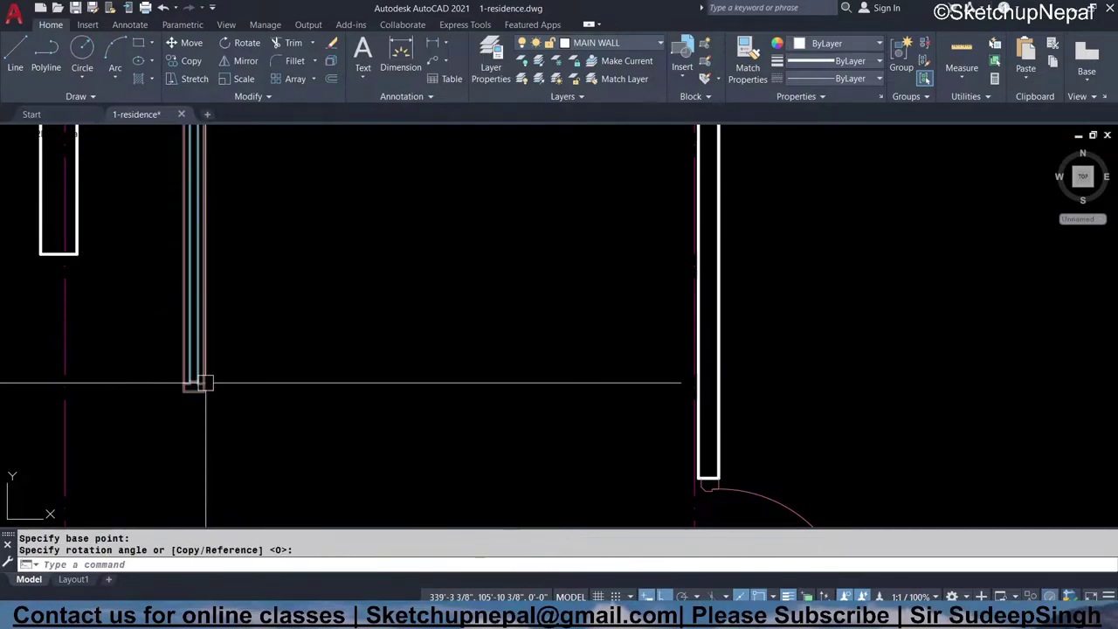
pyautogui.moveTo(199, 382); pyautogui.dragTo(242, 359, button='middle')
# - Move the upright sill into the left wall opening
pyautogui.click(251, 340)
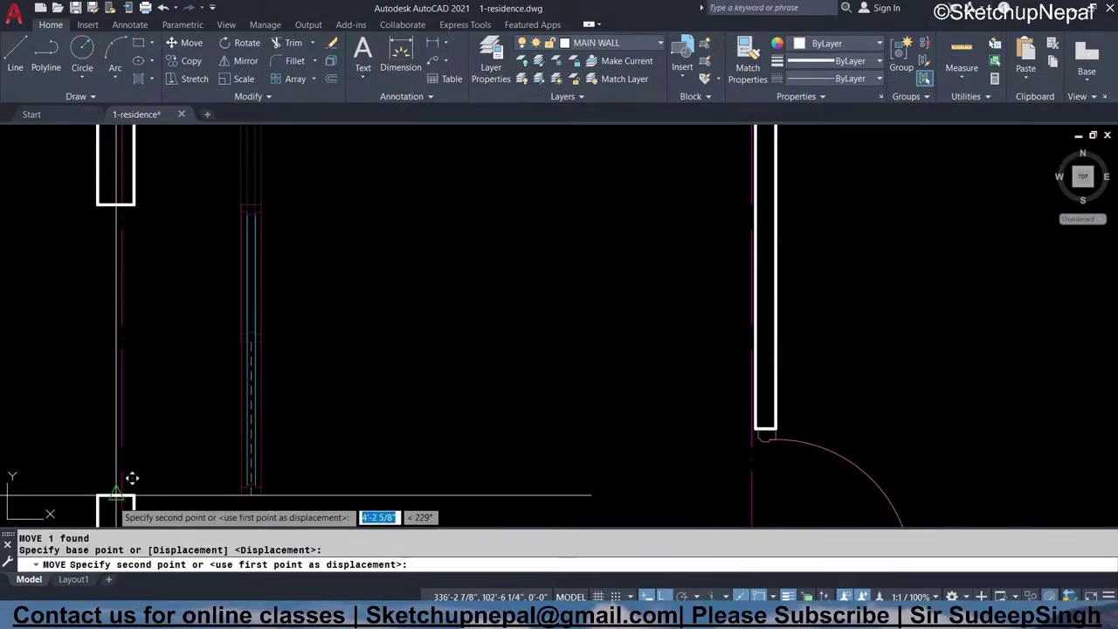
pyautogui.moveTo(160, 334); pyautogui.dragTo(169, 400, button='middle')
pyautogui.click(170, 400)
pyautogui.scroll(-2, 169, 400)
# - Grip-stretch the sill to span the full 6'-0" opening
pyautogui.click(144, 246)
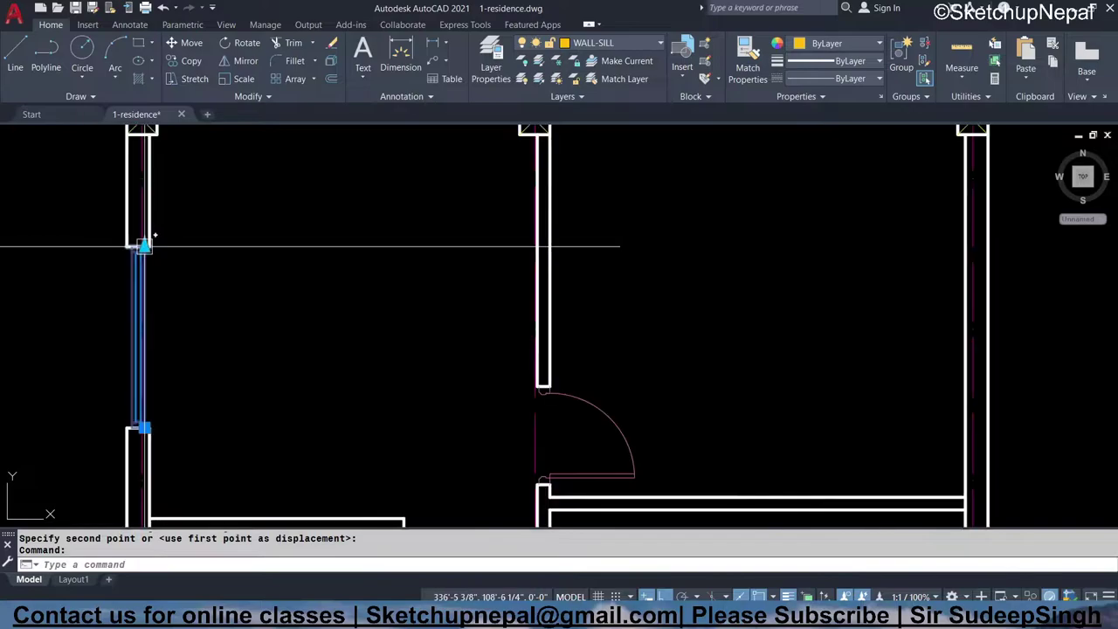
pyautogui.click(144, 246)
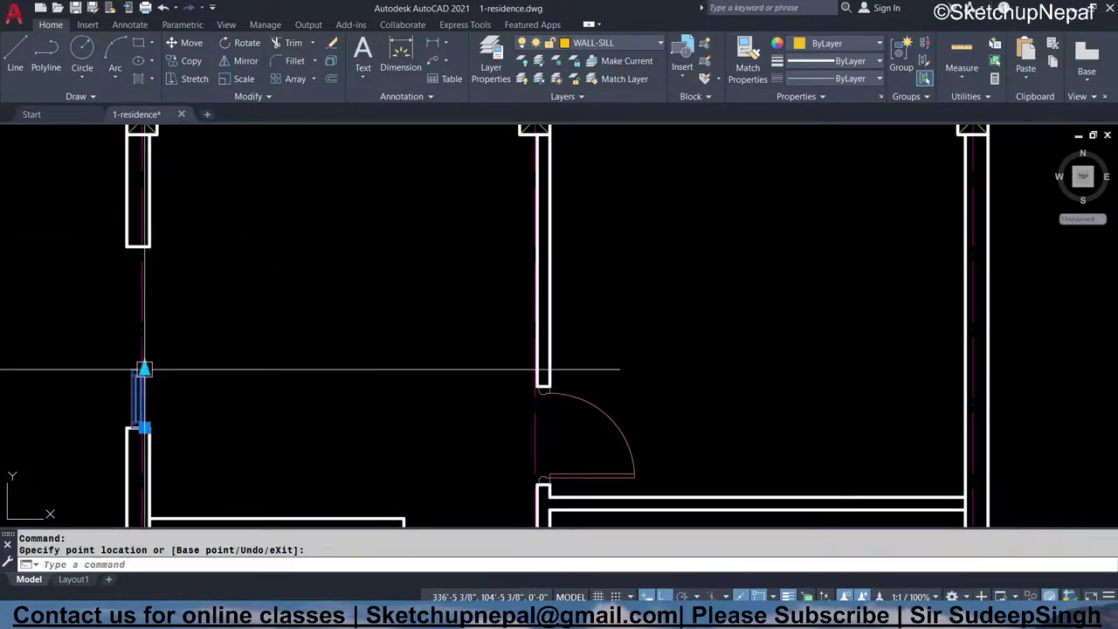
pyautogui.click(144, 247)
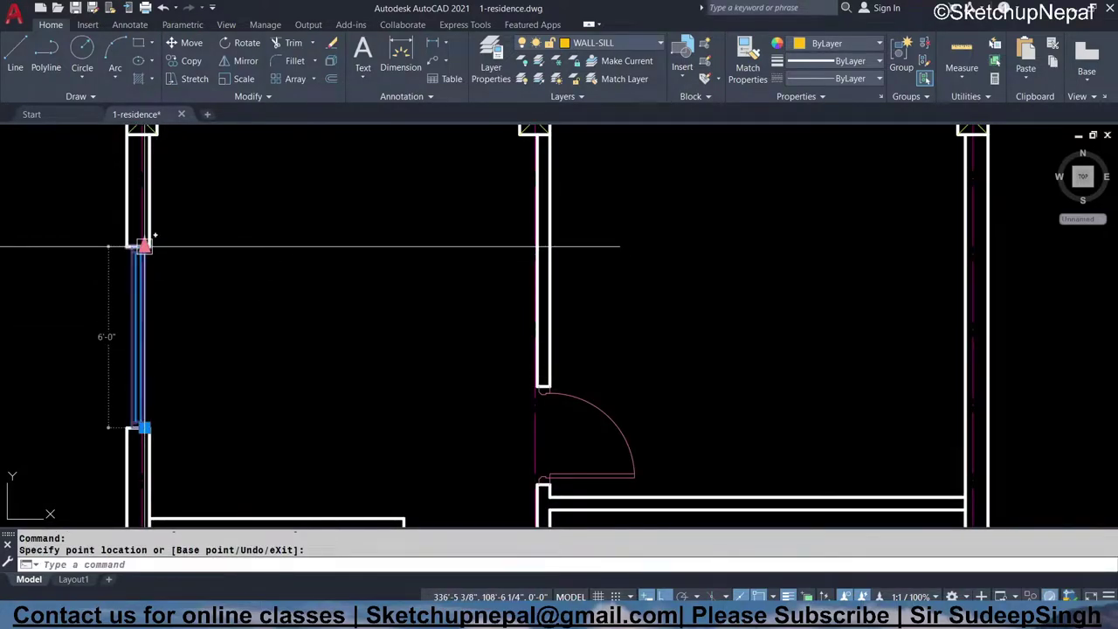
pyautogui.press('Escape')
# - Pan and zoom across the ground-floor plan and back to the residence plan
pyautogui.scroll(-5, 265, 316)
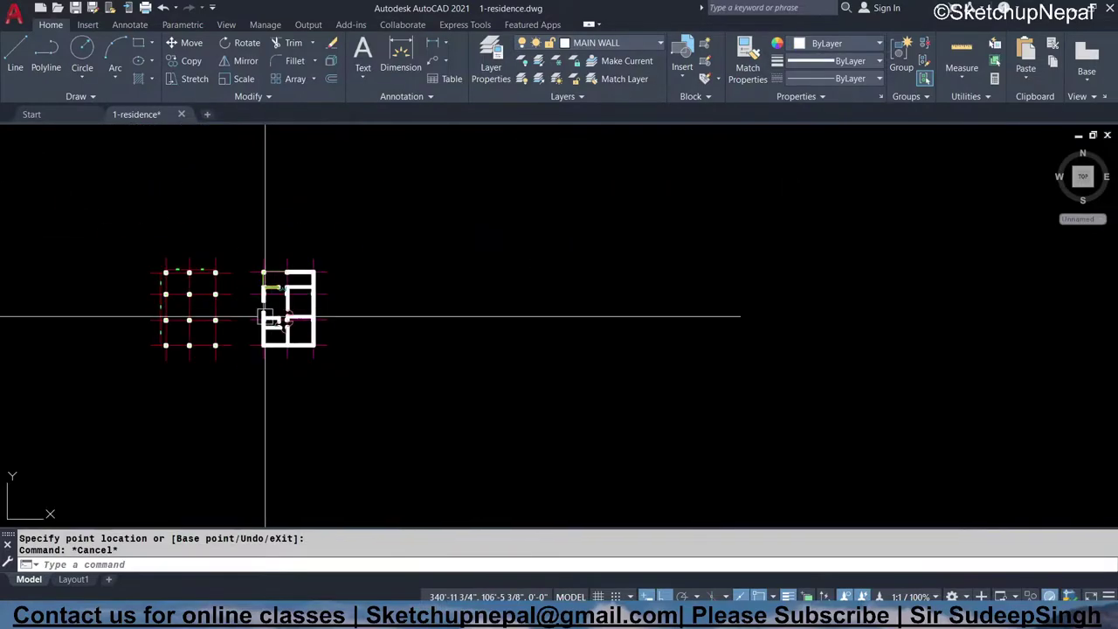
pyautogui.moveTo(237, 324); pyautogui.dragTo(511, 340, button='middle')
pyautogui.moveTo(200, 349); pyautogui.dragTo(337, 332, button='middle')
pyautogui.scroll(2, 188, 326)
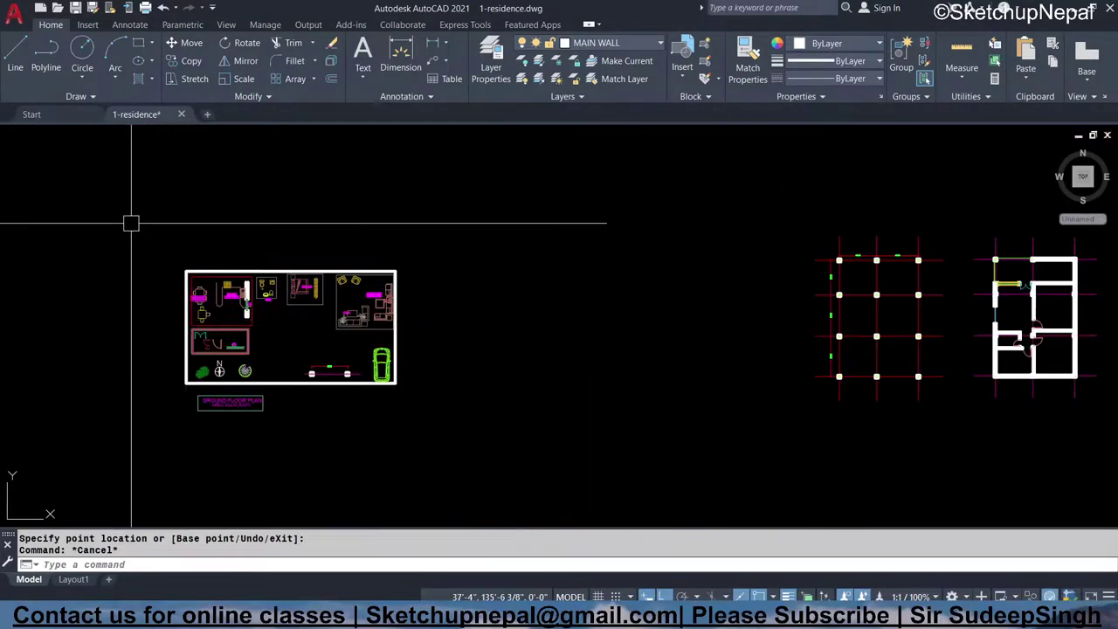
pyautogui.click(131, 223)
pyautogui.scroll(5, 225, 351)
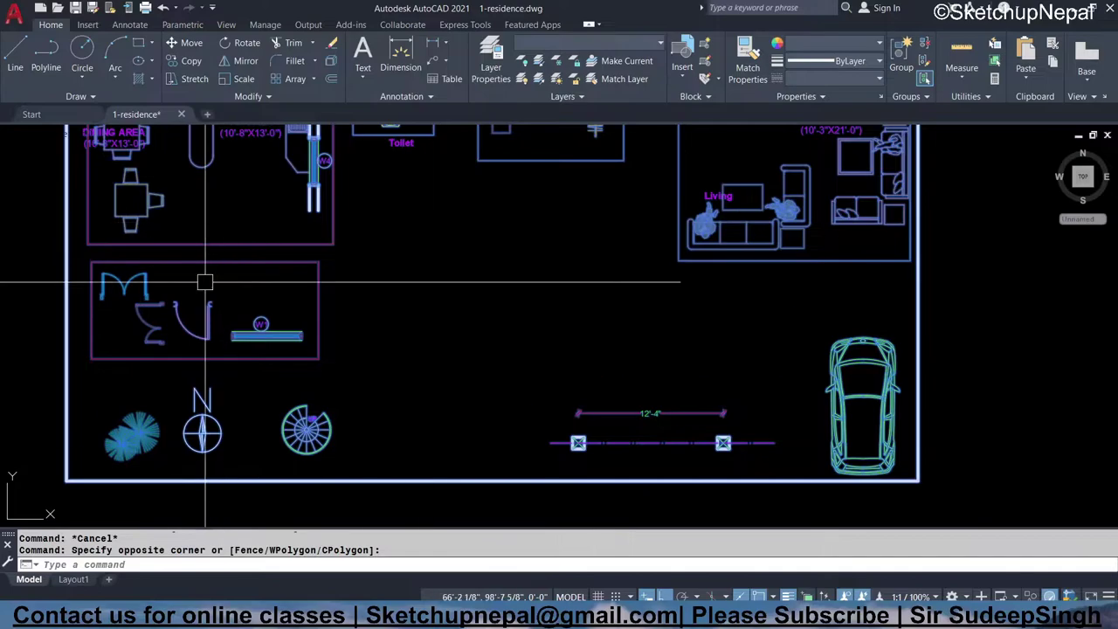
pyautogui.scroll(-2, 204, 281)
pyautogui.moveTo(225, 274); pyautogui.dragTo(169, 327, button='middle')
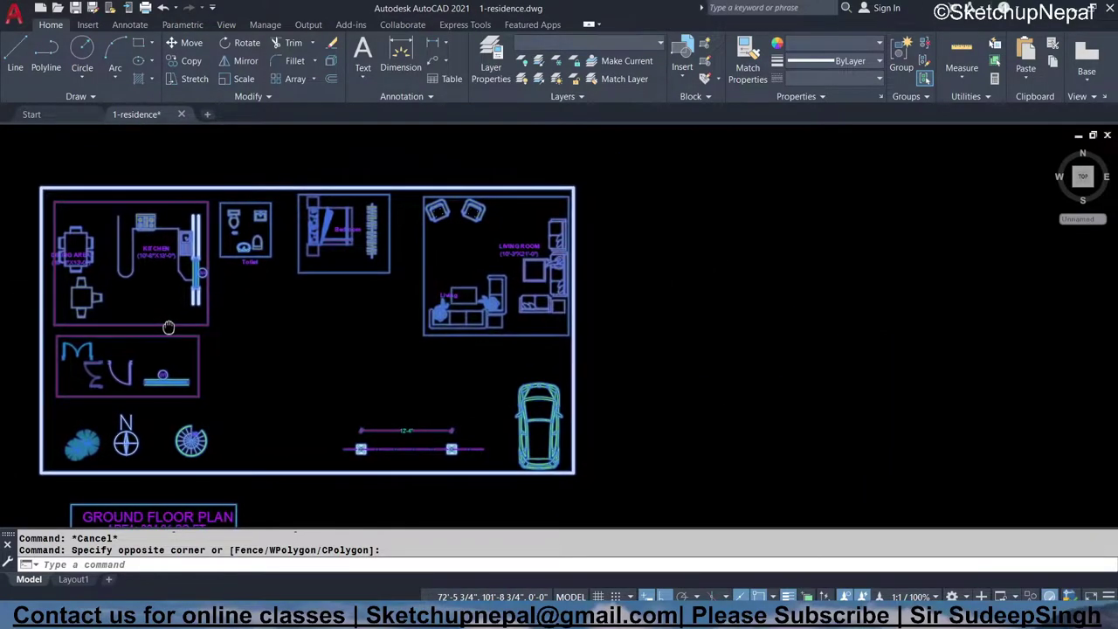
pyautogui.scroll(-2, 169, 326)
pyautogui.scroll(-5, 169, 318)
pyautogui.scroll(2, 425, 292)
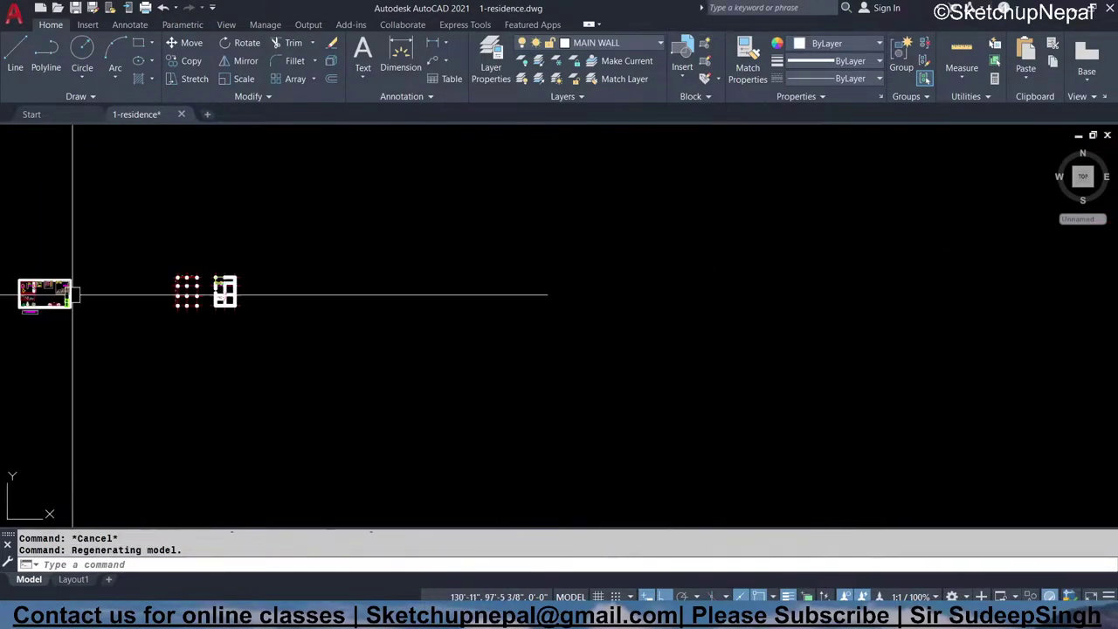
pyautogui.scroll(5, 153, 288)
pyautogui.moveTo(524, 297)
pyautogui.mouseDown(button='middle')
pyautogui.moveTo(656, 283)
pyautogui.moveTo(200, 262)
pyautogui.mouseUp(button='middle')
pyautogui.scroll(3, 200, 262)
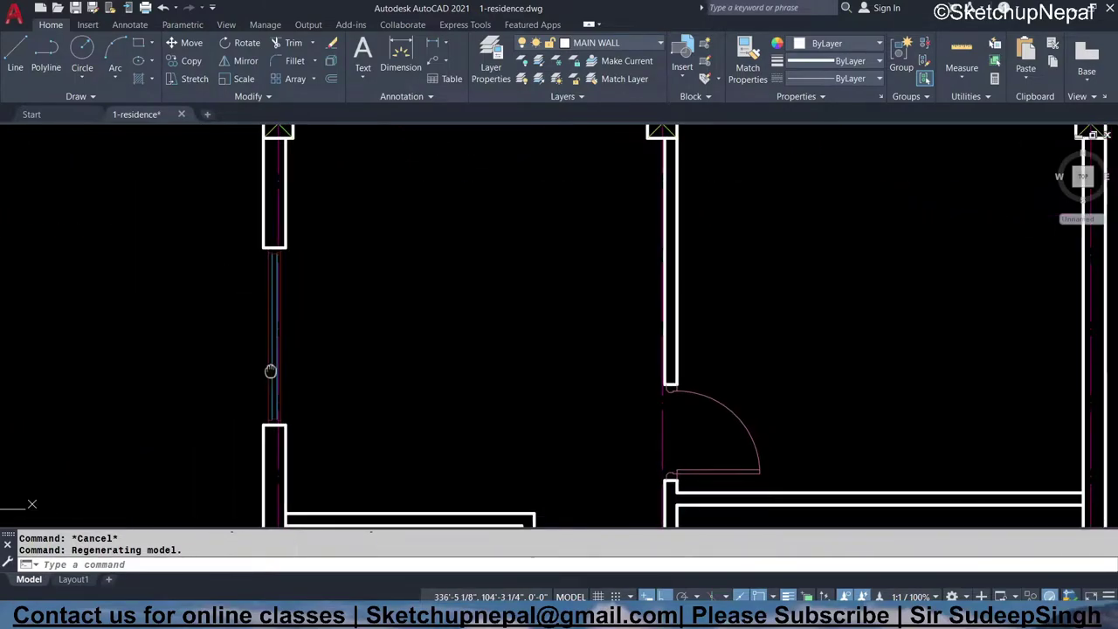
# - Start and cancel two lines near the lower window jamb, then recentre on the window wall
pyautogui.moveTo(270, 372); pyautogui.dragTo(256, 399, button='middle')
pyautogui.write('l')
pyautogui.press('Return')
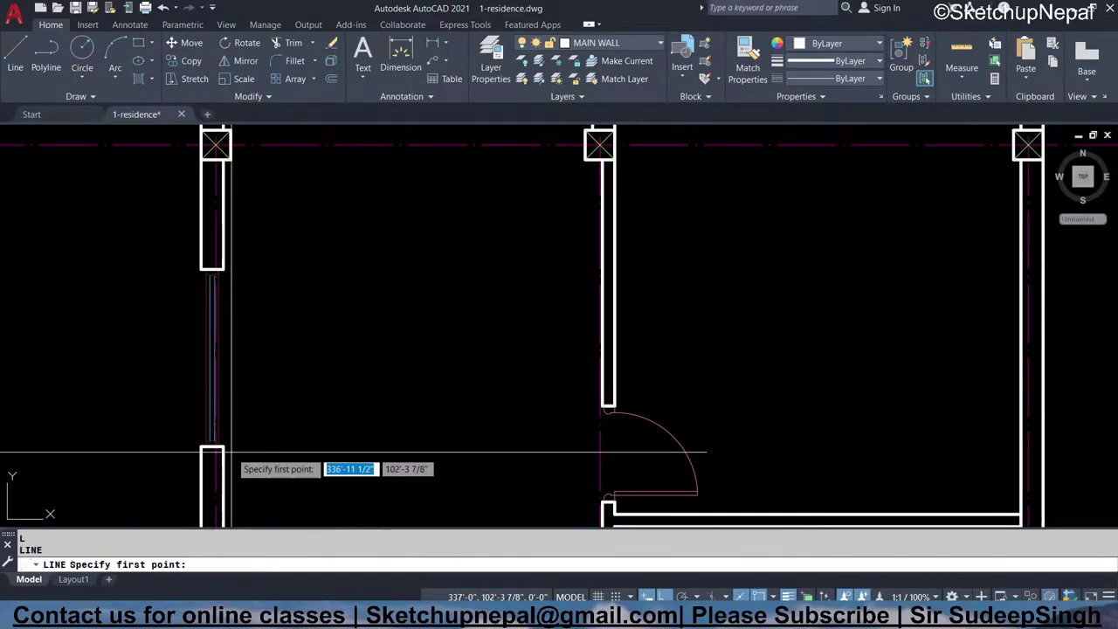
pyautogui.click(237, 446)
pyautogui.press('Escape')
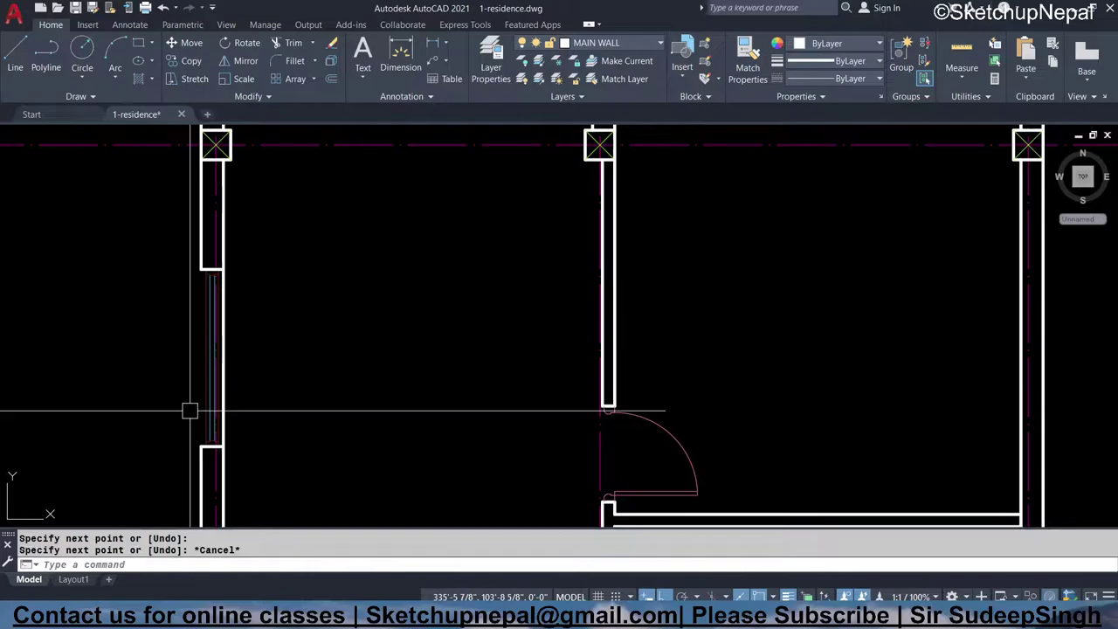
pyautogui.press('Return')
pyautogui.click(202, 447)
pyautogui.press('Escape')
pyautogui.scroll(3, 200, 271)
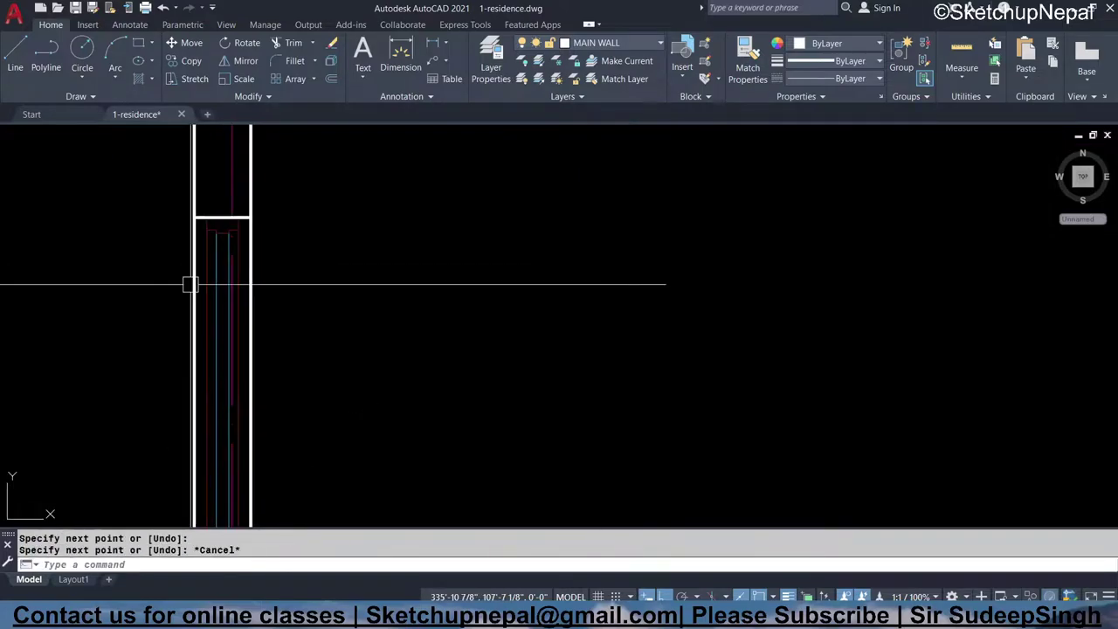
pyautogui.click(193, 222)
pyautogui.moveTo(192, 217); pyautogui.dragTo(136, 285, button='middle')
pyautogui.scroll(-3, 136, 286)
pyautogui.moveTo(204, 219); pyautogui.dragTo(182, 404, button='middle')
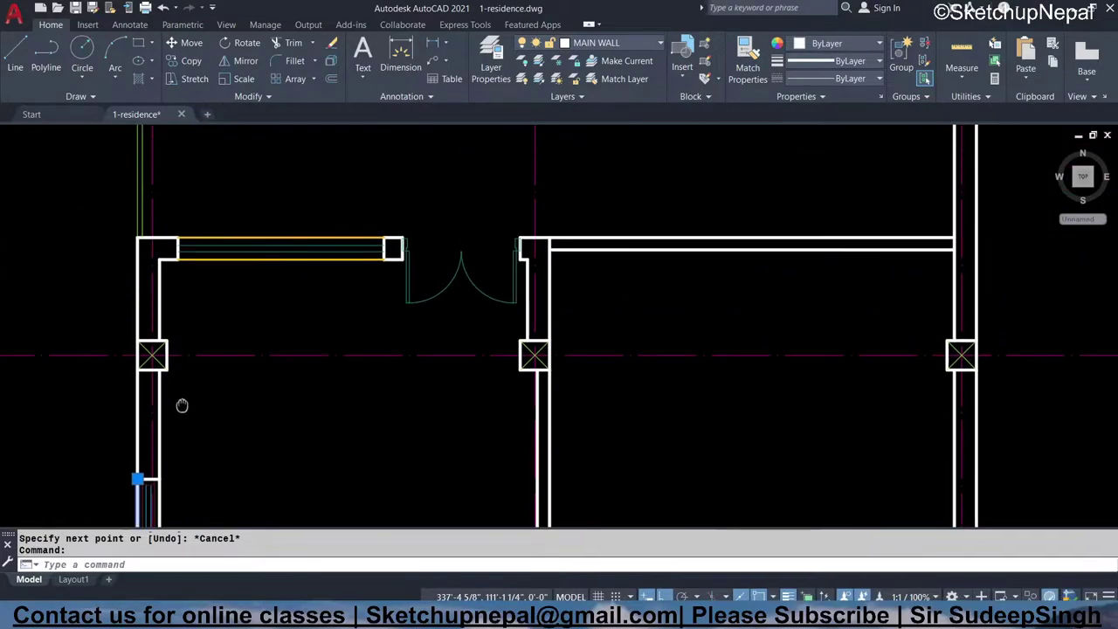
pyautogui.press('Escape')
# - Match the sill line's WALL-SILL properties onto the left wall opening line with MA
pyautogui.click(246, 267)
pyautogui.write('ma')
pyautogui.press('Return')
pyautogui.moveTo(222, 306); pyautogui.dragTo(274, 172, button='middle')
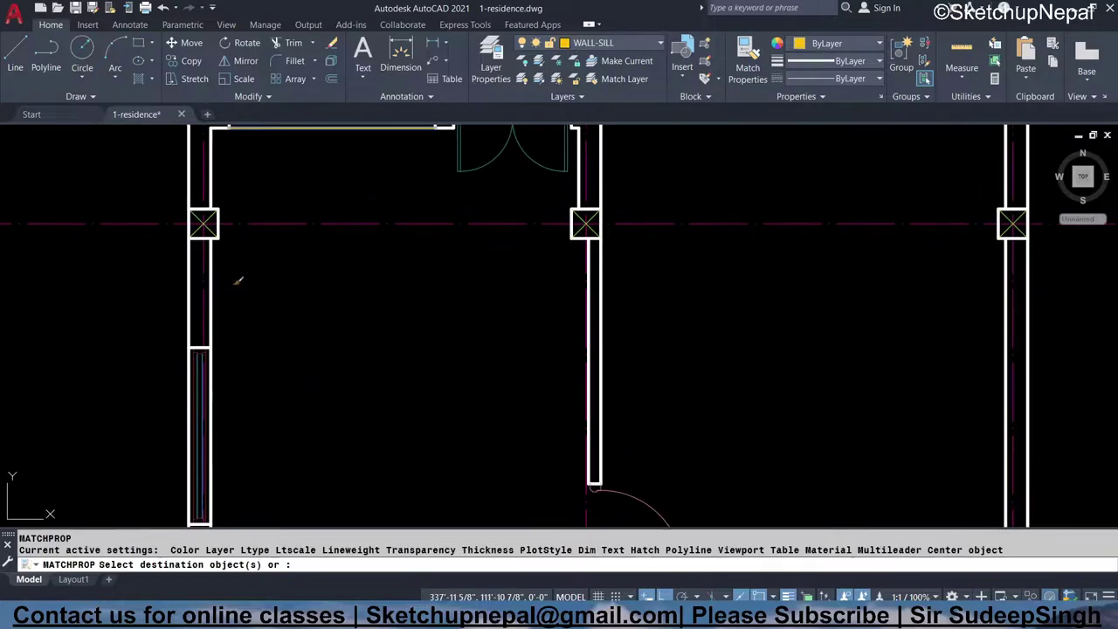
pyautogui.click(185, 390)
pyautogui.press('Escape')
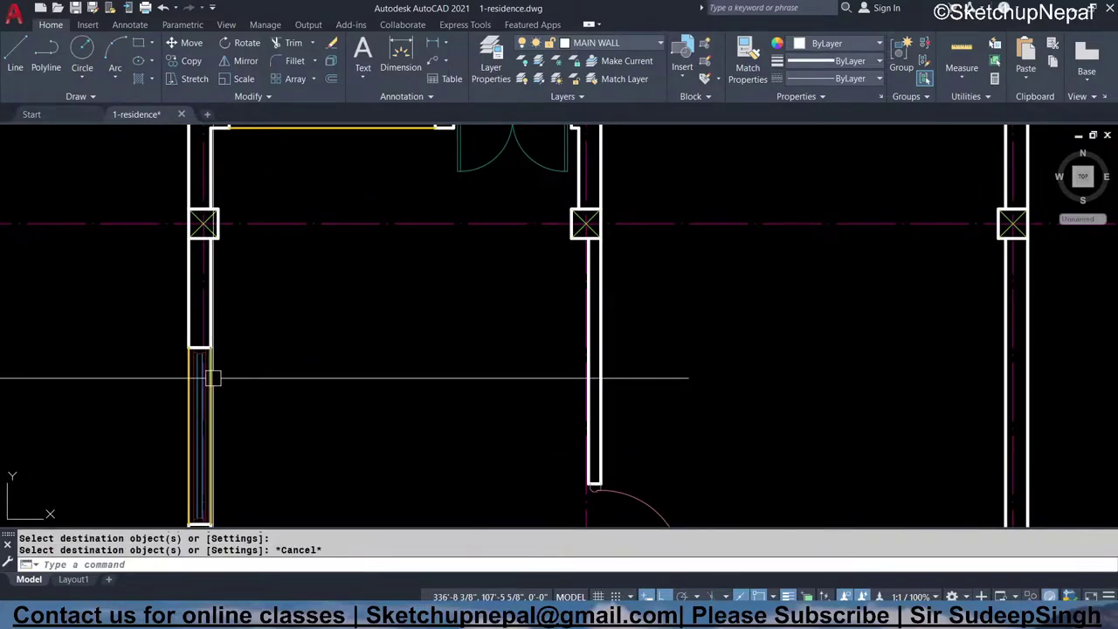
pyautogui.click(210, 379)
# - In the layer list, give WALL-SILL a 0.25 mm lineweight and return to the floor plan
pyautogui.click(492, 61)
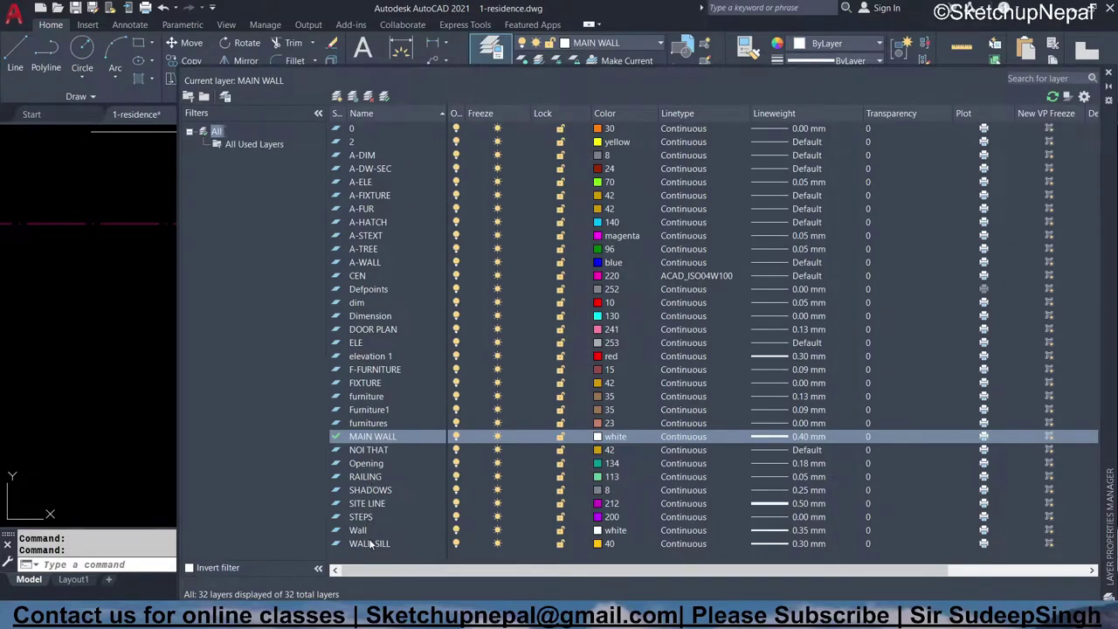
pyautogui.click(806, 542)
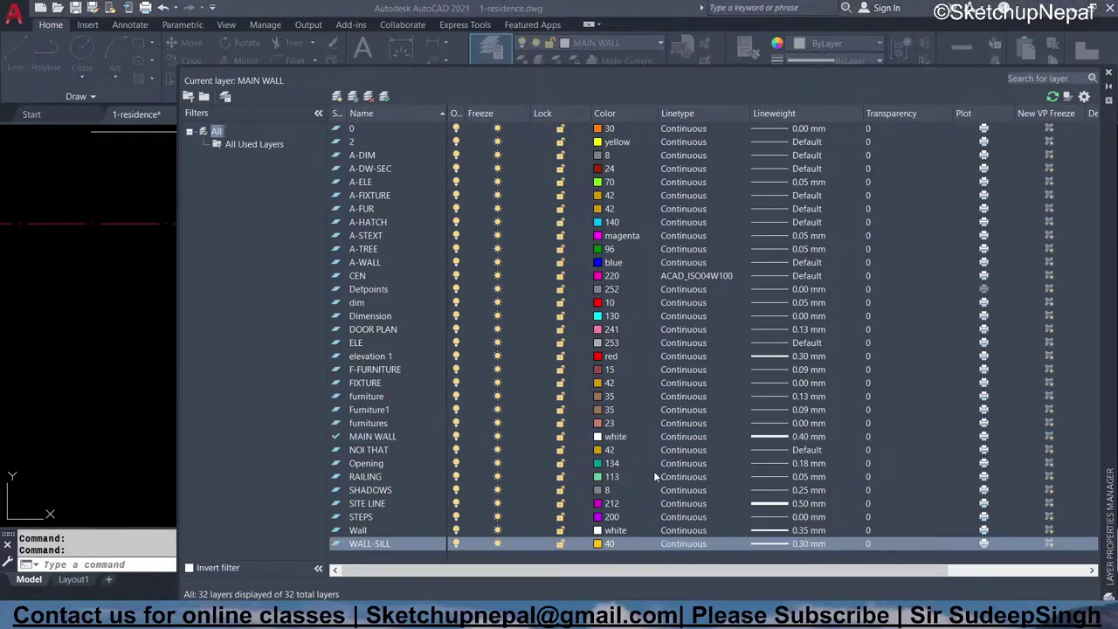
pyautogui.click(807, 543)
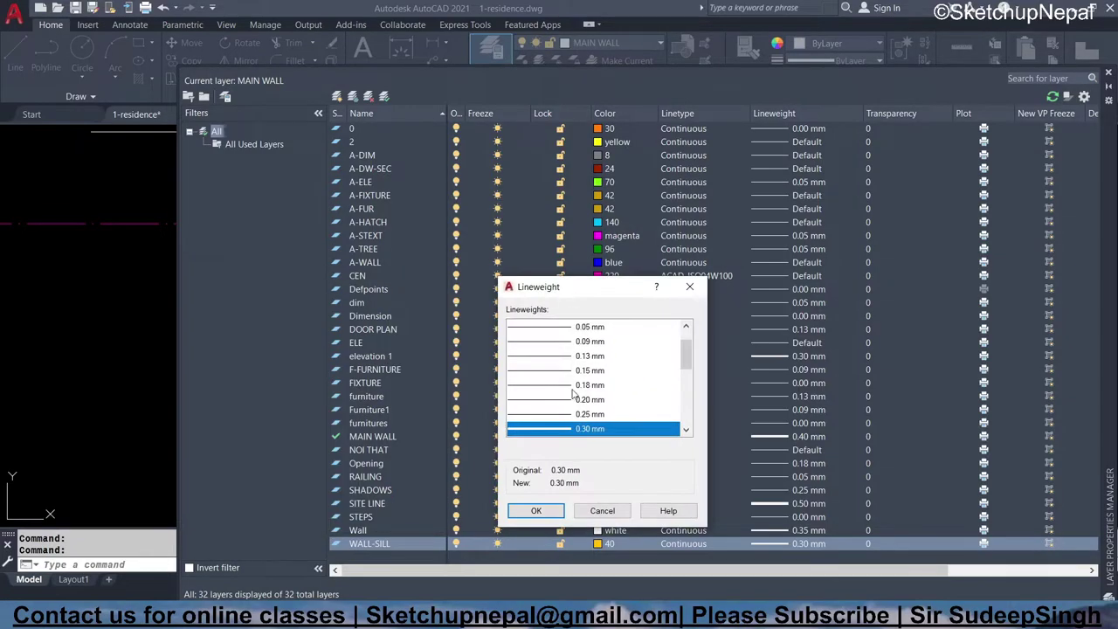
pyautogui.click(591, 414)
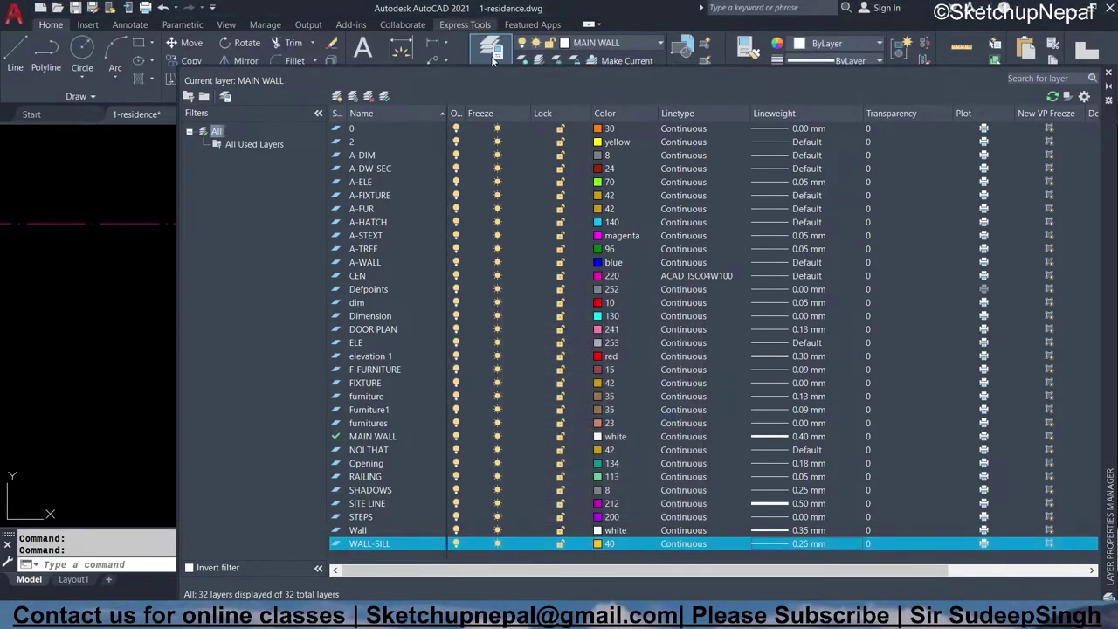
pyautogui.click(491, 56)
pyautogui.scroll(-3, 262, 404)
# - Match the left wall sill's properties onto the two upper-wall window lines with MA
pyautogui.moveTo(316, 190); pyautogui.dragTo(254, 288, button='middle')
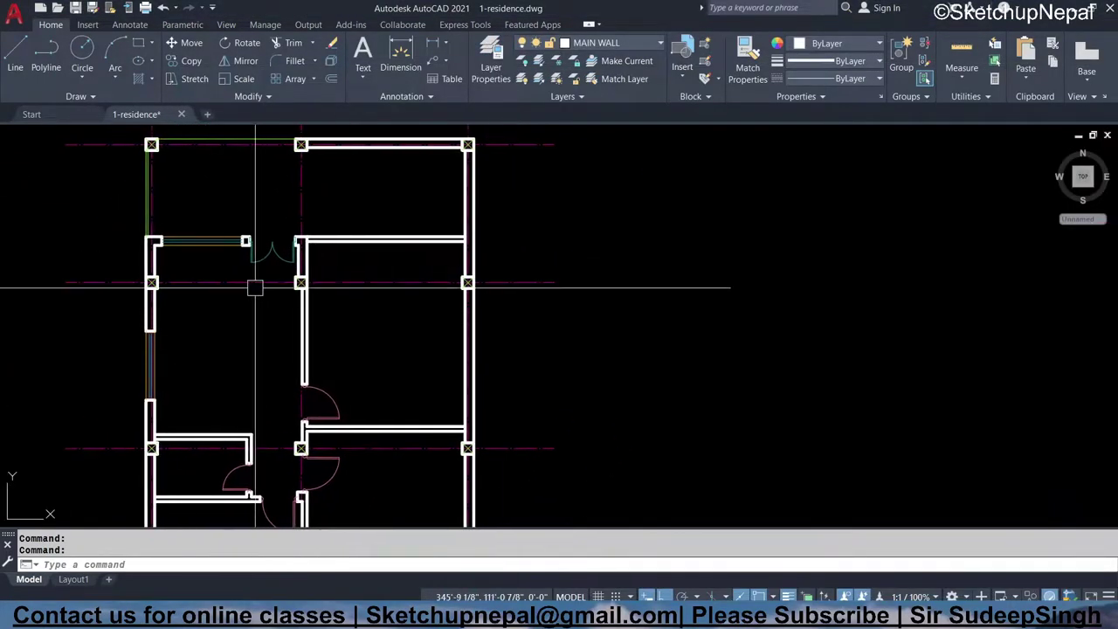
pyautogui.scroll(2, 148, 385)
pyautogui.scroll(2, 162, 350)
pyautogui.click(155, 370)
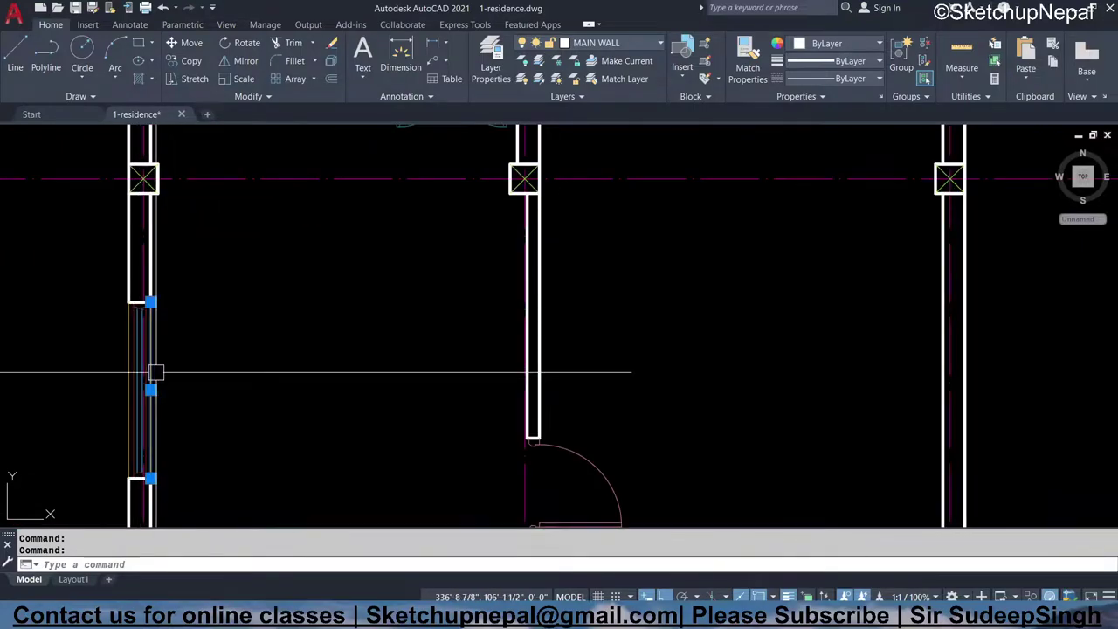
pyautogui.scroll(-4, 155, 375)
pyautogui.write('ma')
pyautogui.press('Return')
pyautogui.scroll(5, 201, 258)
pyautogui.click(217, 257)
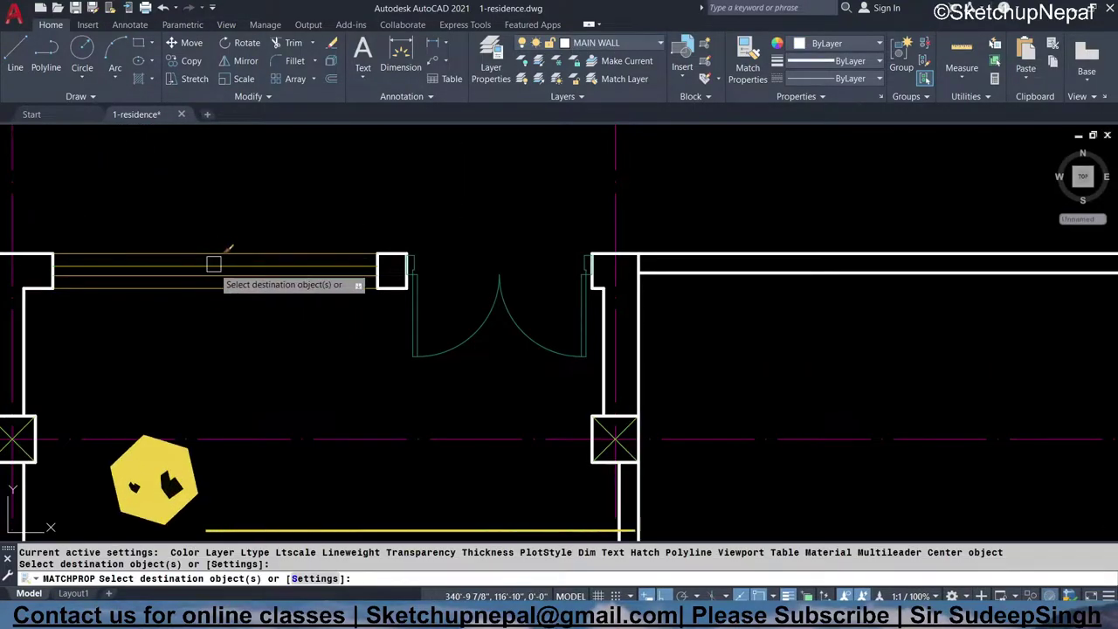
pyautogui.click(210, 285)
pyautogui.press('Escape')
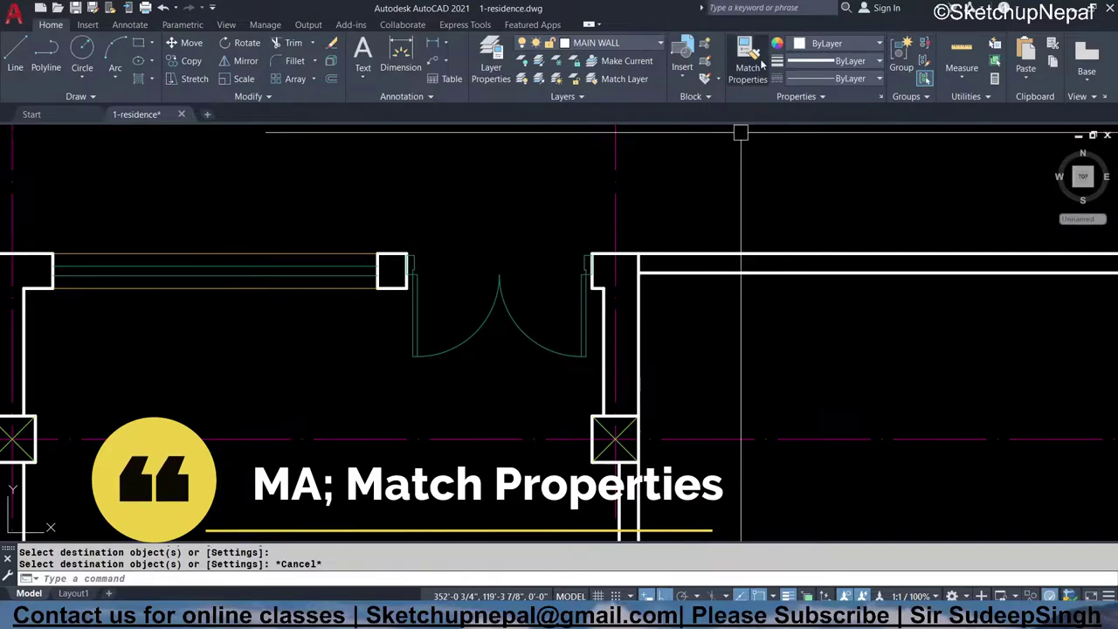
# - Pan and zoom down to the lower bedroom's left wall
pyautogui.scroll(-3, 288, 489)
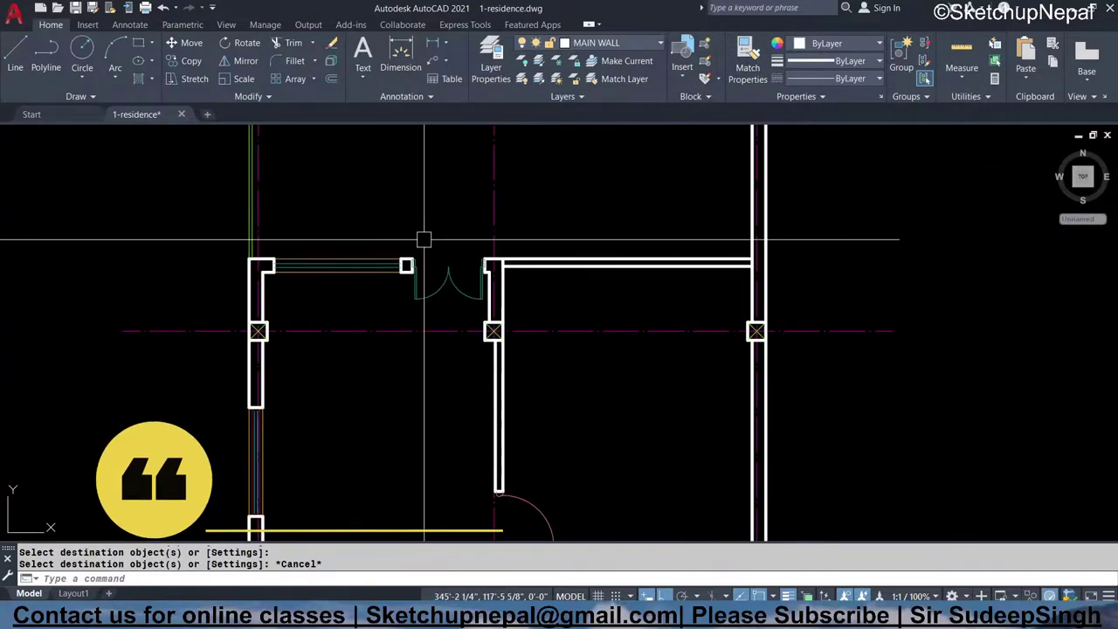
pyautogui.moveTo(288, 524); pyautogui.dragTo(231, 389, button='middle')
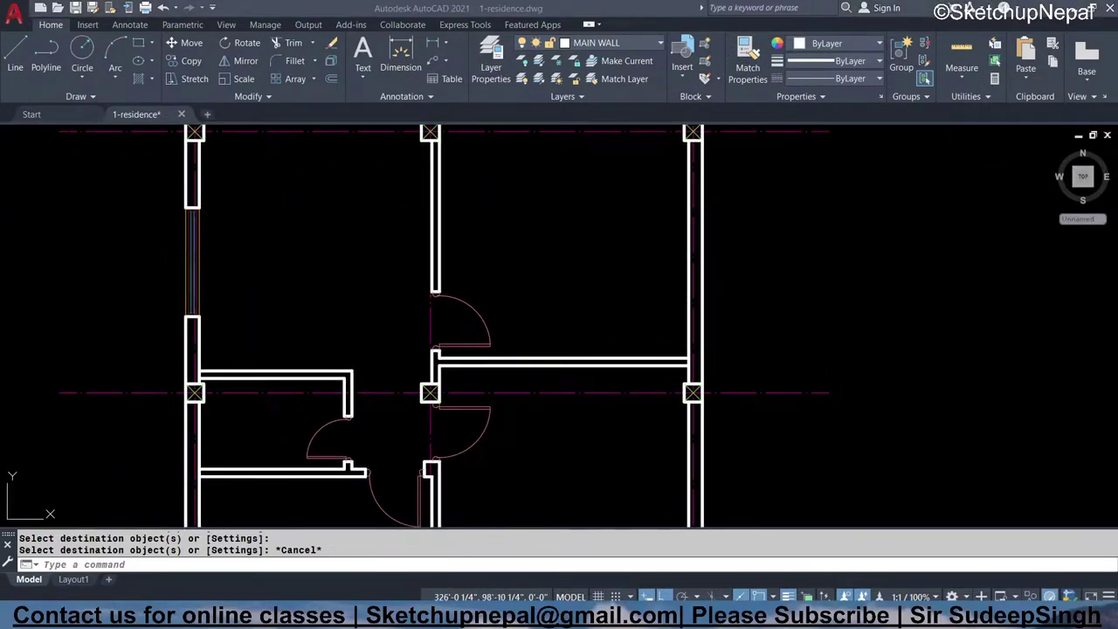
pyautogui.moveTo(196, 461); pyautogui.dragTo(204, 390, button='middle')
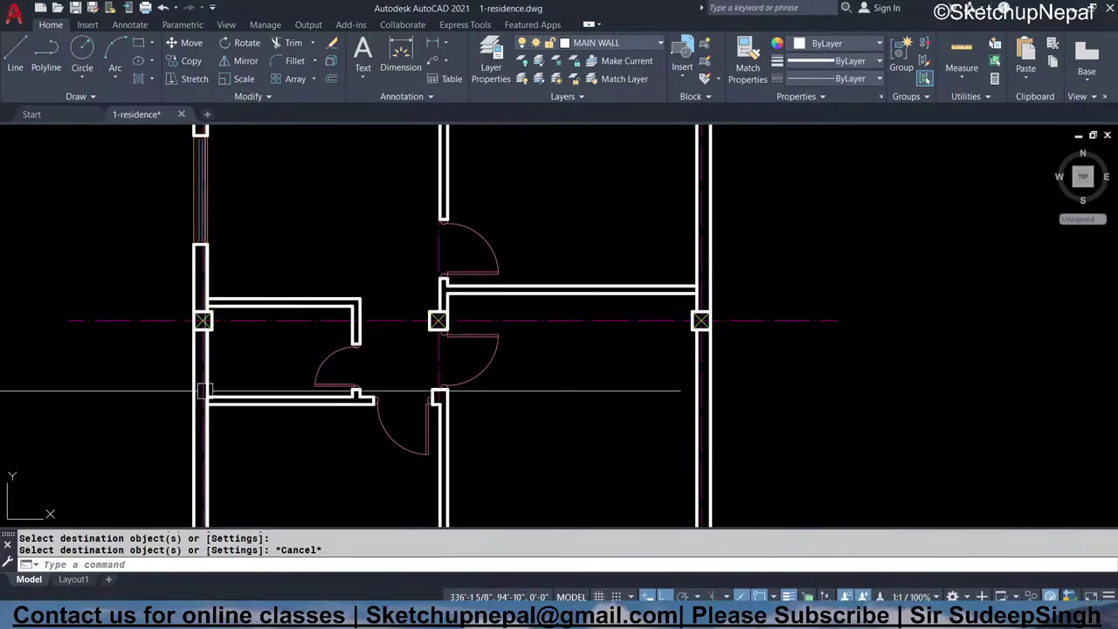
pyautogui.scroll(4, 203, 355)
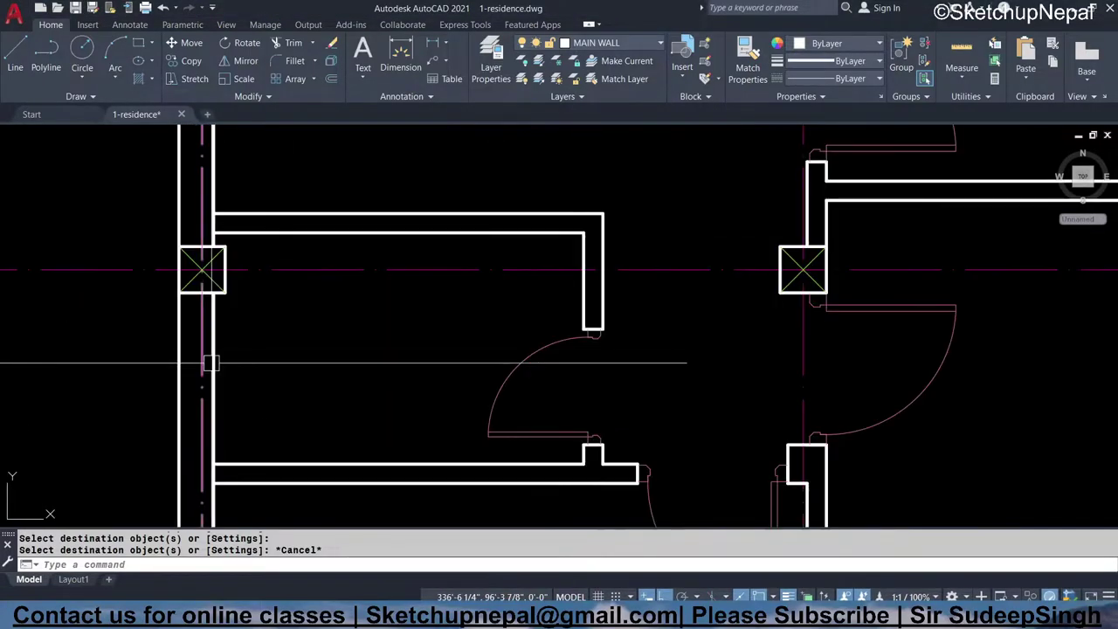
pyautogui.moveTo(220, 367); pyautogui.dragTo(224, 342, button='middle')
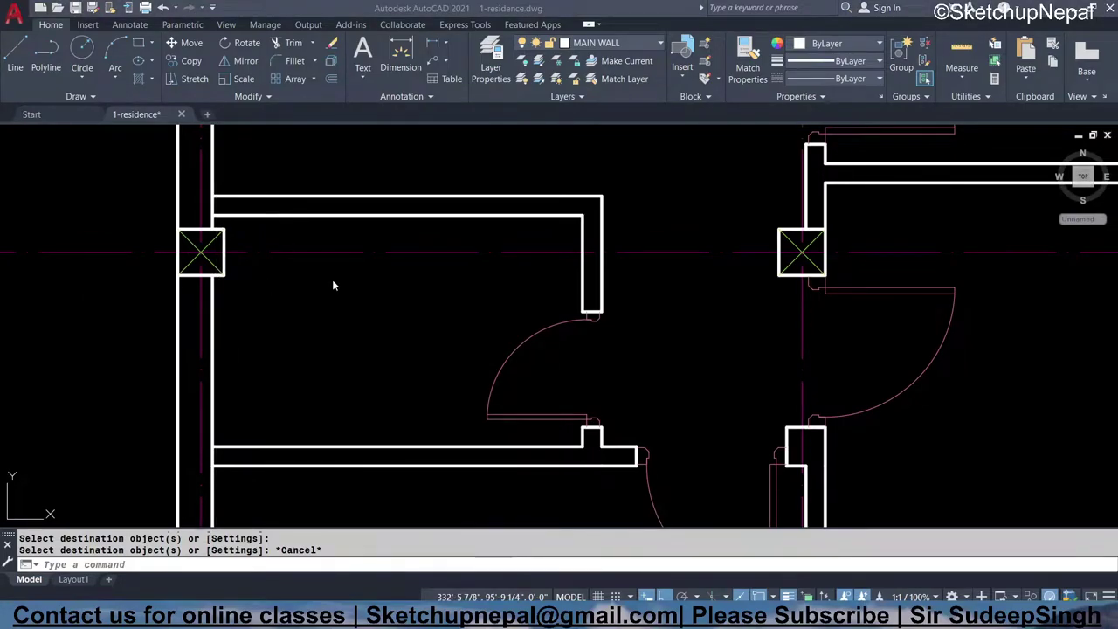
# - Draw a short horizontal line leftward from the wall corner below the column
pyautogui.moveTo(187, 337); pyautogui.dragTo(204, 323, button='middle')
pyautogui.write('L')
pyautogui.press('Return')
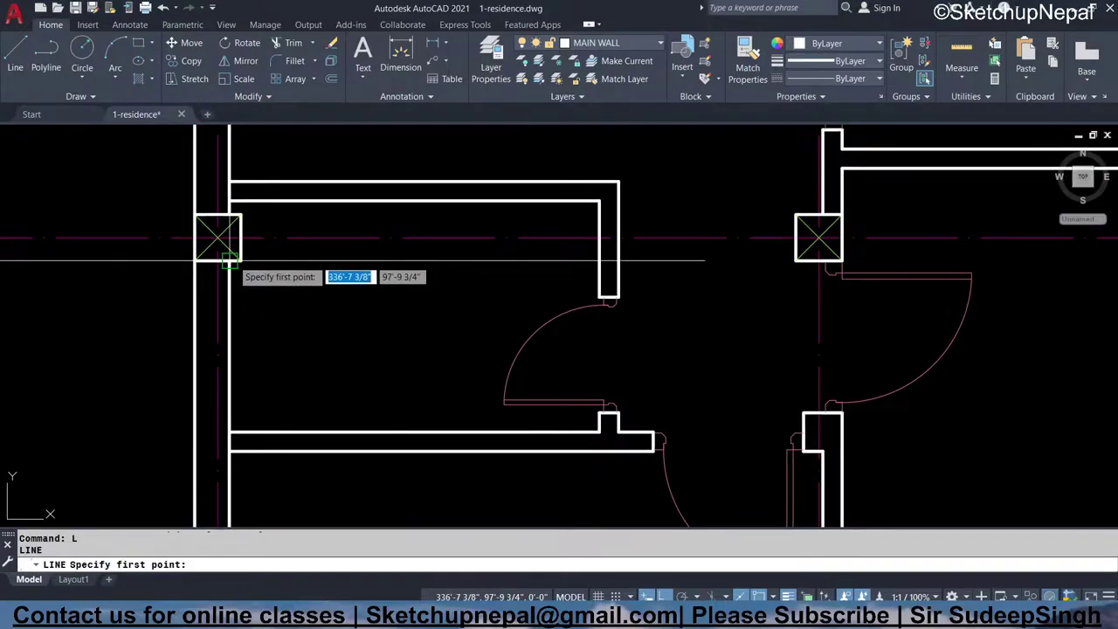
pyautogui.click(229, 260)
pyautogui.click(104, 260)
pyautogui.press('Escape')
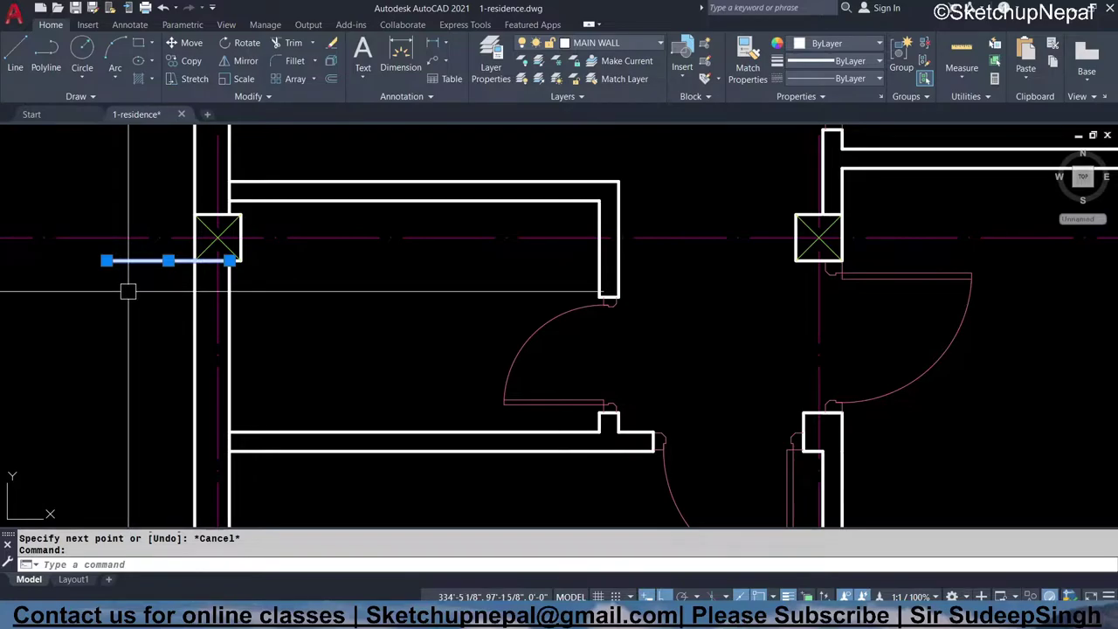
# - Offset that line 2'6" downward to mark the opening's other edge
pyautogui.write('o')
pyautogui.press('Return')
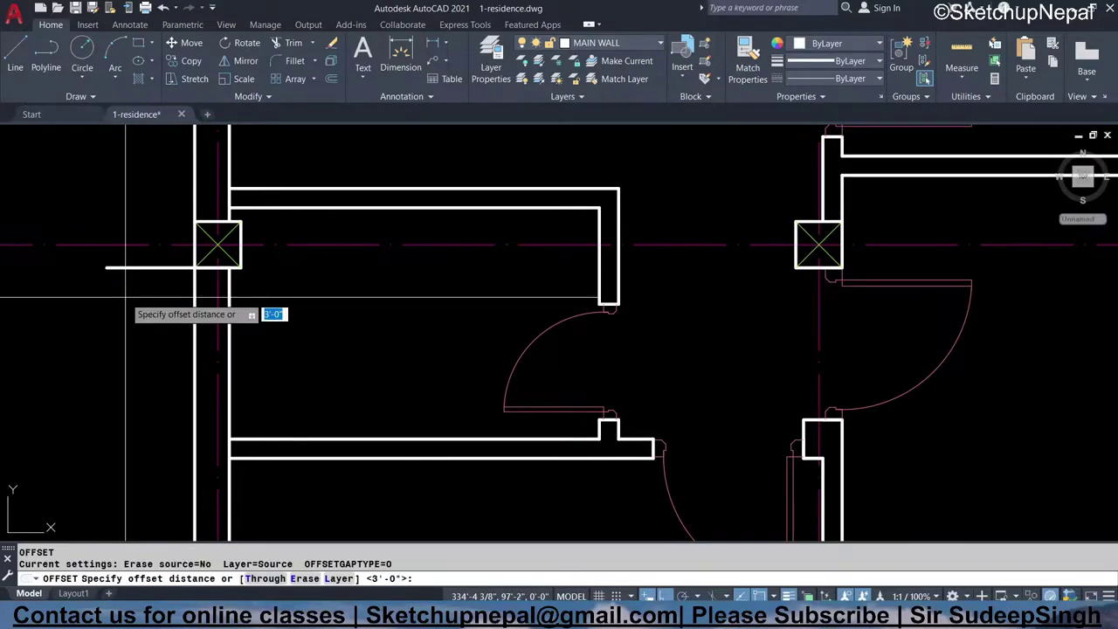
pyautogui.press('Return')
pyautogui.click(122, 267)
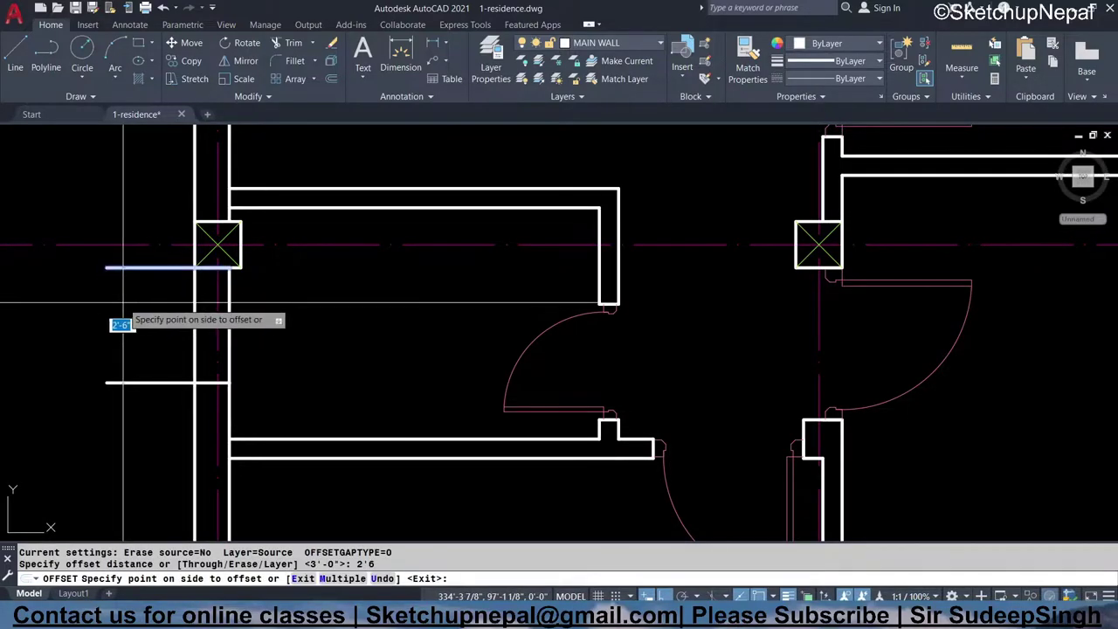
pyautogui.click(255, 357)
pyautogui.press('Escape')
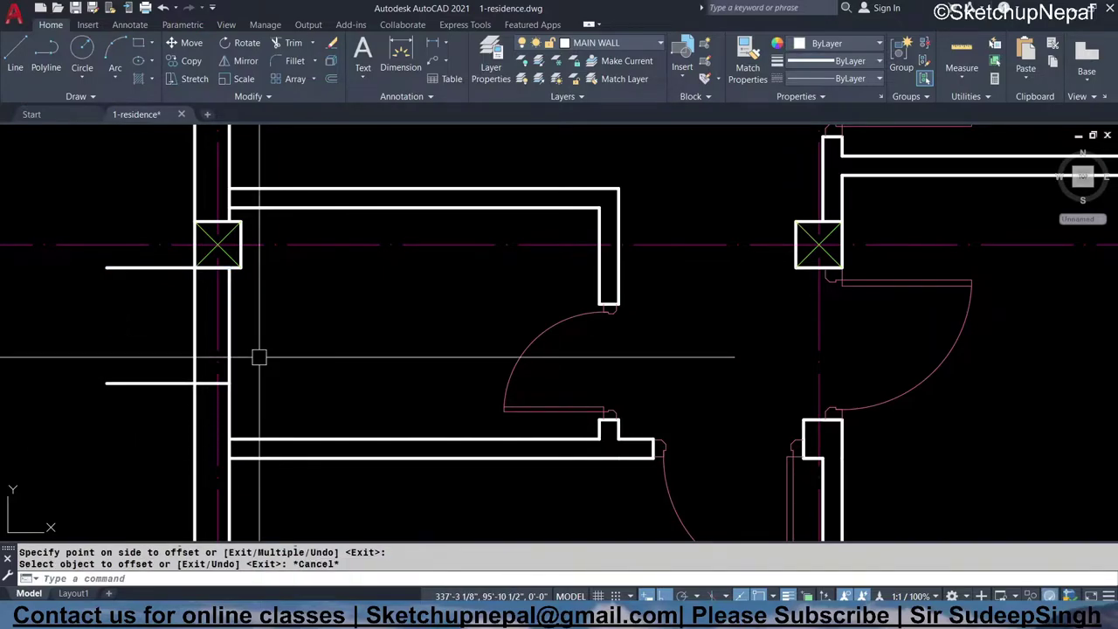
# - Check the Drawing Units dialog, close it, and dismiss the lighting message
pyautogui.write('un')
pyautogui.press('Return')
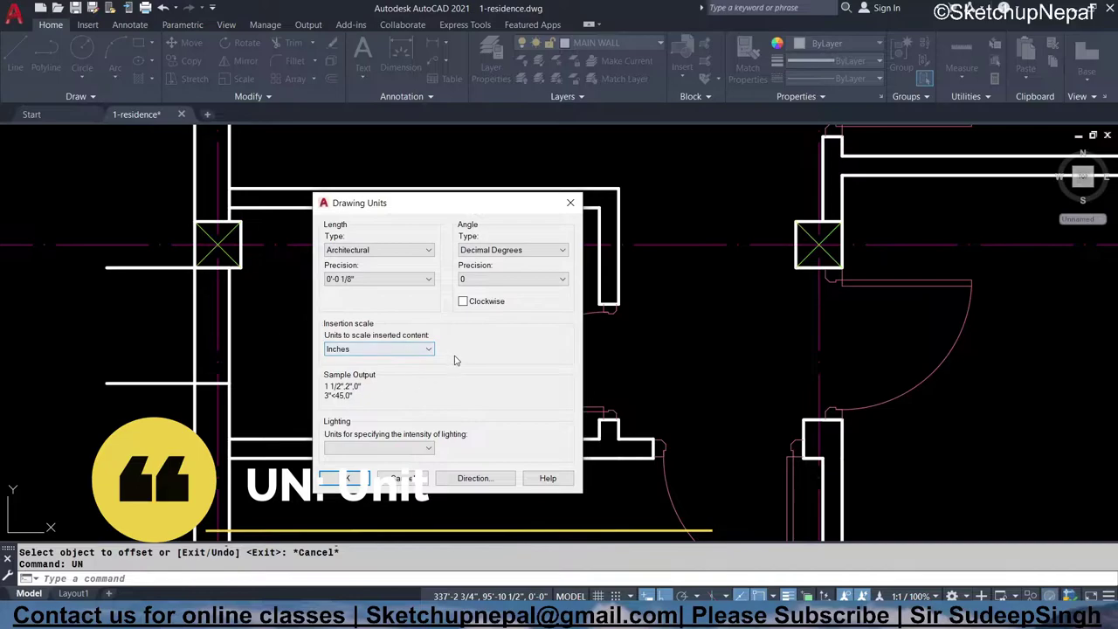
pyautogui.click(572, 203)
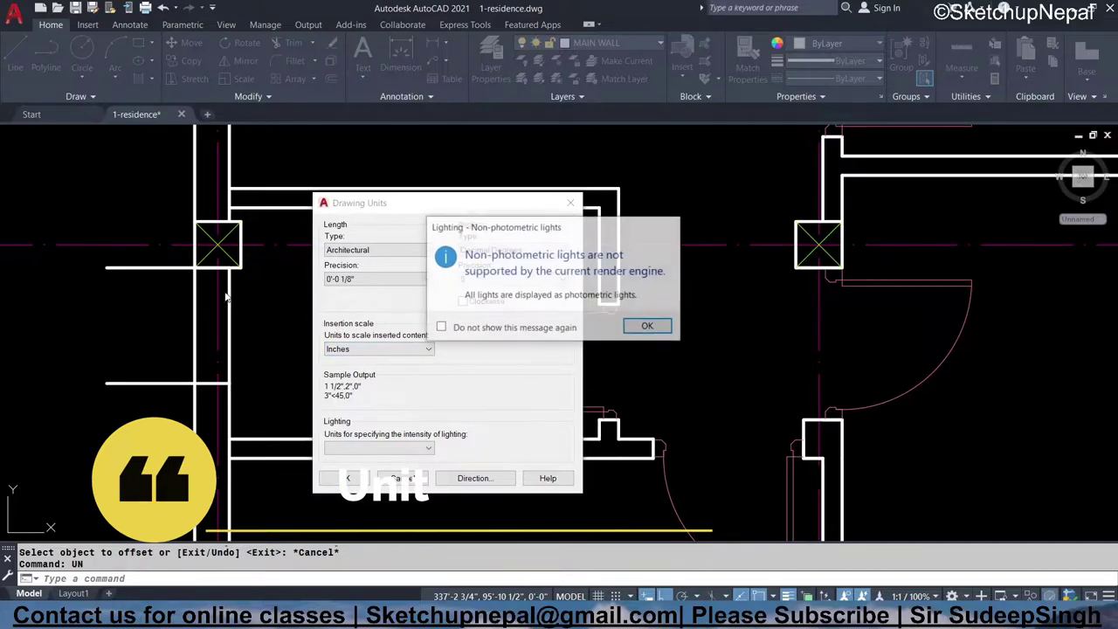
pyautogui.click(665, 330)
pyautogui.moveTo(196, 389); pyautogui.dragTo(207, 342, button='middle')
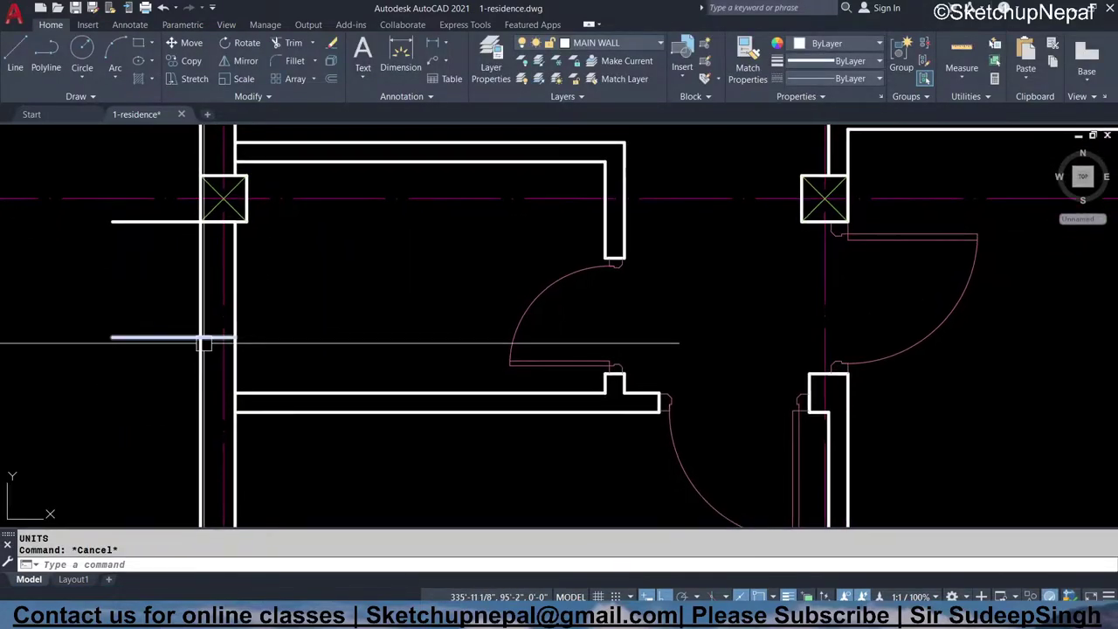
pyautogui.press('Escape')
pyautogui.write('f')
pyautogui.press('Return')
pyautogui.scroll(4, 220, 340)
pyautogui.click(253, 368)
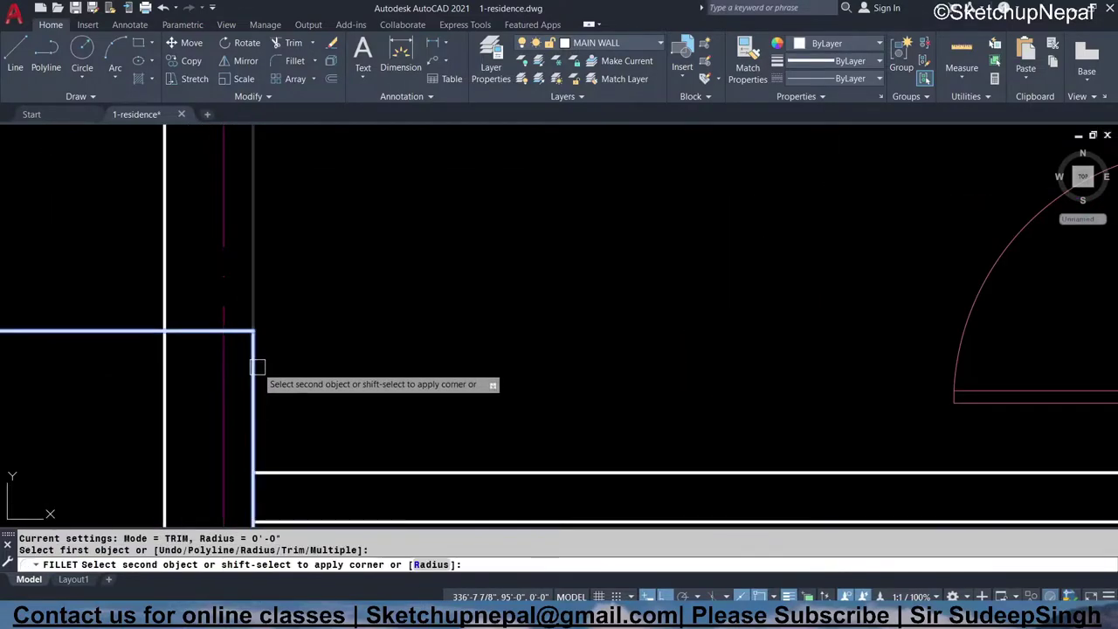
pyautogui.click(200, 331)
pyautogui.press('Return')
pyautogui.click(180, 357)
pyautogui.click(172, 364)
pyautogui.scroll(-4, 172, 363)
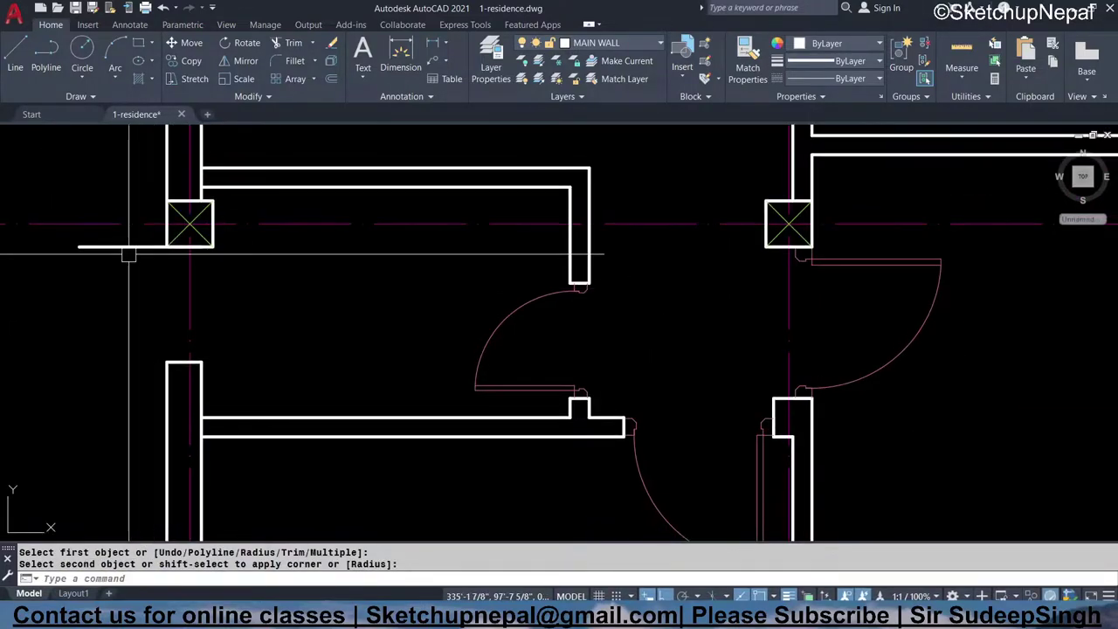
pyautogui.press('Delete')
pyautogui.write('l')
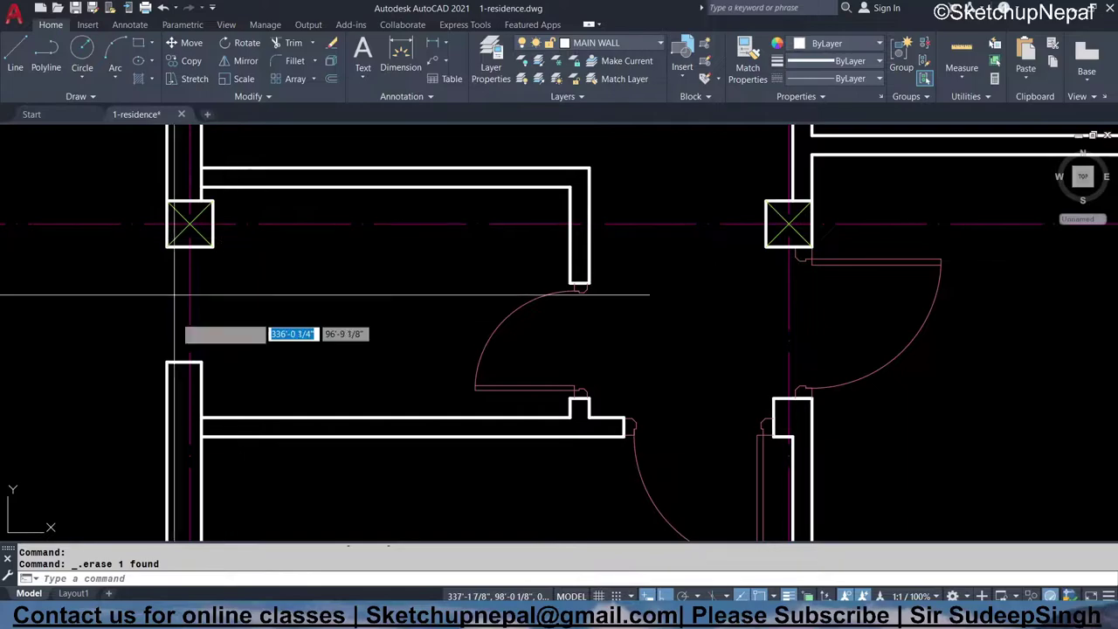
pyautogui.press('Return')
pyautogui.click(201, 361)
pyautogui.click(201, 247)
pyautogui.press('Escape')
pyautogui.click(200, 288)
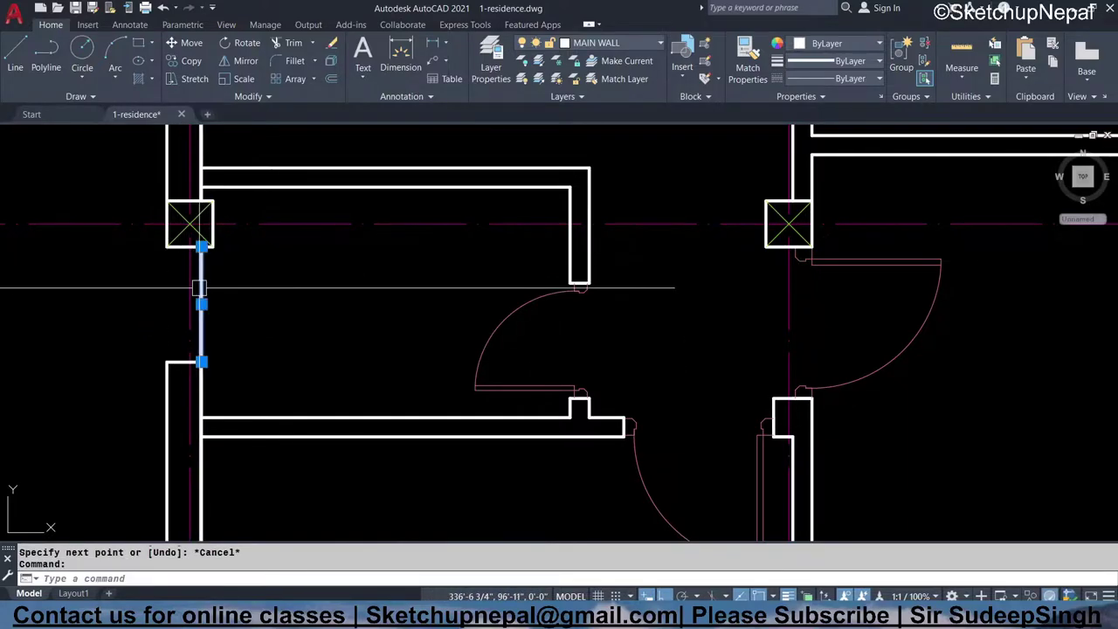
pyautogui.write('0')
pyautogui.press('Return')
pyautogui.write('6')
pyautogui.press('Return')
pyautogui.click(198, 301)
pyautogui.press('Escape')
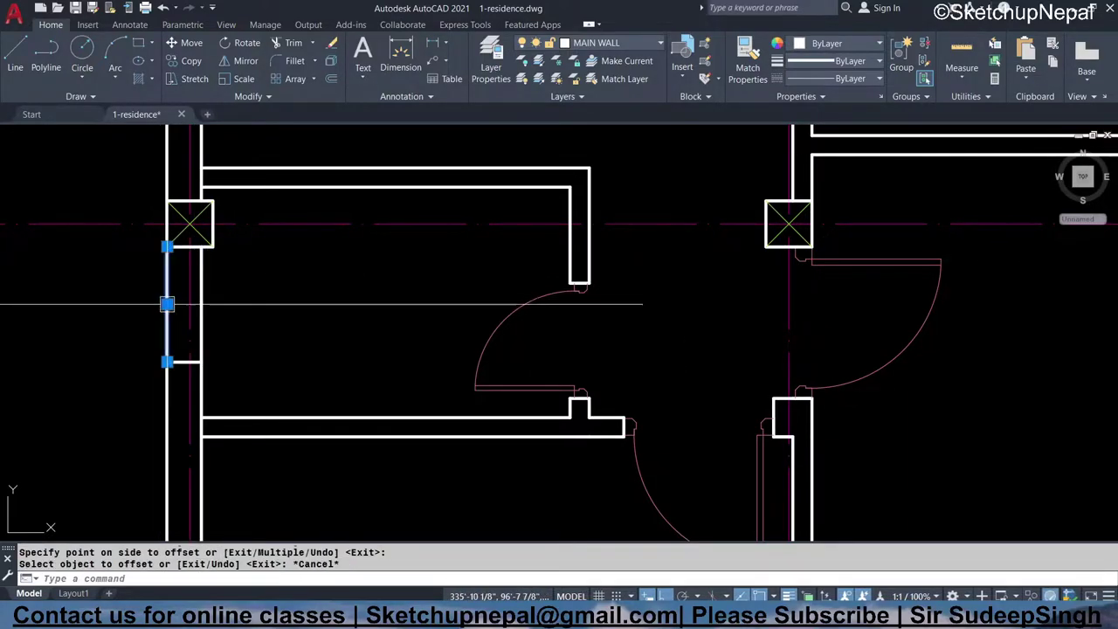
pyautogui.scroll(-3, 198, 301)
pyautogui.scroll(3, 163, 282)
pyautogui.scroll(1, 169, 274)
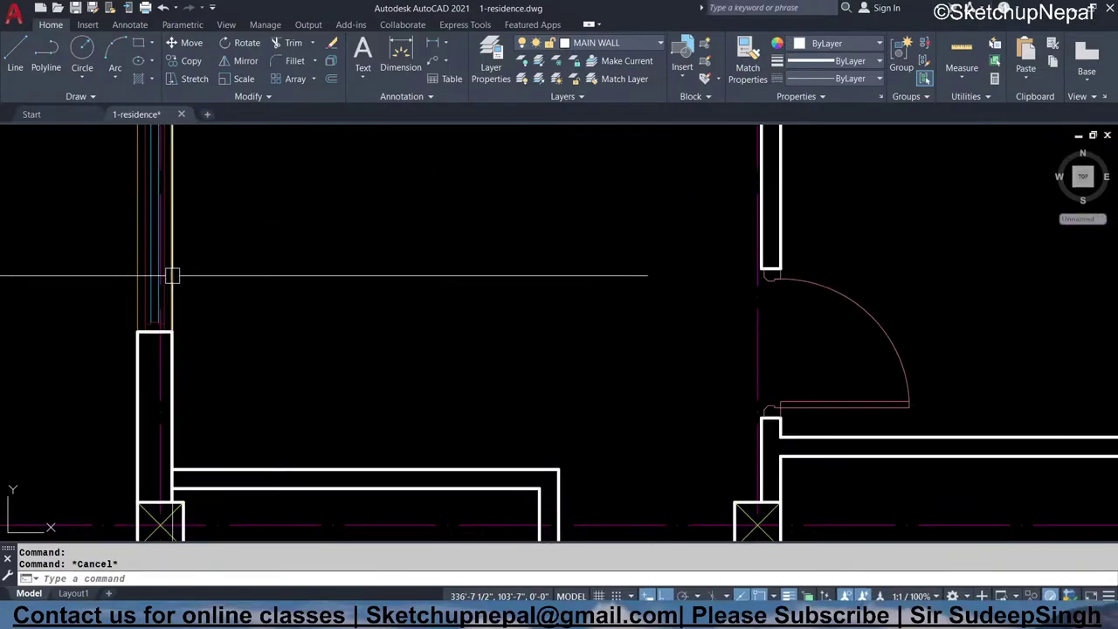
pyautogui.scroll(-2, 189, 251)
pyautogui.scroll(4, 174, 340)
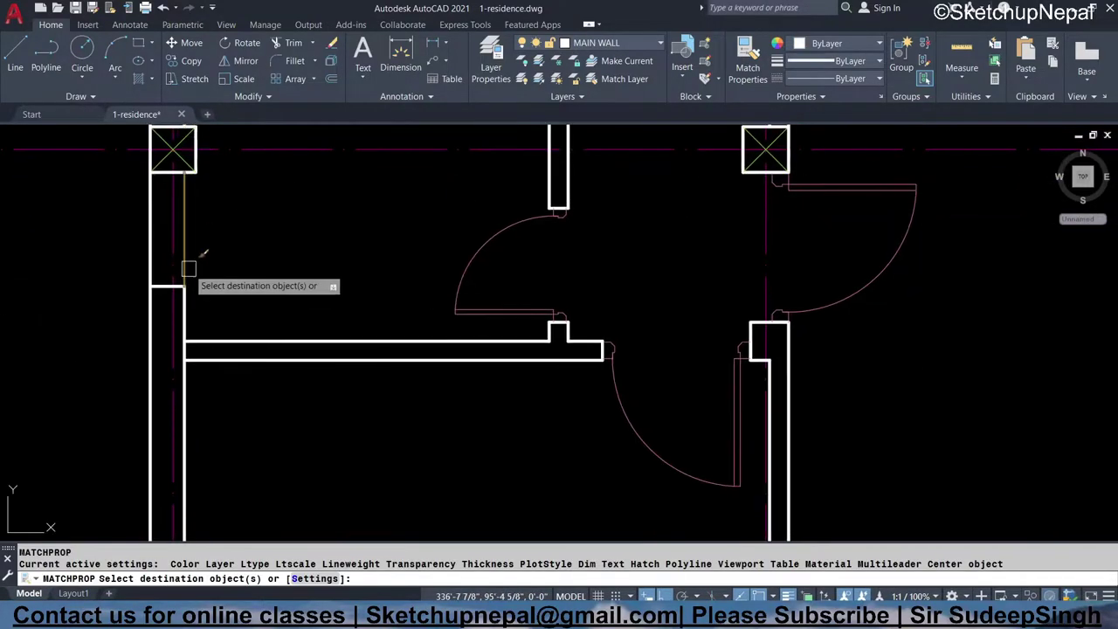
pyautogui.scroll(-2, 142, 295)
pyautogui.press('Escape')
pyautogui.scroll(4, 145, 157)
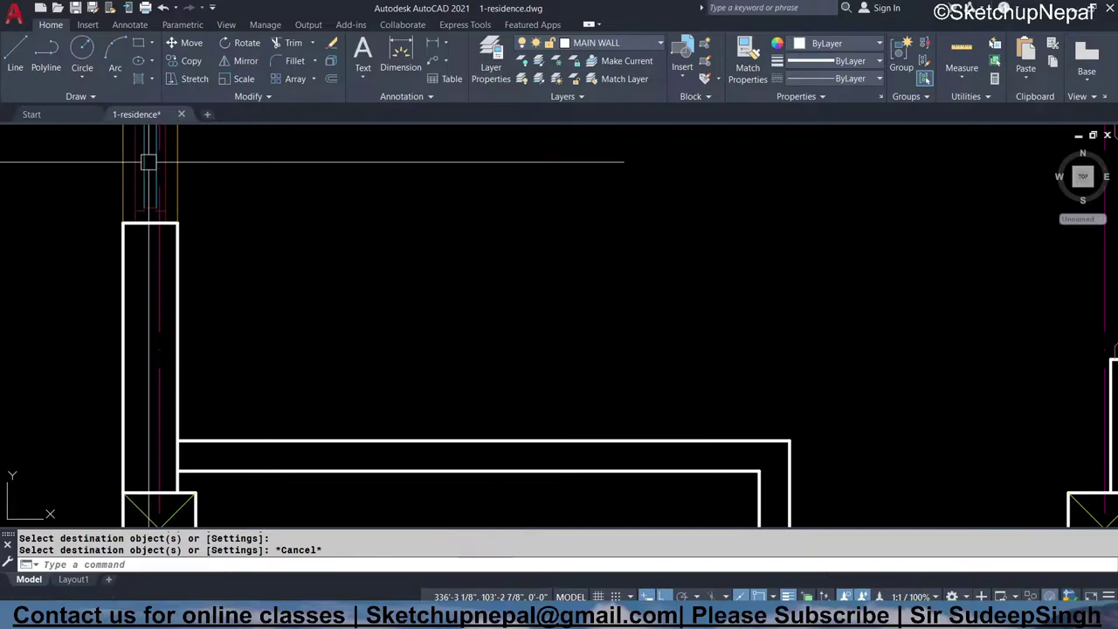
pyautogui.doubleClick(148, 166)
# - Copy the window from the wall corner into the lower bedroom's left-wall opening
pyautogui.press('Escape')
pyautogui.write('c')
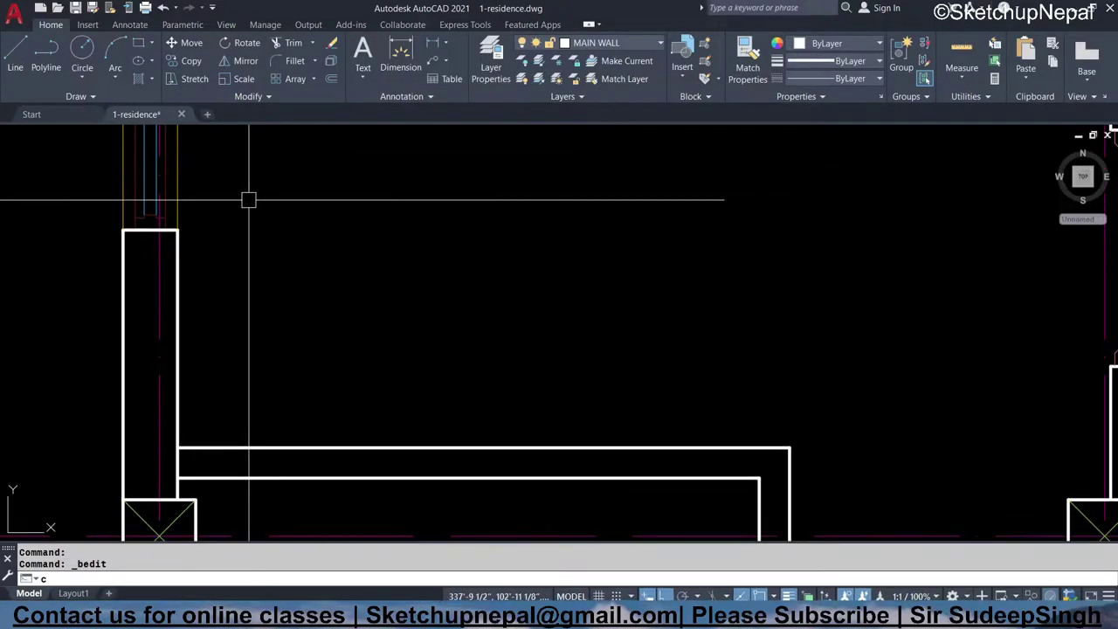
pyautogui.press('Return')
pyautogui.click(149, 231)
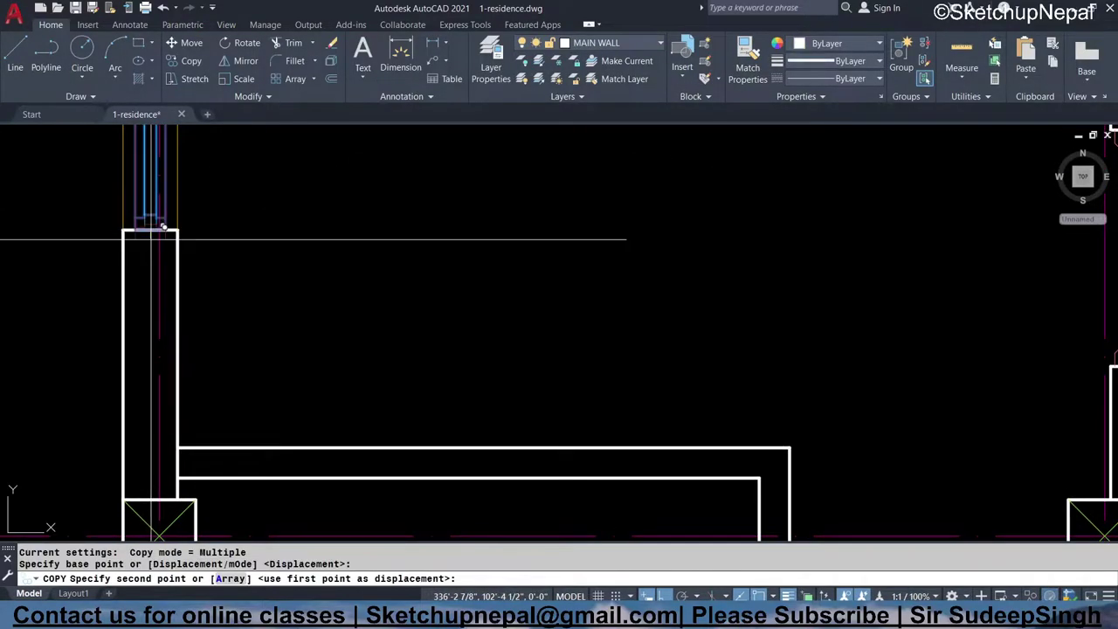
pyautogui.moveTo(151, 533); pyautogui.dragTo(160, 171, button='middle')
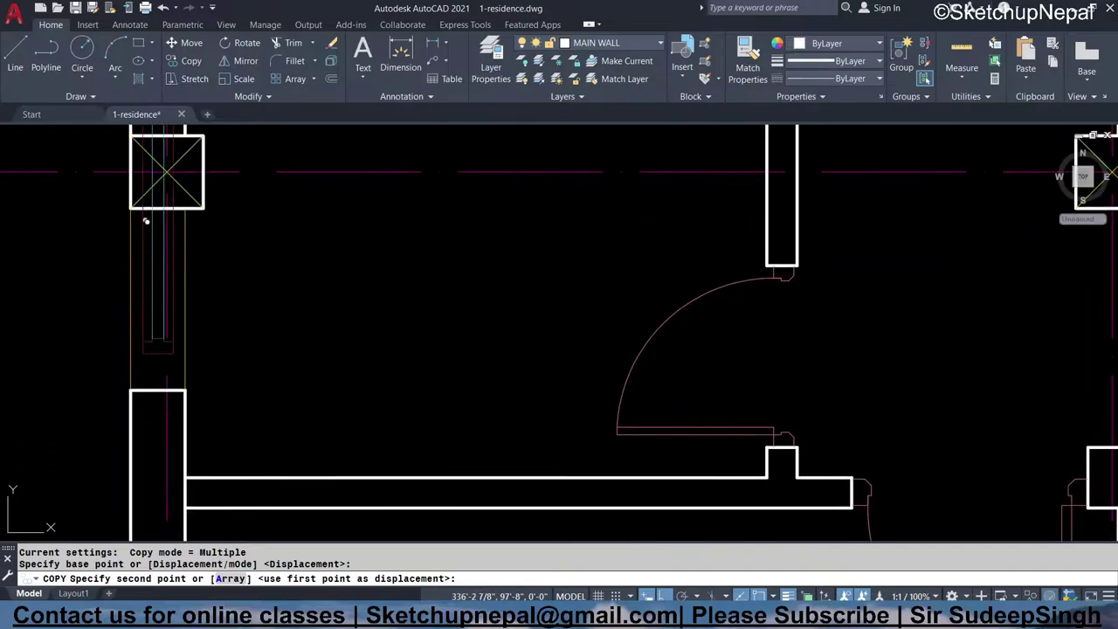
pyautogui.click(170, 378)
pyautogui.press('Escape')
# - Reposition the copied window with grips so it sits between the two columns
pyautogui.moveTo(175, 382); pyautogui.dragTo(162, 481, button='middle')
pyautogui.scroll(-3, 163, 449)
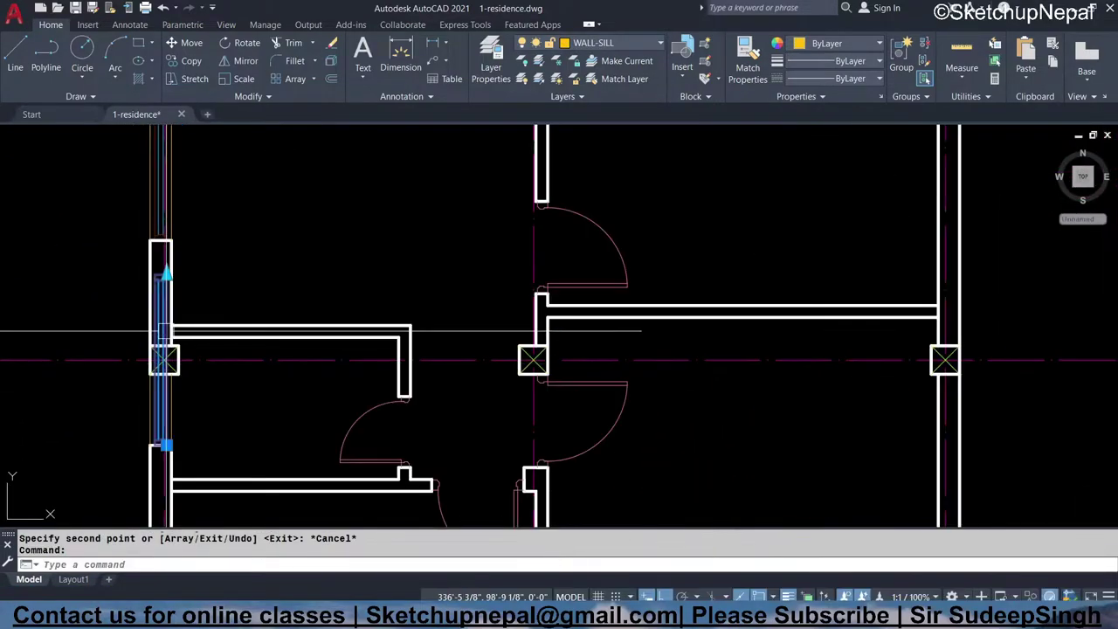
pyautogui.scroll(3, 197, 275)
pyautogui.scroll(2, 197, 275)
pyautogui.press('Return')
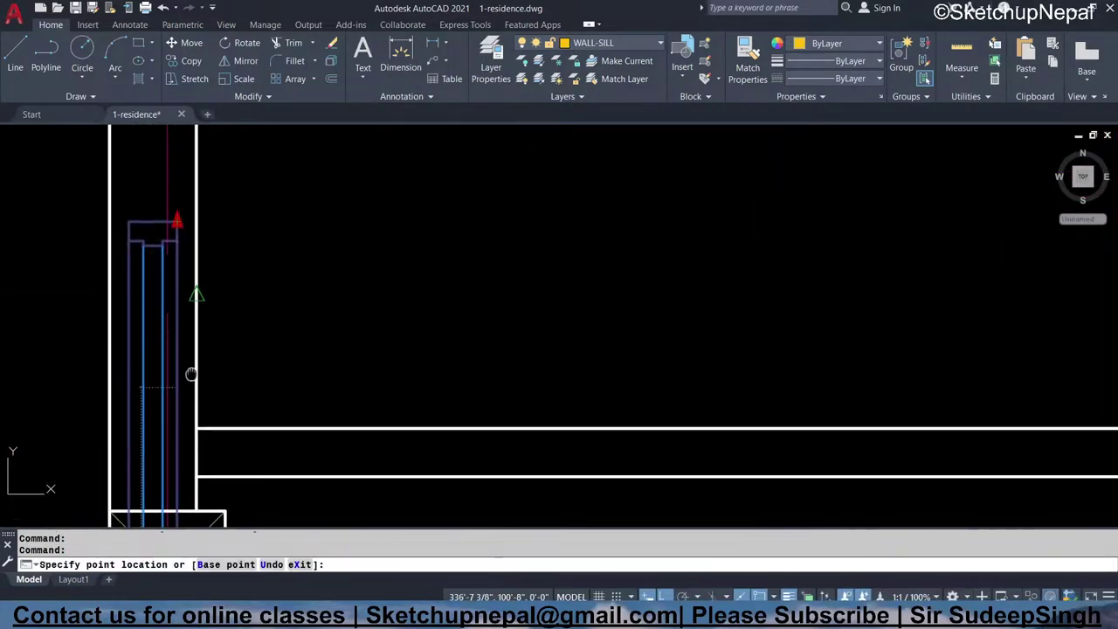
pyautogui.moveTo(174, 247); pyautogui.dragTo(156, 367, button='middle')
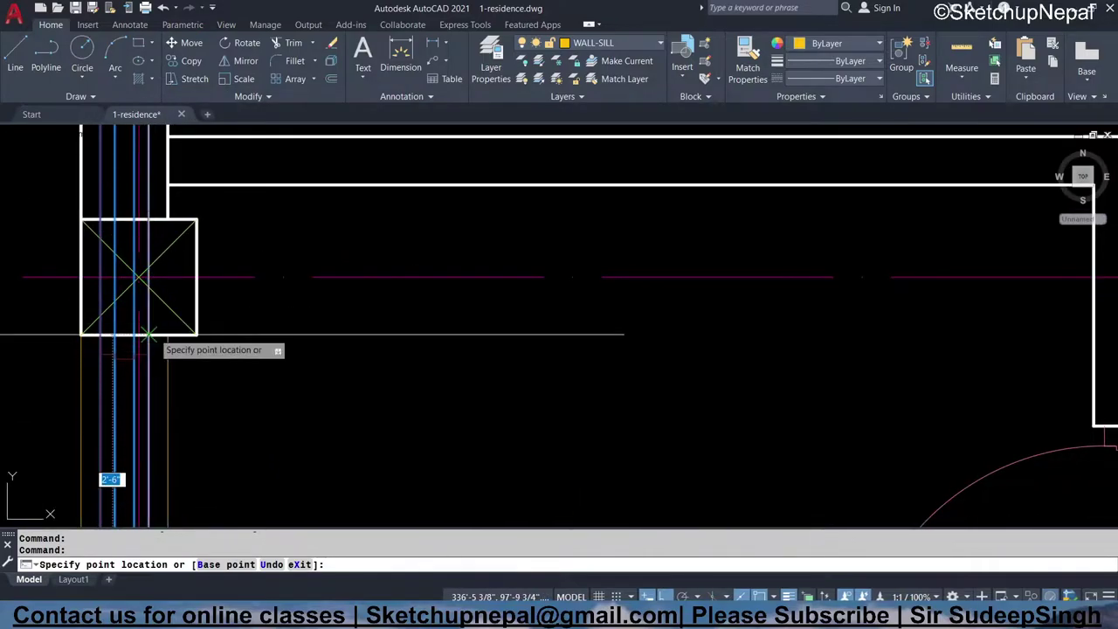
pyautogui.press('Escape')
pyautogui.moveTo(169, 287); pyautogui.dragTo(147, 207, button='middle')
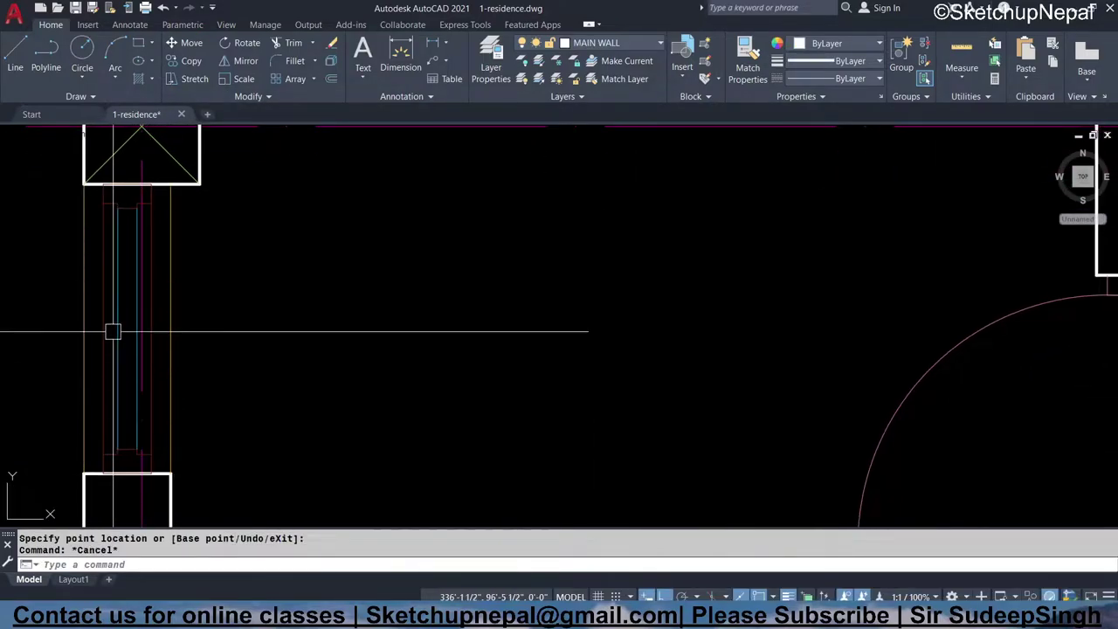
pyautogui.scroll(-5, 113, 331)
pyautogui.scroll(1, 130, 366)
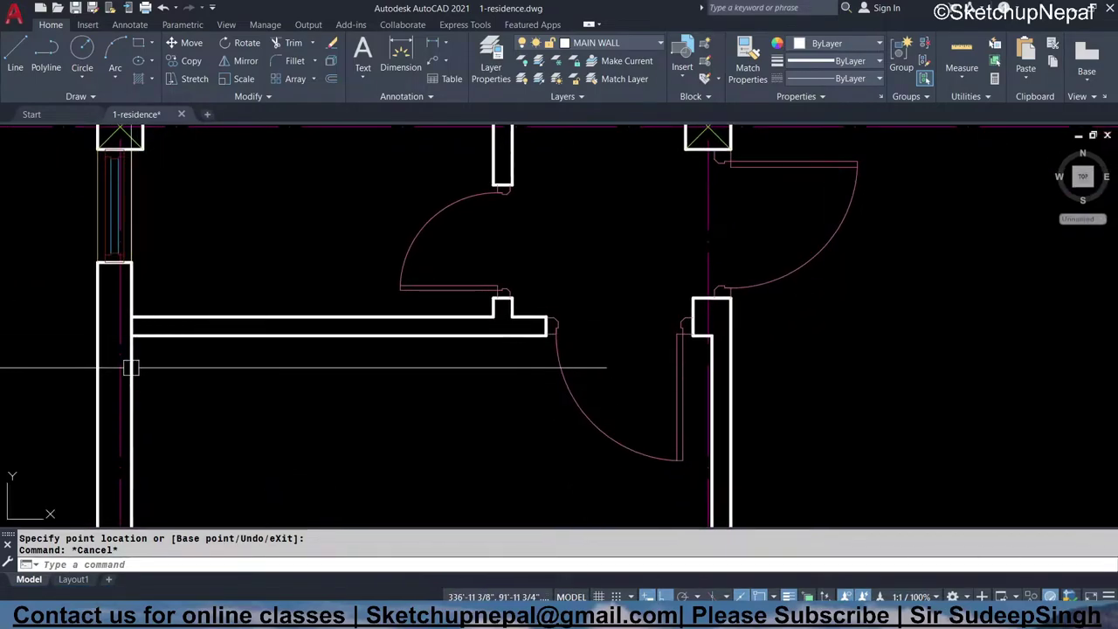
# - Start a trim on the wall lines, cancel it, and recenter the view on the bedroom
pyautogui.press('Escape')
pyautogui.scroll(6, 133, 340)
pyautogui.write('r')
pyautogui.press('Return')
pyautogui.scroll(-3, 163, 292)
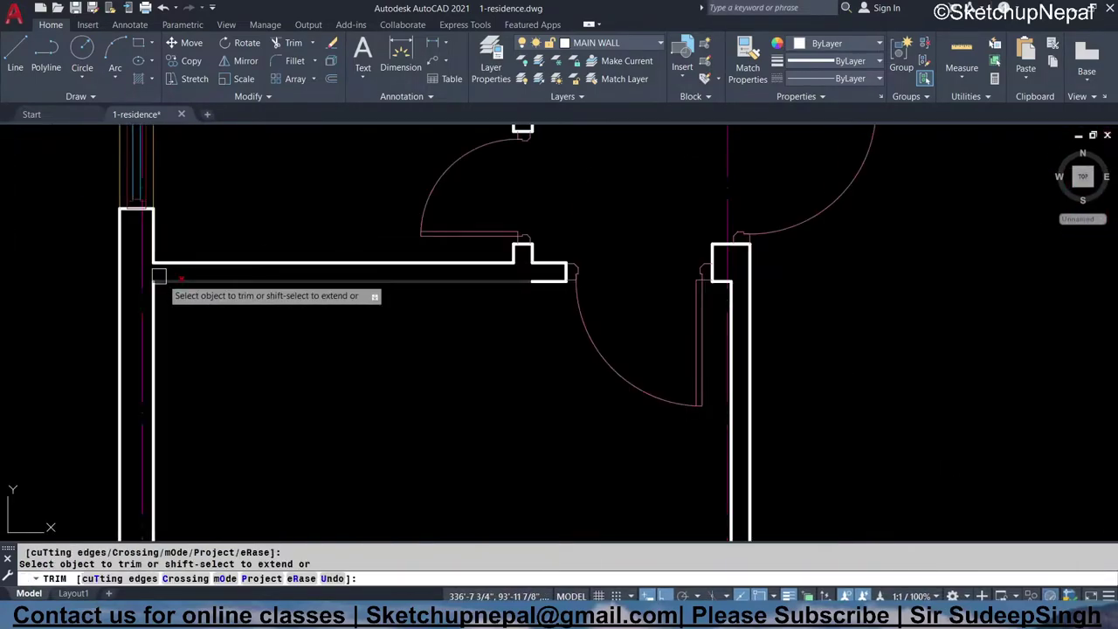
pyautogui.scroll(-2, 157, 393)
pyautogui.press('Escape')
pyautogui.moveTo(195, 359); pyautogui.dragTo(215, 281, button='middle')
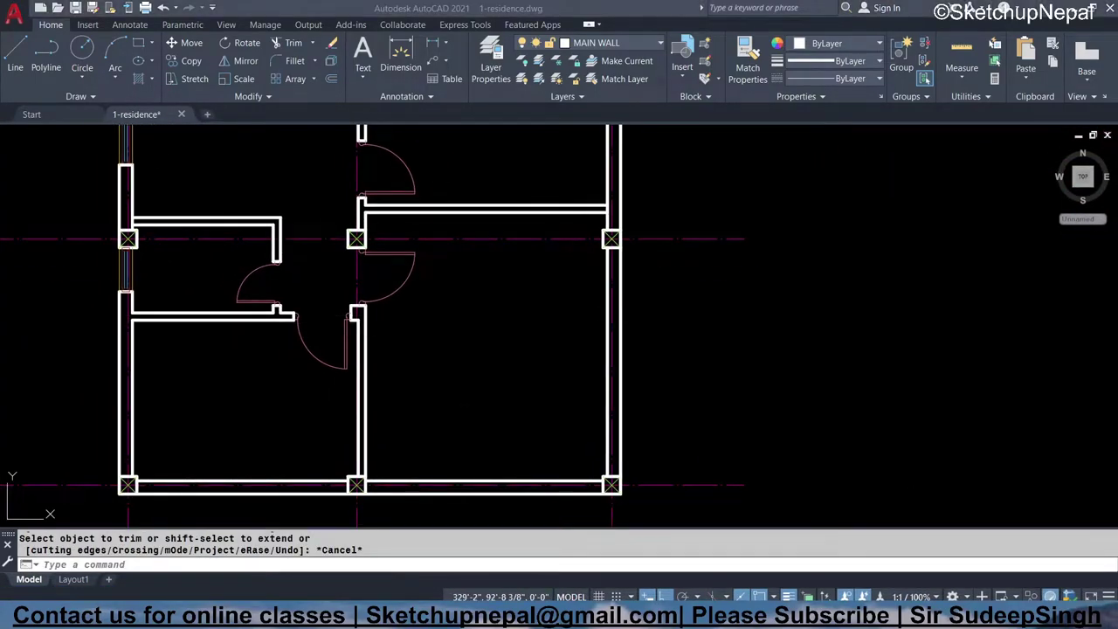
pyautogui.moveTo(229, 374); pyautogui.dragTo(203, 308, button='middle')
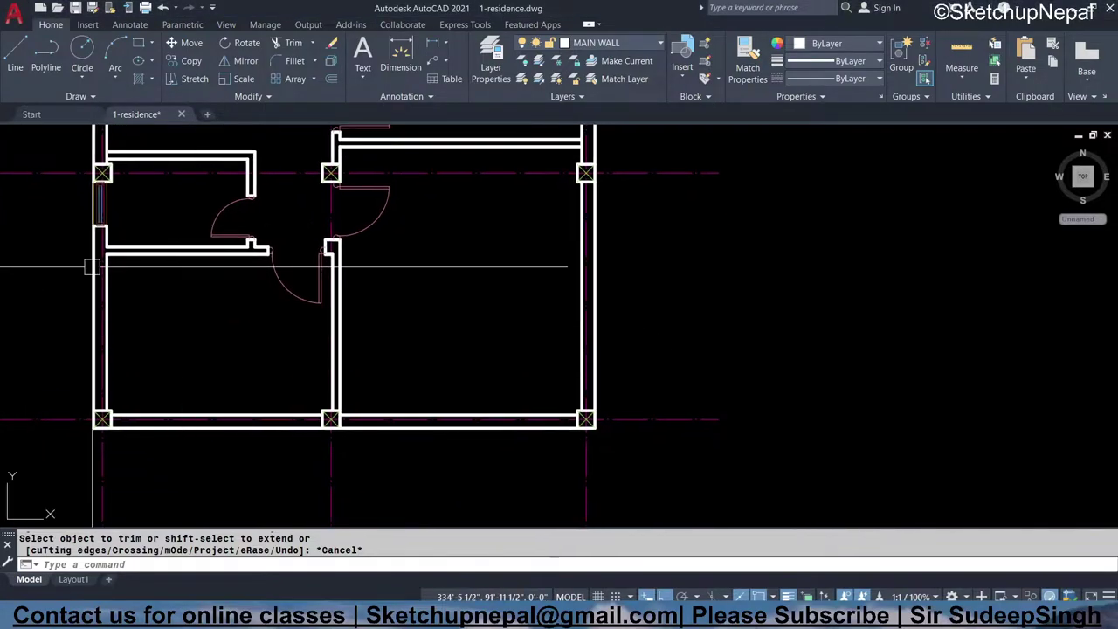
pyautogui.moveTo(65, 337); pyautogui.dragTo(8, 343, button='middle')
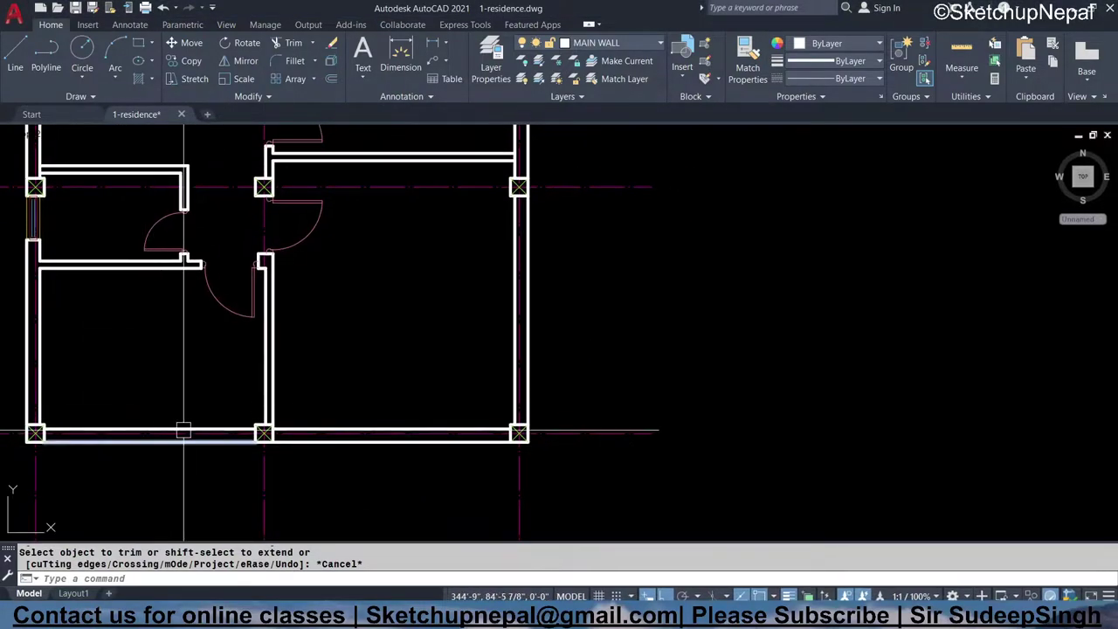
pyautogui.moveTo(161, 389); pyautogui.dragTo(211, 393, button='middle')
pyautogui.scroll(-10, 212, 393)
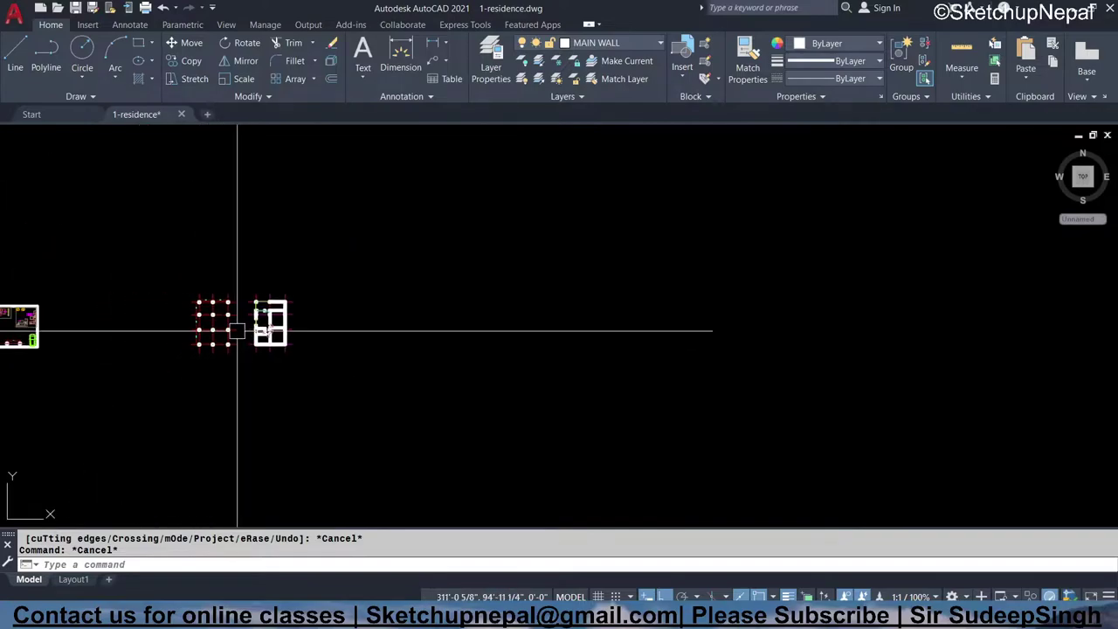
# - Crossing-select the bed pieces in the furniture layout drawing
pyautogui.moveTo(242, 324); pyautogui.dragTo(327, 356, button='middle')
pyautogui.scroll(5, 326, 357)
pyautogui.scroll(4, 245, 304)
pyautogui.scroll(2, 344, 317)
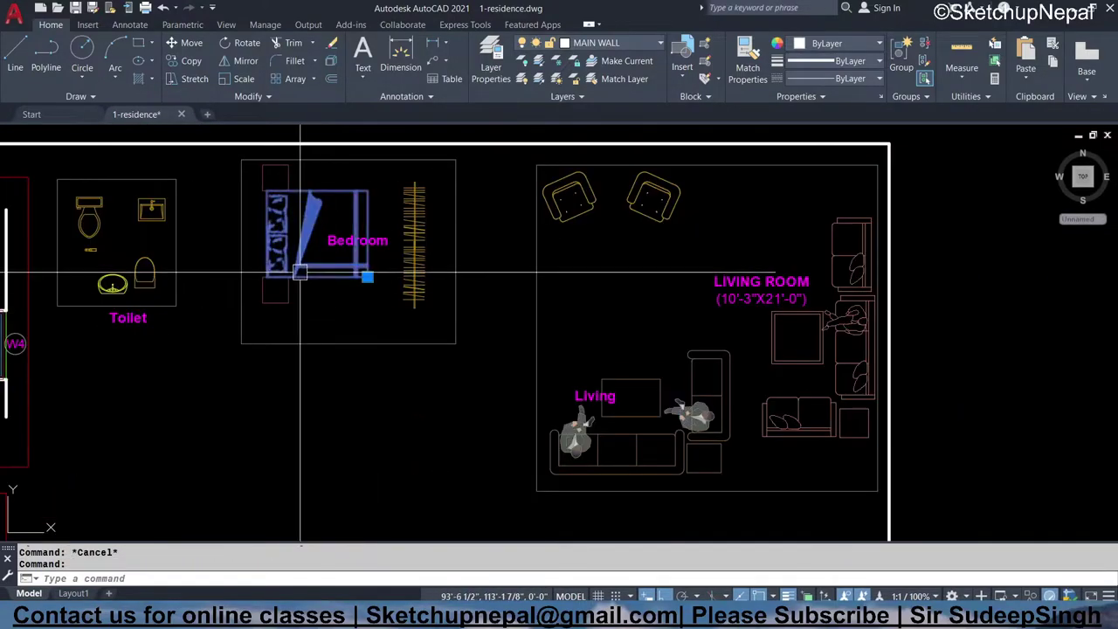
pyautogui.scroll(2, 290, 221)
pyautogui.click(324, 144)
pyautogui.click(254, 340)
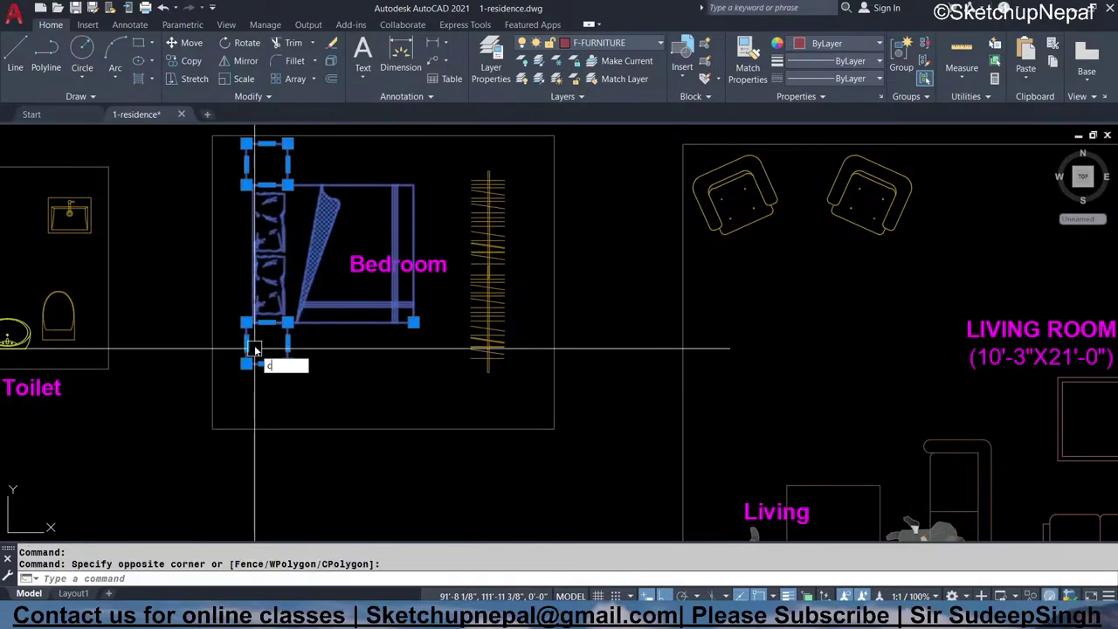
# - Copy the bed from its corner into the floor plan bedroom against the left wall
pyautogui.write('co')
pyautogui.press('Return')
pyautogui.click(275, 282)
pyautogui.scroll(-4, 275, 282)
pyautogui.scroll(-2, 188, 373)
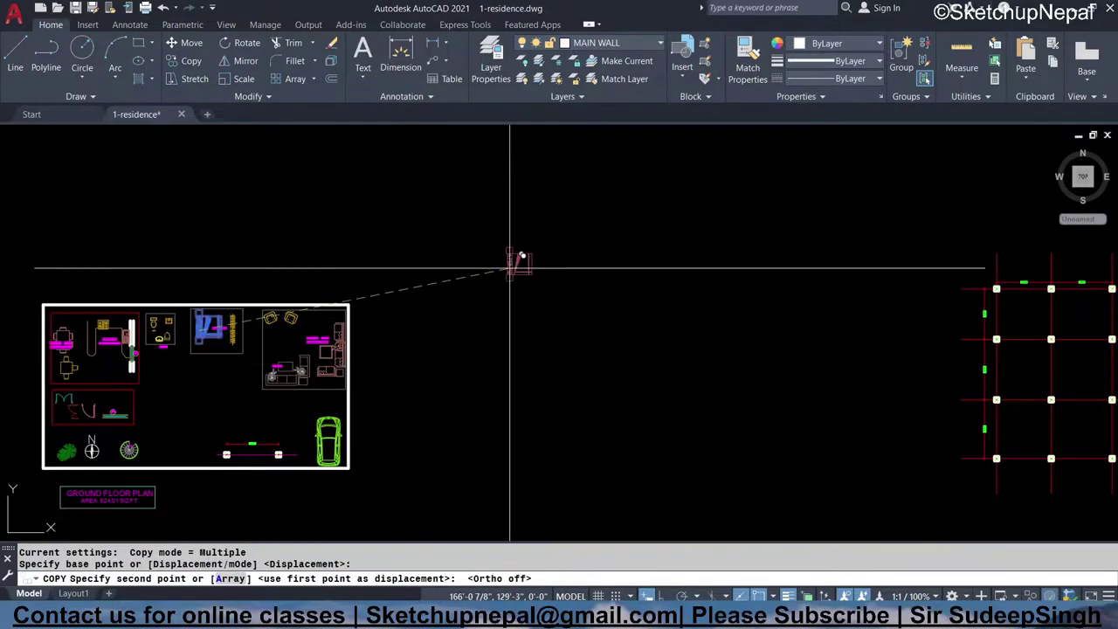
pyautogui.moveTo(1004, 349); pyautogui.dragTo(393, 340, button='middle')
pyautogui.scroll(3, 568, 362)
pyautogui.scroll(3, 533, 328)
pyautogui.scroll(2, 419, 349)
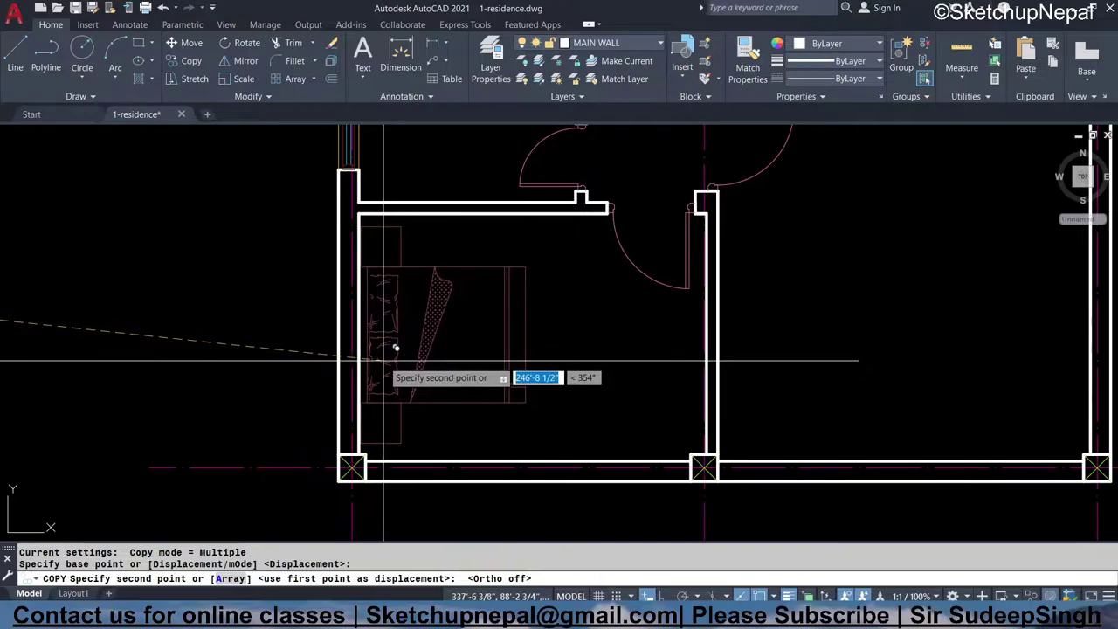
pyautogui.click(383, 359)
pyautogui.press('Escape')
pyautogui.moveTo(474, 357); pyautogui.dragTo(241, 461, button='middle')
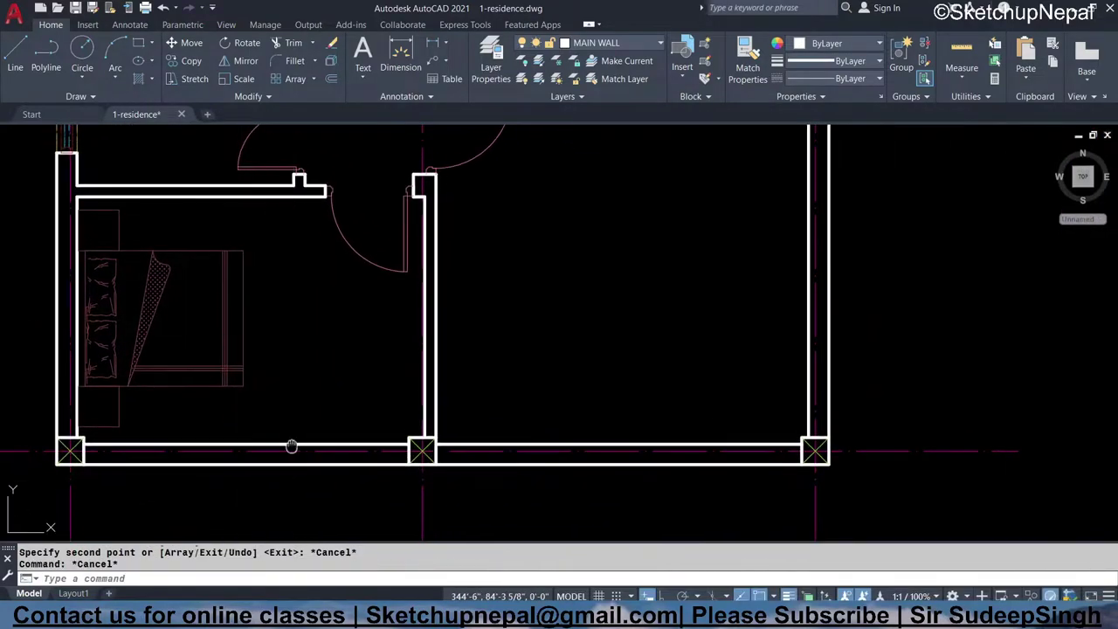
# - Draw a line across the bottom wall's thickness to mark one side of the opening
pyautogui.write('L')
pyautogui.press('Return')
pyautogui.click(290, 399)
pyautogui.scroll(2, 290, 399)
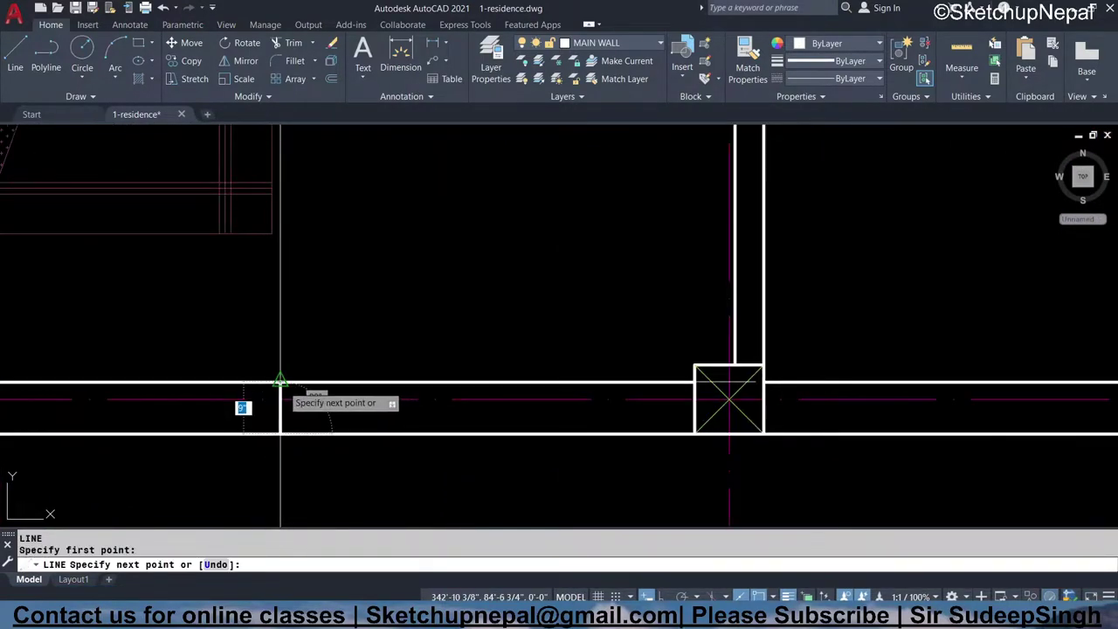
pyautogui.click(279, 432)
pyautogui.press('Escape')
# - Offset the wall-crossing line 3' along the bottom wall for the opening's other side
pyautogui.click(310, 469)
pyautogui.press('Return')
pyautogui.write("3'")
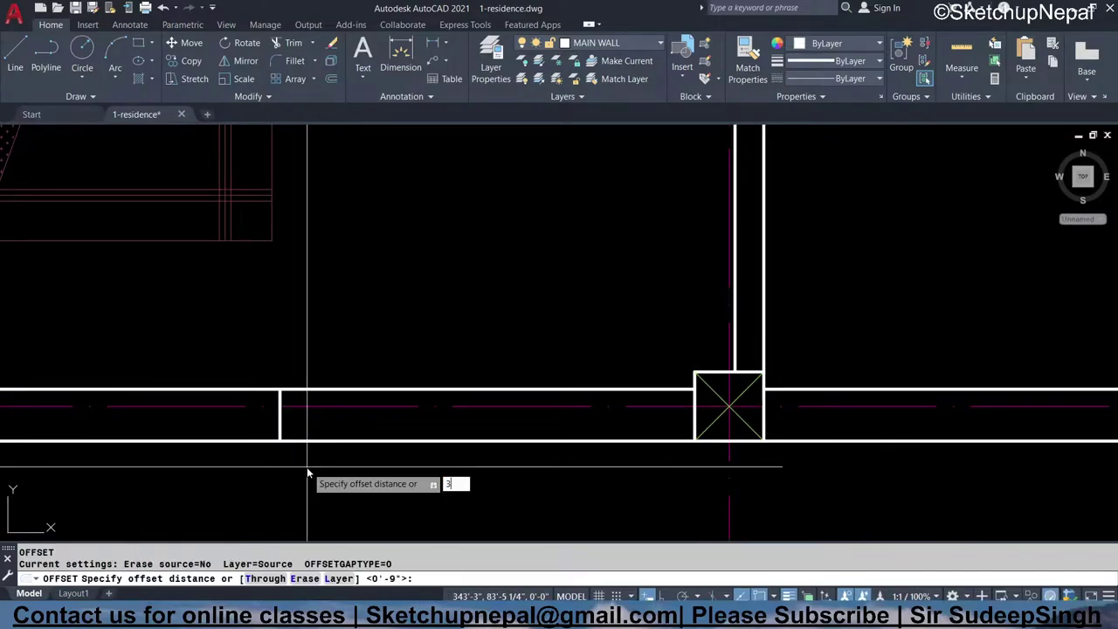
pyautogui.press('Return')
pyautogui.click(379, 439)
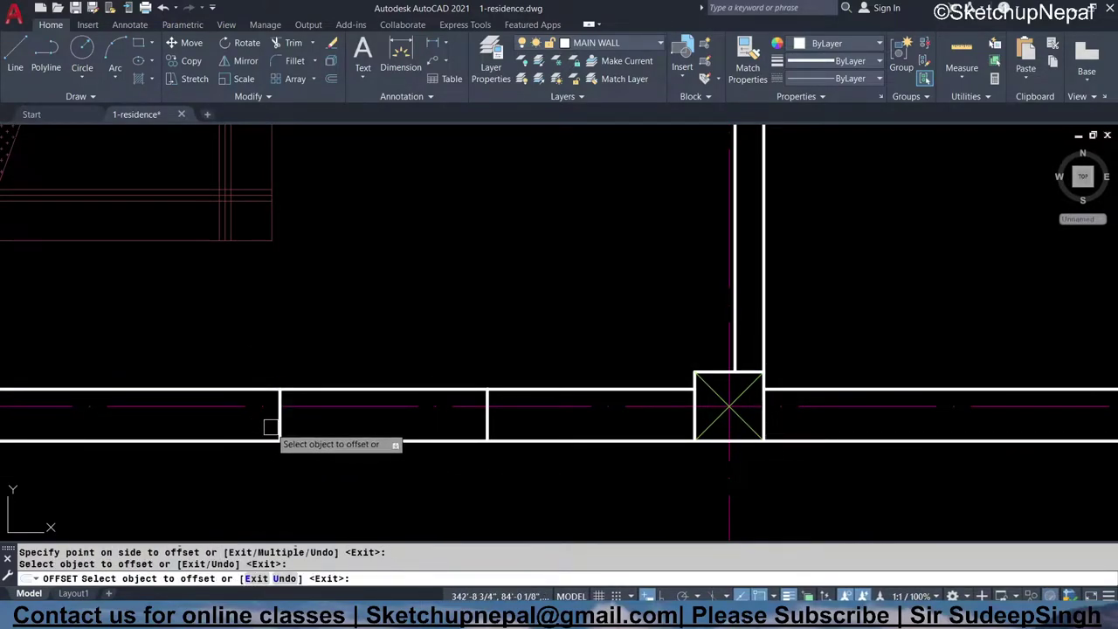
pyautogui.click(174, 439)
pyautogui.click(174, 419)
pyautogui.press('Escape')
# - Trim the bottom wall edge between the lines to open the gap
pyautogui.scroll(-3, 209, 403)
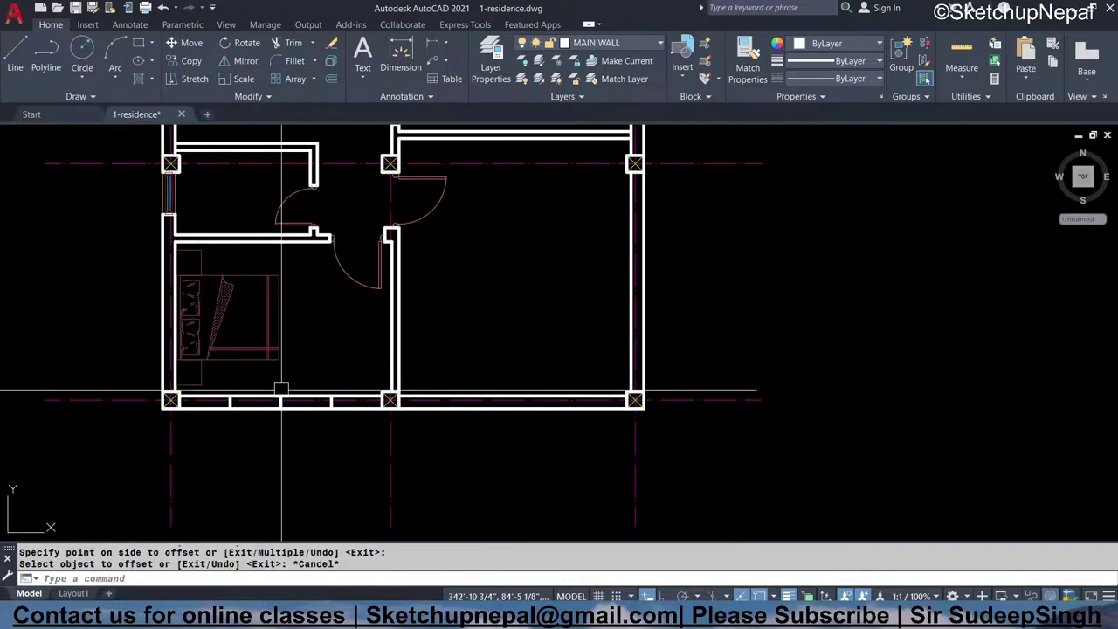
pyautogui.scroll(-1, 209, 404)
pyautogui.scroll(2, 238, 363)
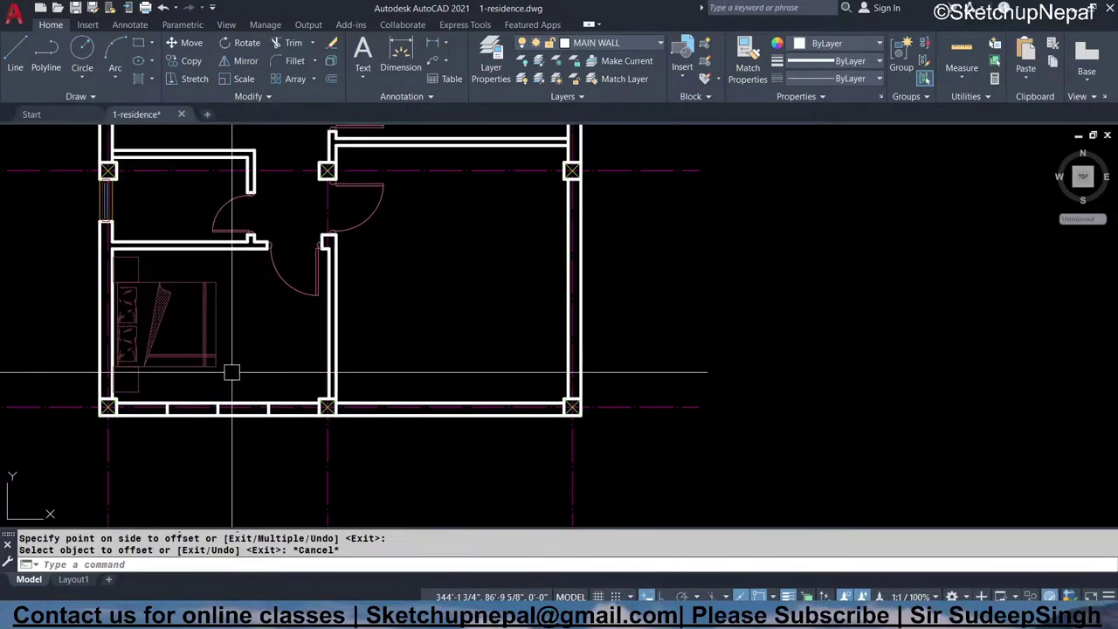
pyautogui.press('Escape')
pyautogui.click(219, 375)
pyautogui.press('Escape')
pyautogui.write('tr')
pyautogui.press('Return')
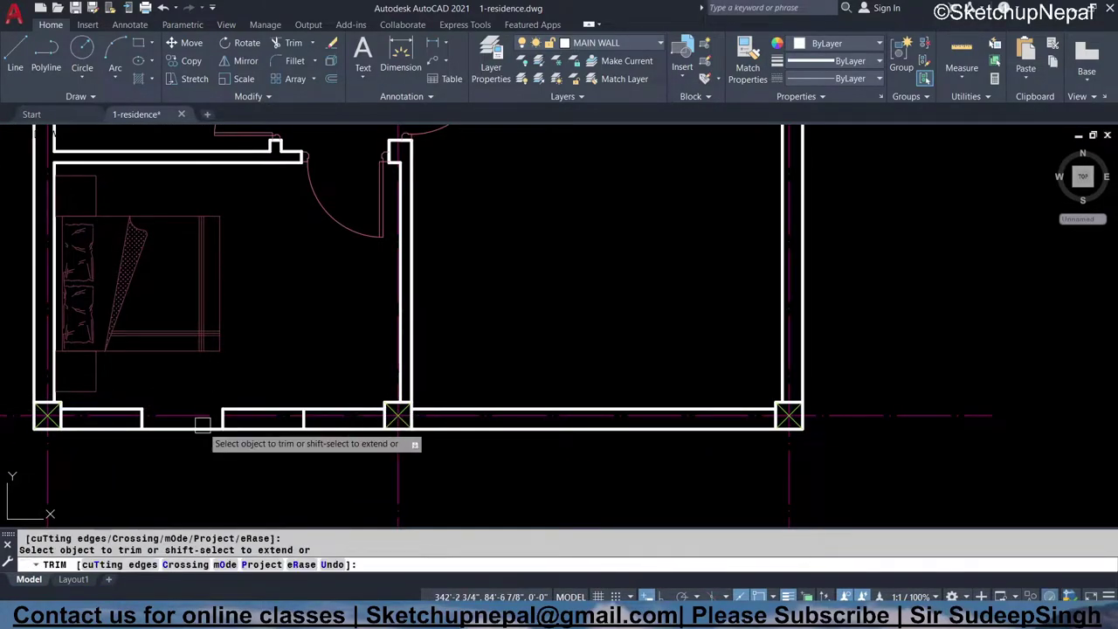
pyautogui.click(201, 427)
pyautogui.press('Escape')
pyautogui.click(218, 403)
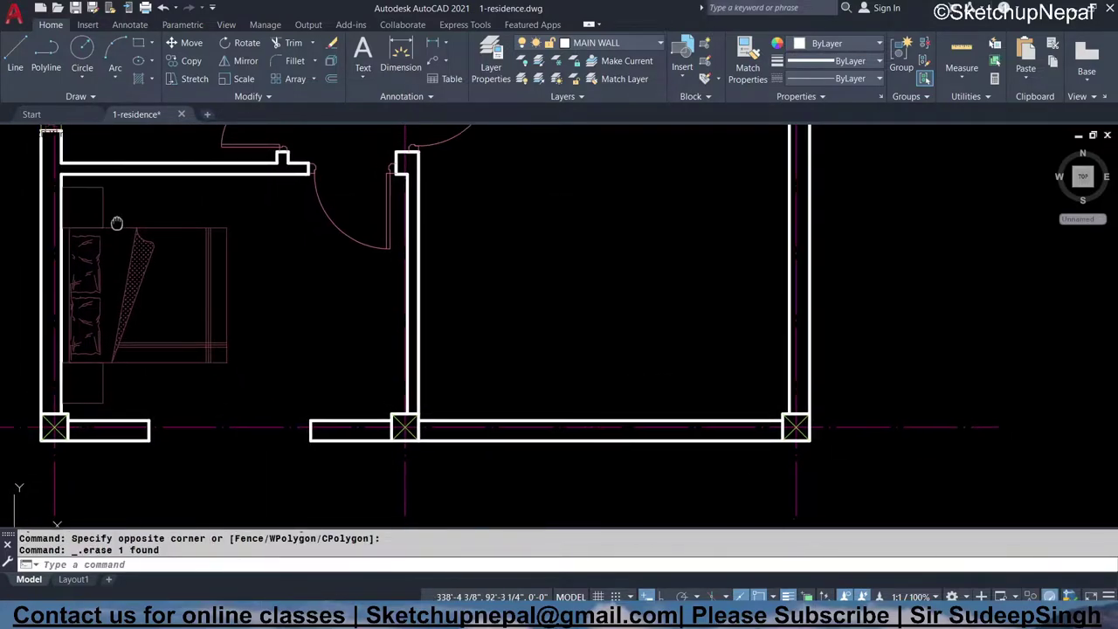
pyautogui.moveTo(105, 167); pyautogui.dragTo(154, 254, button='middle')
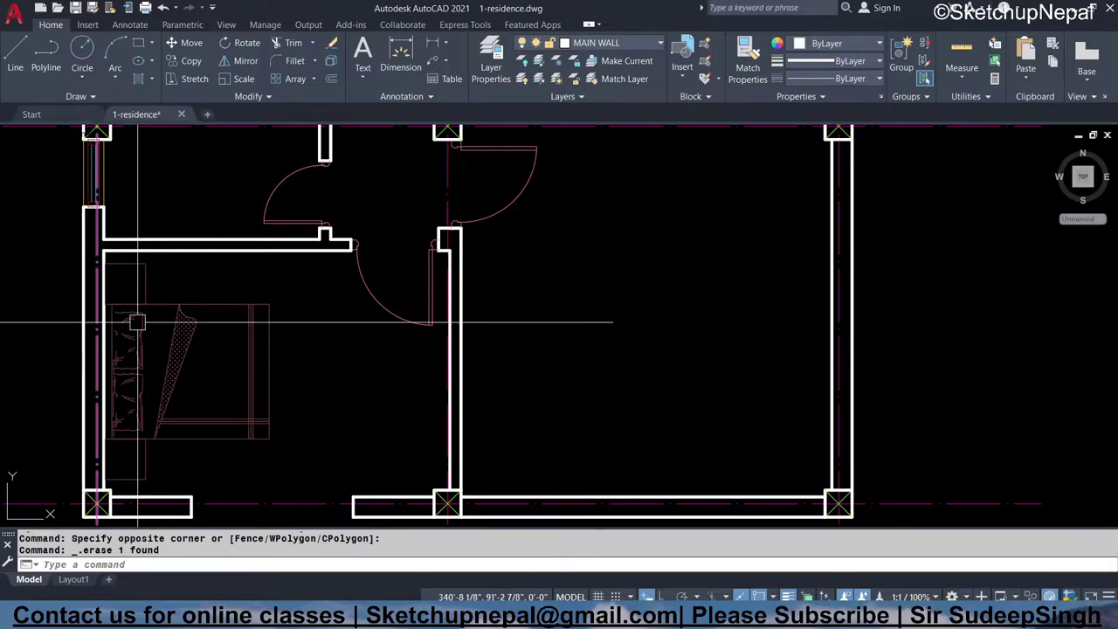
# - Draw lines across the bottom-wall opening to form the sill
pyautogui.moveTo(275, 372); pyautogui.dragTo(253, 327, button='middle')
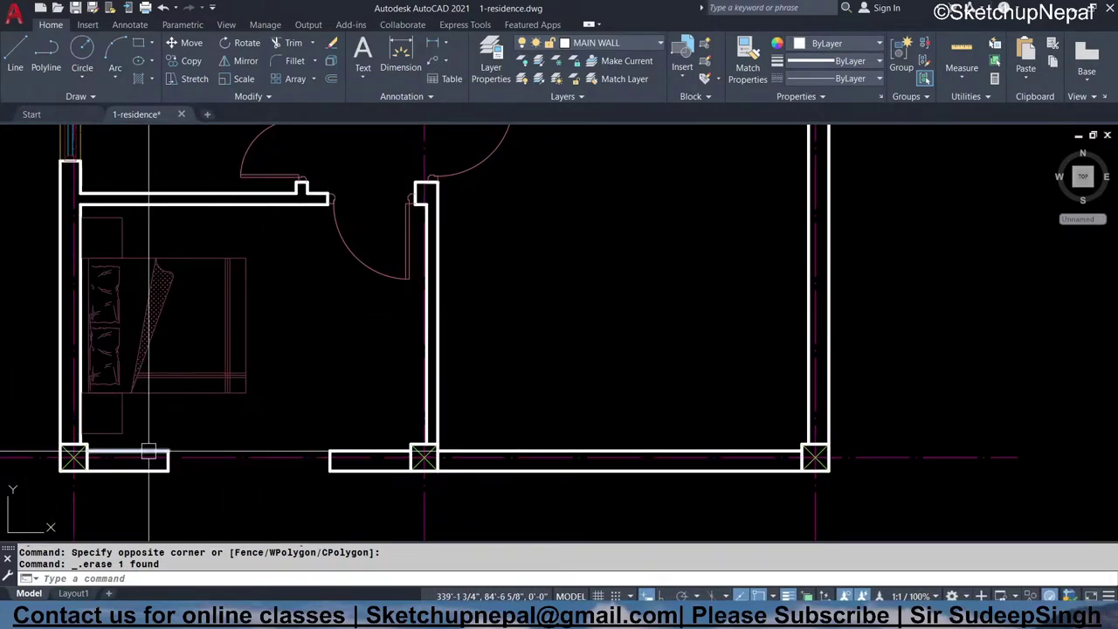
pyautogui.write('L')
pyautogui.press('Return')
pyautogui.click(168, 470)
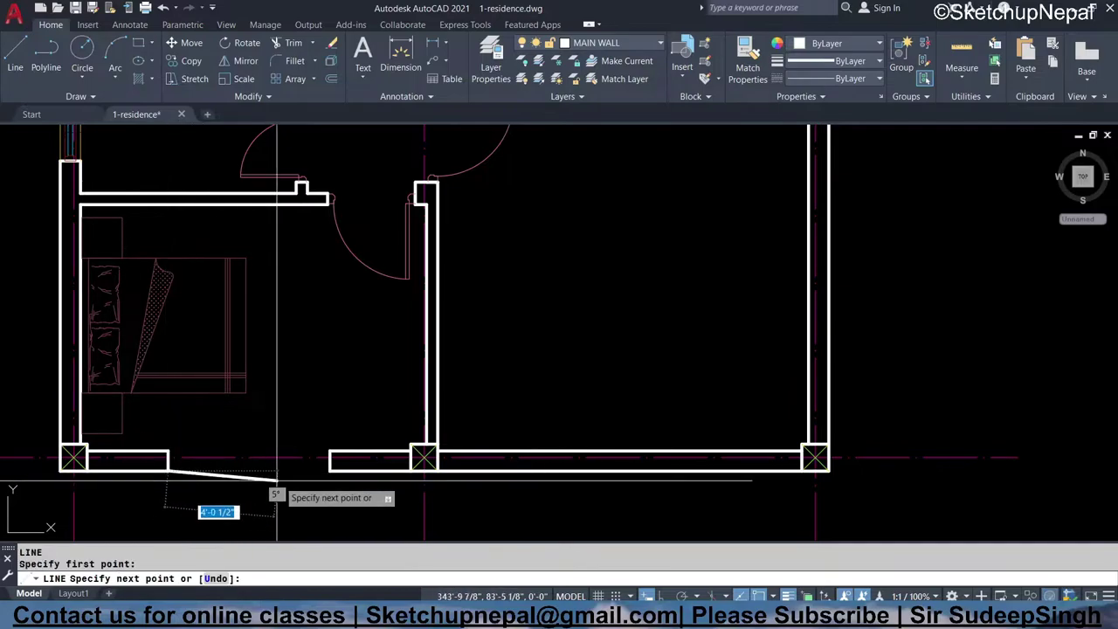
pyautogui.press('Return')
pyautogui.click(329, 451)
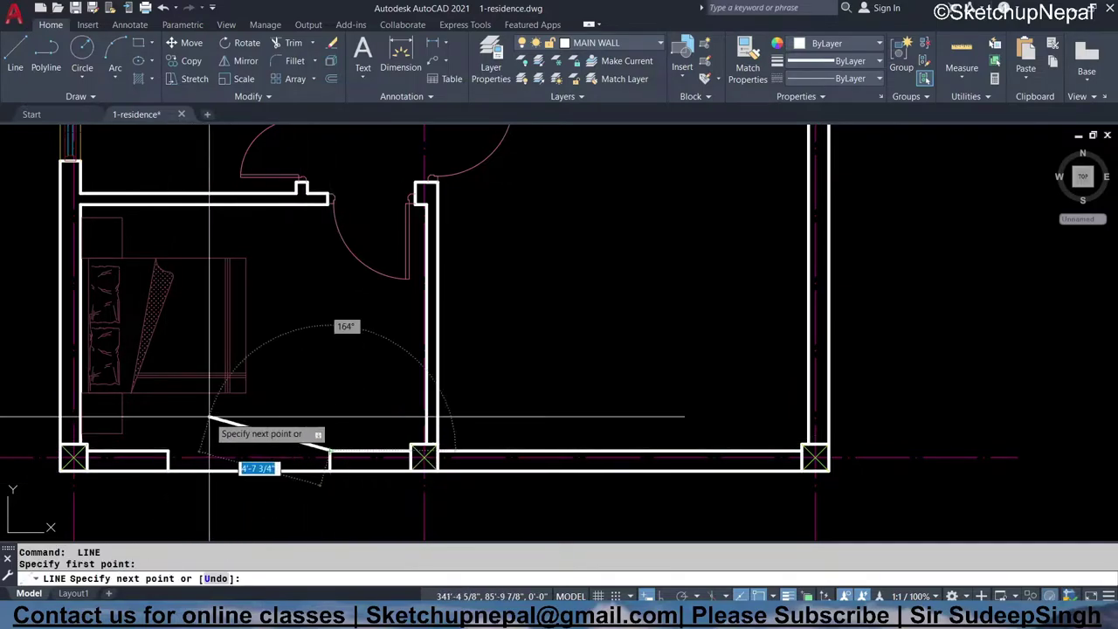
pyautogui.click(168, 451)
pyautogui.press('Escape')
# - Match the WALL-SILL properties onto the new sill line with MA
pyautogui.moveTo(116, 252); pyautogui.dragTo(134, 114, button='middle')
pyautogui.scroll(2, 100, 363)
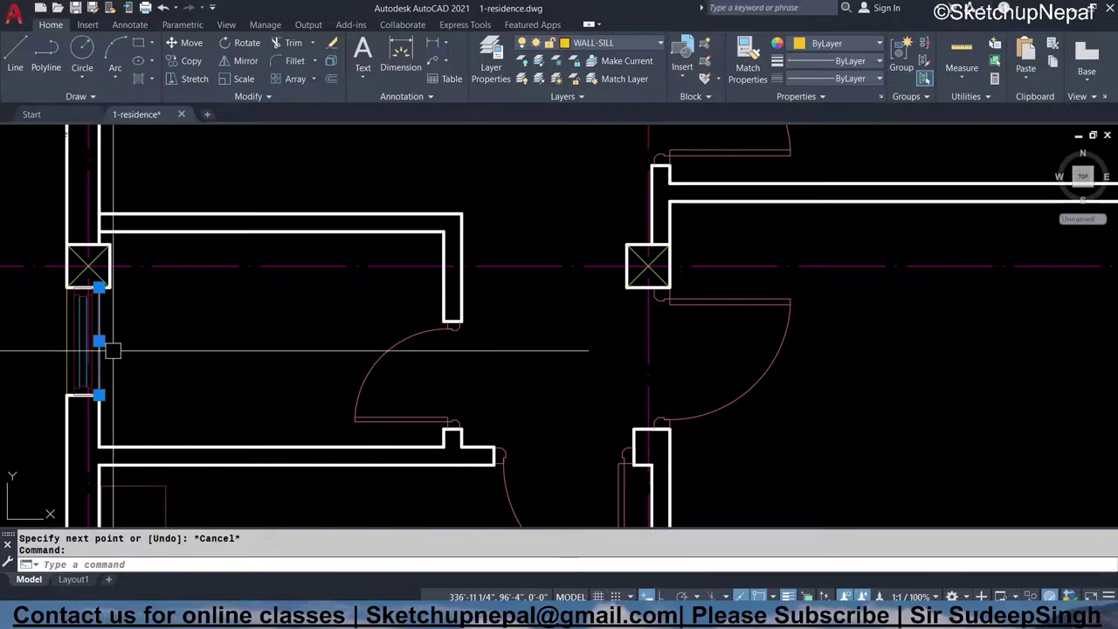
pyautogui.write('ma')
pyautogui.press('Return')
pyautogui.moveTo(237, 452); pyautogui.dragTo(279, 417, button='middle')
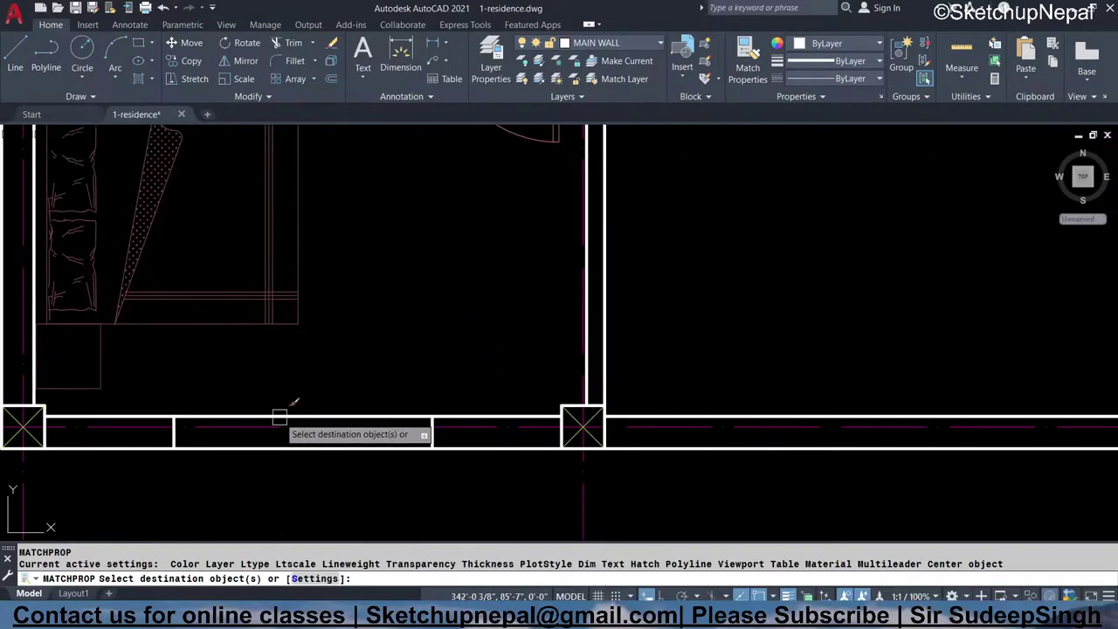
pyautogui.click(284, 413)
pyautogui.scroll(-3, 264, 444)
pyautogui.press('Escape')
pyautogui.scroll(3, 150, 411)
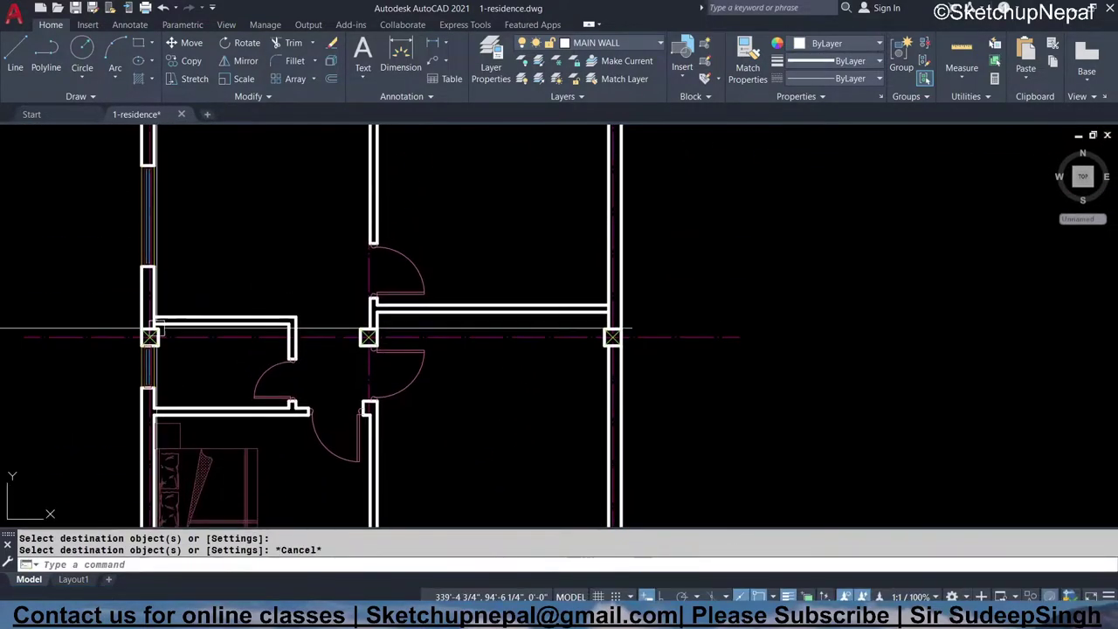
pyautogui.scroll(2, 150, 410)
# - Copy the side-wall window down to a spot near the bedroom's front wall
pyautogui.press('Return')
pyautogui.click(150, 411)
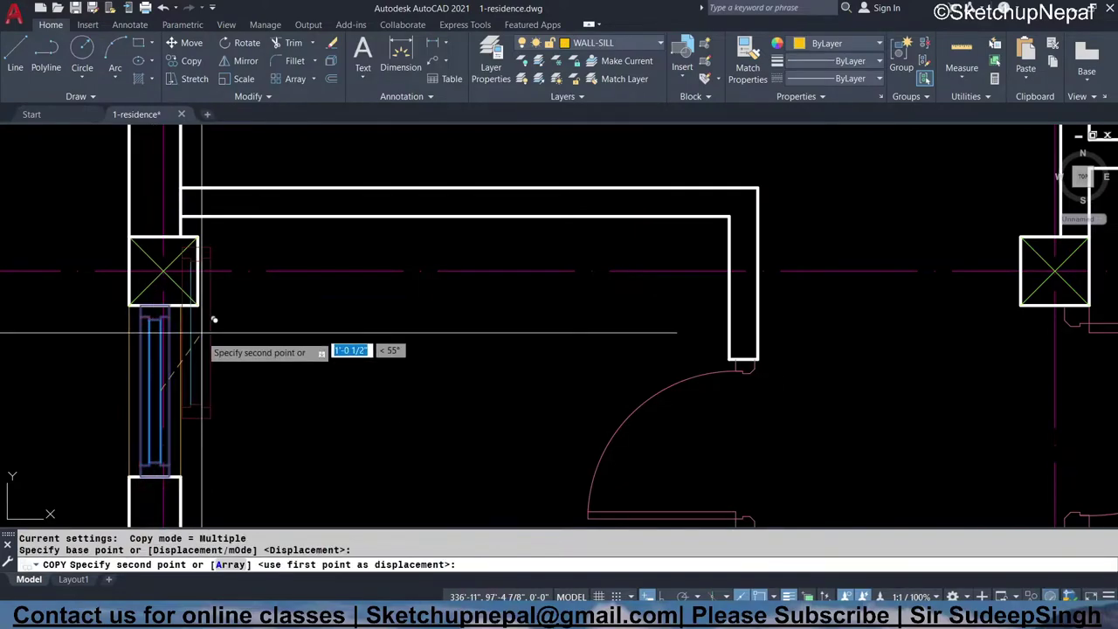
pyautogui.press('F8')
pyautogui.moveTo(383, 420)
pyautogui.mouseDown(button='middle')
pyautogui.moveTo(278, 241)
pyautogui.moveTo(259, 337)
pyautogui.moveTo(315, 332)
pyautogui.mouseUp(button='middle')
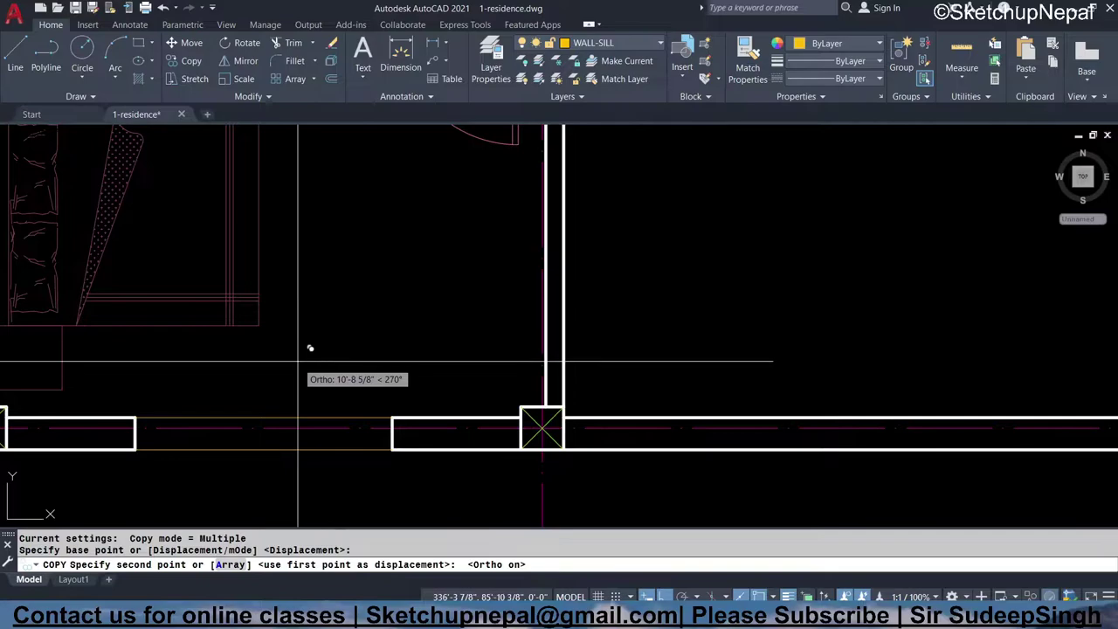
pyautogui.scroll(-4, 274, 338)
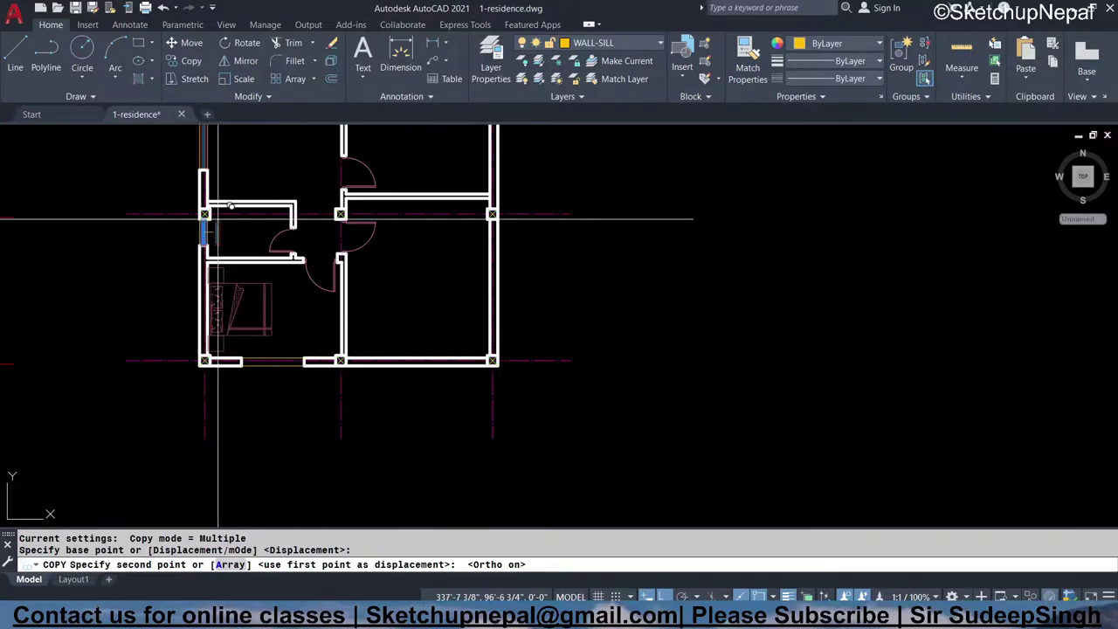
pyautogui.click(228, 235)
pyautogui.scroll(2, 288, 340)
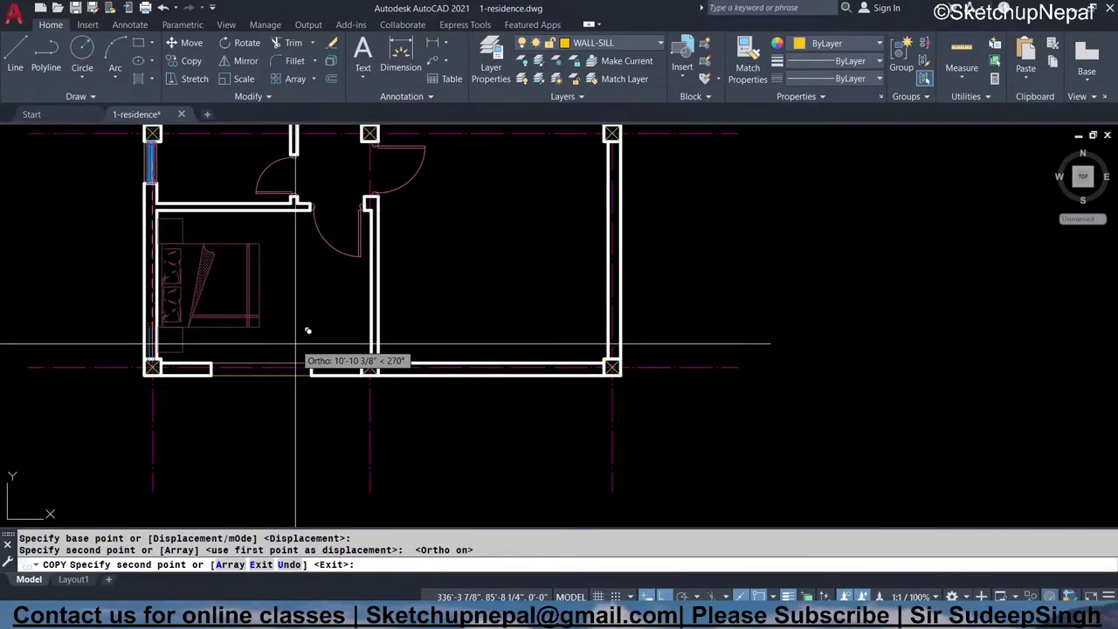
pyautogui.press('Escape')
pyautogui.scroll(5, 296, 345)
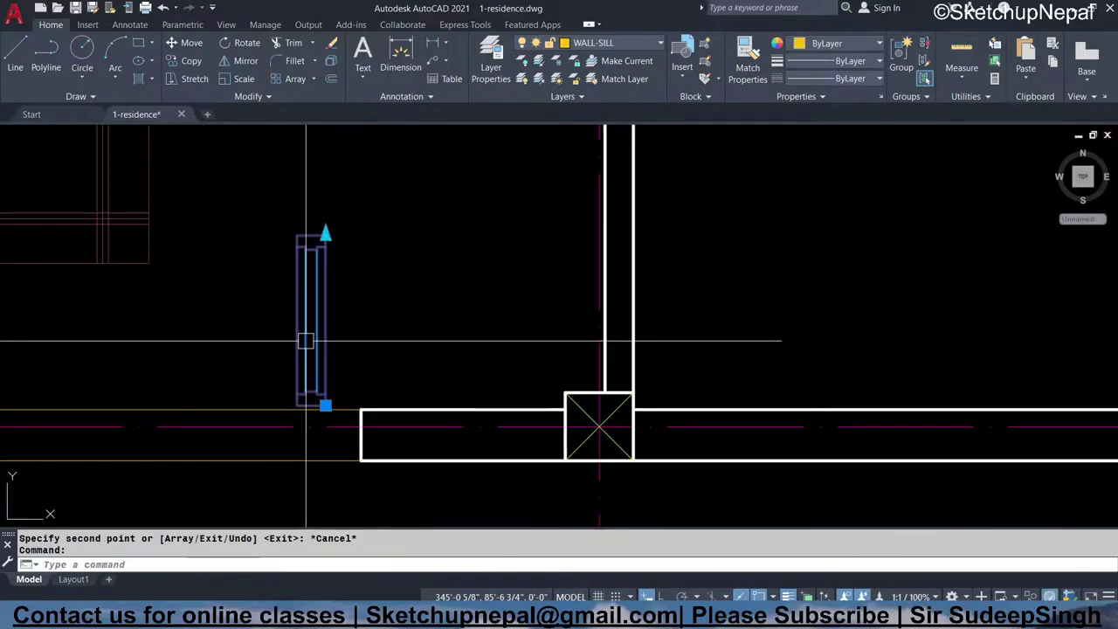
pyautogui.write('ro')
# - Rotate the copied window 90° so it lies horizontal
pyautogui.press('Return')
pyautogui.click(301, 340)
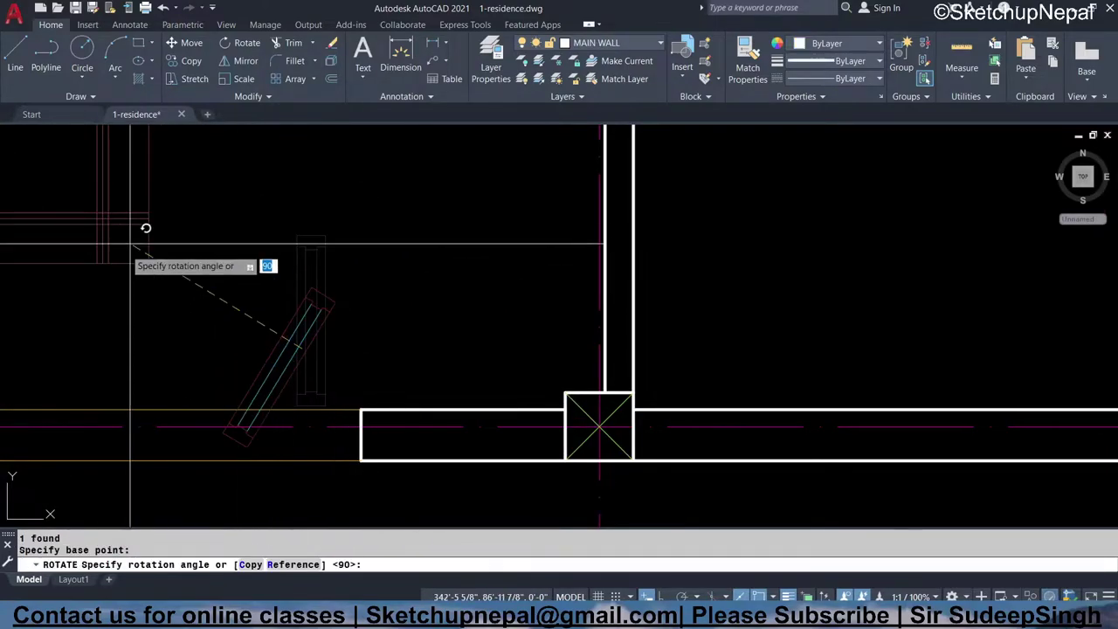
pyautogui.write('90')
pyautogui.press('Return')
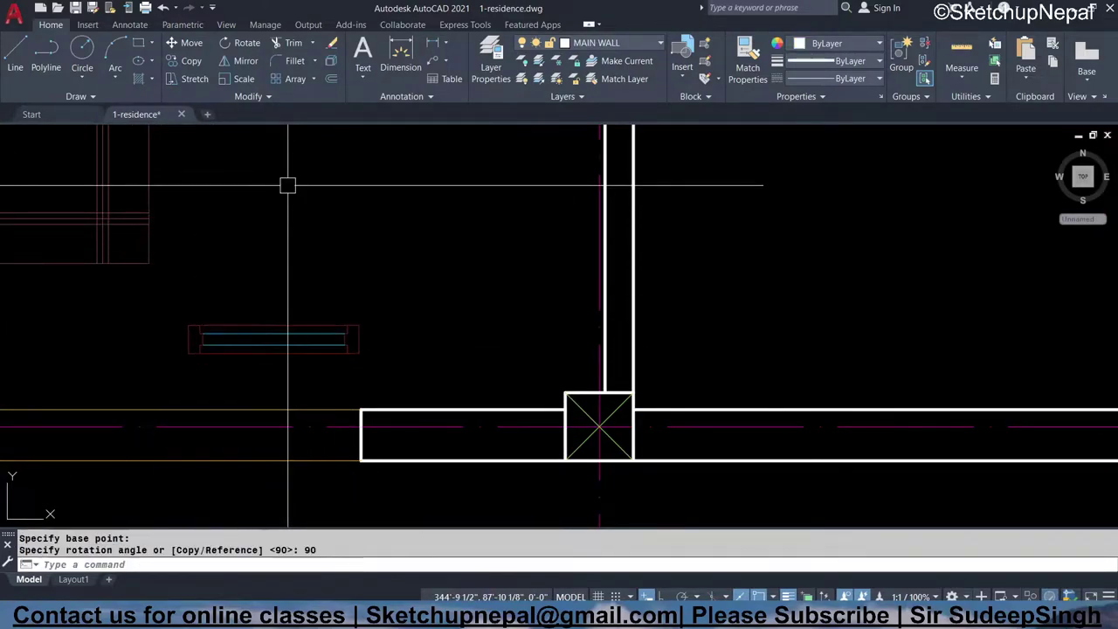
# - Move the horizontal window by its corner into the front-wall opening
pyautogui.click(291, 291)
pyautogui.click(249, 354)
pyautogui.write(',')
pyautogui.press('Return')
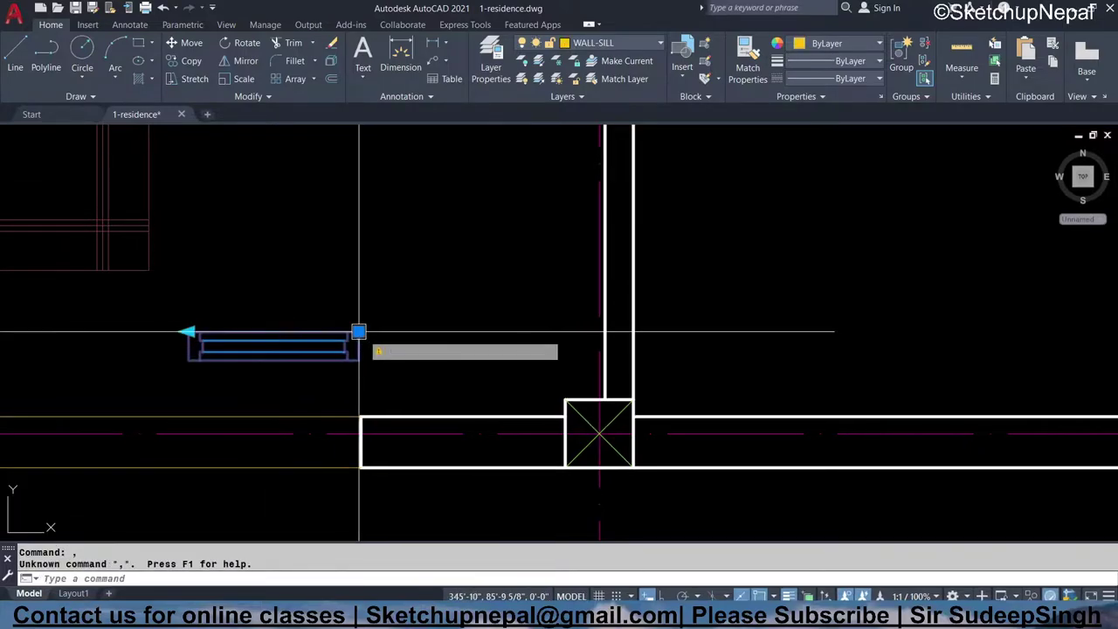
pyautogui.write('m')
pyautogui.press('Return')
pyautogui.click(358, 332)
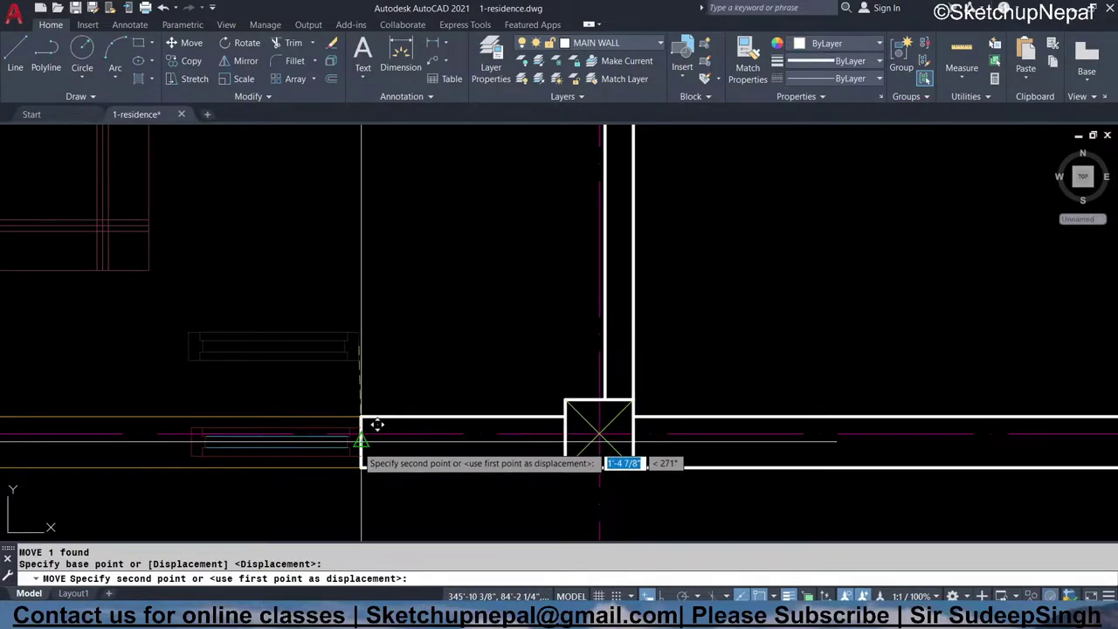
pyautogui.moveTo(230, 449); pyautogui.dragTo(640, 385, button='middle')
pyautogui.click(606, 382)
pyautogui.doubleClick(607, 382)
# - Drag the window's stretch grip to the far edge of the 6'-0" opening
pyautogui.click(544, 379)
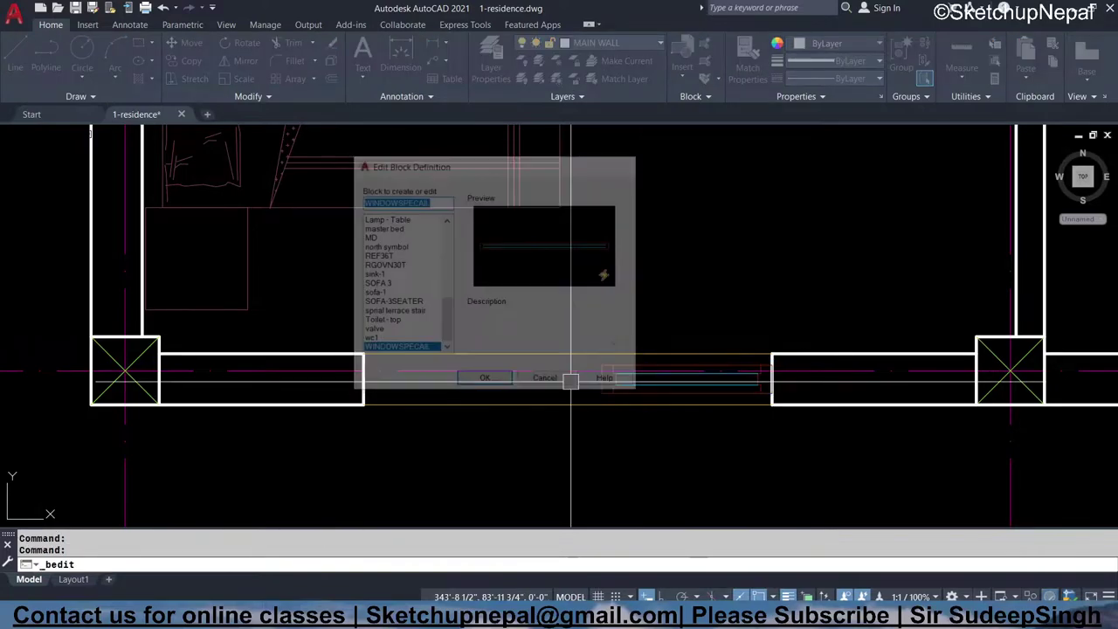
pyautogui.click(601, 365)
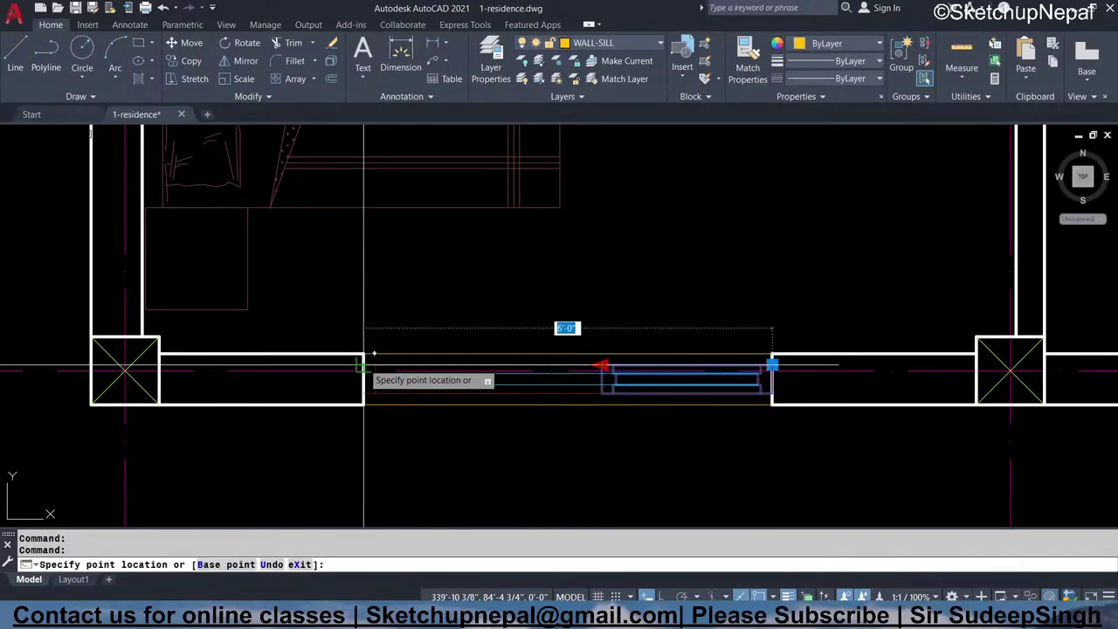
pyautogui.click(363, 365)
pyautogui.press('Escape')
# - Pan and zoom around the bedroom and the lower row of walls
pyautogui.scroll(-3, 506, 324)
pyautogui.scroll(-2, 187, 401)
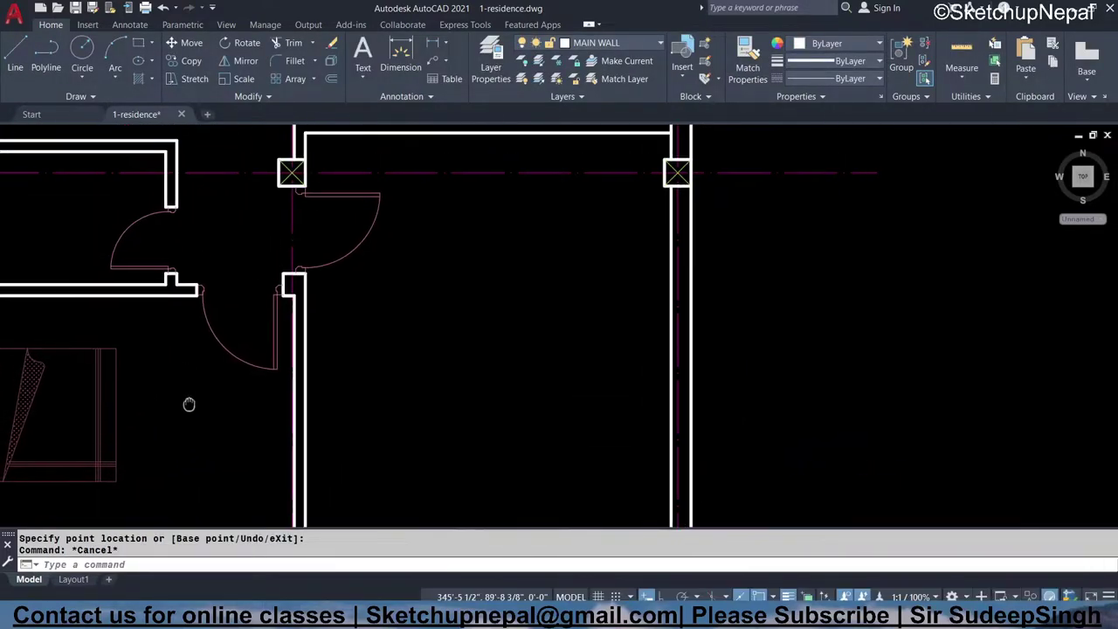
pyautogui.scroll(-2, 292, 376)
pyautogui.moveTo(292, 375); pyautogui.dragTo(167, 316, button='middle')
pyautogui.moveTo(294, 369); pyautogui.dragTo(262, 427, button='middle')
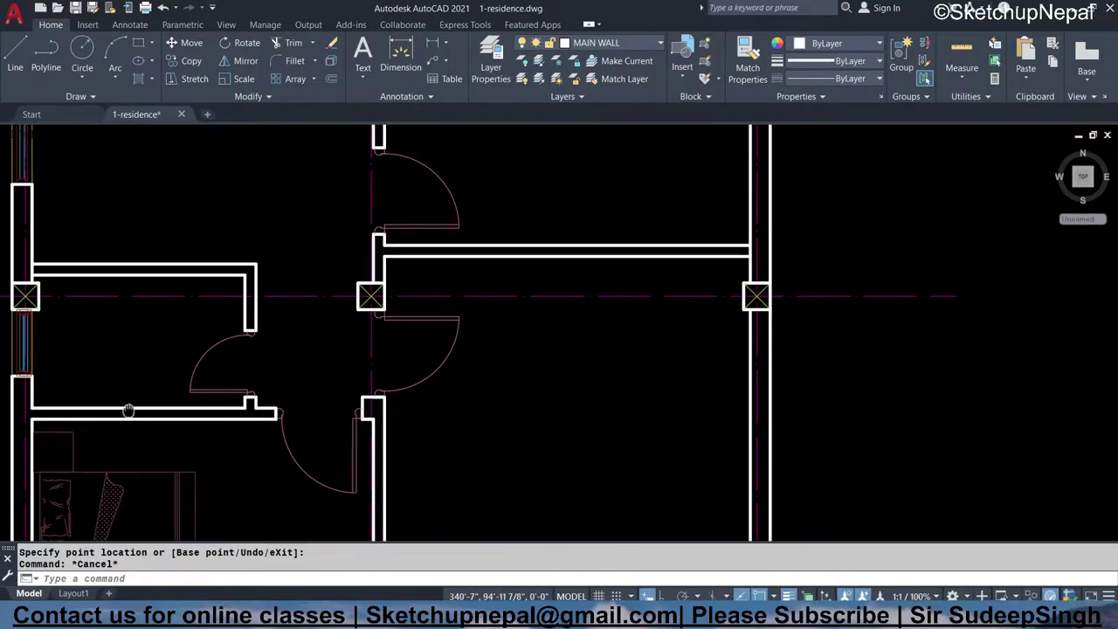
pyautogui.moveTo(38, 490)
pyautogui.mouseDown(button='middle')
pyautogui.moveTo(61, 254)
pyautogui.moveTo(109, 235)
pyautogui.mouseUp(button='middle')
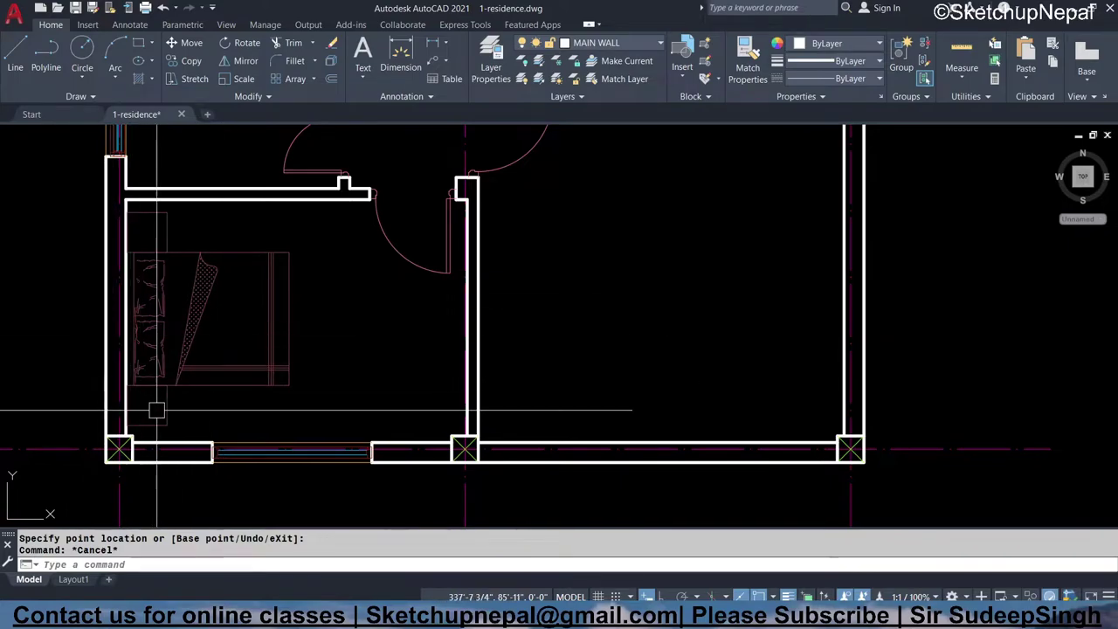
pyautogui.moveTo(156, 410)
pyautogui.mouseDown(button='middle')
pyautogui.moveTo(113, 326)
pyautogui.moveTo(270, 446)
pyautogui.mouseUp(button='middle')
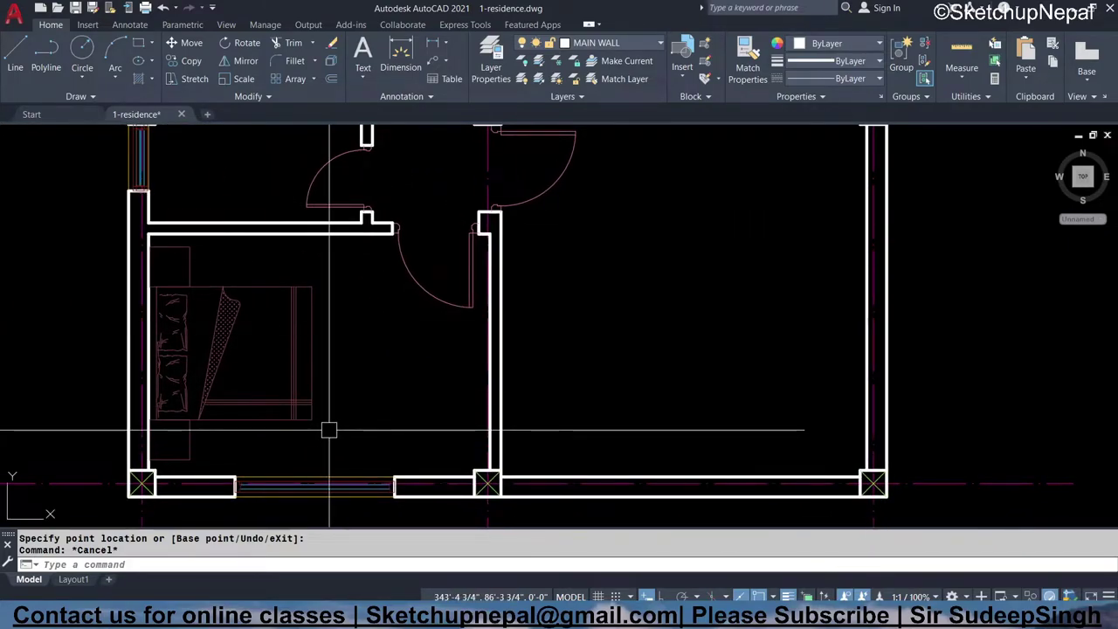
pyautogui.scroll(-2, 387, 394)
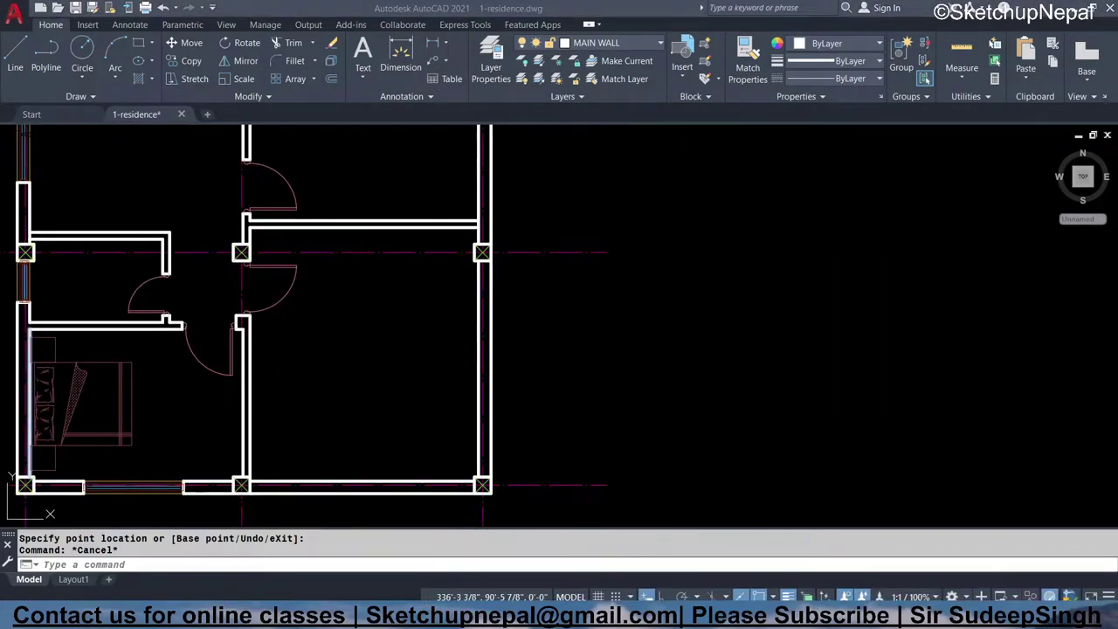
# - Pan over to the right-hand room, cancelling stray selections and commands
pyautogui.moveTo(314, 460); pyautogui.dragTo(240, 408, button='middle')
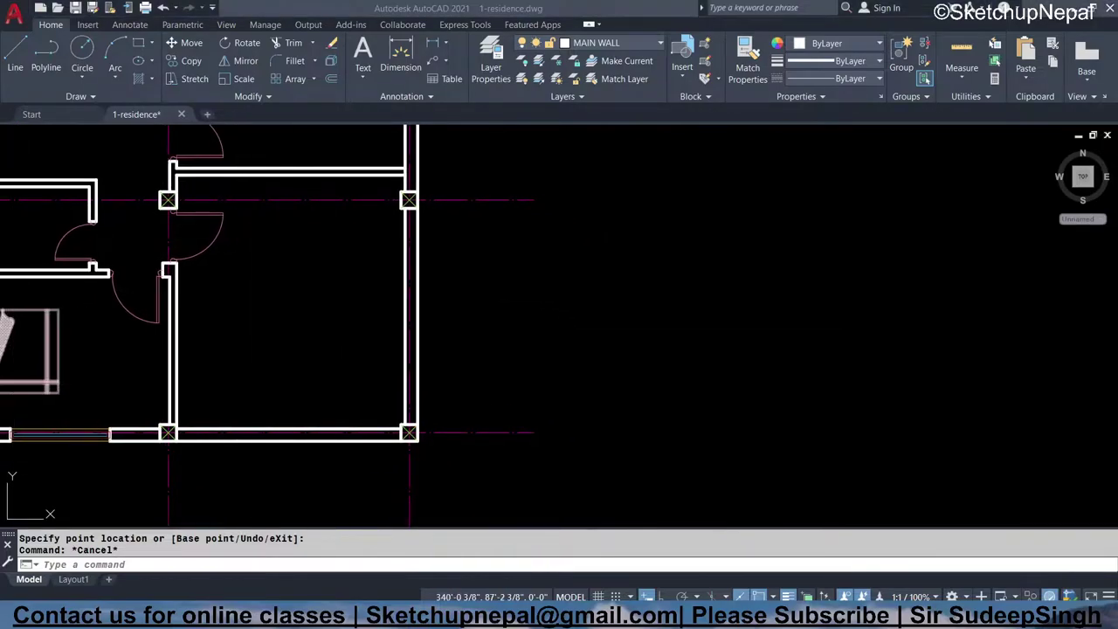
pyautogui.click(287, 486)
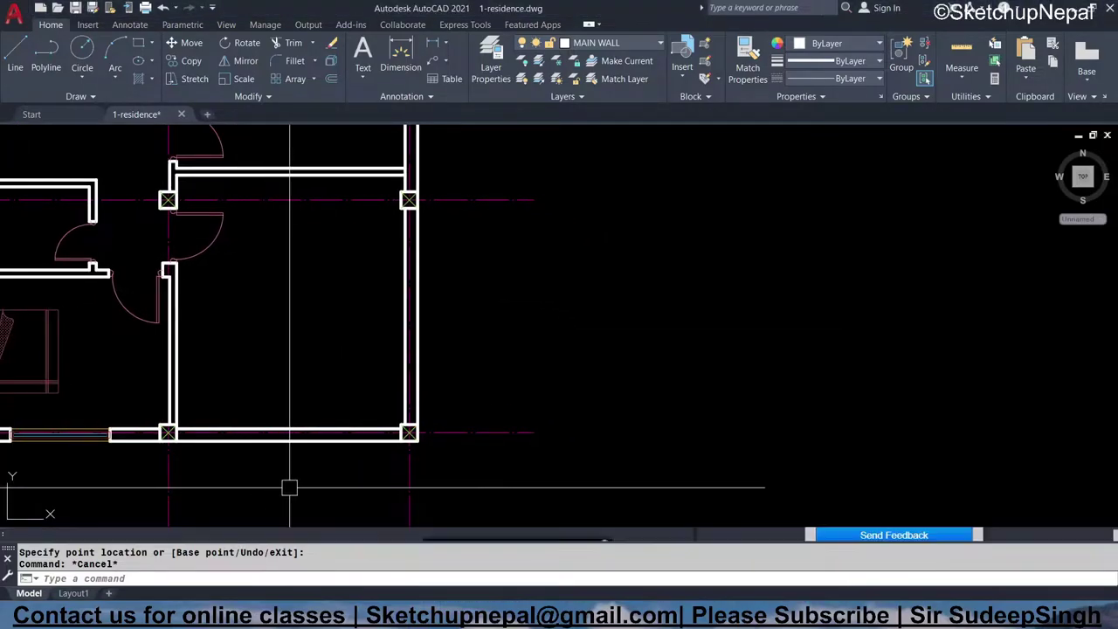
pyautogui.press('Escape')
pyautogui.click(259, 489)
pyautogui.press('Escape')
pyautogui.moveTo(210, 478); pyautogui.dragTo(192, 445, button='middle')
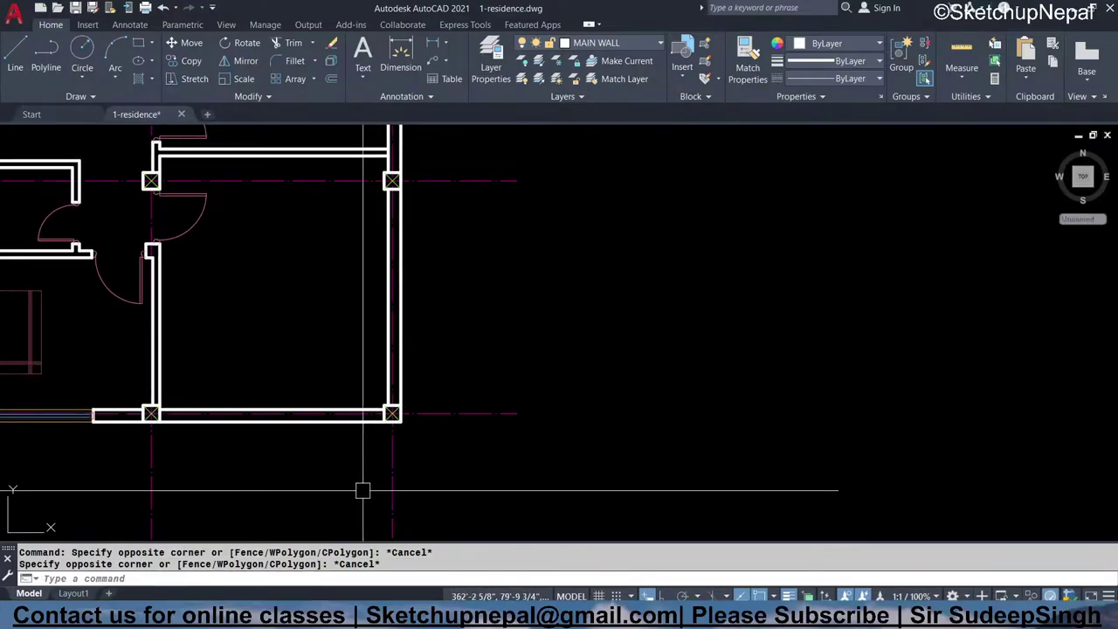
pyautogui.moveTo(220, 296)
pyautogui.mouseDown(button='middle')
pyautogui.moveTo(235, 365)
pyautogui.moveTo(212, 329)
pyautogui.mouseUp(button='middle')
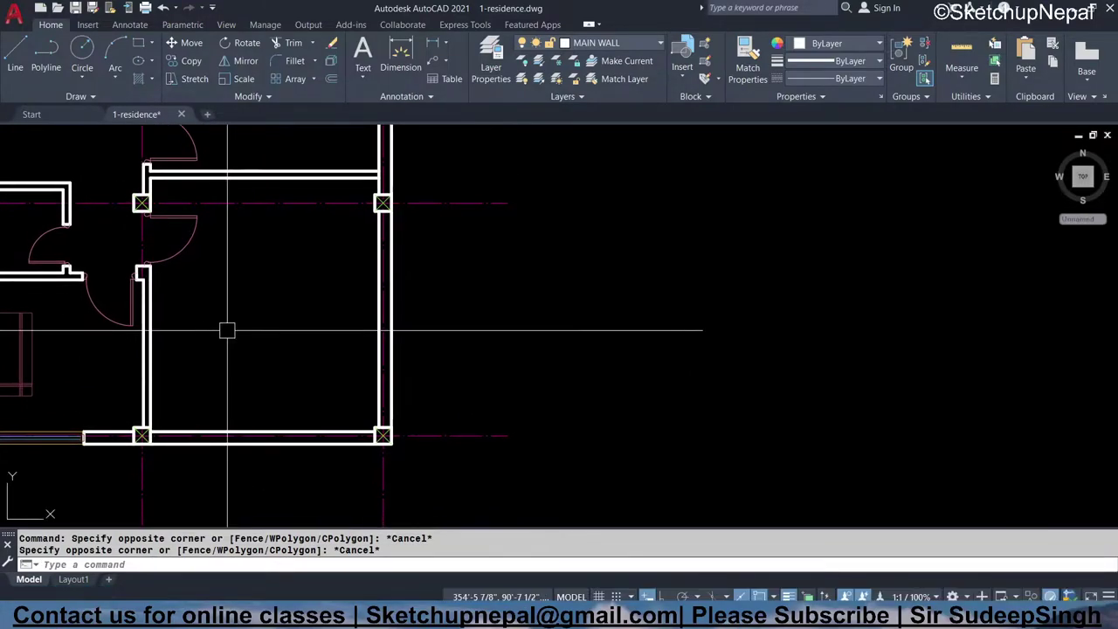
pyautogui.moveTo(204, 369)
pyautogui.mouseDown(button='middle')
pyautogui.moveTo(212, 349)
pyautogui.moveTo(264, 420)
pyautogui.mouseUp(button='middle')
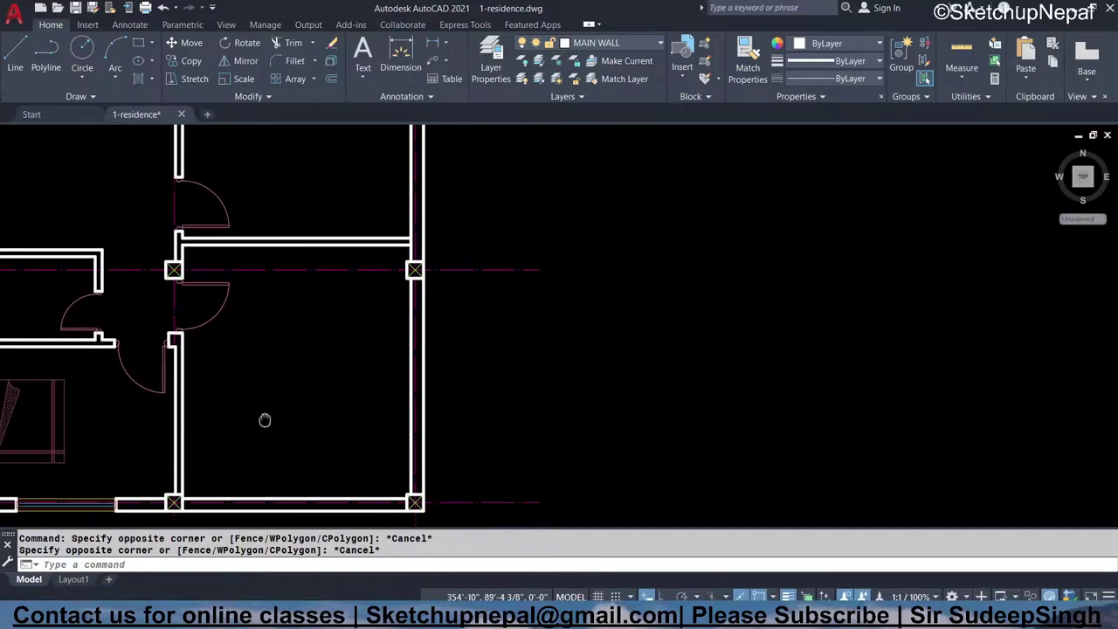
pyautogui.press('Escape')
pyautogui.scroll(2, 219, 435)
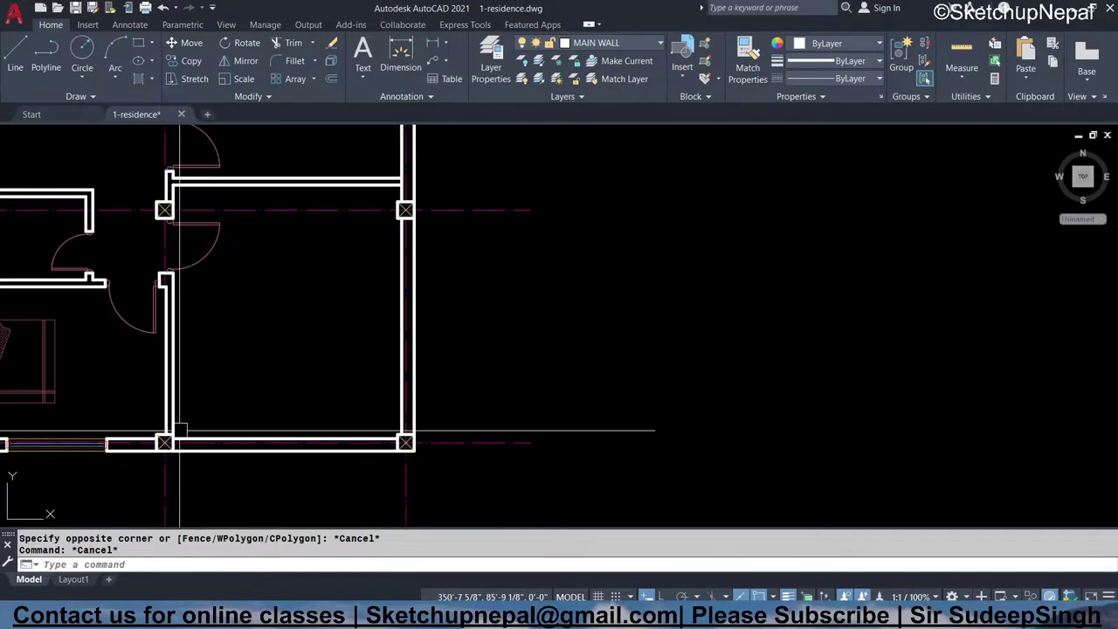
pyautogui.press('Escape')
# - Start a line at the wall corner with ortho on, then cancel it
pyautogui.scroll(3, 214, 436)
pyautogui.write('L')
pyautogui.press('Return')
pyautogui.click(102, 447)
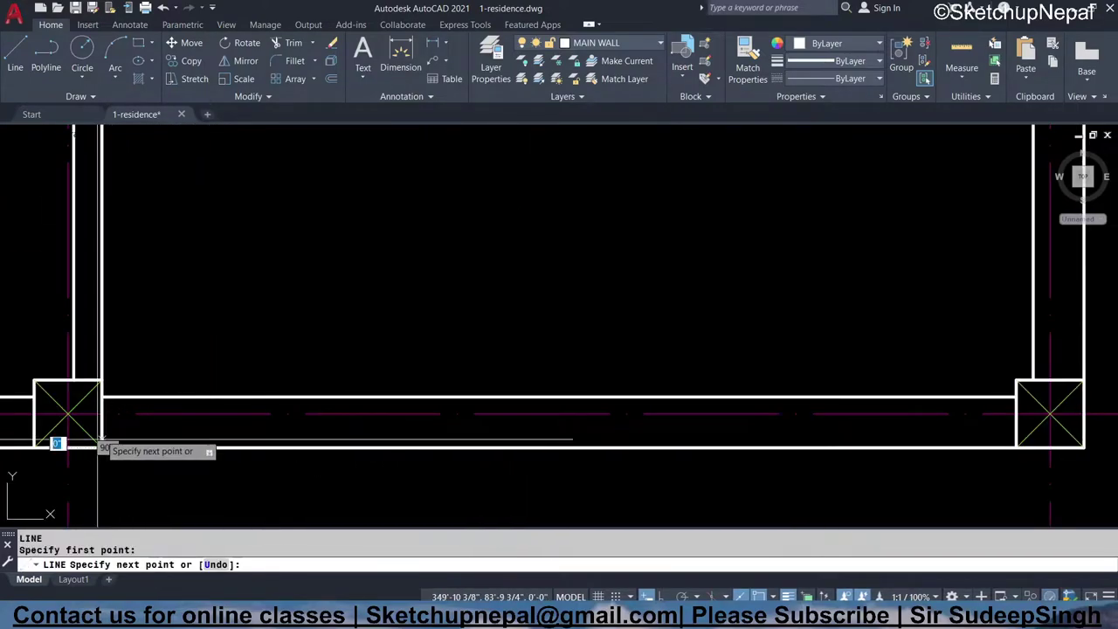
pyautogui.press('Escape')
pyautogui.write('L')
pyautogui.press('Return')
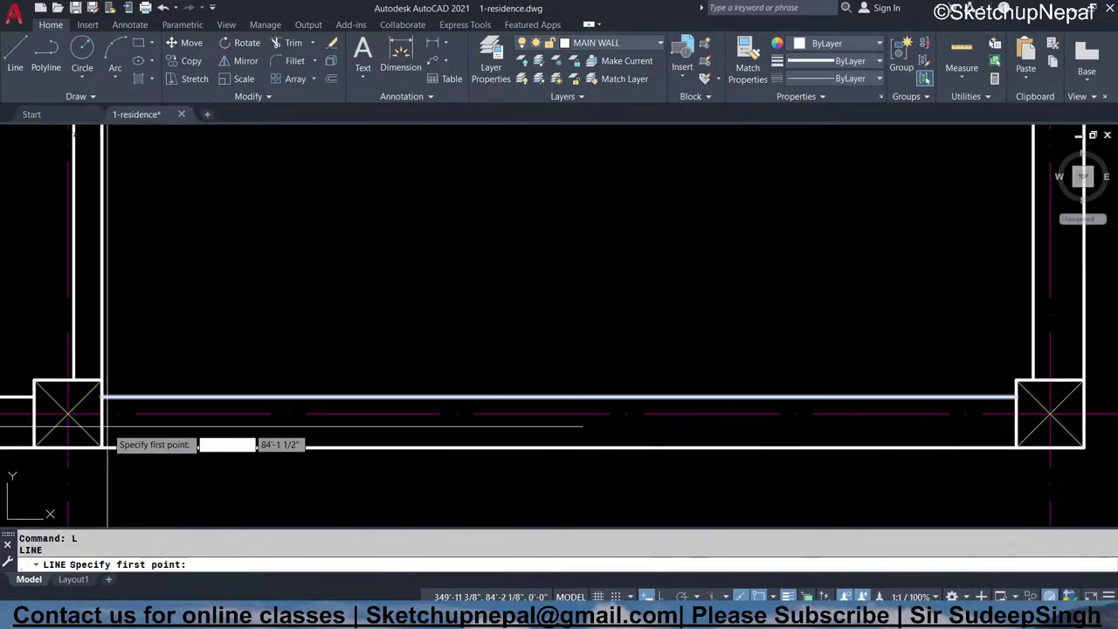
pyautogui.click(102, 446)
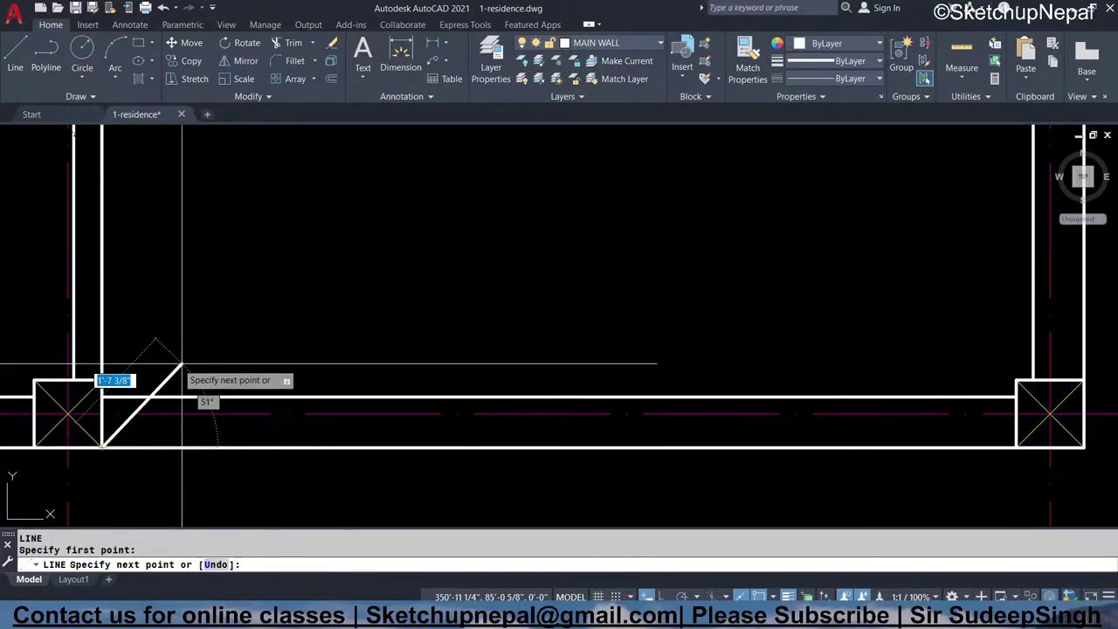
pyautogui.press('F8')
pyautogui.press('Escape')
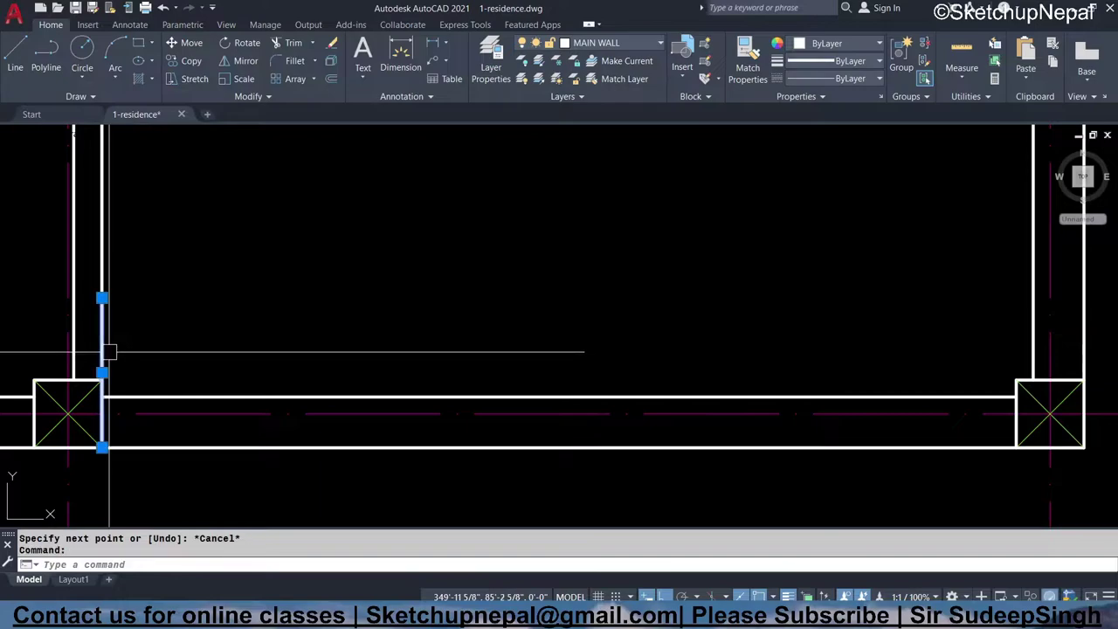
# - Offset the column edge line 2' into the bottom wall
pyautogui.write('o')
pyautogui.press('Return')
pyautogui.write('2')
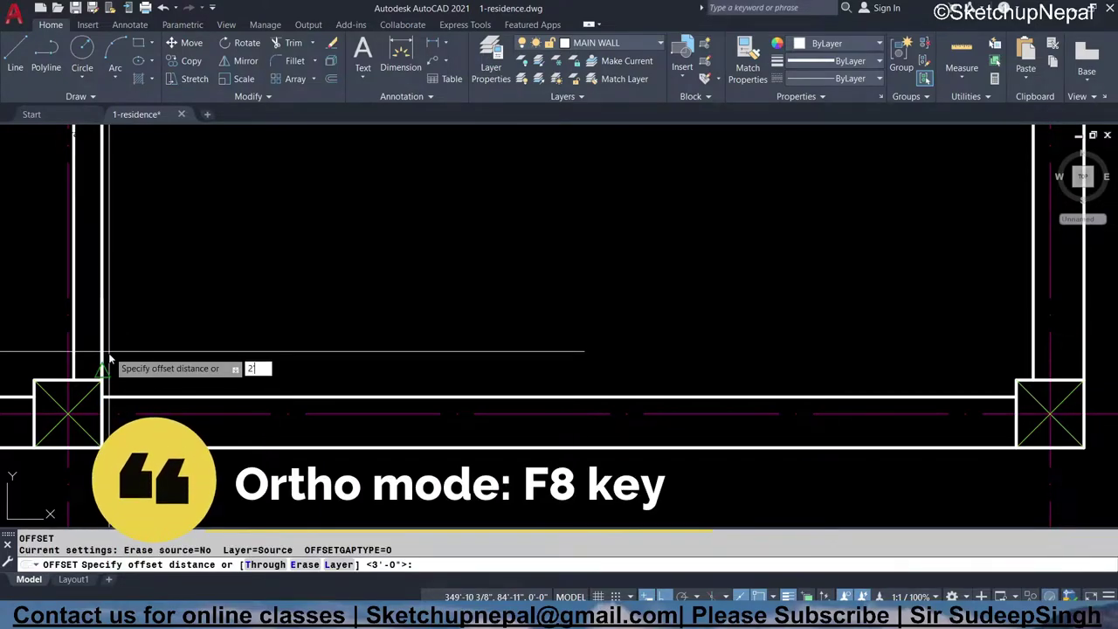
pyautogui.press('Return')
pyautogui.click(186, 361)
pyautogui.click(379, 428)
pyautogui.press('Escape')
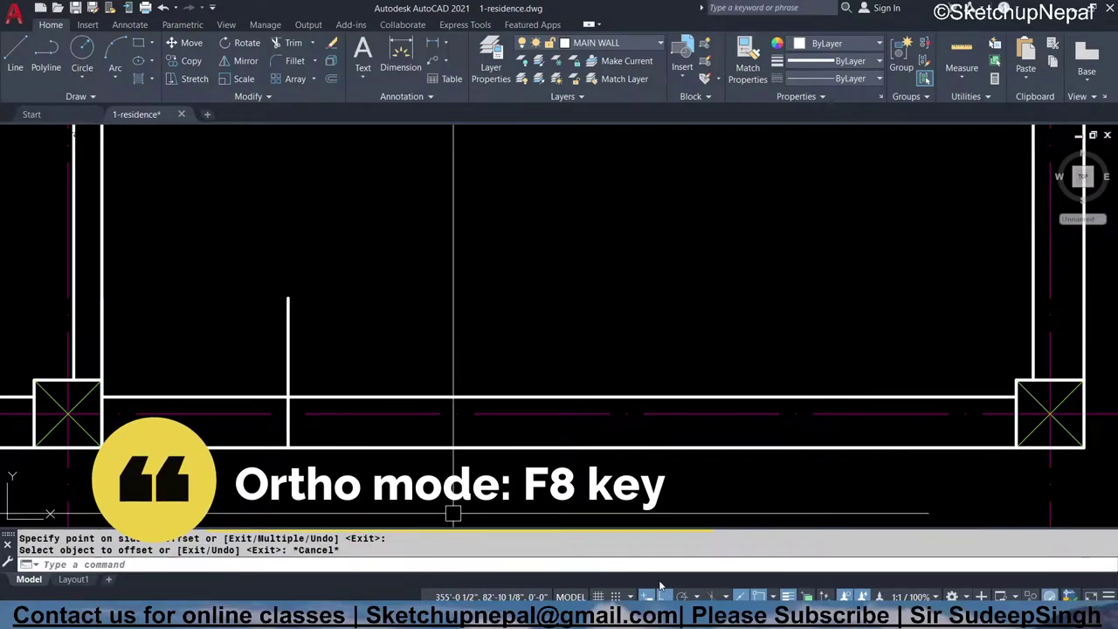
pyautogui.press('Escape')
pyautogui.click(242, 342)
pyautogui.press('Escape')
pyautogui.moveTo(287, 366); pyautogui.dragTo(247, 359, button='middle')
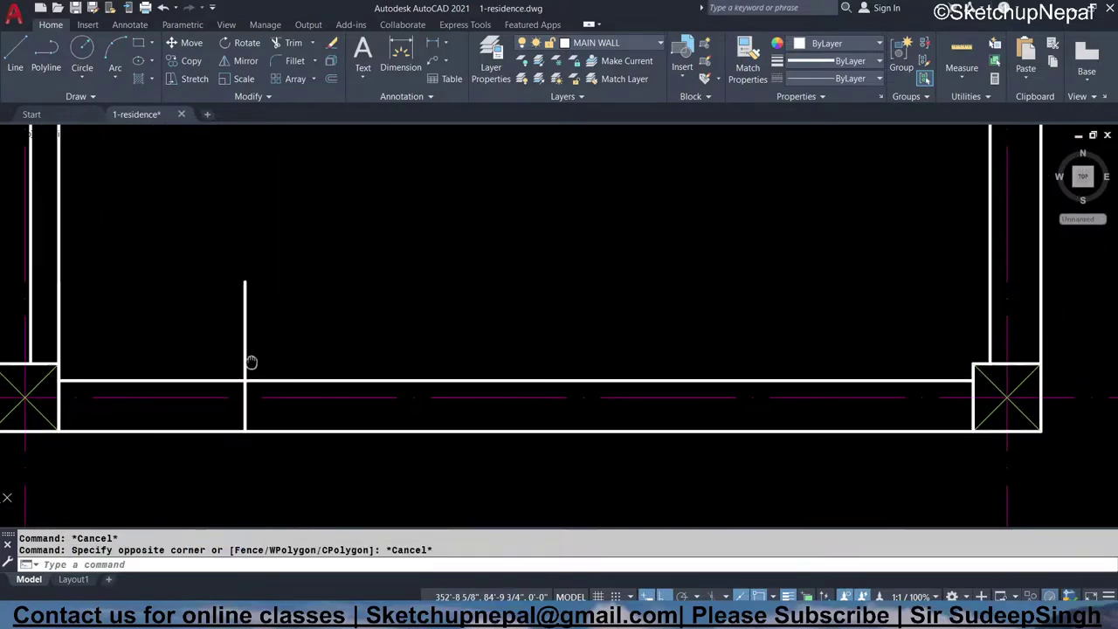
# - Fillet the new line to the top and bottom wall lines at radius 0
pyautogui.write('f')
pyautogui.press('Return')
pyautogui.click(252, 425)
pyautogui.click(239, 417)
pyautogui.press('Return')
pyautogui.click(240, 349)
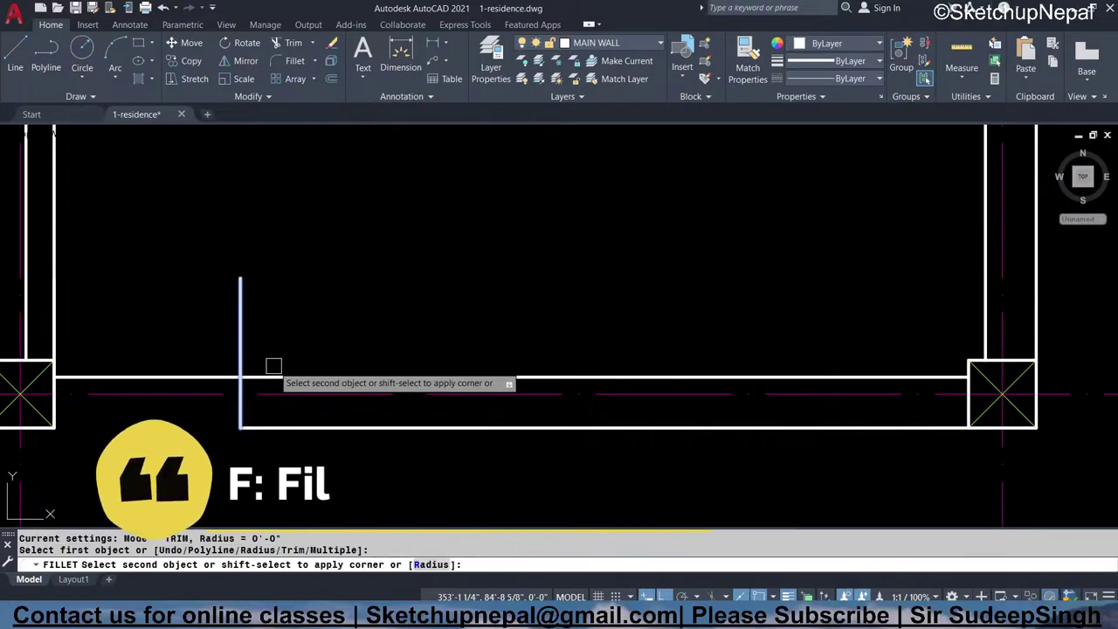
pyautogui.click(283, 375)
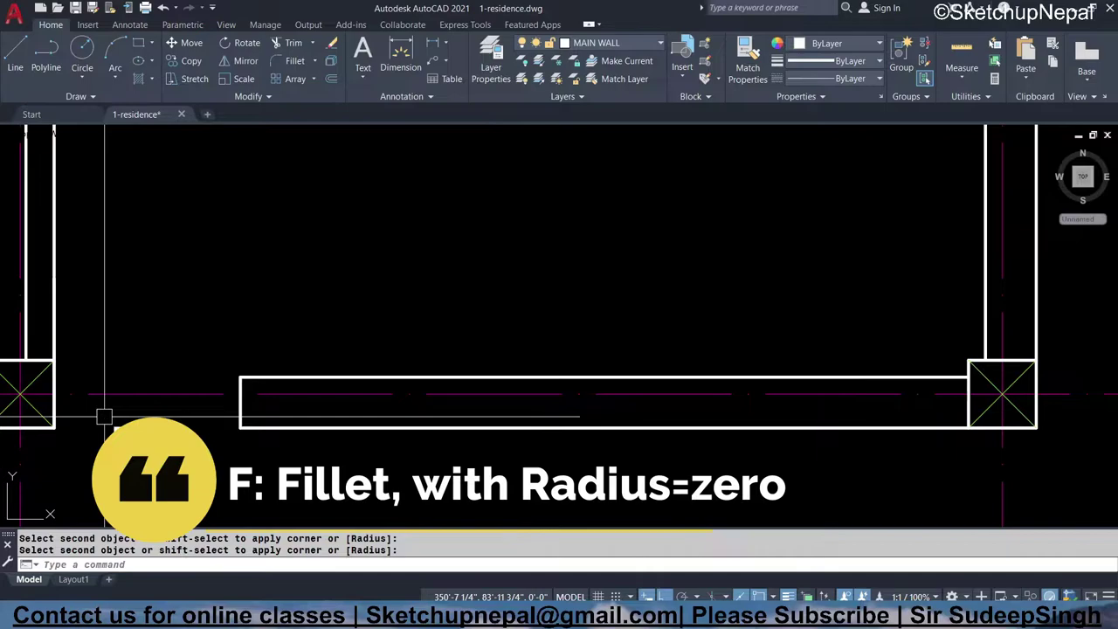
# - Measure the 2'-9" opening with DIMLINEAR, then cancel without placing it
pyautogui.write('dli')
pyautogui.press('Return')
pyautogui.click(54, 360)
pyautogui.click(240, 377)
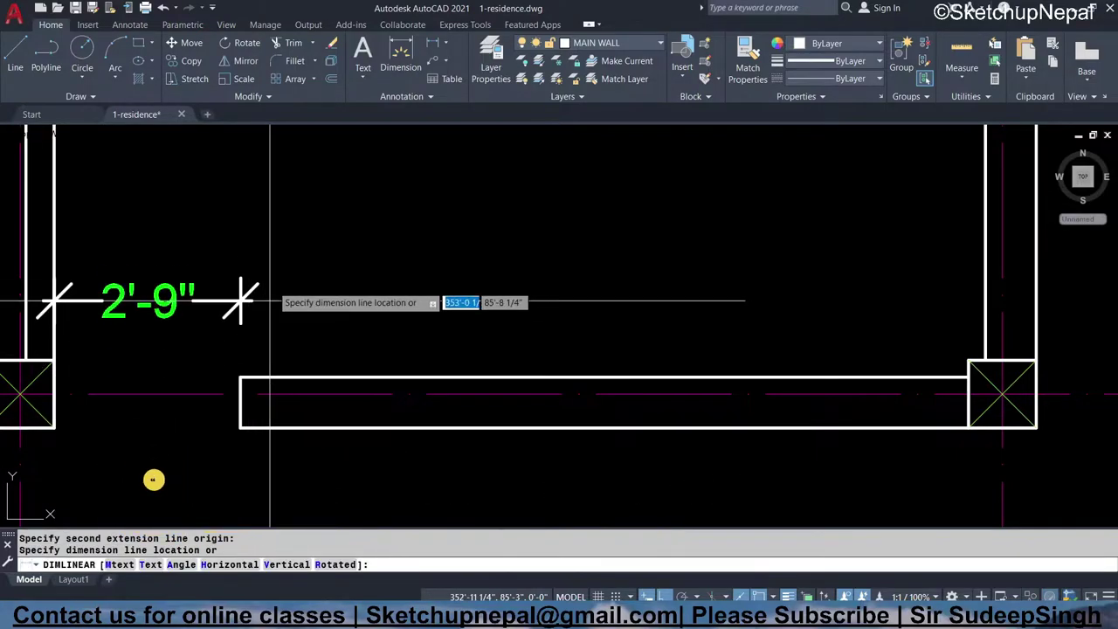
pyautogui.press('Escape')
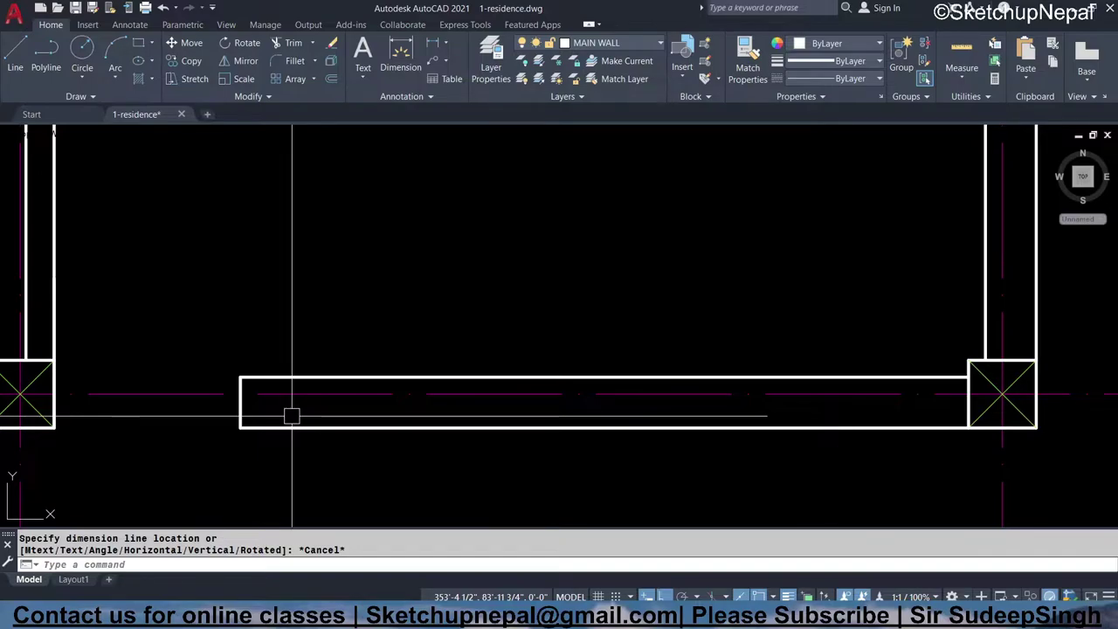
# - Draw a vertical line across the neighbouring room's bottom wall
pyautogui.scroll(-3, 243, 344)
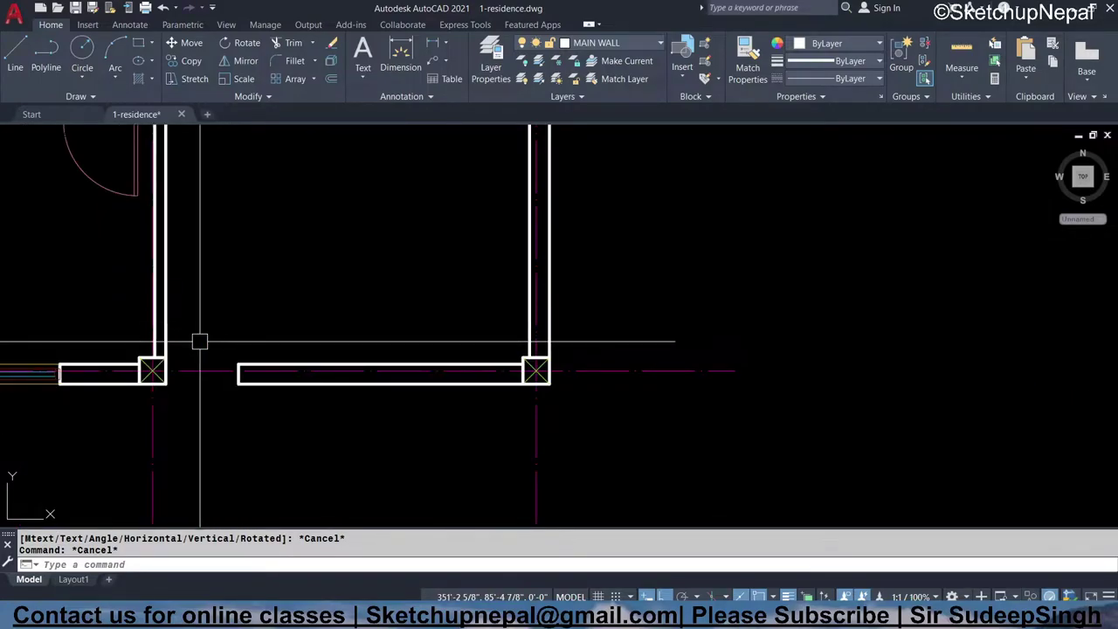
pyautogui.scroll(-2, 163, 463)
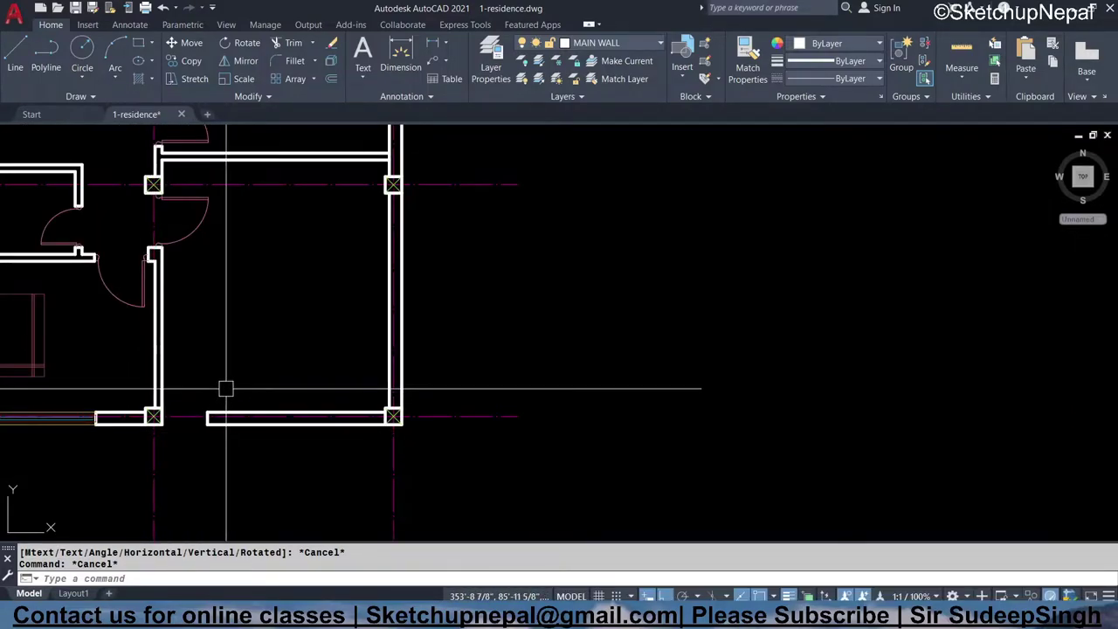
pyautogui.moveTo(252, 340)
pyautogui.mouseDown(button='middle')
pyautogui.moveTo(217, 352)
pyautogui.moveTo(235, 416)
pyautogui.moveTo(264, 329)
pyautogui.moveTo(265, 381)
pyautogui.mouseUp(button='middle')
pyautogui.press('Escape')
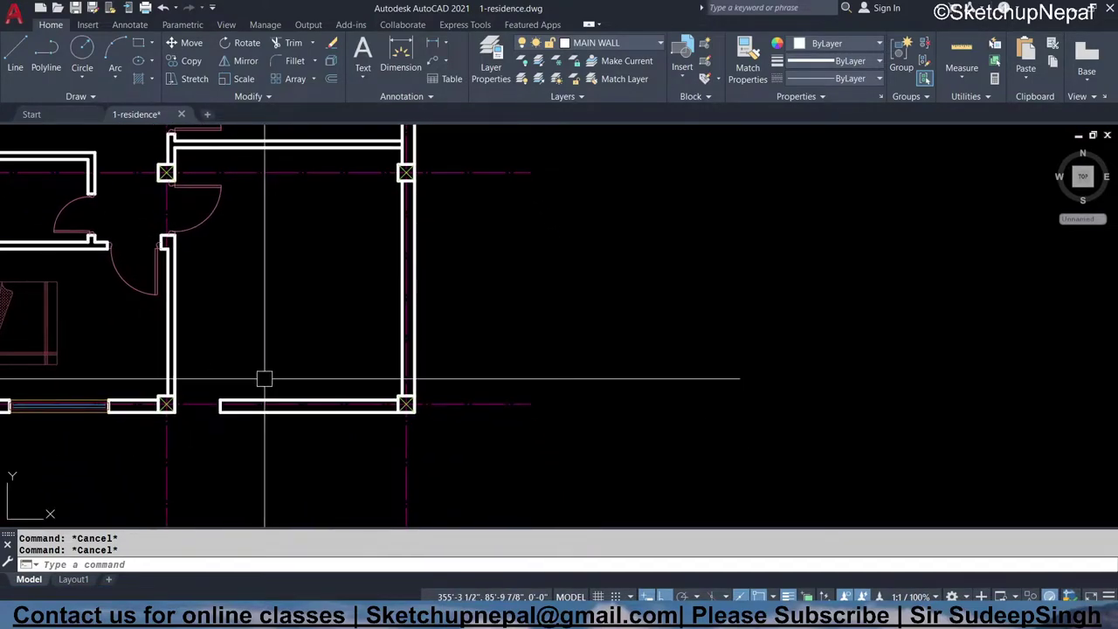
pyautogui.write('L')
pyautogui.press('Return')
pyautogui.scroll(3, 311, 418)
pyautogui.click(307, 418)
pyautogui.click(308, 387)
pyautogui.press('Escape')
# - Offset the cross line to both sides and delete the middle line
pyautogui.click(274, 349)
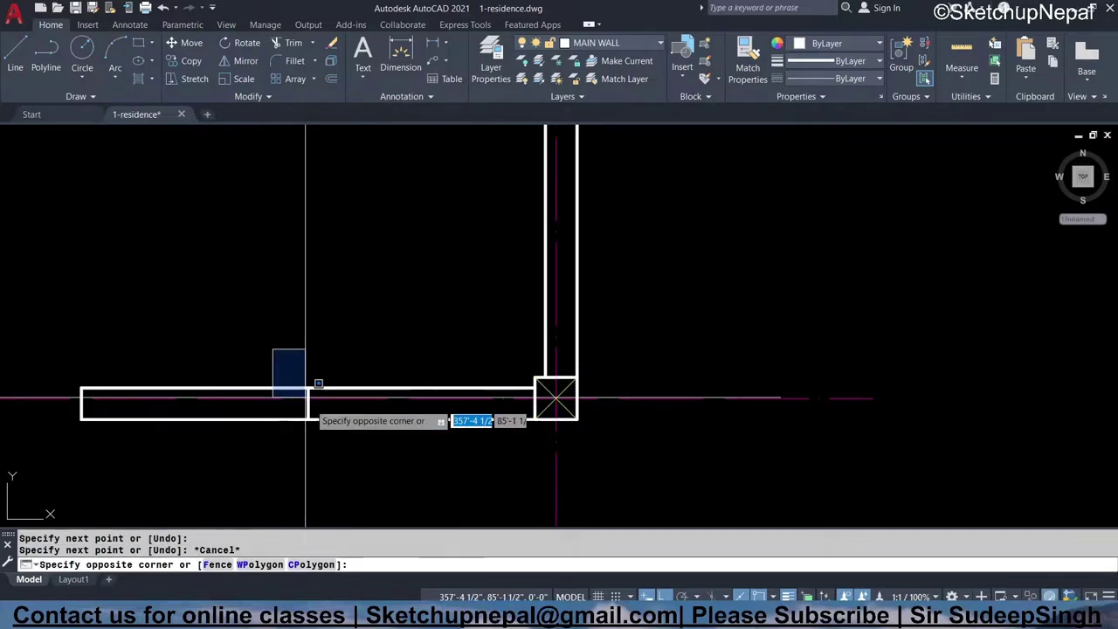
pyautogui.click(337, 448)
pyautogui.write('O')
pyautogui.press('Return')
pyautogui.press('Return')
pyautogui.click(307, 403)
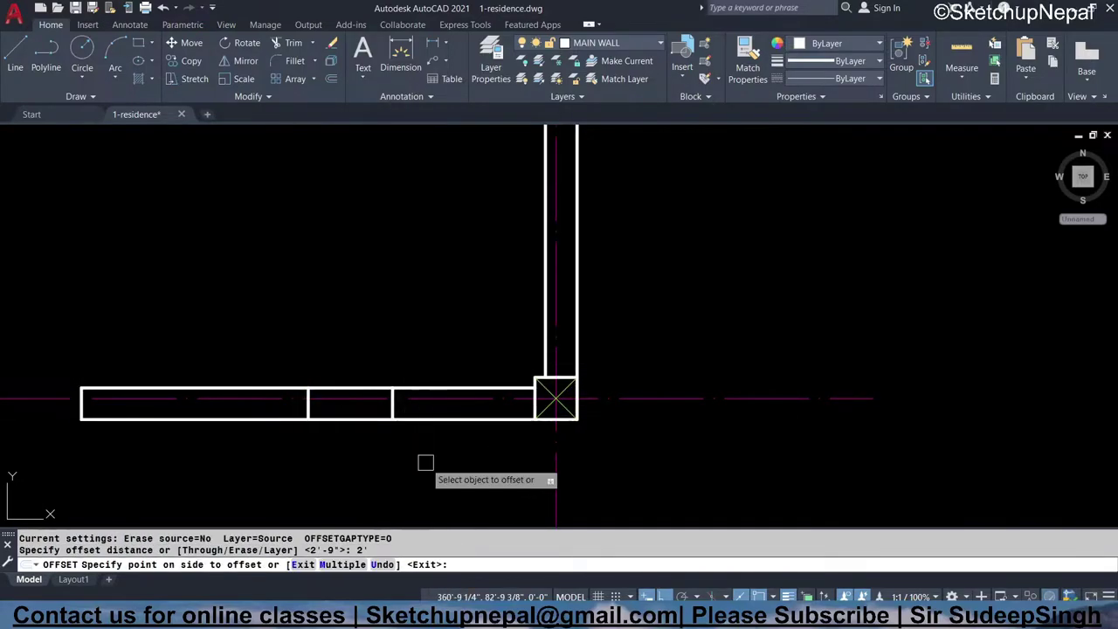
pyautogui.click(424, 461)
pyautogui.click(262, 349)
pyautogui.press('Escape')
pyautogui.moveTo(297, 332); pyautogui.dragTo(349, 447)
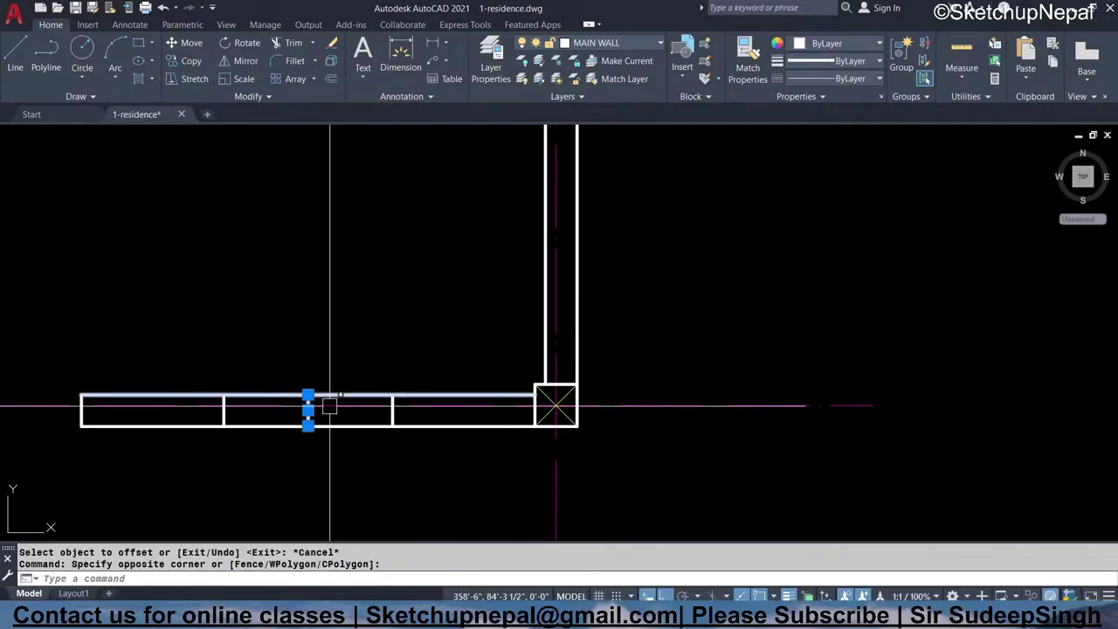
pyautogui.press('Delete')
pyautogui.press('Escape')
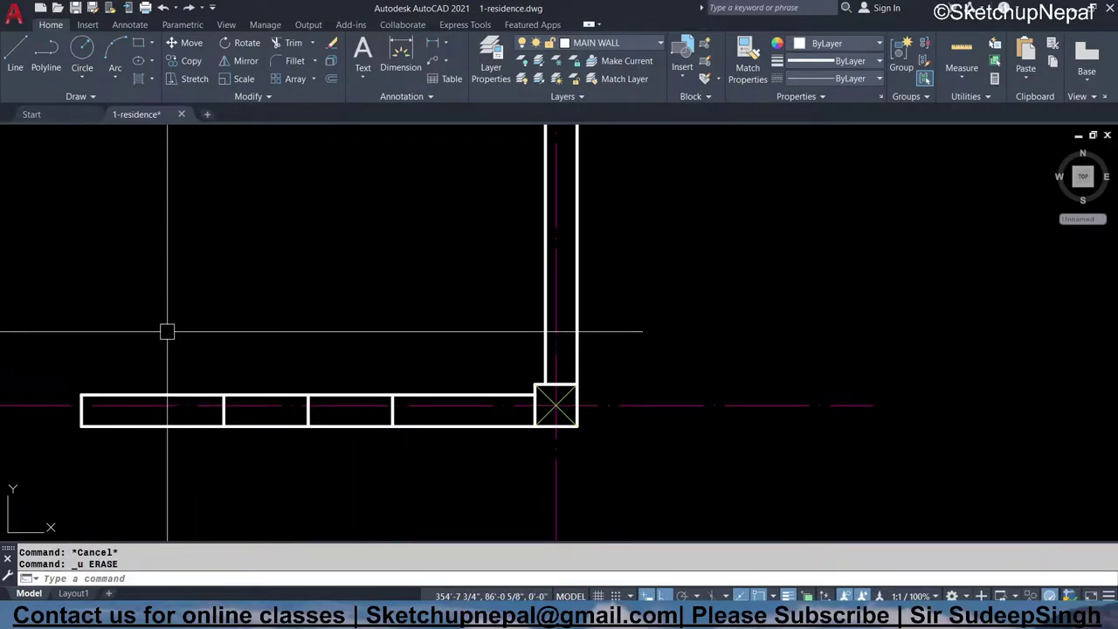
# - Offset the middle cross line 3' to each side
pyautogui.press('o')
pyautogui.press('Return')
pyautogui.write('3')
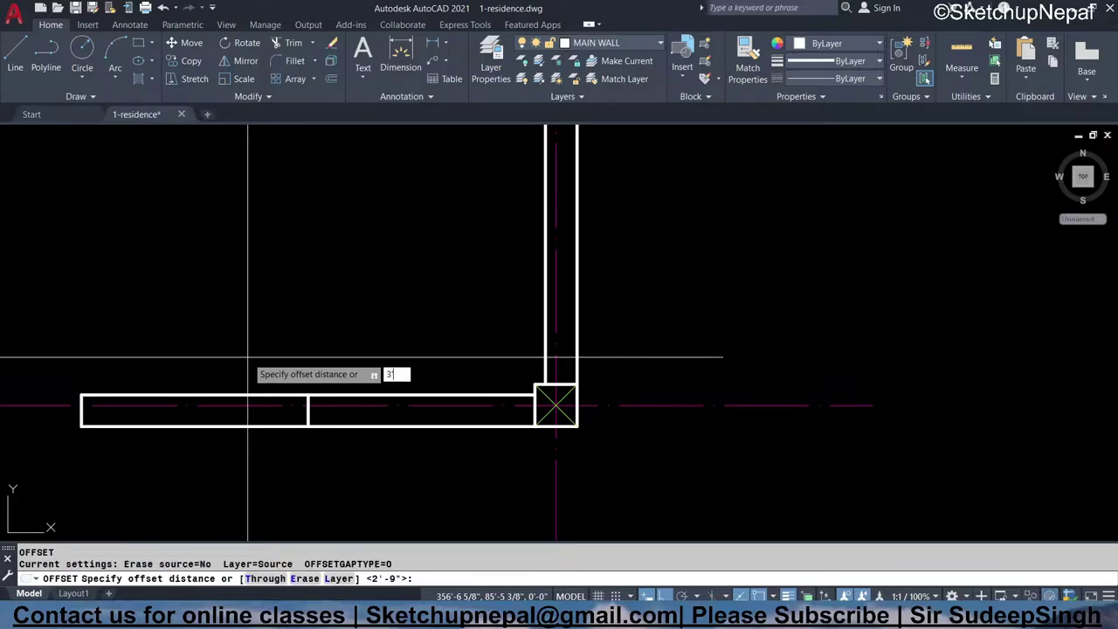
pyautogui.press('Return')
pyautogui.click(307, 411)
pyautogui.click(423, 452)
pyautogui.click(307, 412)
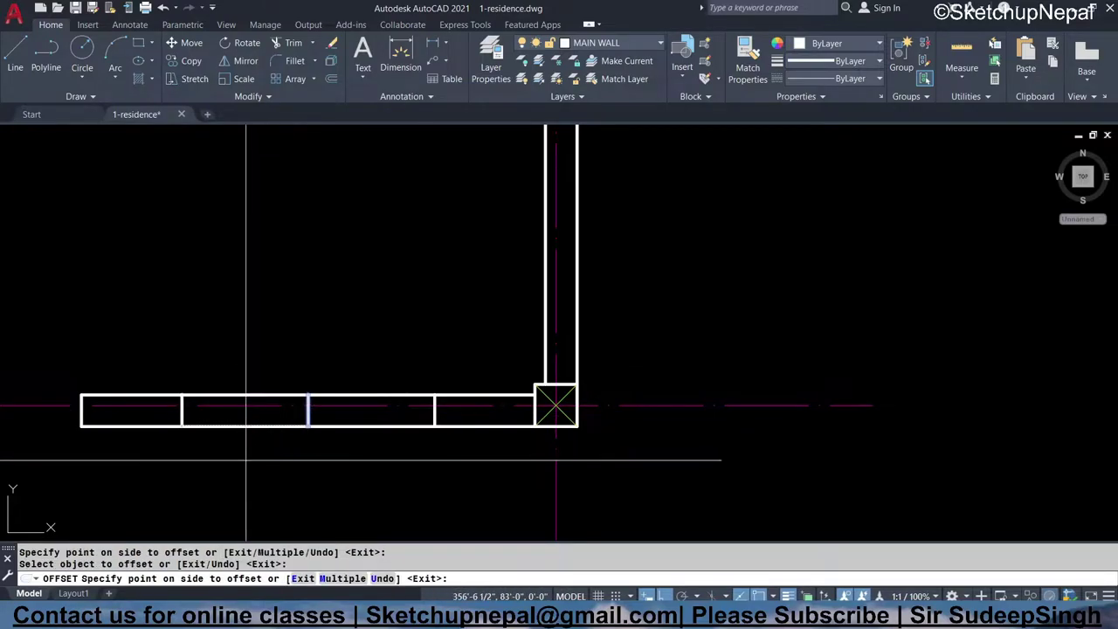
pyautogui.press('Escape')
# - Trim the top and bottom wall lines between the offset lines
pyautogui.click(262, 341)
pyautogui.click(337, 449)
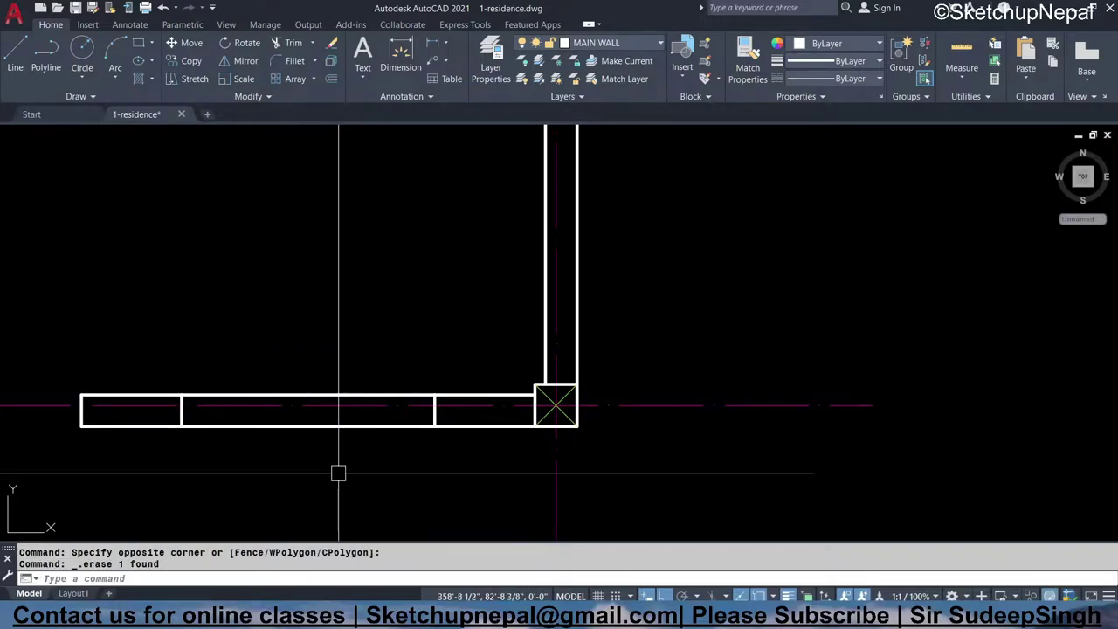
pyautogui.write('tr')
pyautogui.press('Return')
pyautogui.click(334, 427)
pyautogui.click(322, 394)
# - Copy the bedroom's WALL-SILL window, based at its corner, into the new bottom-wall gap
pyautogui.press('Escape')
pyautogui.scroll(-1, 322, 393)
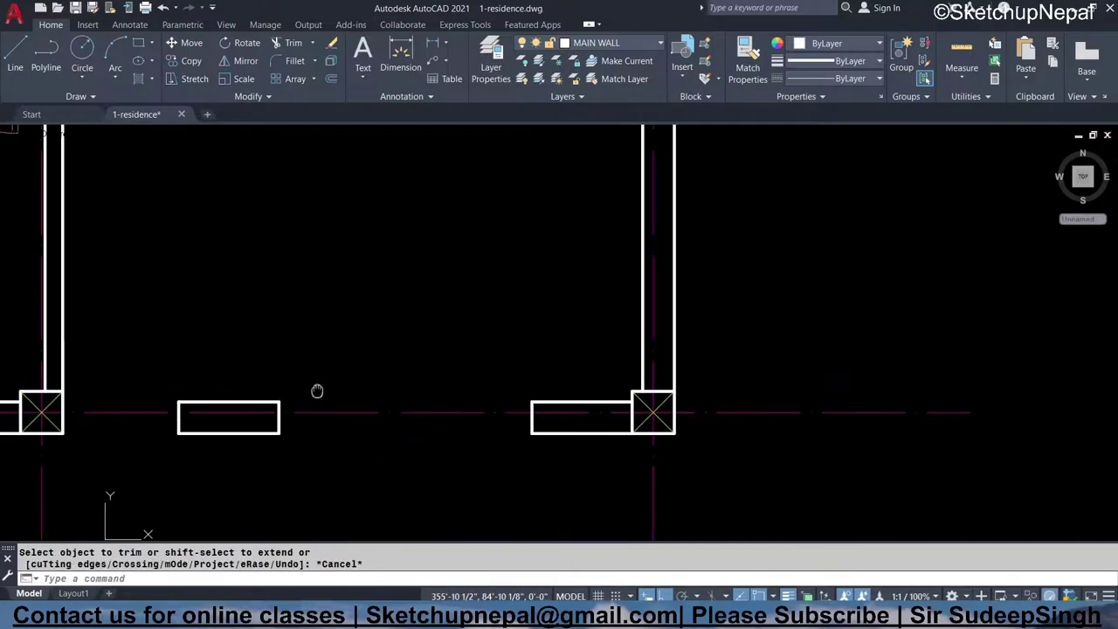
pyautogui.scroll(-2, 357, 410)
pyautogui.scroll(2, 71, 418)
pyautogui.moveTo(71, 419); pyautogui.dragTo(302, 394, button='middle')
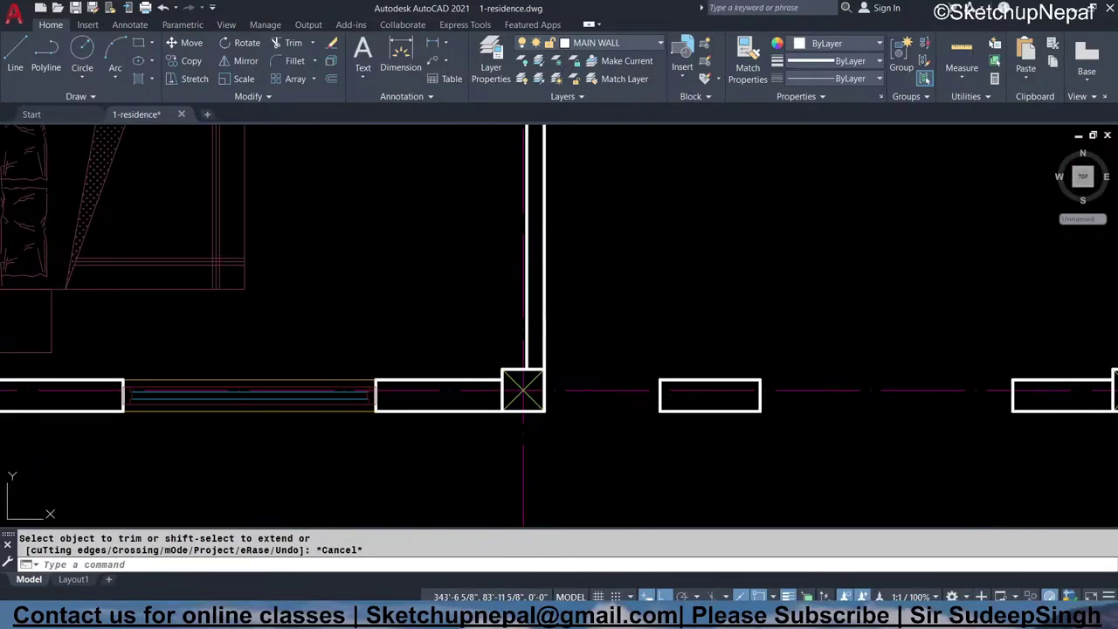
pyautogui.click(256, 411)
pyautogui.write('co')
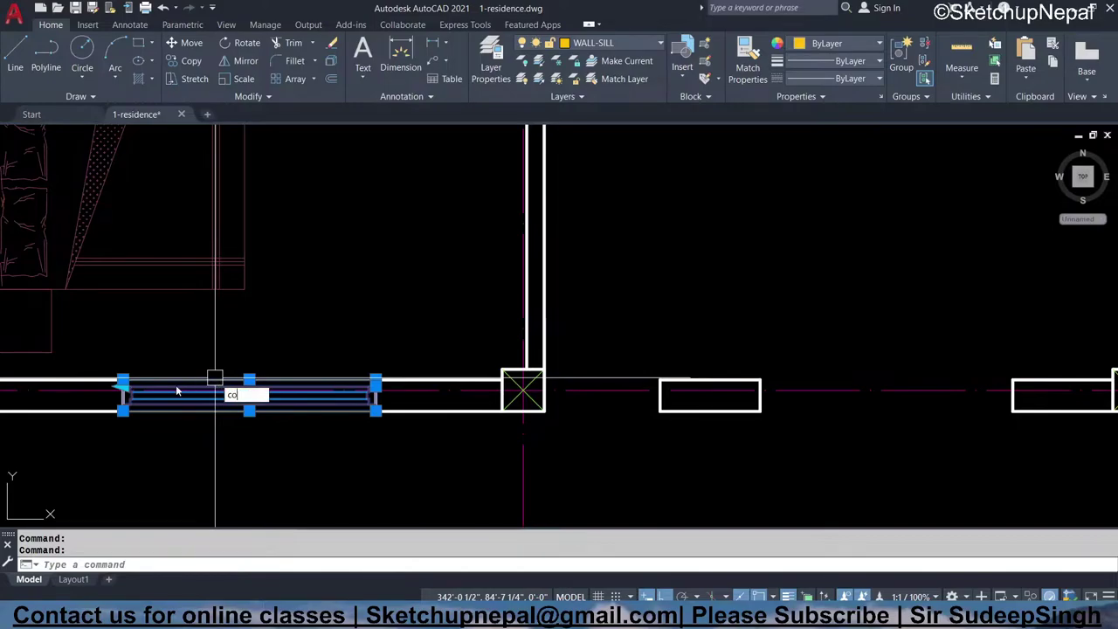
pyautogui.press('Return')
pyautogui.click(122, 384)
pyautogui.scroll(-3, 30, 376)
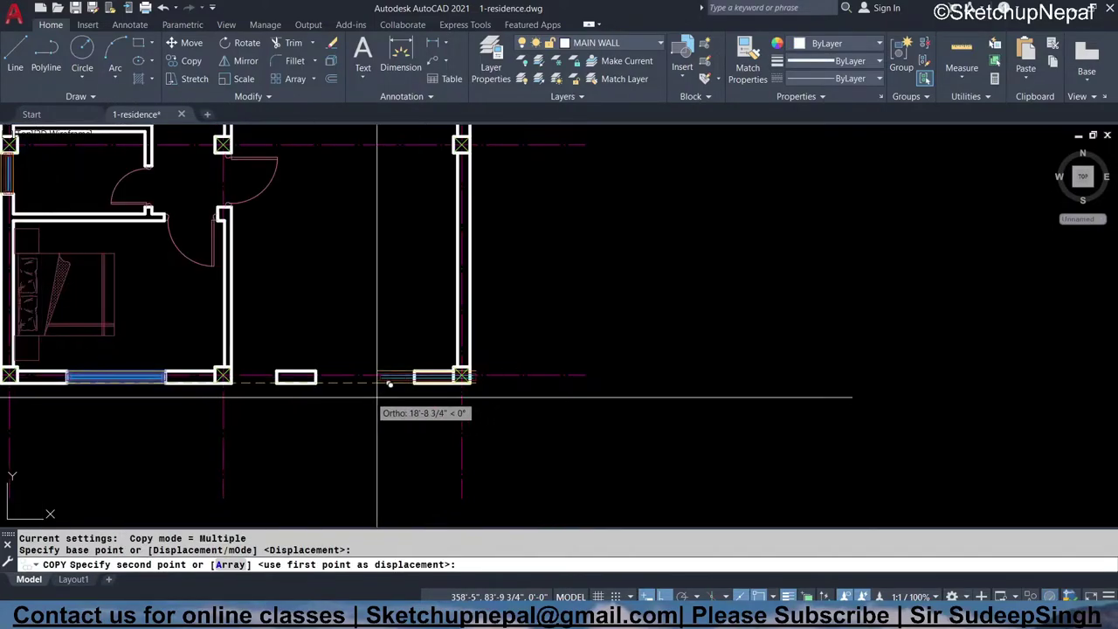
pyautogui.click(327, 389)
pyautogui.press('Escape')
pyautogui.moveTo(352, 323); pyautogui.dragTo(274, 328, button='middle')
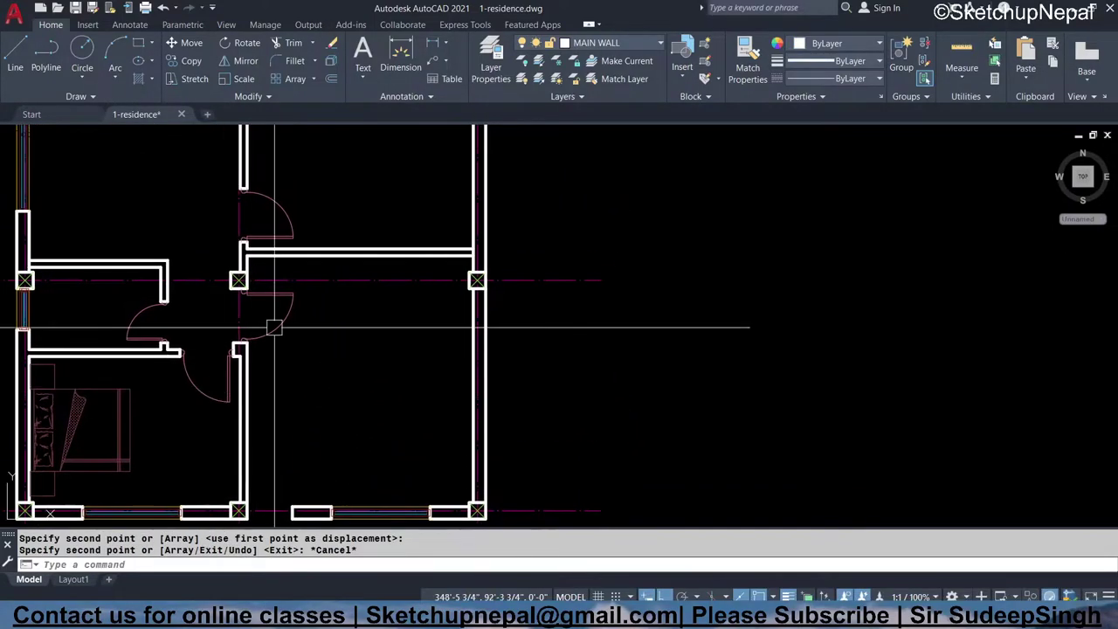
# - Start copying the door from its hinge point, then cancel the copy
pyautogui.click(274, 321)
pyautogui.write('co')
pyautogui.press('Return')
pyautogui.click(292, 319)
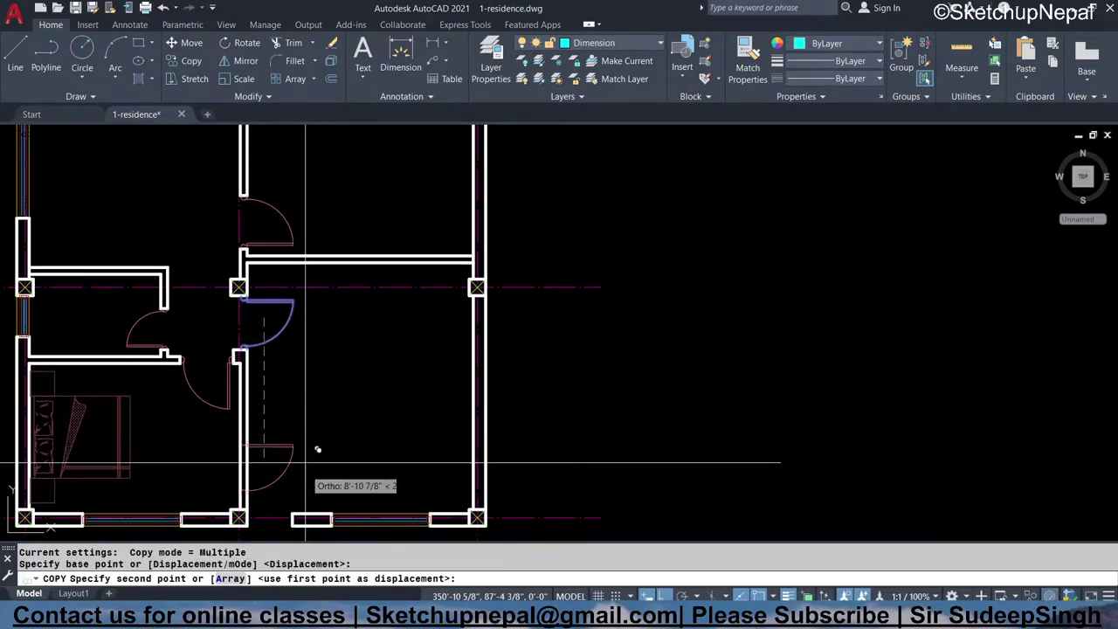
pyautogui.scroll(2, 250, 282)
pyautogui.scroll(2, 250, 355)
pyautogui.press('Escape')
# - Rotate the door block 90 degrees about a pivot beside it
pyautogui.click(101, 290)
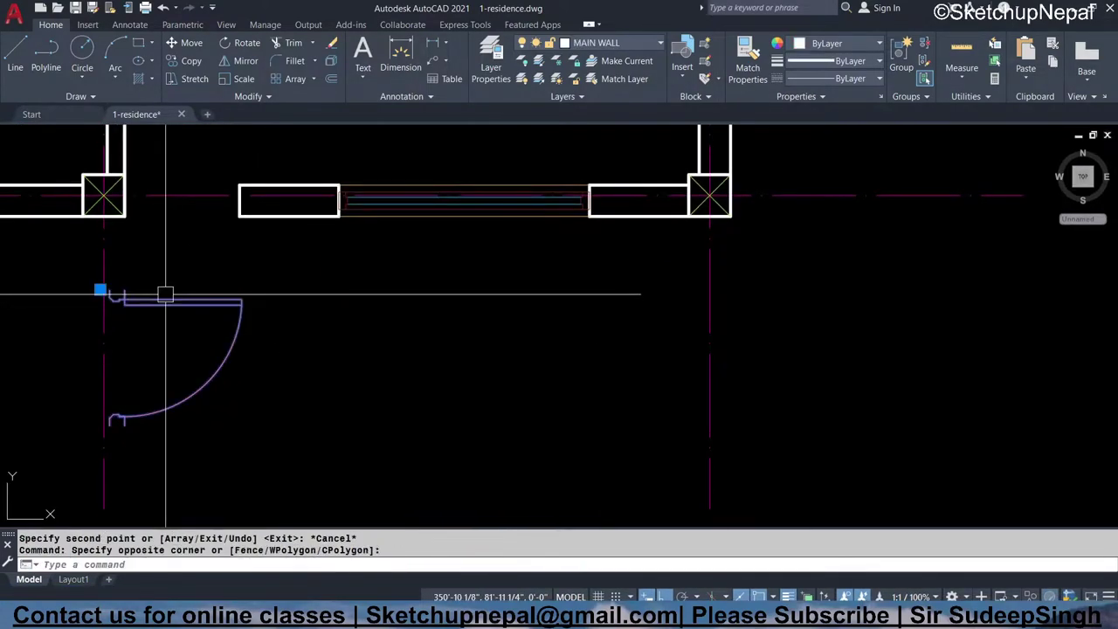
pyautogui.write('o')
pyautogui.press('Return')
pyautogui.click(150, 339)
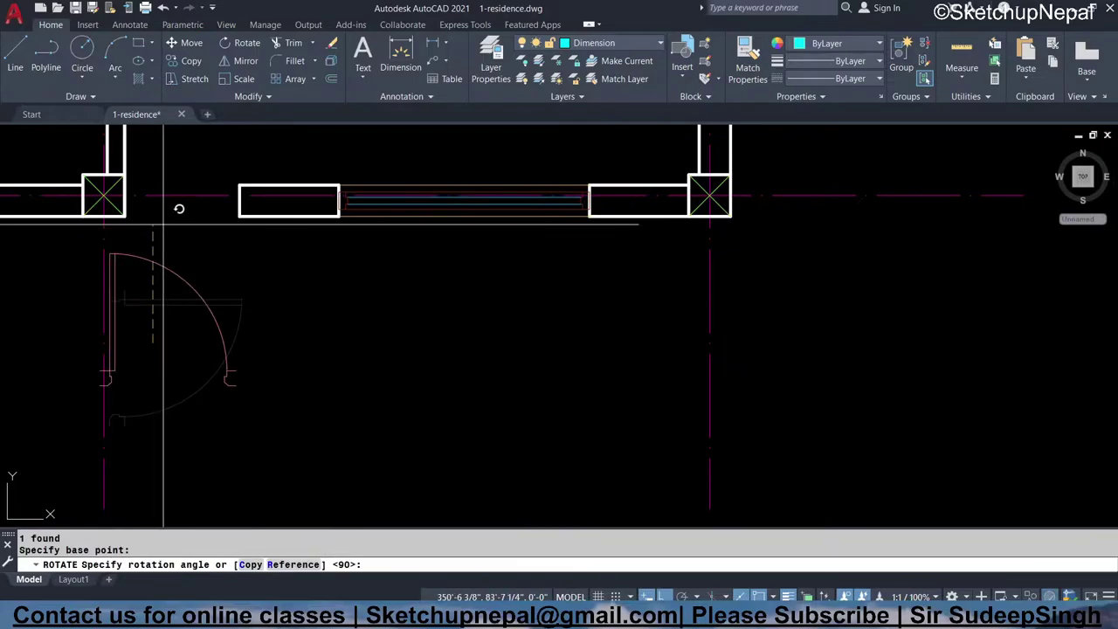
pyautogui.press('Return')
pyautogui.press('Escape')
pyautogui.moveTo(207, 367); pyautogui.dragTo(184, 407, button='middle')
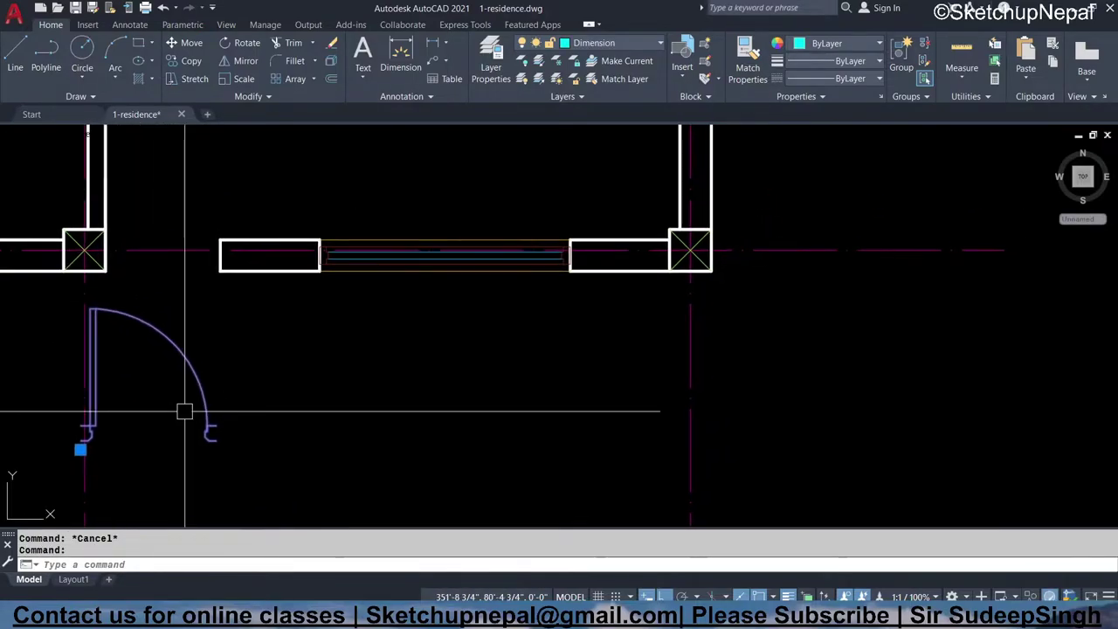
# - With Ortho off, move the door by its corner to just above the lower wall opening
pyautogui.write('m')
pyautogui.press('Return')
pyautogui.scroll(4, 113, 413)
pyautogui.click(82, 440)
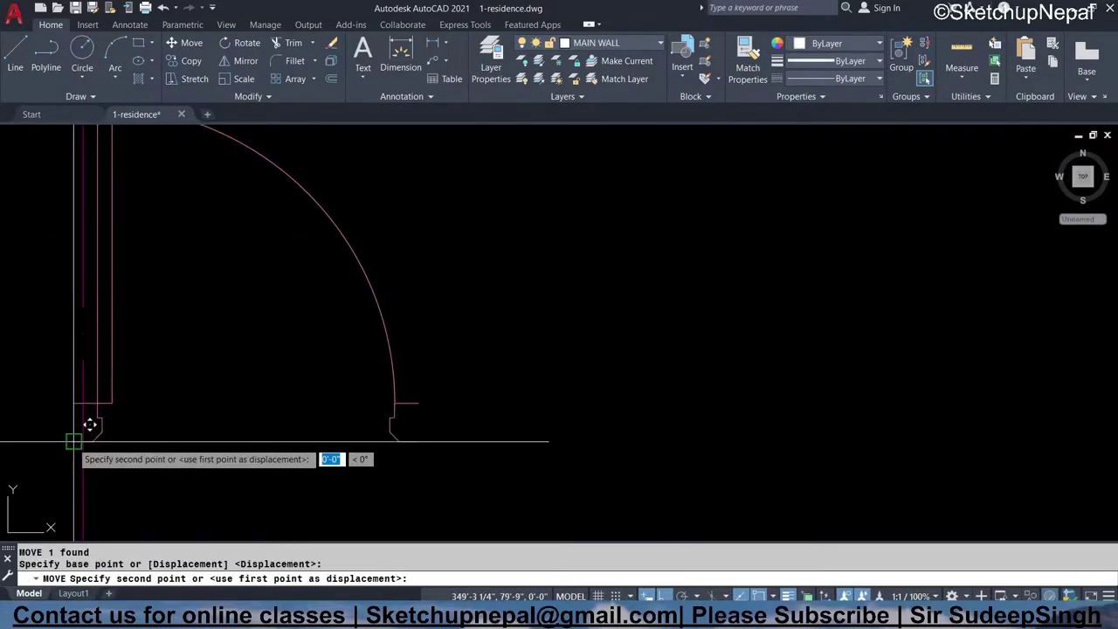
pyautogui.scroll(-4, 87, 427)
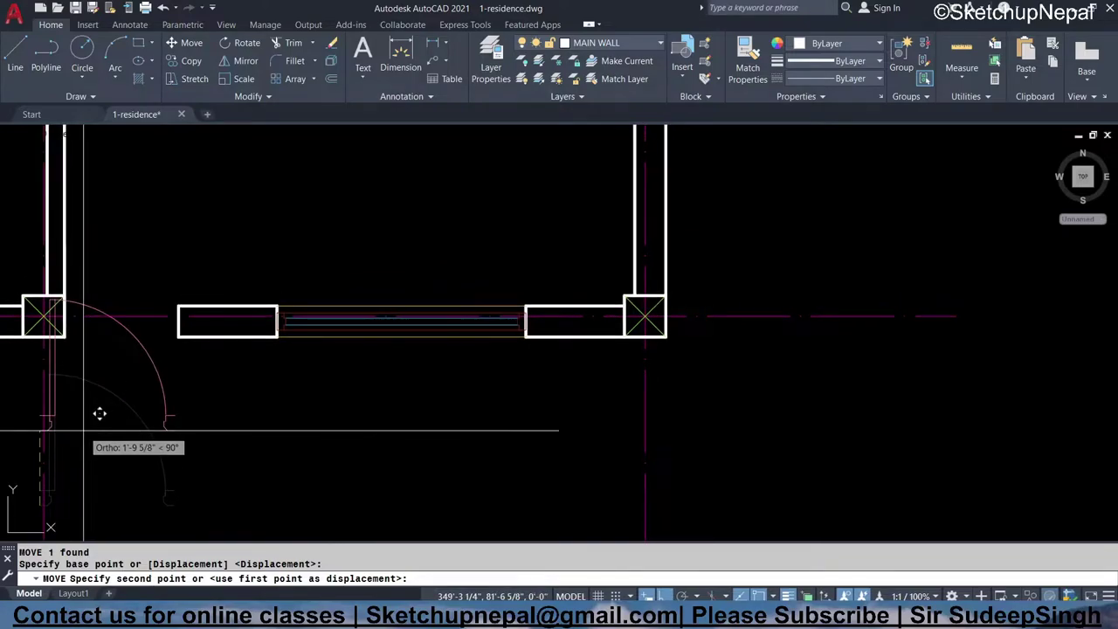
pyautogui.press('F8')
pyautogui.click(168, 252)
pyautogui.press('Escape')
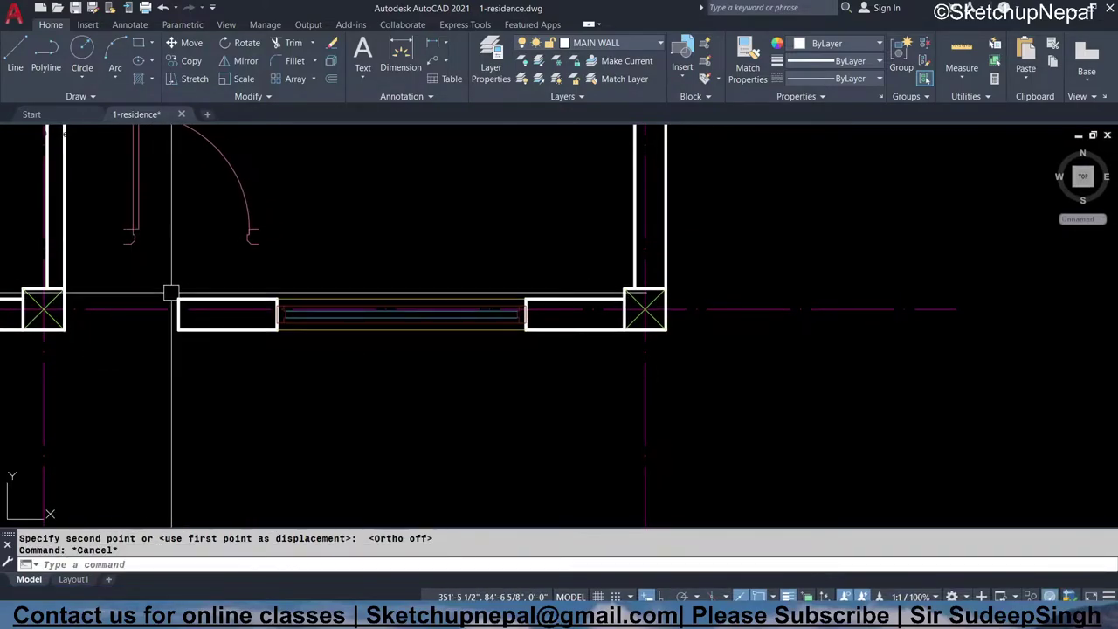
pyautogui.moveTo(185, 291); pyautogui.dragTo(217, 290, button='middle')
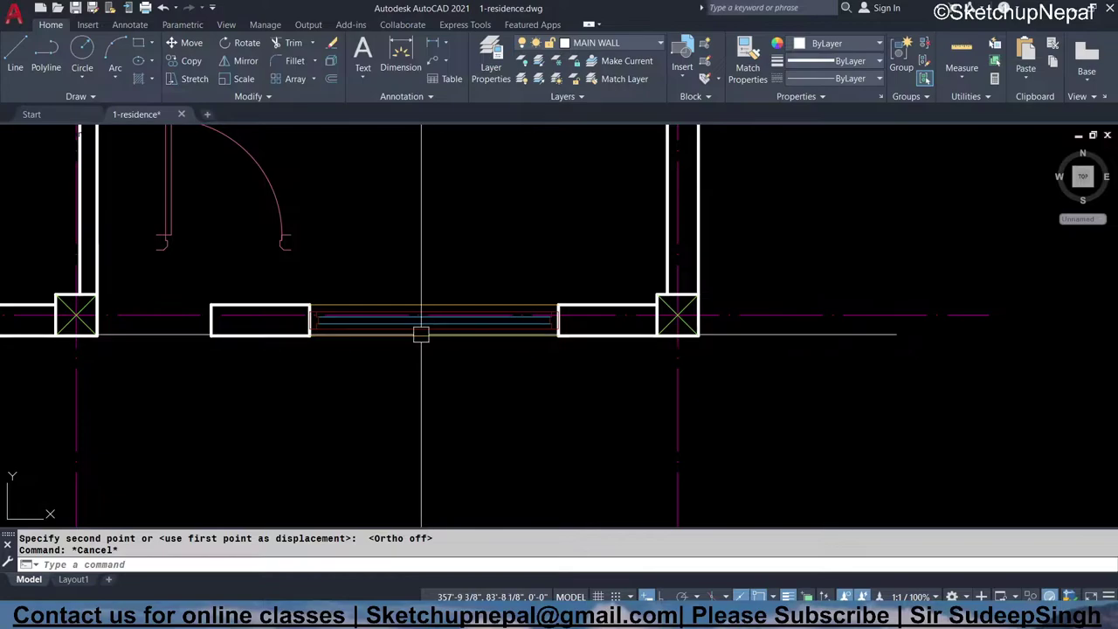
pyautogui.moveTo(428, 338); pyautogui.dragTo(514, 476, button='middle')
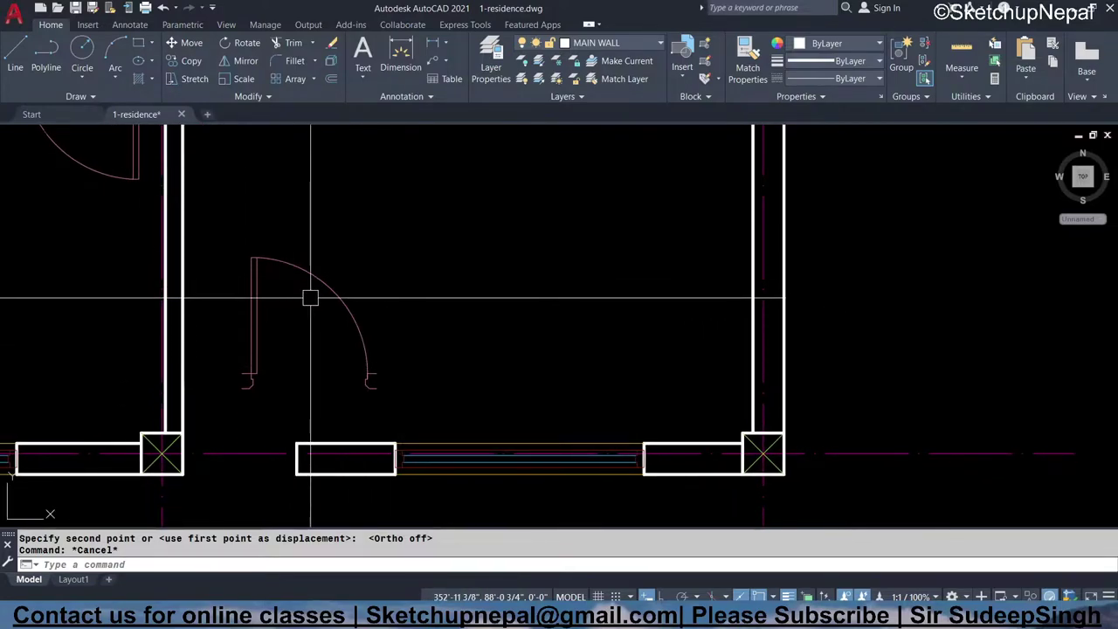
pyautogui.scroll(2, 348, 354)
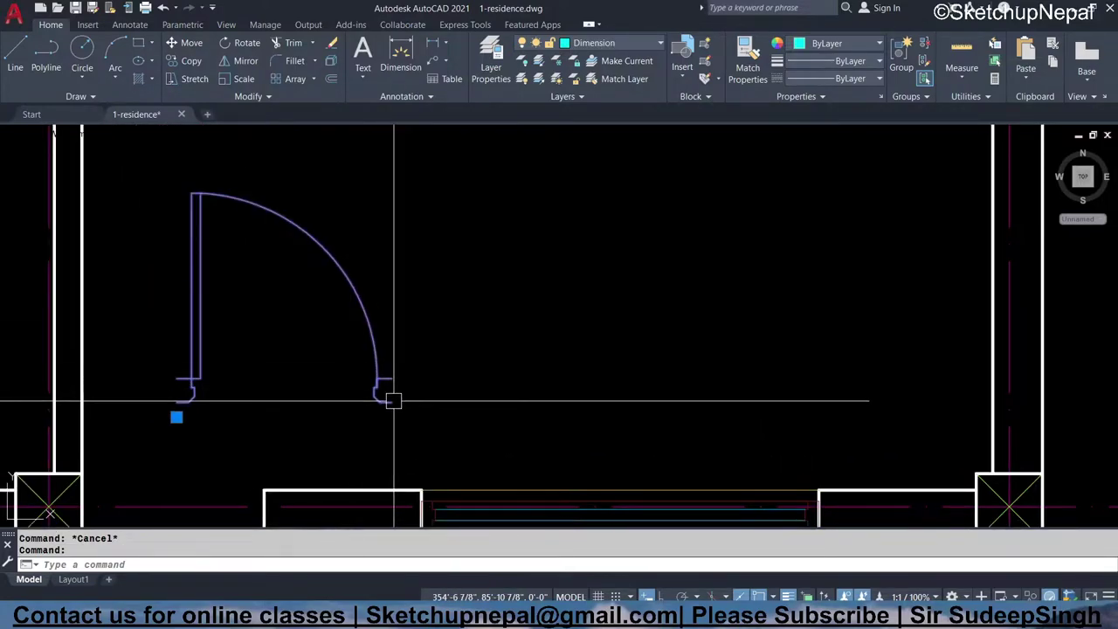
pyautogui.moveTo(281, 387)
pyautogui.mouseDown(button='middle')
pyautogui.moveTo(362, 294)
pyautogui.moveTo(343, 363)
pyautogui.mouseUp(button='middle')
pyautogui.press('Escape')
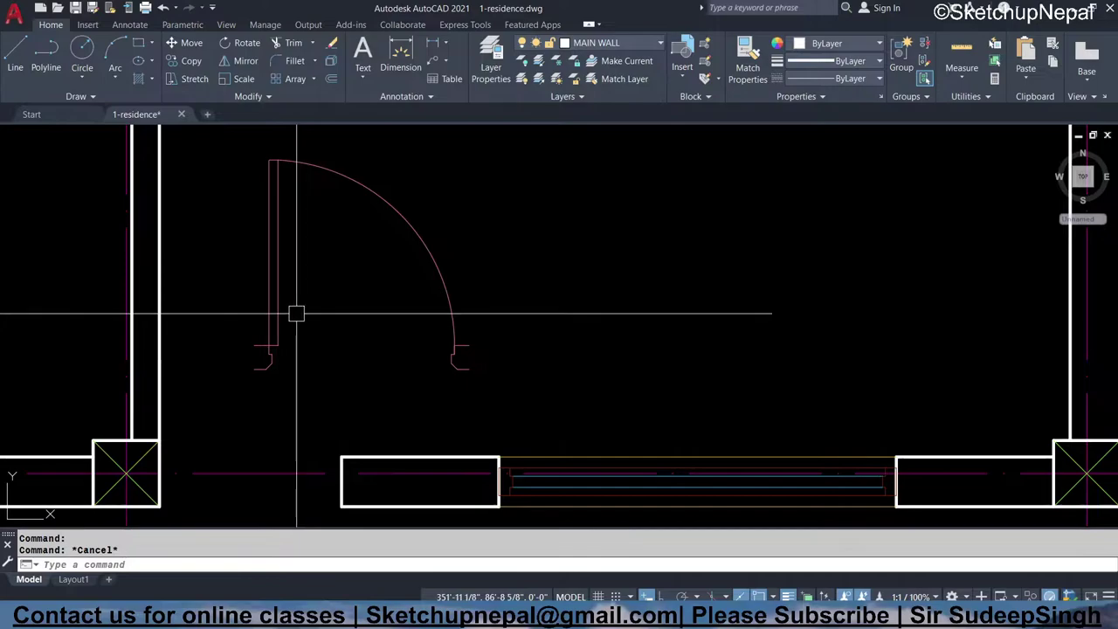
# - Measure the door's jamb-to-jamb width with DIMLINEAR without placing the dimension
pyautogui.write('dli')
pyautogui.press('Return')
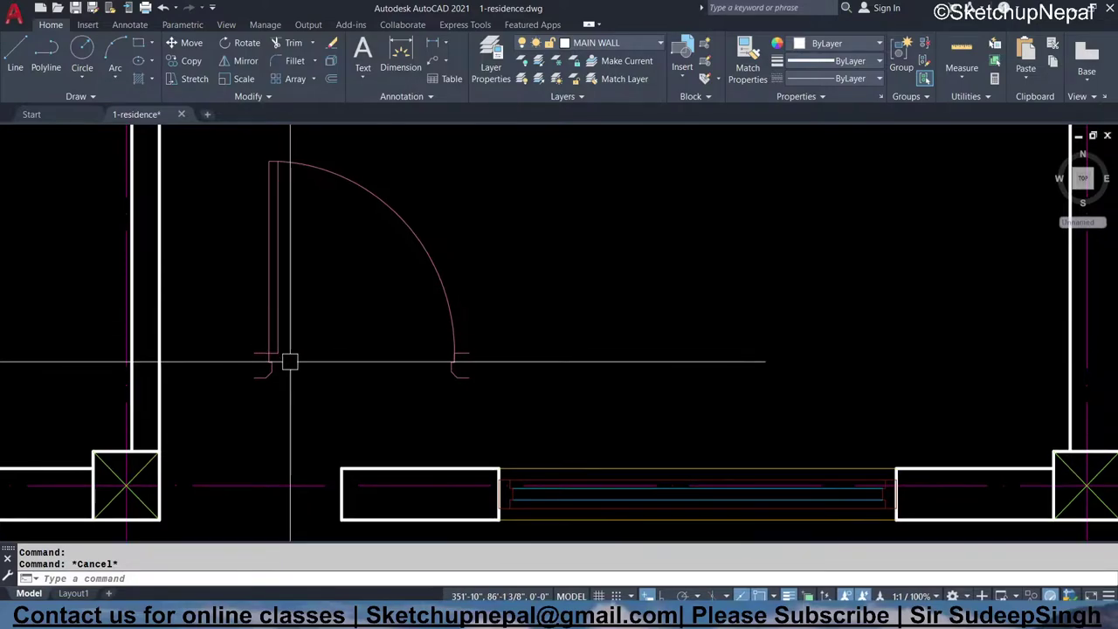
pyautogui.click(269, 366)
pyautogui.click(469, 376)
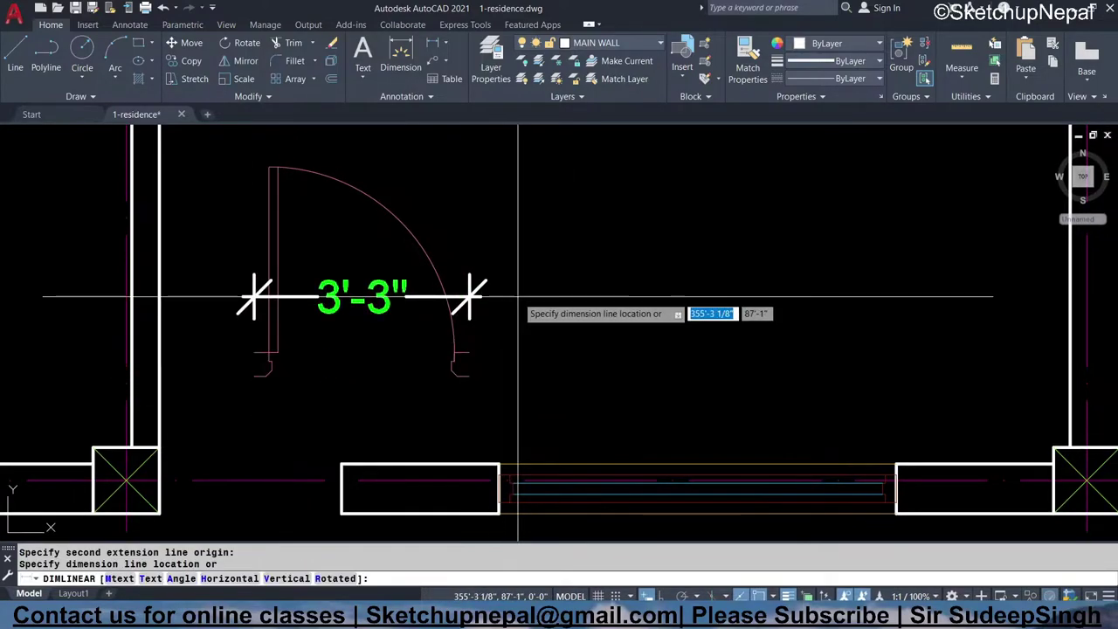
pyautogui.press('Escape')
pyautogui.moveTo(388, 396); pyautogui.dragTo(410, 345, button='middle')
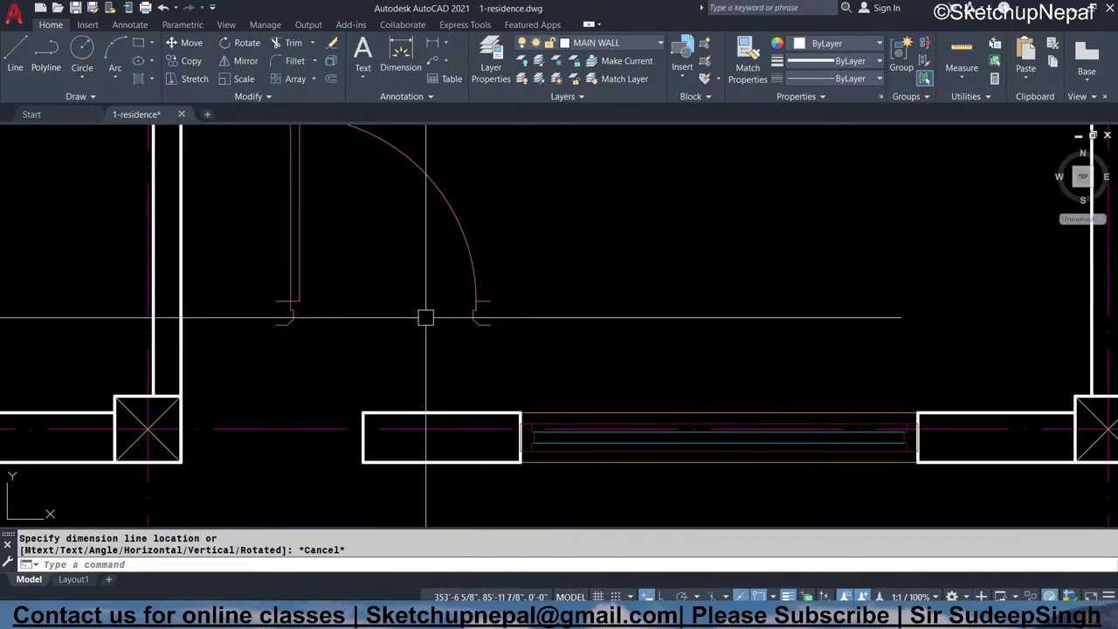
# - Align the door's two corners to the opening's corners, scaling it to fit
pyautogui.click(524, 242)
pyautogui.click(434, 329)
pyautogui.write('a')
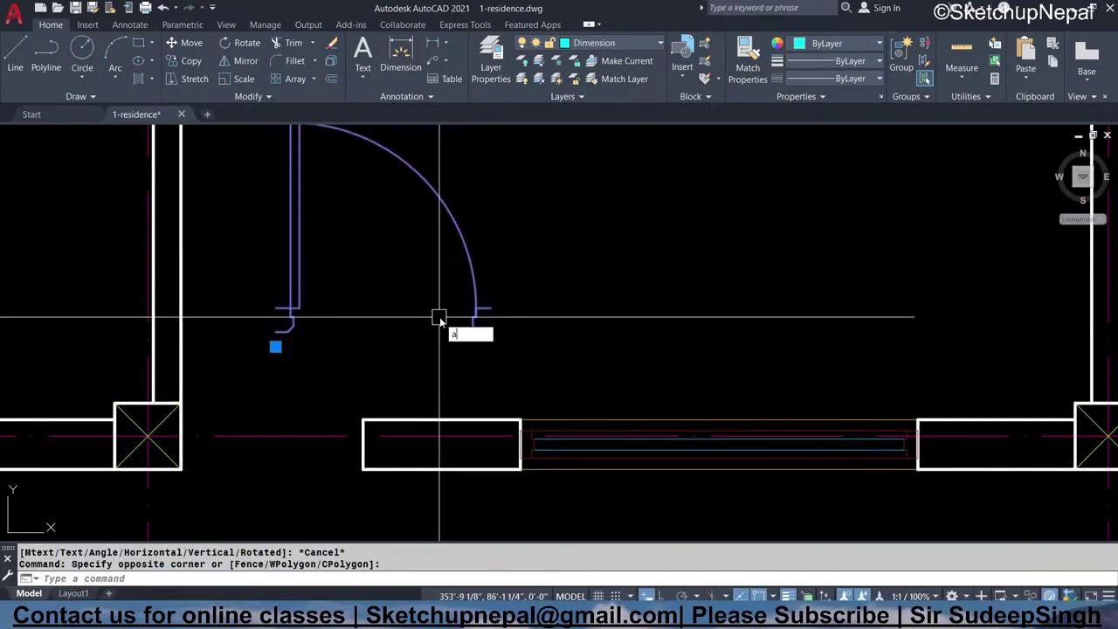
pyautogui.write('l')
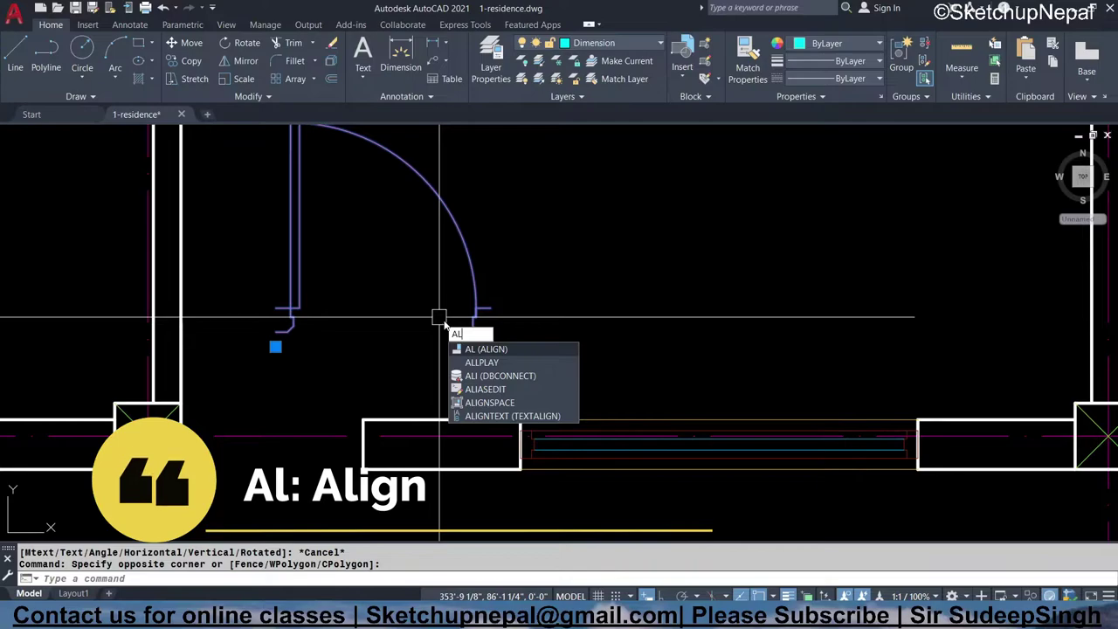
pyautogui.press('Return')
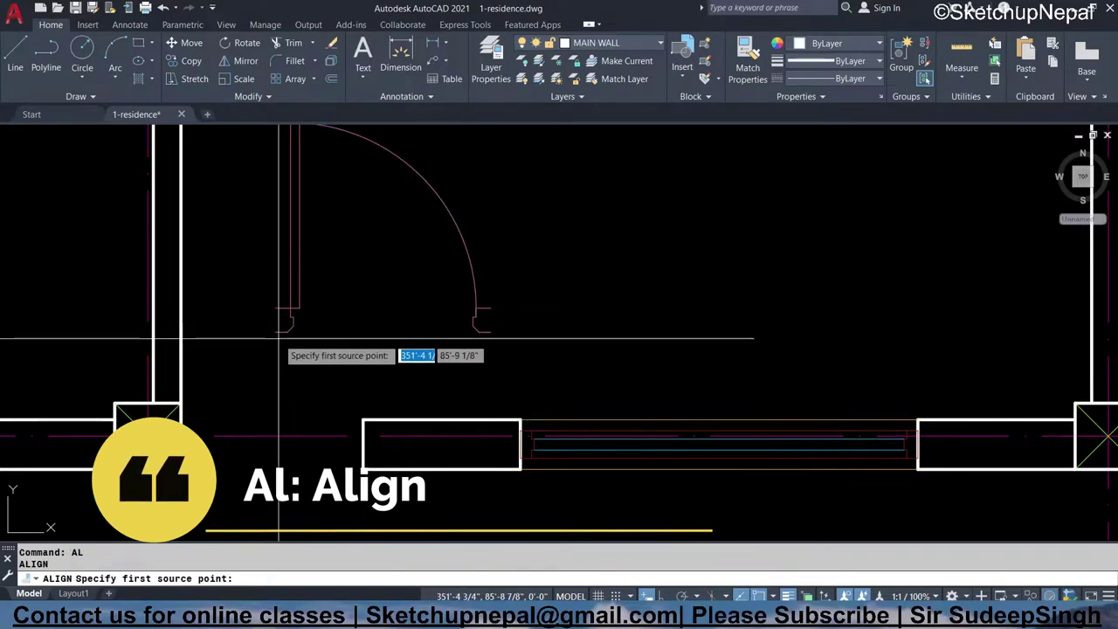
pyautogui.click(281, 331)
pyautogui.click(180, 468)
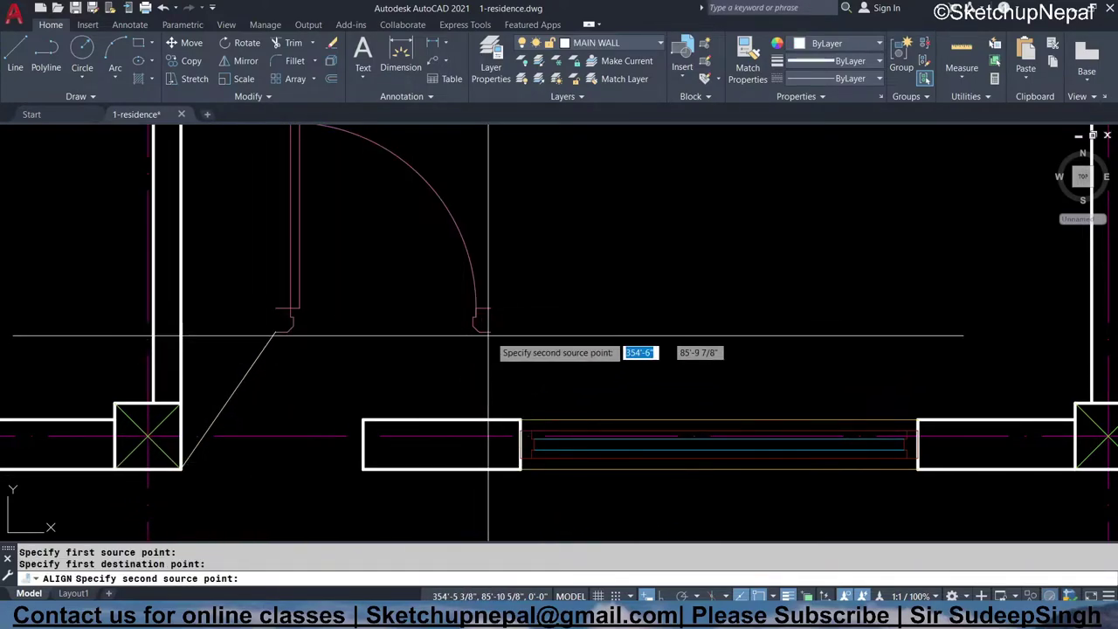
pyautogui.click(486, 332)
pyautogui.click(364, 467)
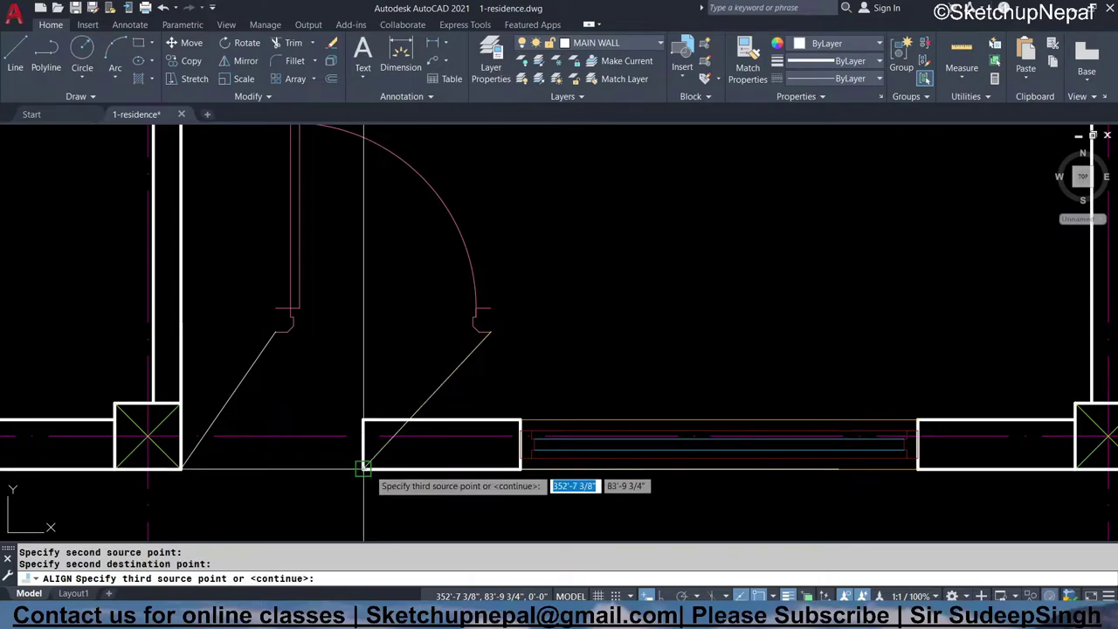
pyautogui.press('Return')
pyautogui.write('y')
pyautogui.press('Return')
pyautogui.moveTo(356, 404); pyautogui.dragTo(333, 358, button='middle')
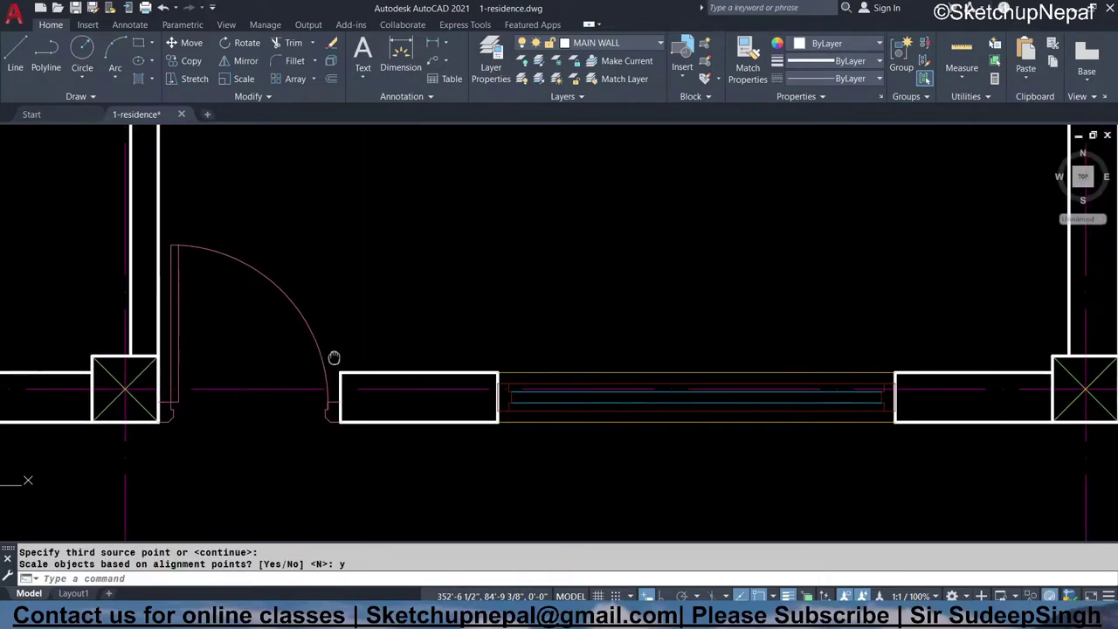
pyautogui.scroll(-2, 323, 354)
# - Draw a polyline from the wall corner 2'9 down, 2'9 across and back up to the wall
pyautogui.scroll(-2, 259, 345)
pyautogui.write('P')
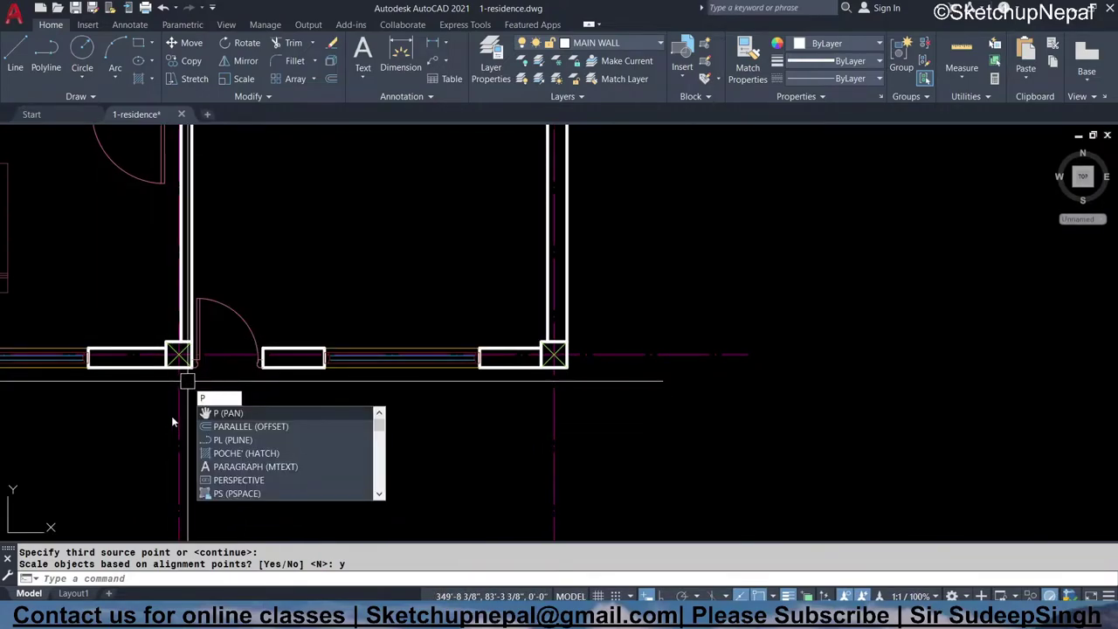
pyautogui.write('l')
pyautogui.press('Return')
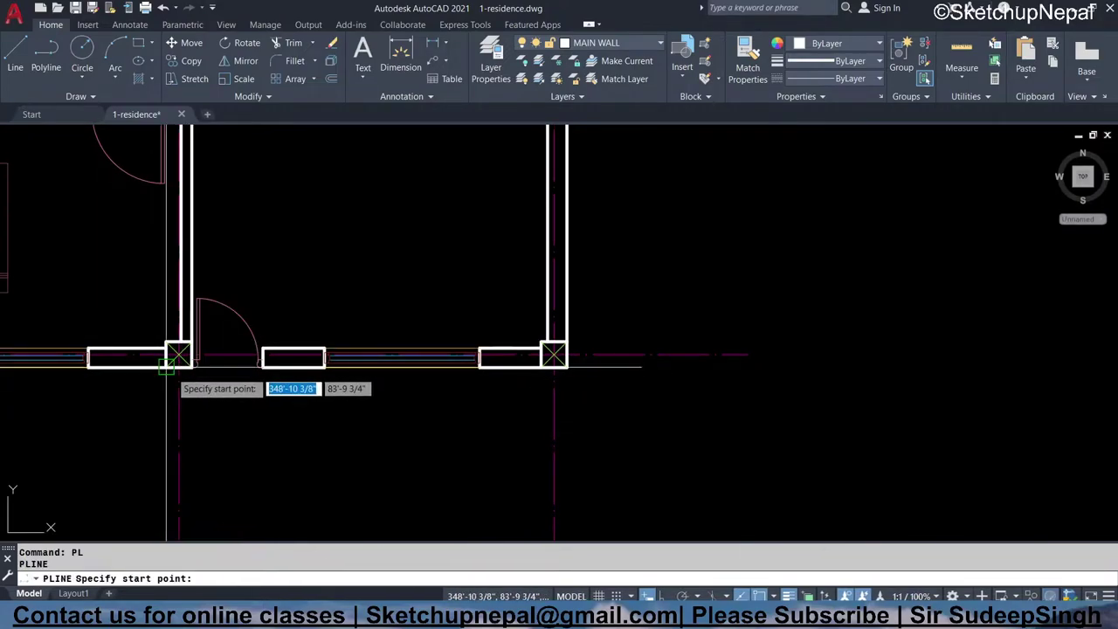
pyautogui.click(166, 366)
pyautogui.write('2')
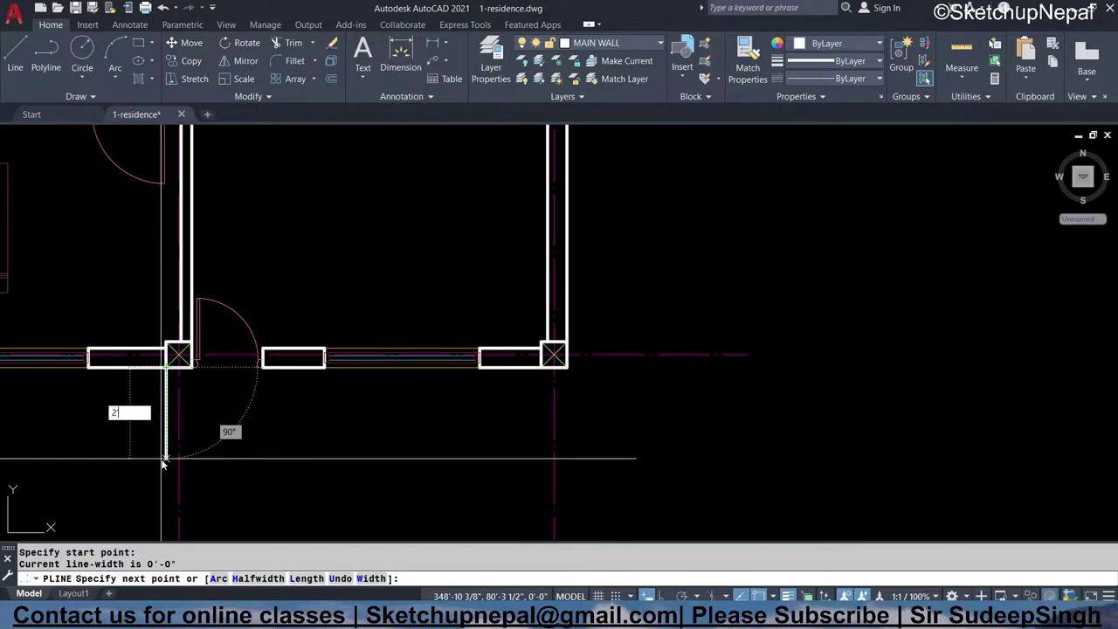
pyautogui.write("'9")
pyautogui.press('Return')
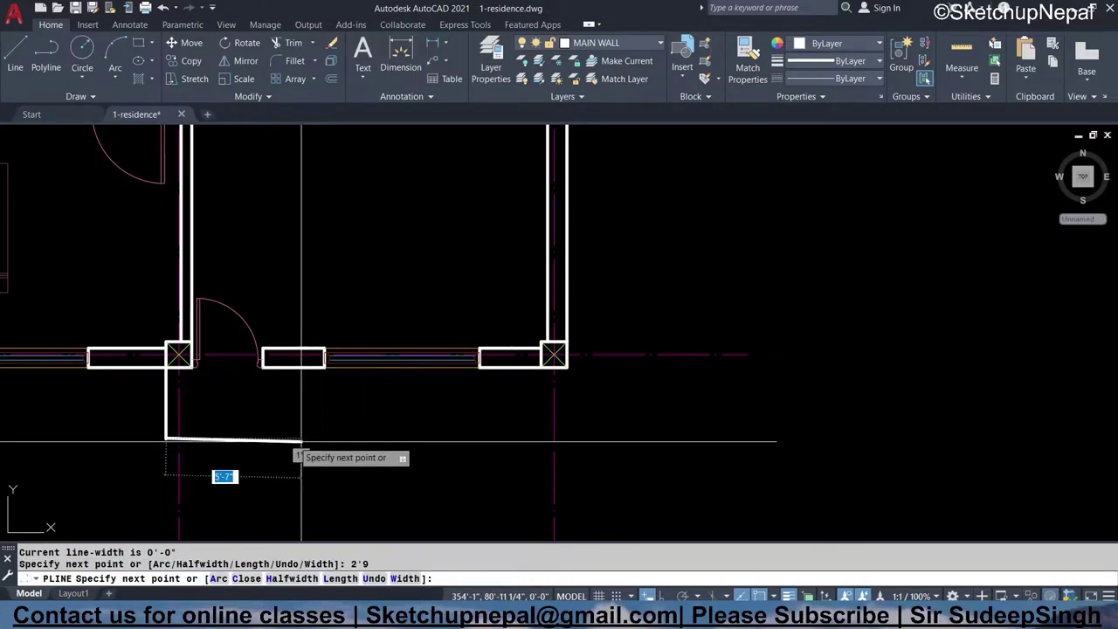
pyautogui.hotkey('ctrl', 'z')
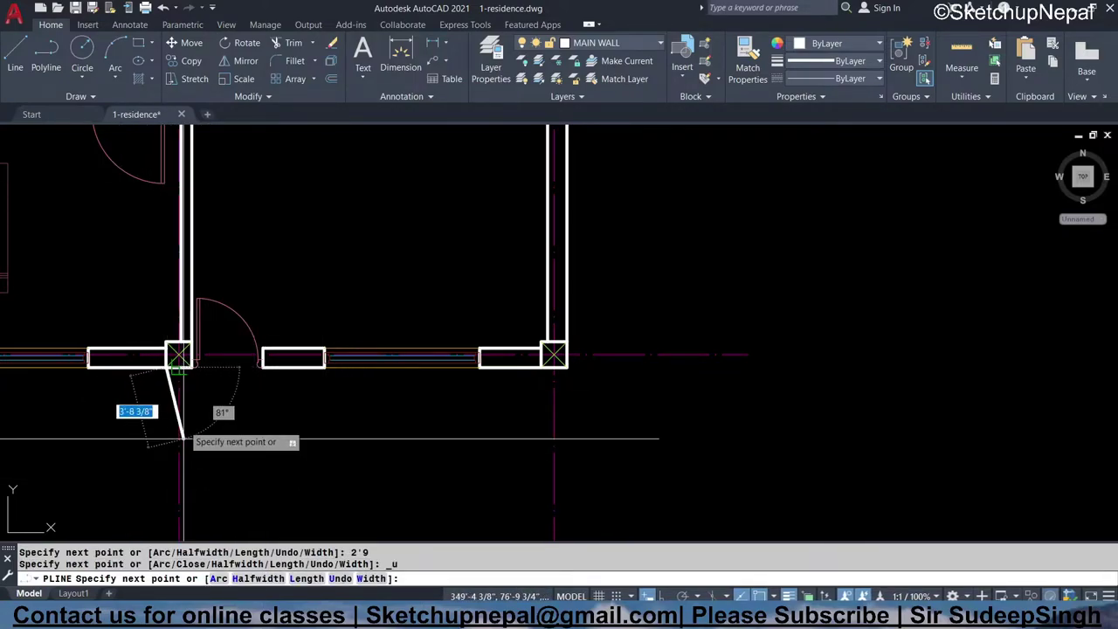
pyautogui.press('F8')
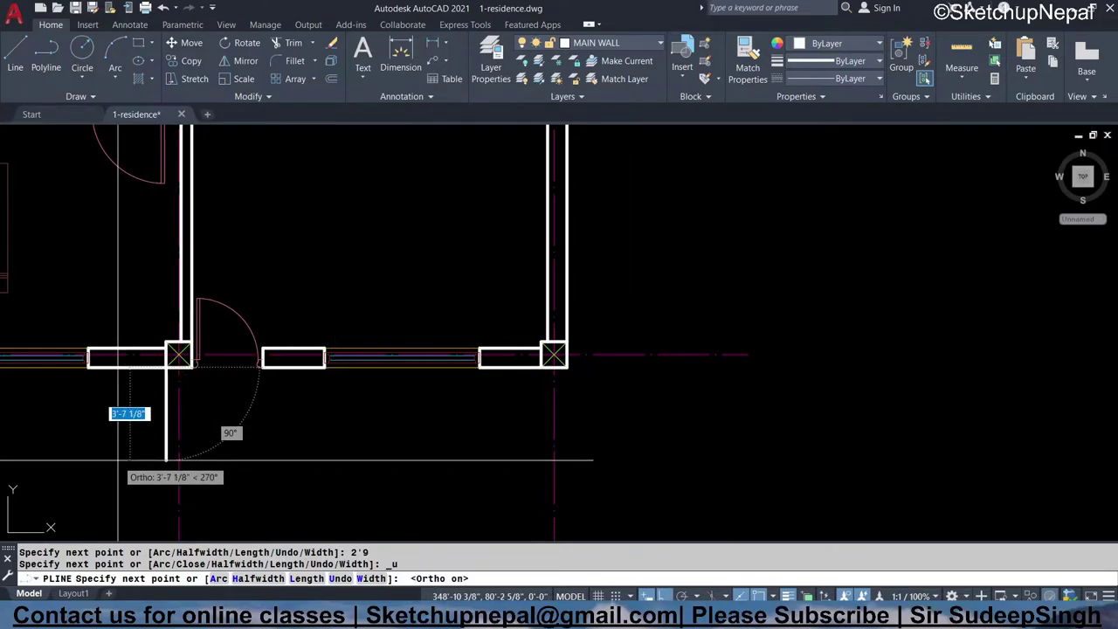
pyautogui.press('Return')
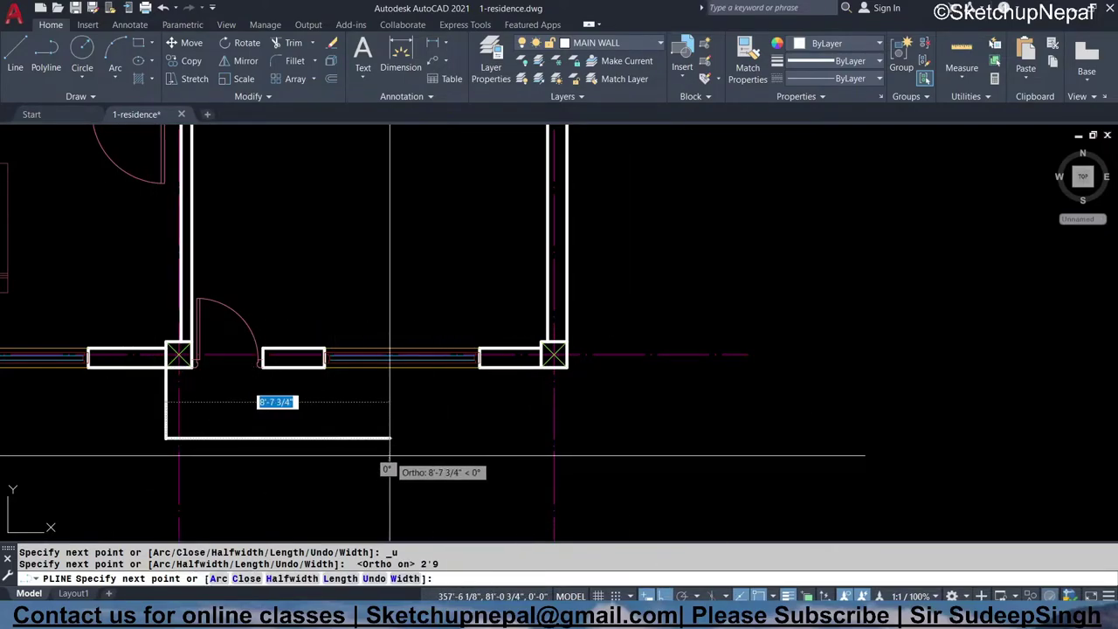
pyautogui.press('Return')
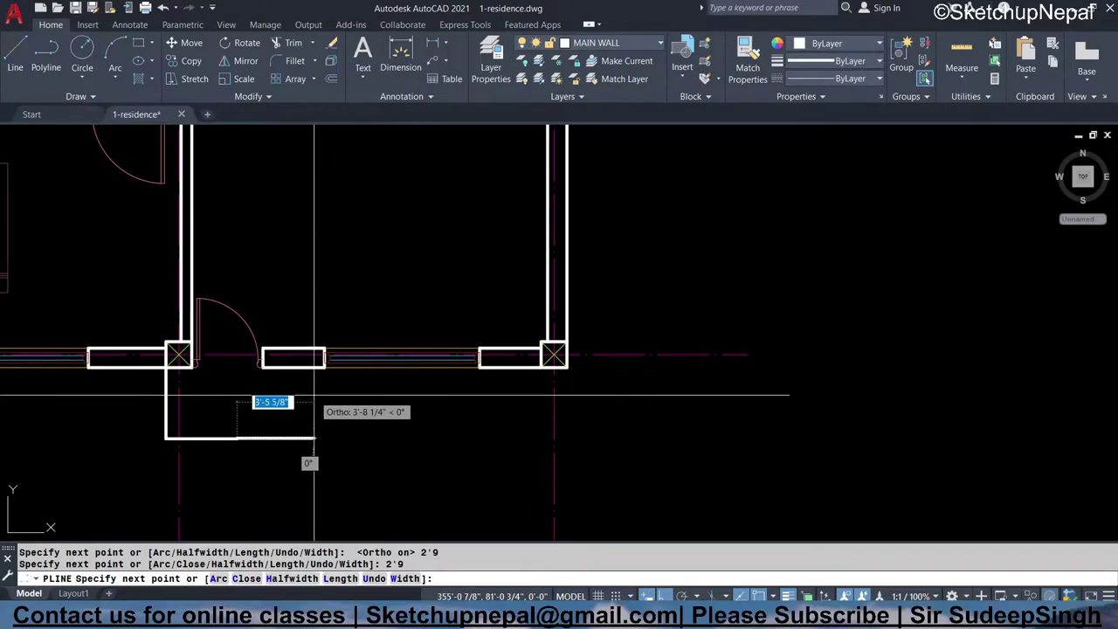
pyautogui.scroll(2, 253, 389)
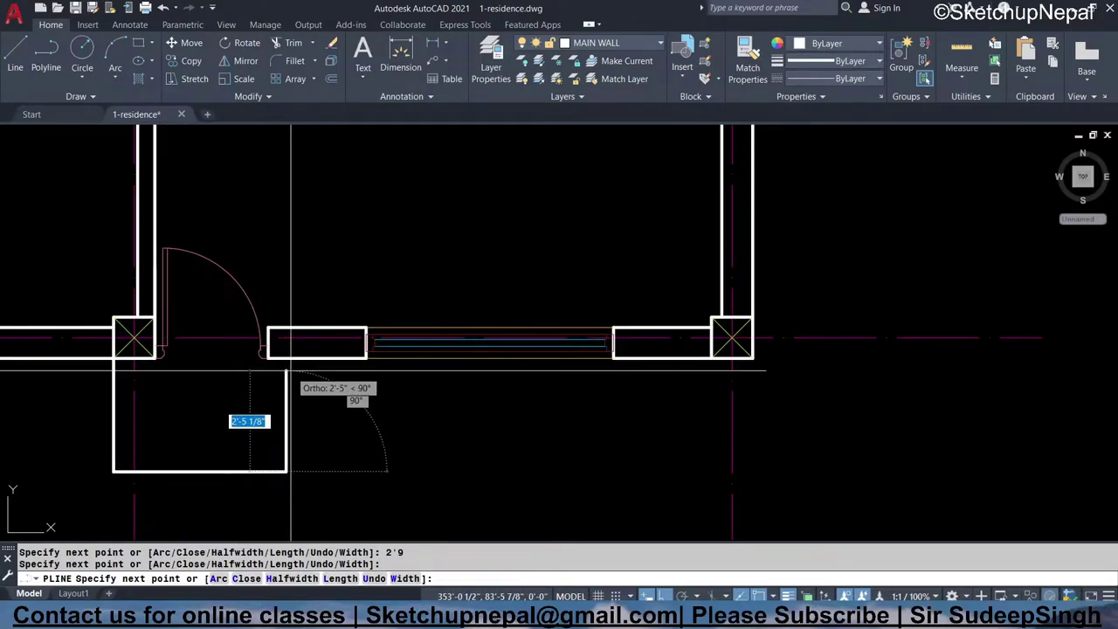
pyautogui.click(287, 358)
pyautogui.press('Escape')
# - Explode the step outline and offset its right edge outward to double it
pyautogui.click(282, 407)
pyautogui.press('Return')
pyautogui.click(286, 398)
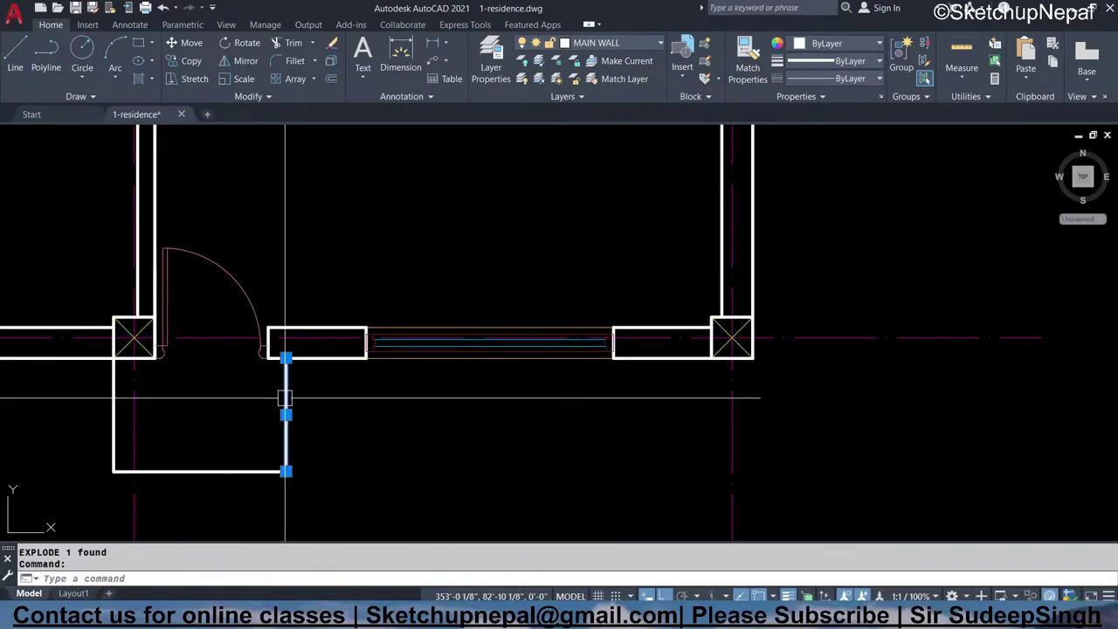
pyautogui.write('o')
pyautogui.press('Return')
pyautogui.press('Return')
pyautogui.click(287, 417)
pyautogui.click(299, 424)
pyautogui.scroll(-3, 331, 402)
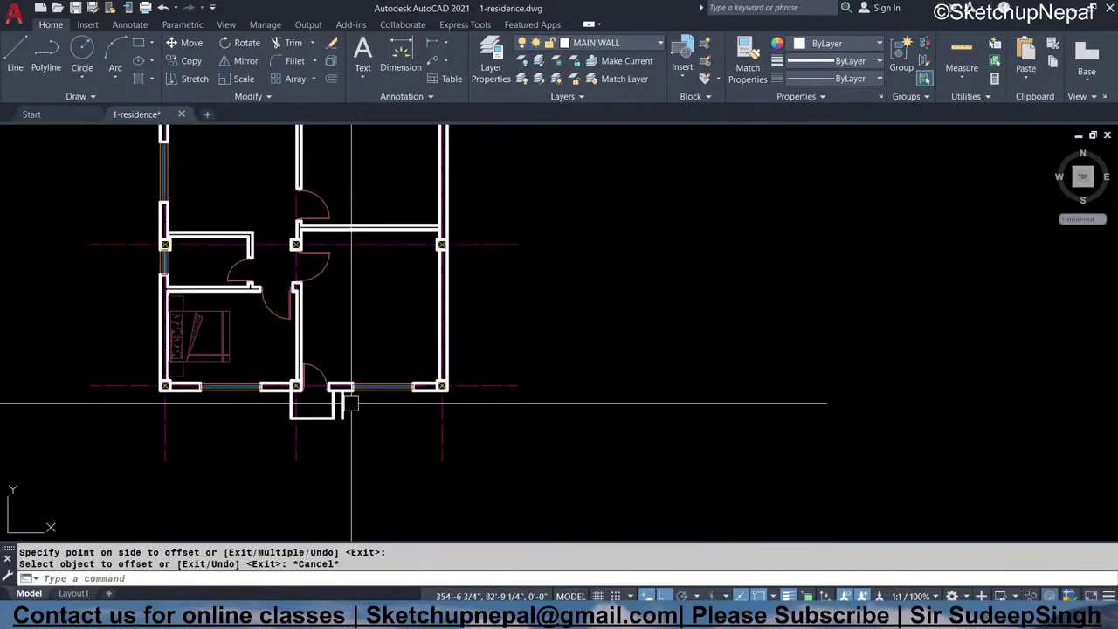
pyautogui.press('Escape')
# - Fillet the offset line with the bottom edge to close the step's lower corner
pyautogui.scroll(2, 310, 192)
pyautogui.scroll(3, 301, 262)
pyautogui.scroll(2, 294, 335)
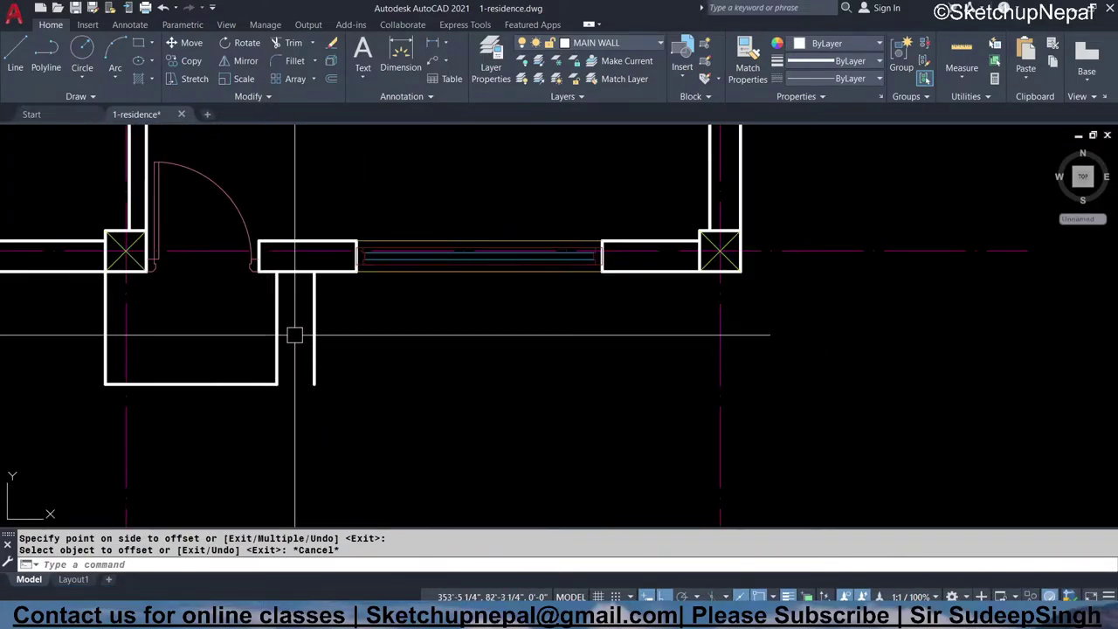
pyautogui.click(312, 345)
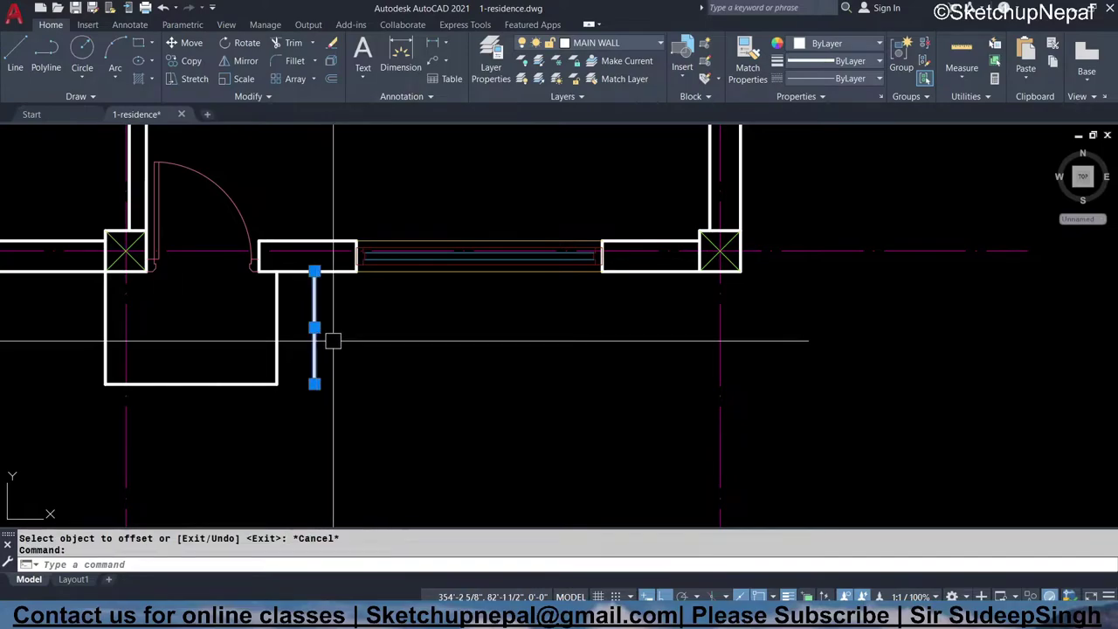
pyautogui.press('Escape')
pyautogui.write('f')
pyautogui.press('Return')
pyautogui.click(307, 362)
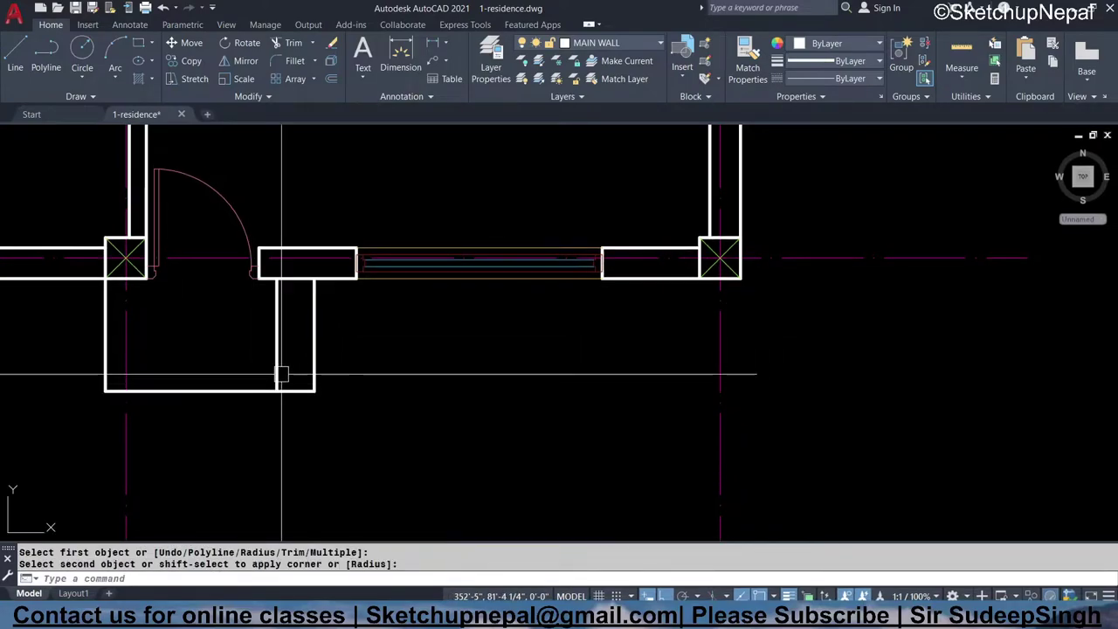
pyautogui.scroll(-2, 299, 373)
pyautogui.press('Escape')
pyautogui.click(313, 355)
pyautogui.click(248, 407)
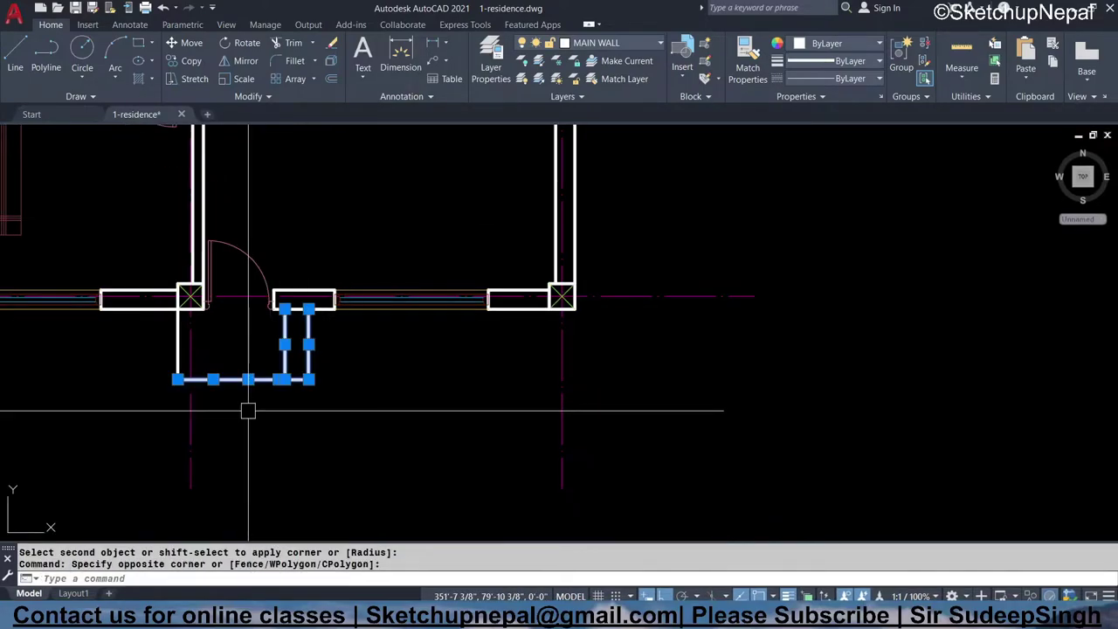
# - Move the selected step outline onto the STEPS layer
pyautogui.click(616, 44)
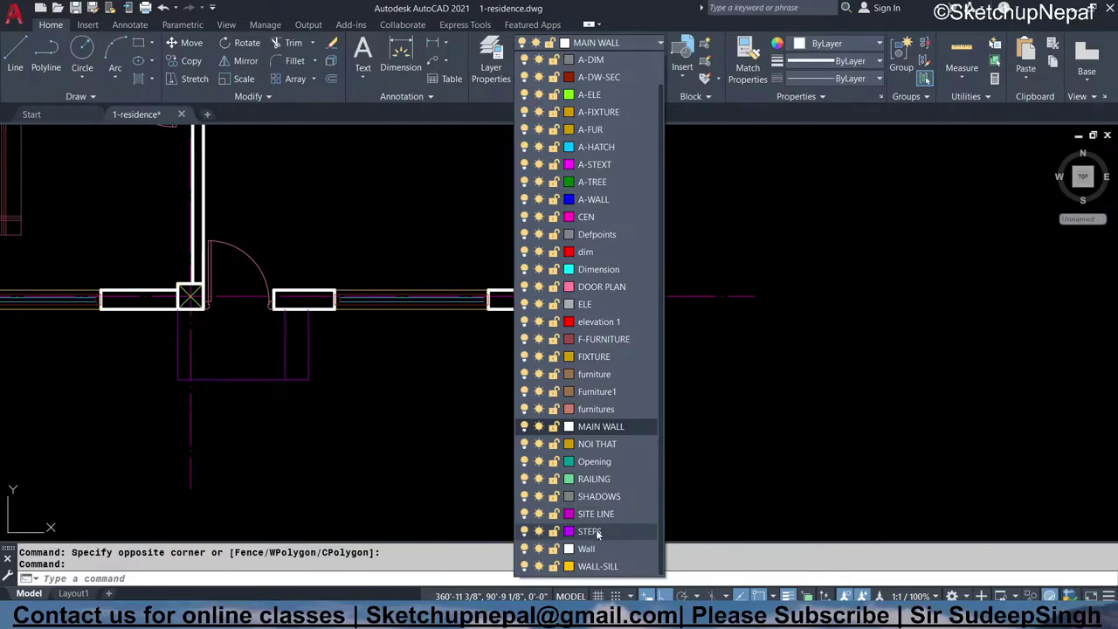
pyautogui.click(586, 531)
pyautogui.press('Escape')
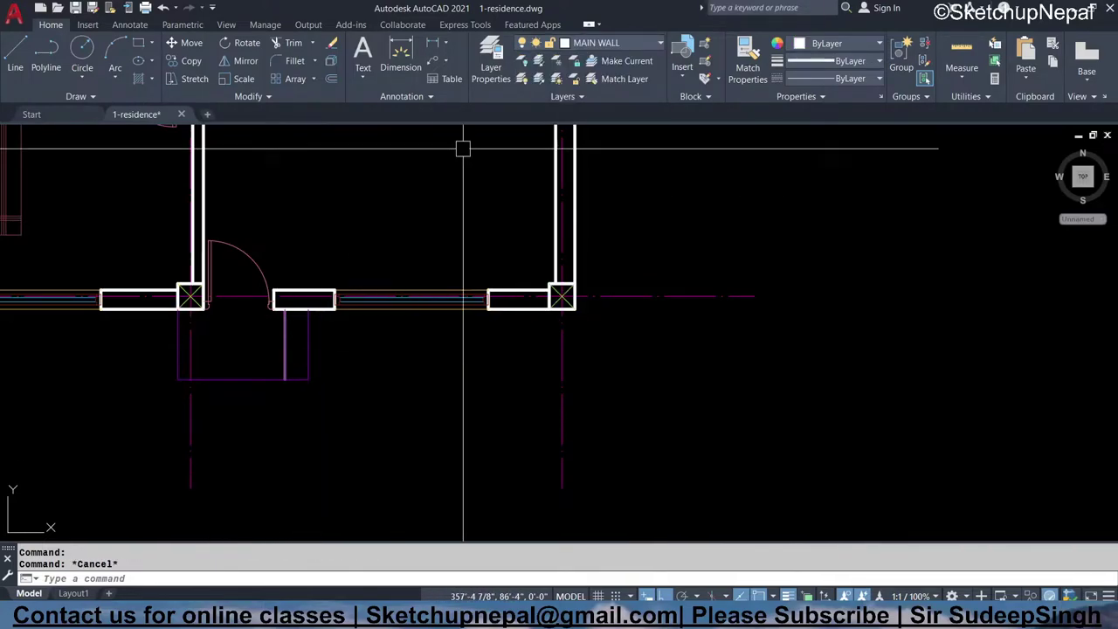
# - Change the STEPS layer colour to 41
pyautogui.click(611, 43)
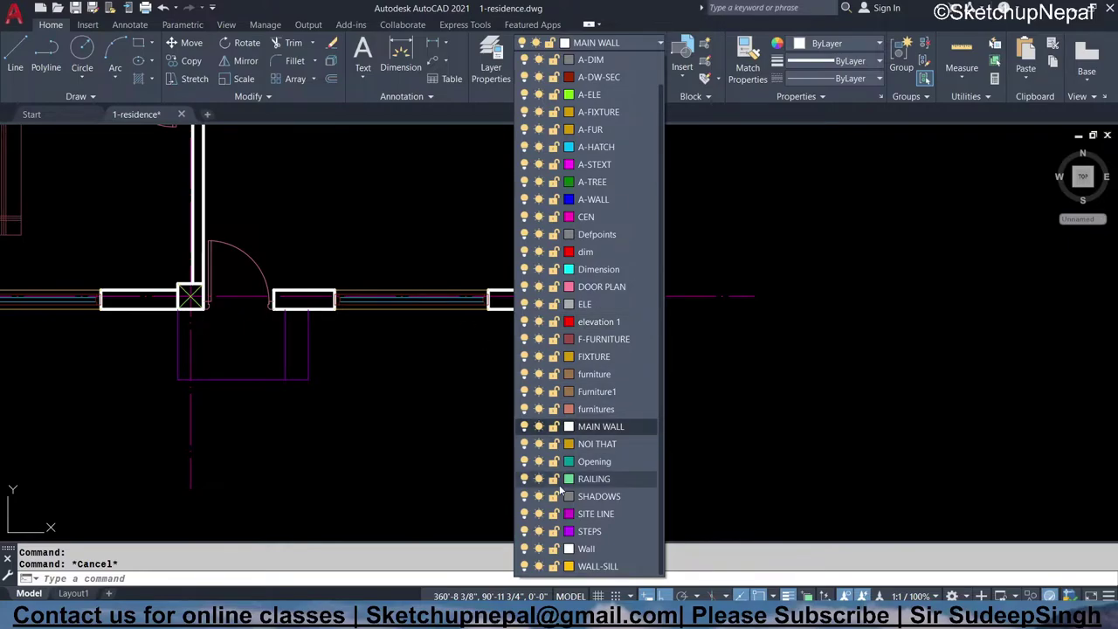
pyautogui.click(570, 531)
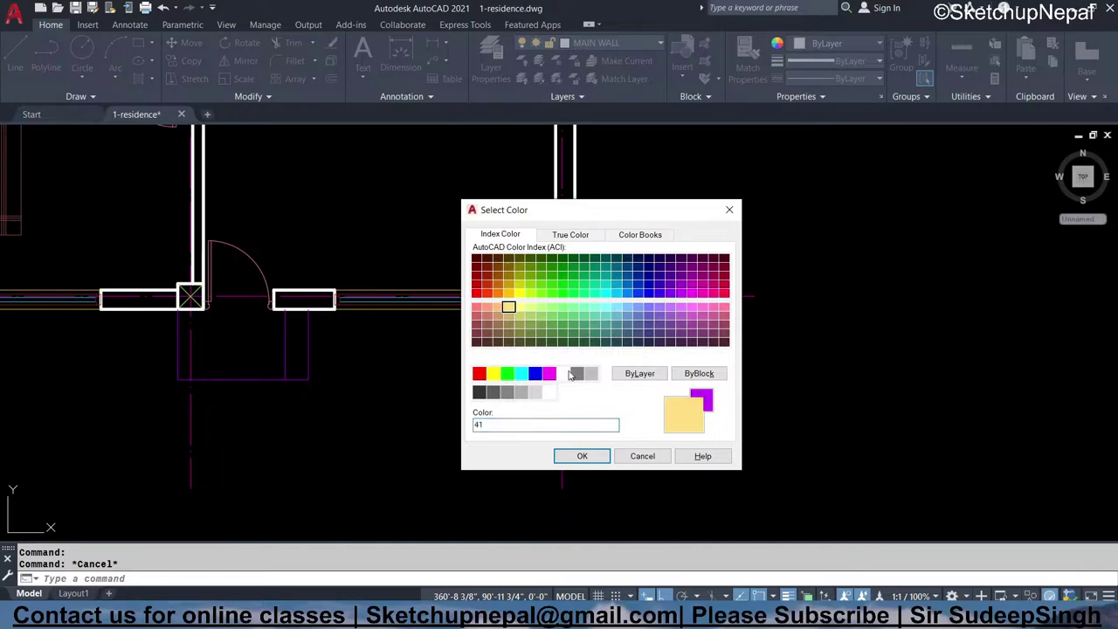
pyautogui.click(581, 456)
pyautogui.scroll(-3, 523, 391)
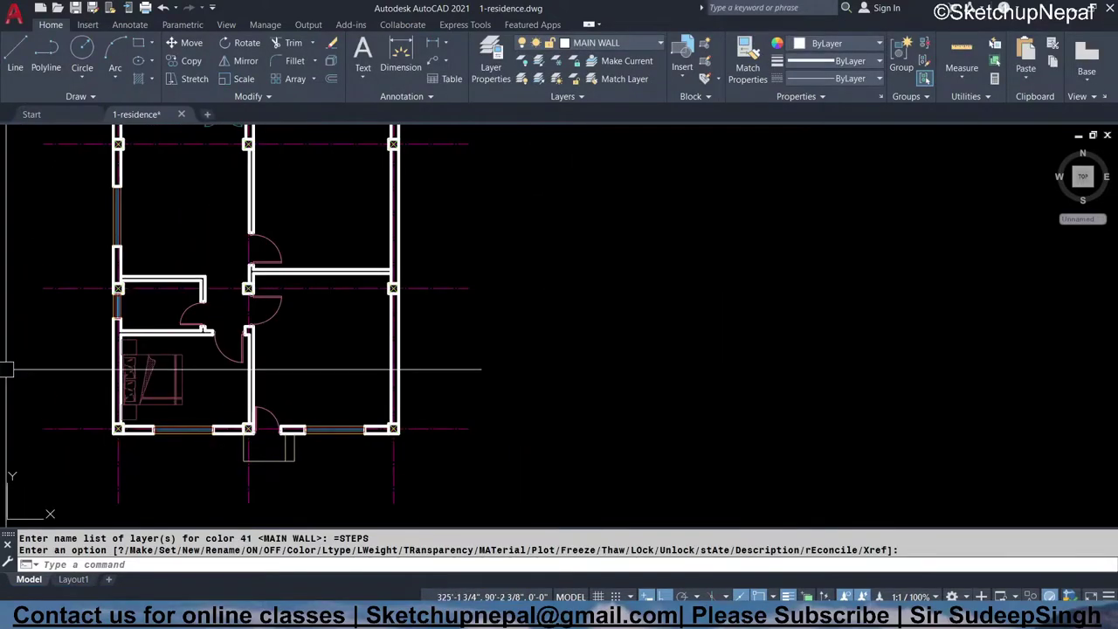
pyautogui.scroll(5, 323, 274)
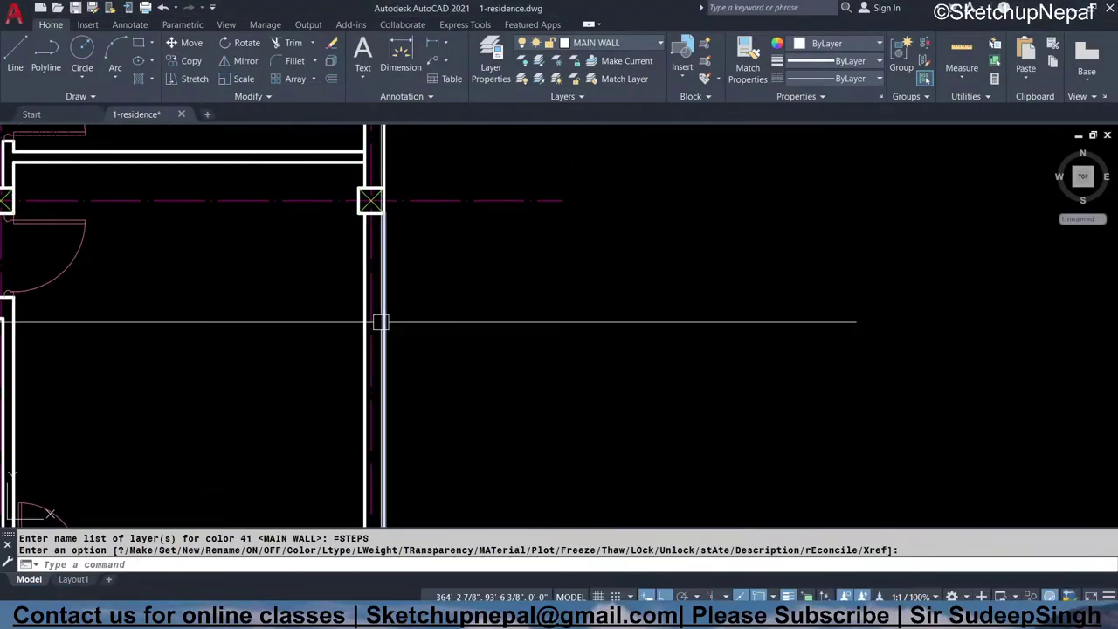
# - Start a line at the right wall, then cancel it and a stray selection window
pyautogui.write('L')
pyautogui.press('Return')
pyautogui.click(365, 389)
pyautogui.press('Escape')
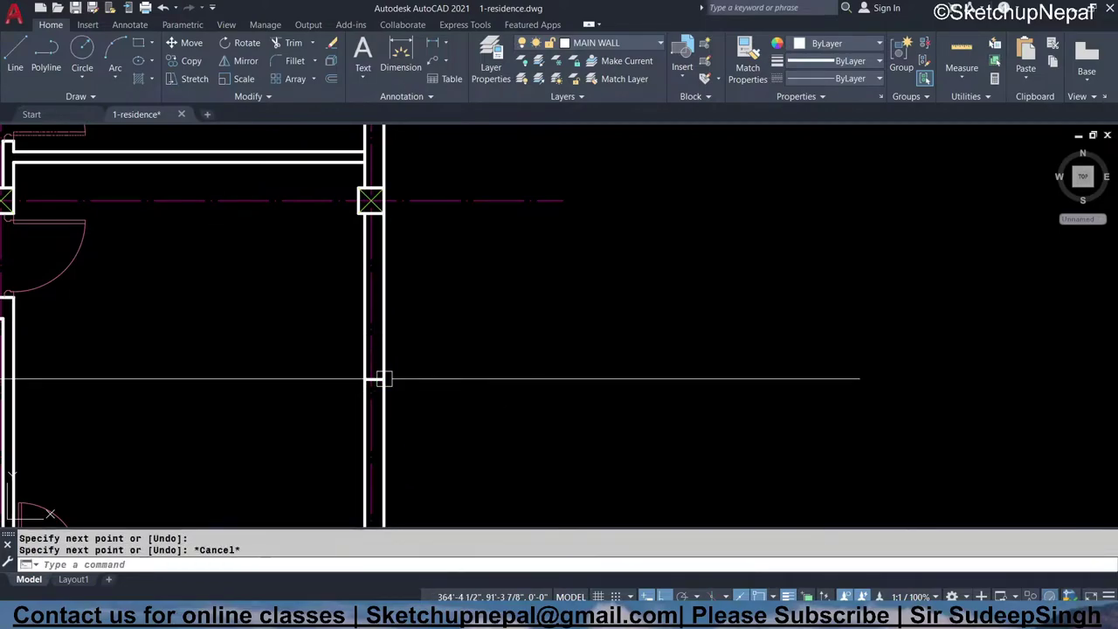
pyautogui.scroll(-2, 232, 309)
pyautogui.click(366, 368)
pyautogui.press('Escape')
# - Begin a 3' offset of a wall line, then cancel it
pyautogui.write('o')
pyautogui.press('Return')
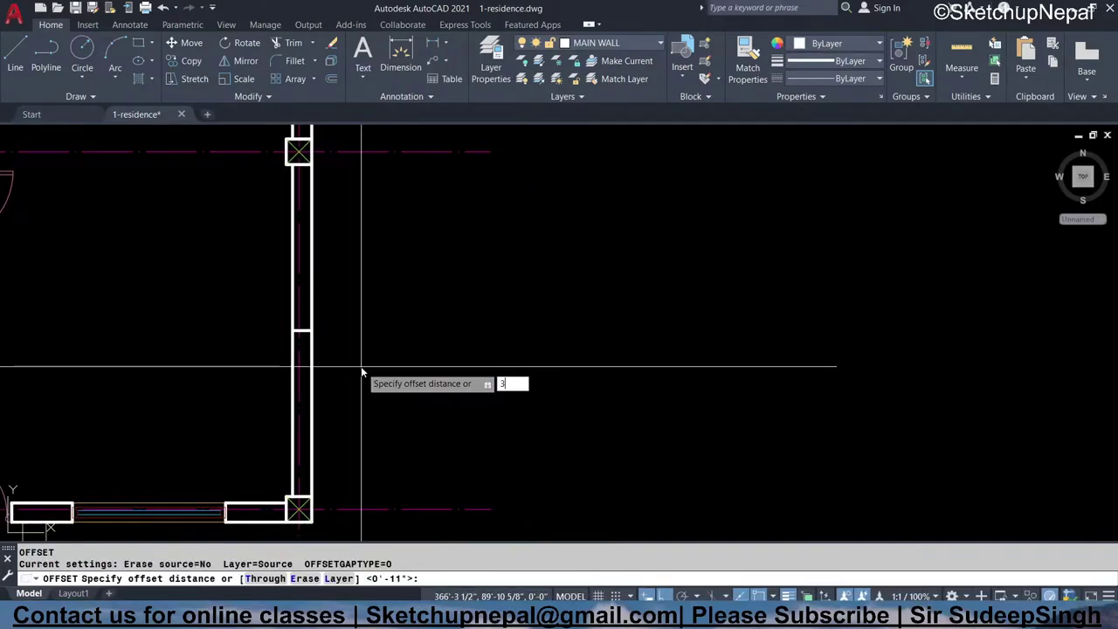
pyautogui.write("3'")
pyautogui.press('Return')
pyautogui.click(307, 330)
pyautogui.press('Escape')
pyautogui.click(244, 295)
pyautogui.press('Escape')
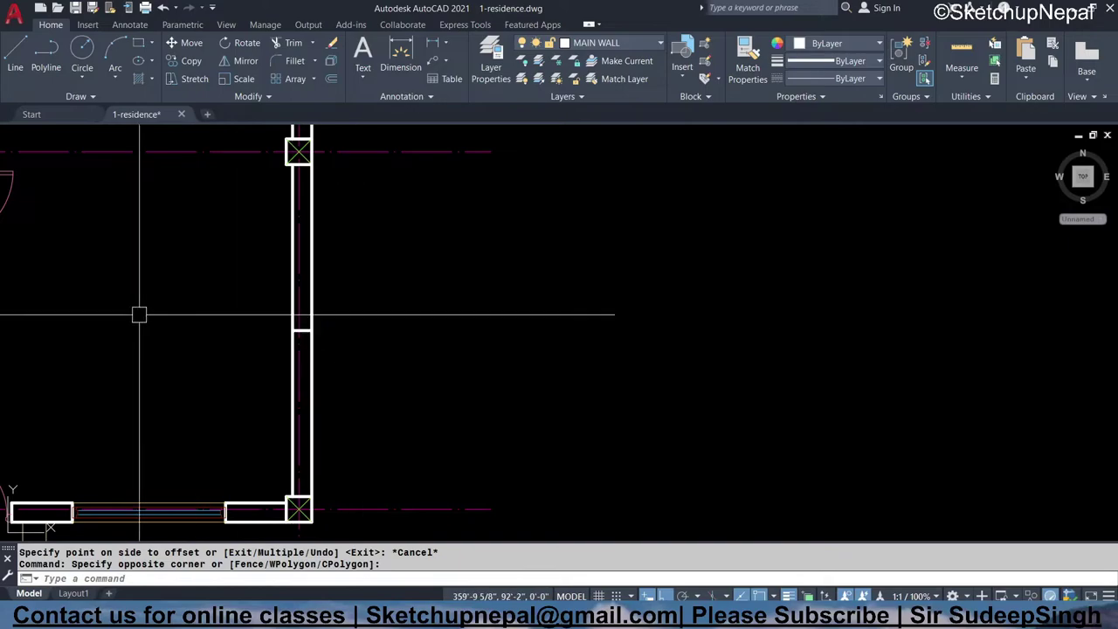
# - Select a piece of the right wall and start moving it, then cancel the move
pyautogui.scroll(-1, 258, 347)
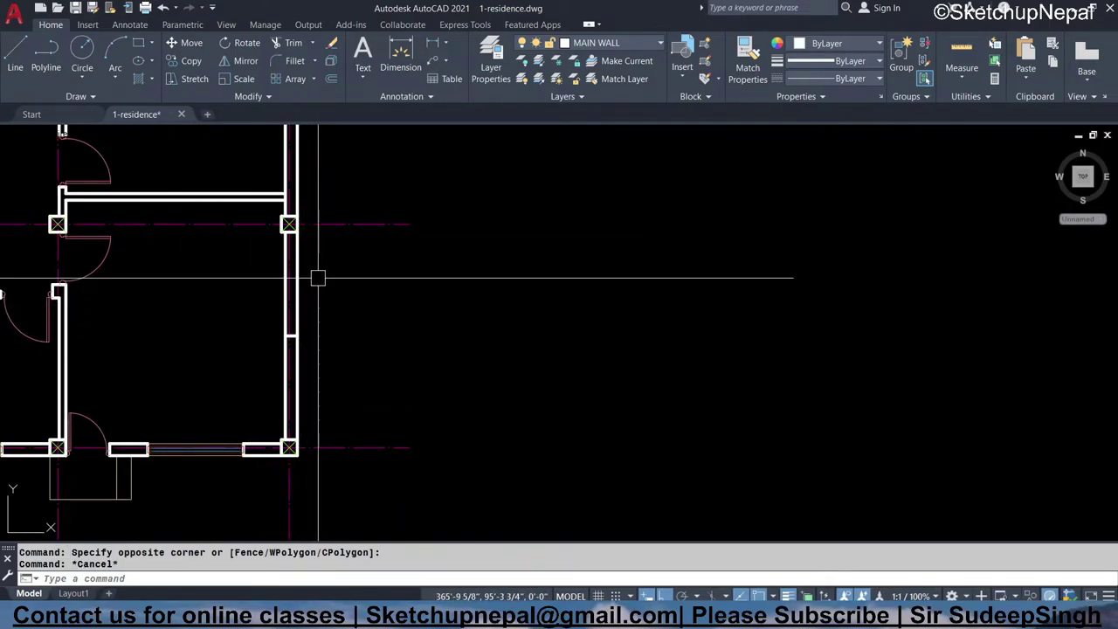
pyautogui.scroll(2, 288, 323)
pyautogui.click(276, 337)
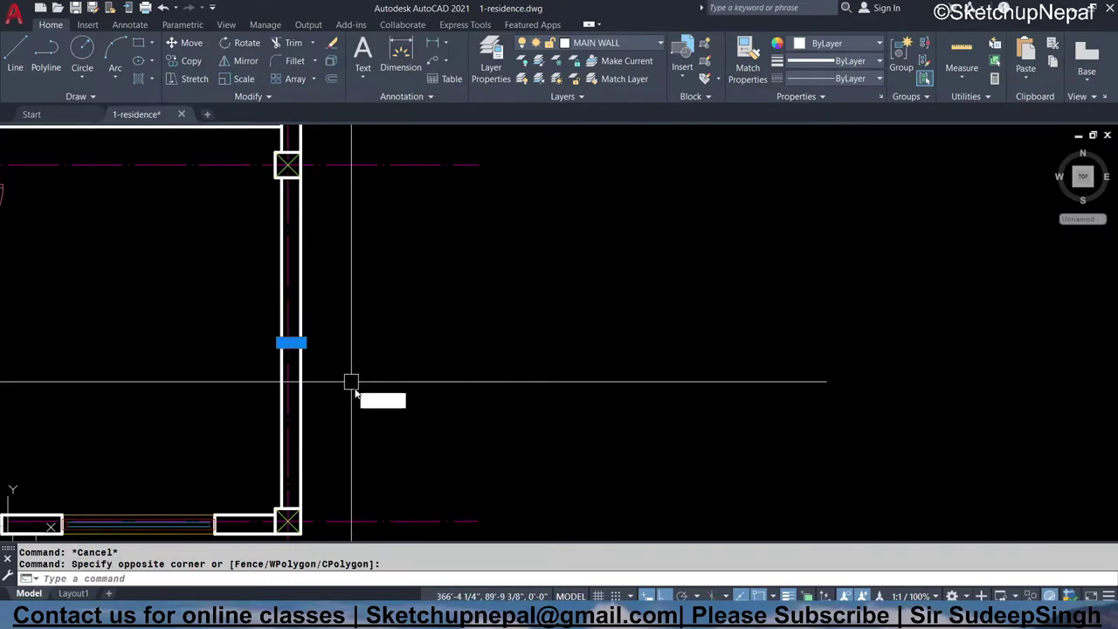
pyautogui.click(351, 381)
pyautogui.write('m')
pyautogui.press('space')
pyautogui.click(387, 282)
pyautogui.press('Escape')
pyautogui.click(184, 301)
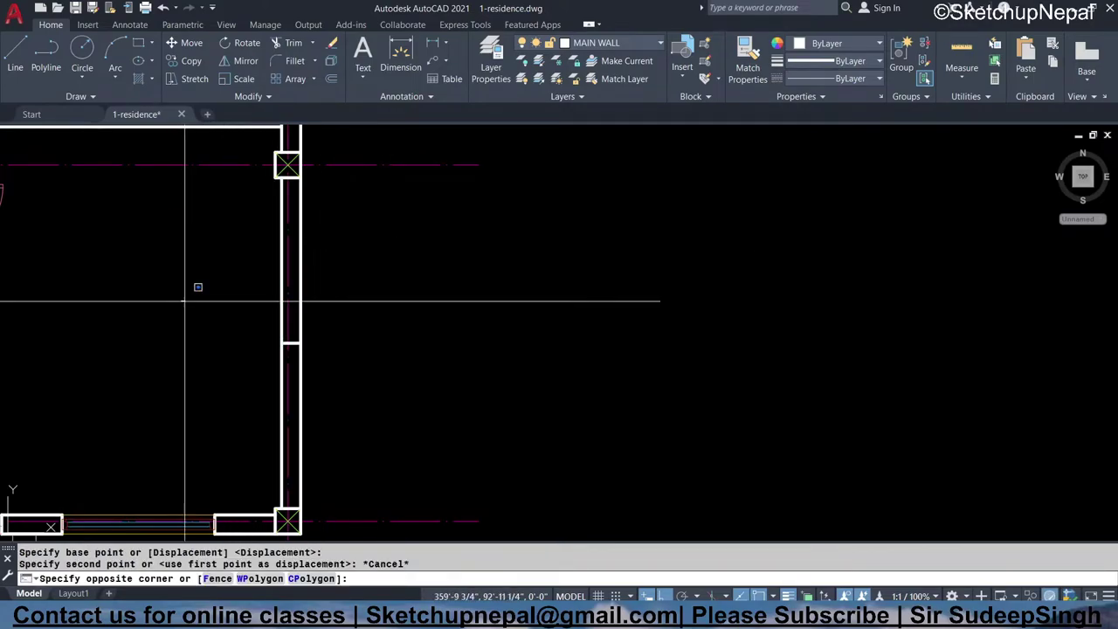
# - Select a right-wall segment and shift the plan toward the upper rooms
pyautogui.click(379, 382)
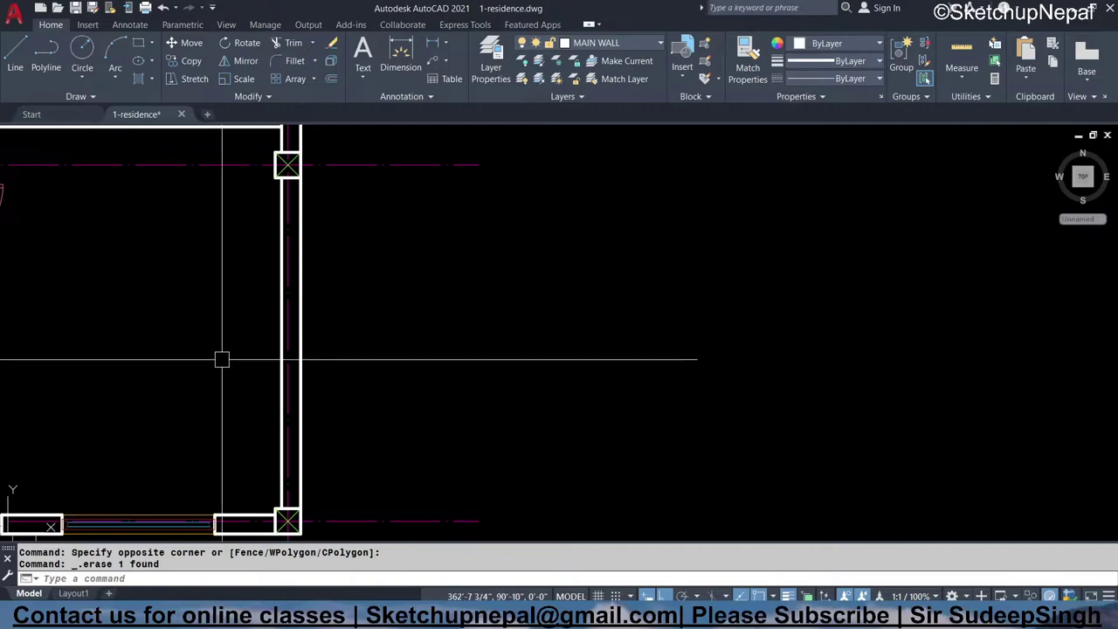
pyautogui.scroll(-2, 222, 359)
pyautogui.scroll(1, 262, 345)
pyautogui.scroll(2, 347, 337)
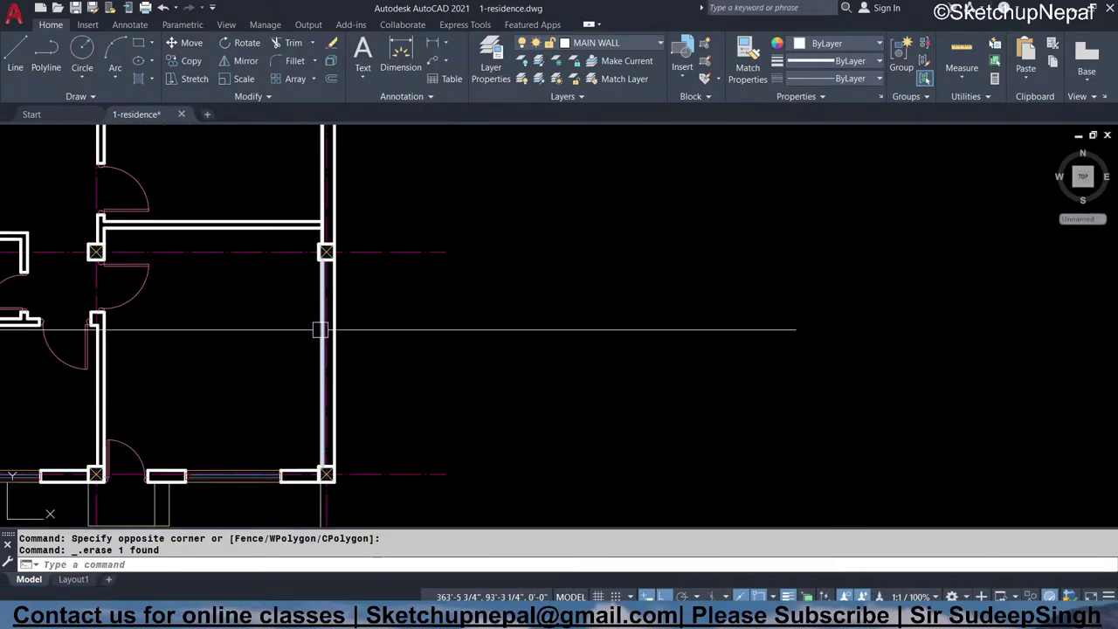
pyautogui.scroll(-2, 369, 255)
pyautogui.scroll(2, 355, 232)
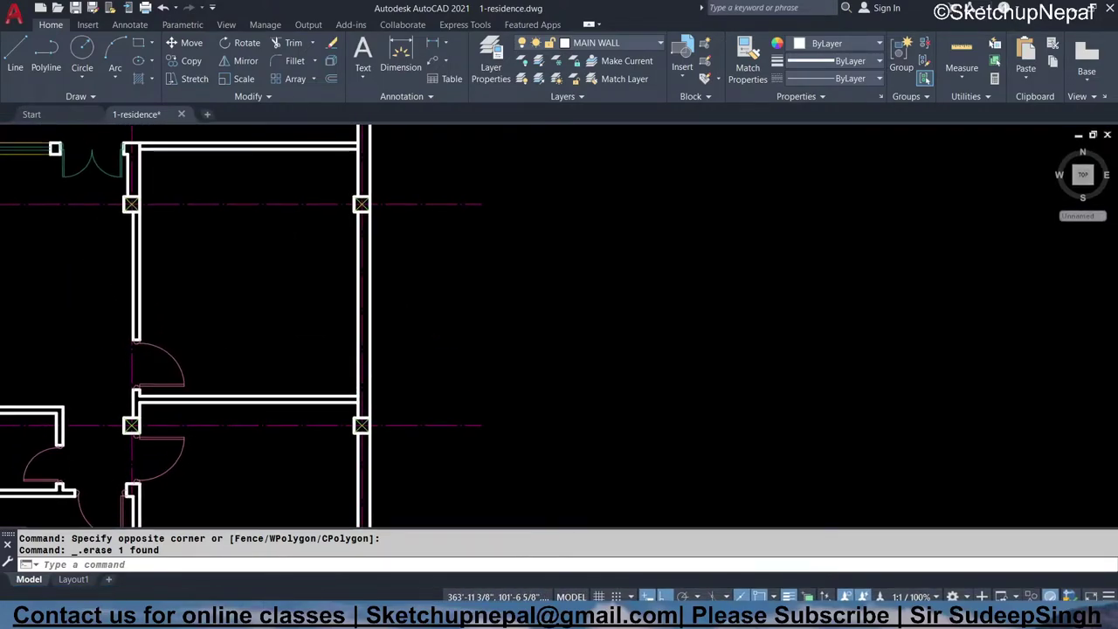
pyautogui.moveTo(372, 257); pyautogui.dragTo(361, 296, button='middle')
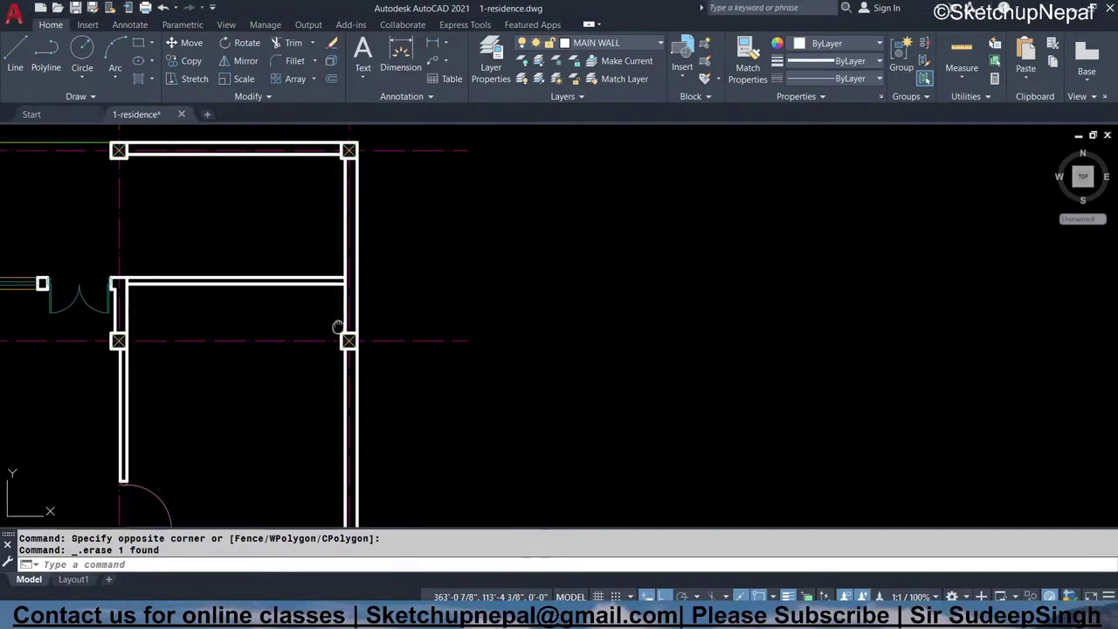
pyautogui.press('Escape')
# - Trim a wall line at the junction, then undo that trim
pyautogui.write('l')
pyautogui.press('Return')
pyautogui.scroll(3, 350, 379)
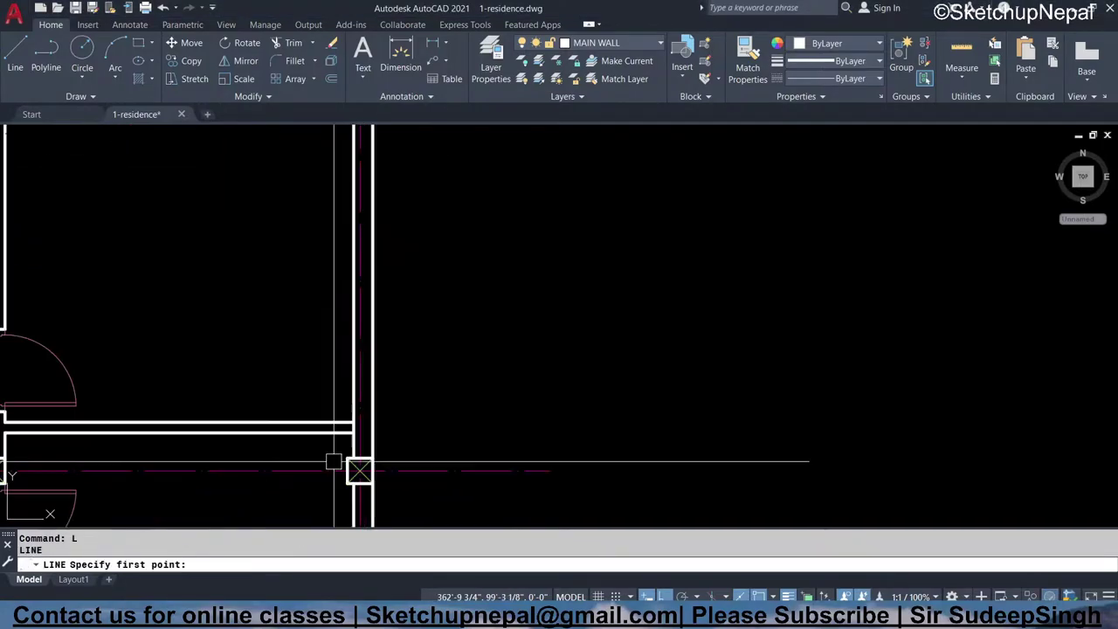
pyautogui.press('Escape')
pyautogui.write('tr')
pyautogui.press('Return')
pyautogui.scroll(-2, 404, 325)
pyautogui.click(411, 300)
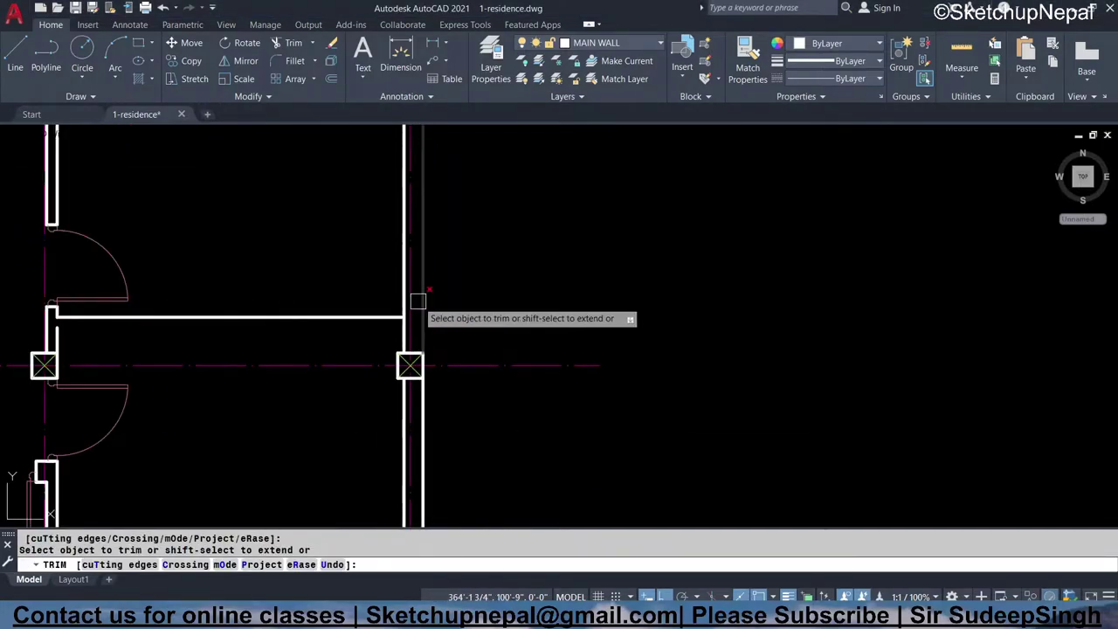
pyautogui.press('Escape')
pyautogui.hotkey('ctrl', 'z')
pyautogui.press('Escape')
pyautogui.scroll(5, 404, 332)
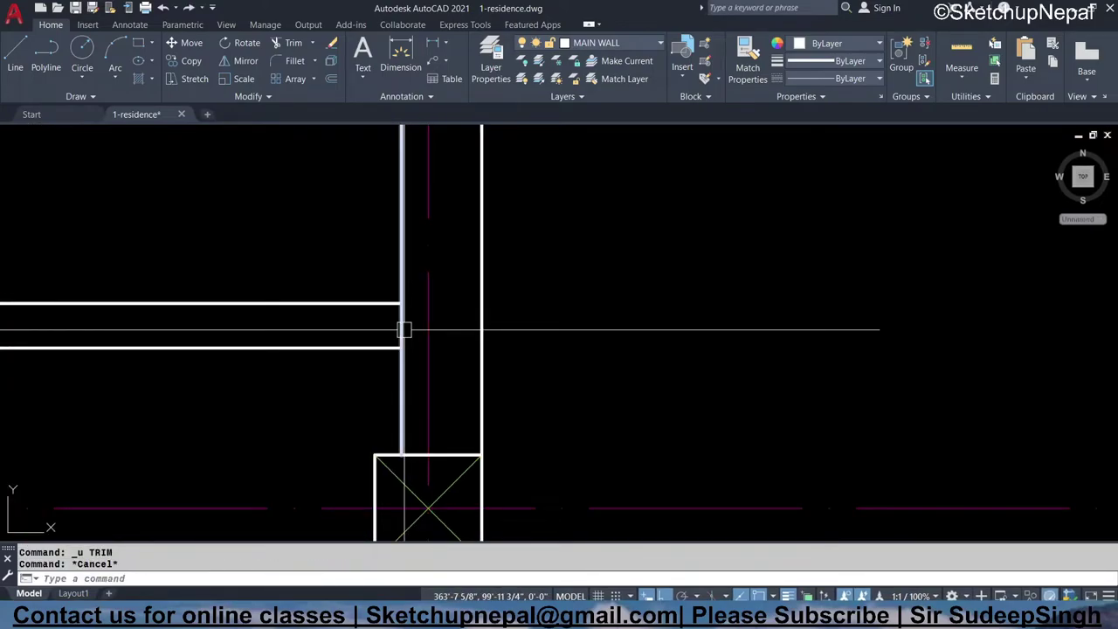
# - Restart and cancel trimming, then shift the view along the right wall
pyautogui.write('tr')
pyautogui.press('Return')
pyautogui.press('Escape')
pyautogui.scroll(-5, 402, 323)
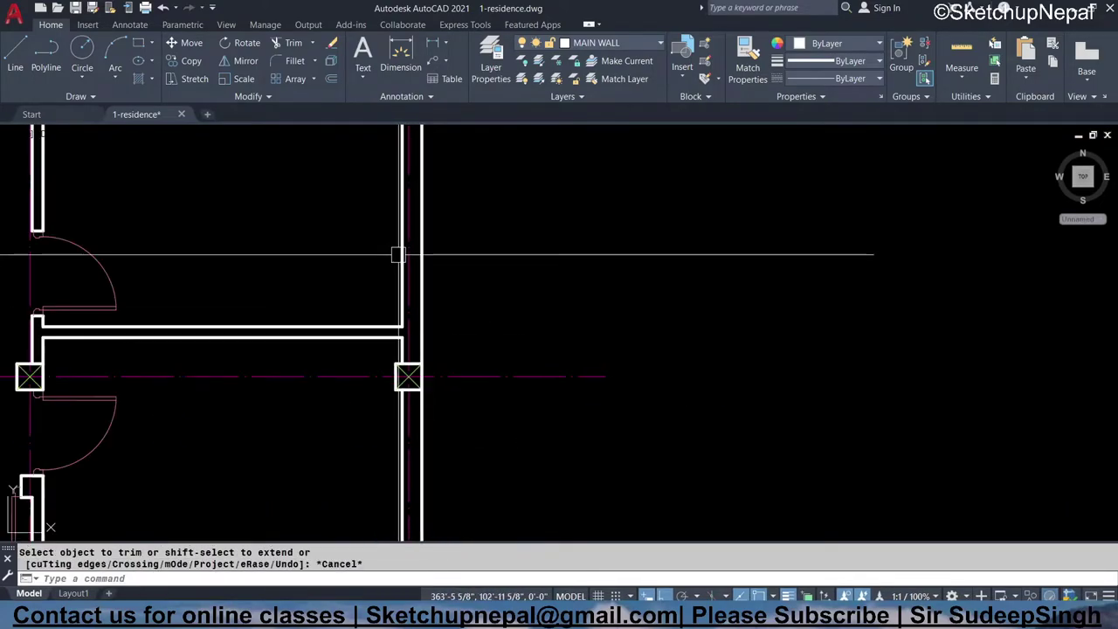
pyautogui.press('Escape')
pyautogui.moveTo(367, 357); pyautogui.dragTo(369, 335, button='middle')
# - Draw a short horizontal line out from the right wall's outer face
pyautogui.write('l')
pyautogui.press('Return')
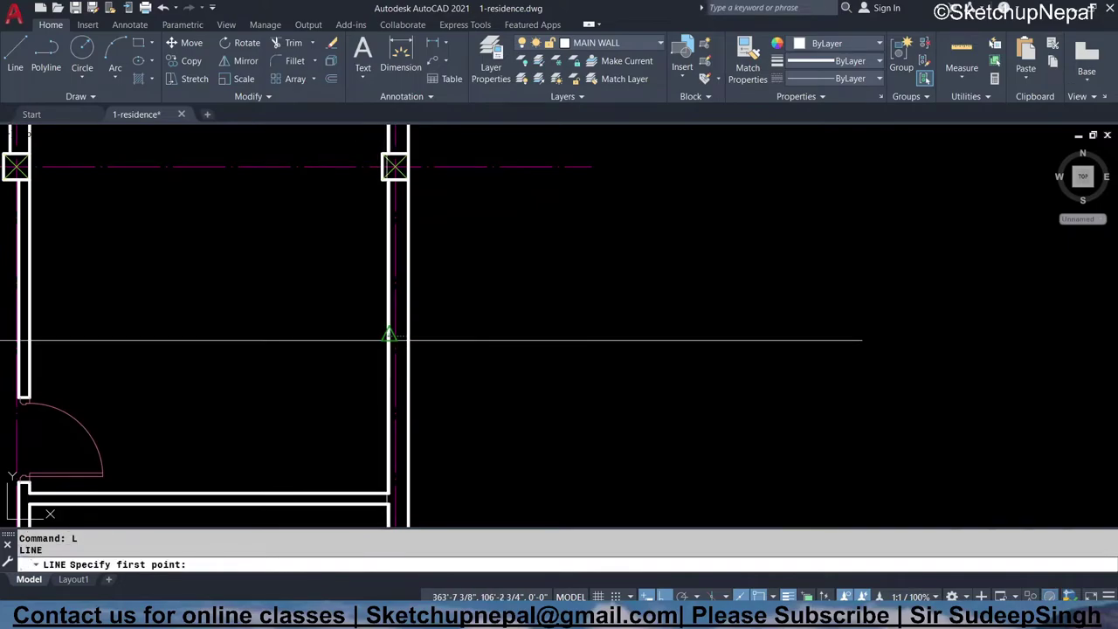
pyautogui.click(390, 336)
pyautogui.click(512, 335)
pyautogui.press('Escape')
pyautogui.press('Escape')
# - Offset that line 3' above and 3' below to mark the opening edges
pyautogui.press('o')
pyautogui.press('Return')
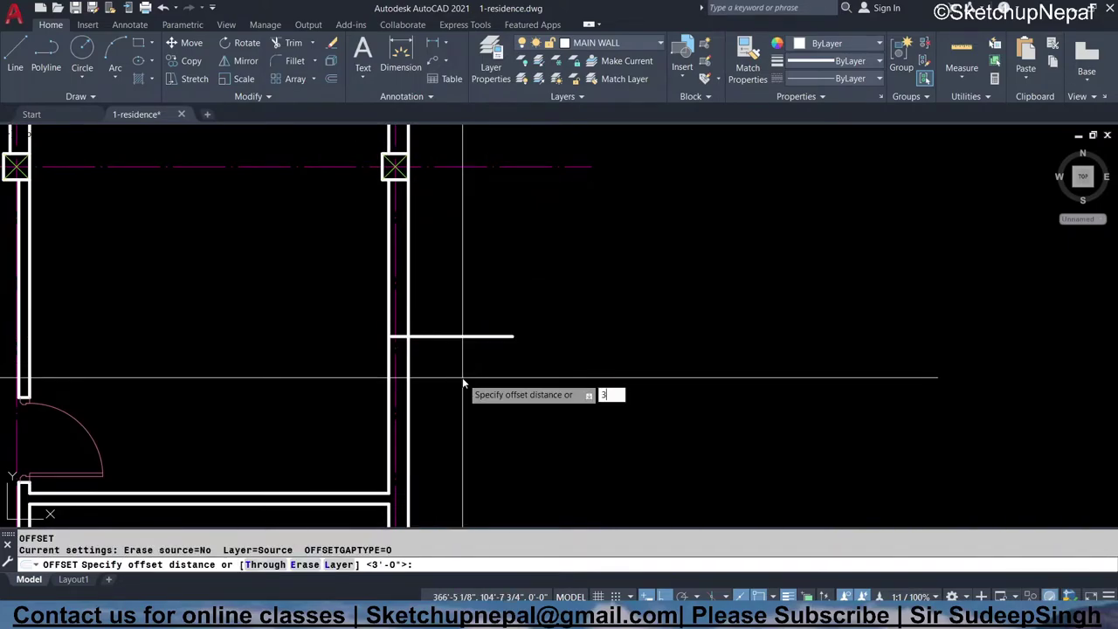
pyautogui.write("3'")
pyautogui.press('Return')
pyautogui.click(454, 335)
pyautogui.click(456, 278)
pyautogui.click(457, 337)
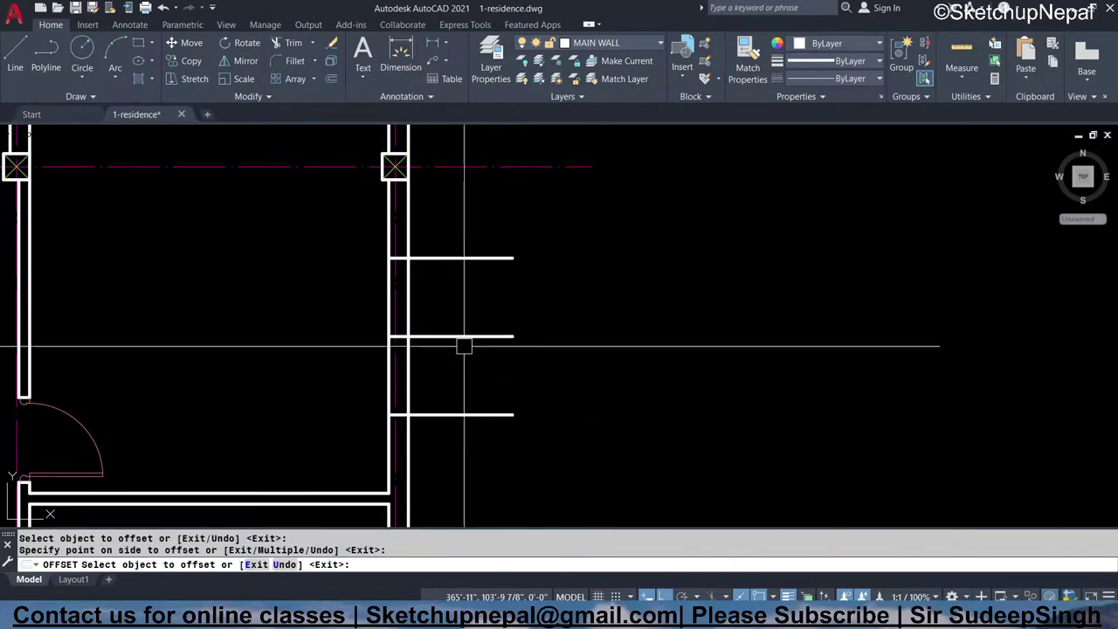
pyautogui.click(464, 344)
pyautogui.press('Escape')
pyautogui.press('Escape')
# - Trim the wall lines between the new edges and erase the middle line
pyautogui.write('tr')
pyautogui.press('Return')
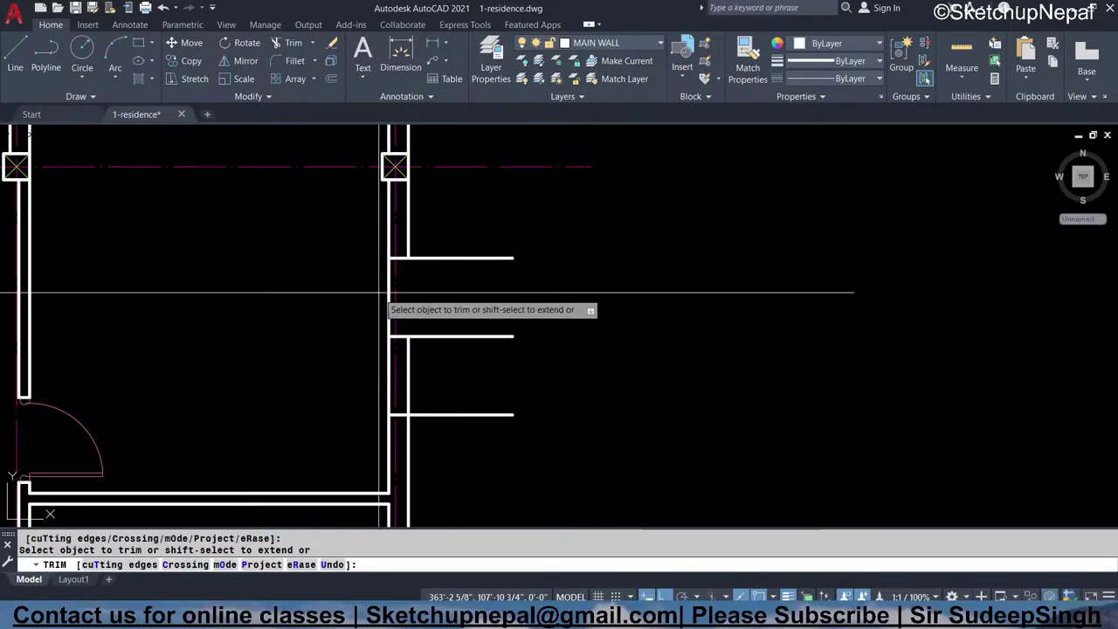
pyautogui.moveTo(383, 293); pyautogui.dragTo(393, 289)
pyautogui.click(388, 298)
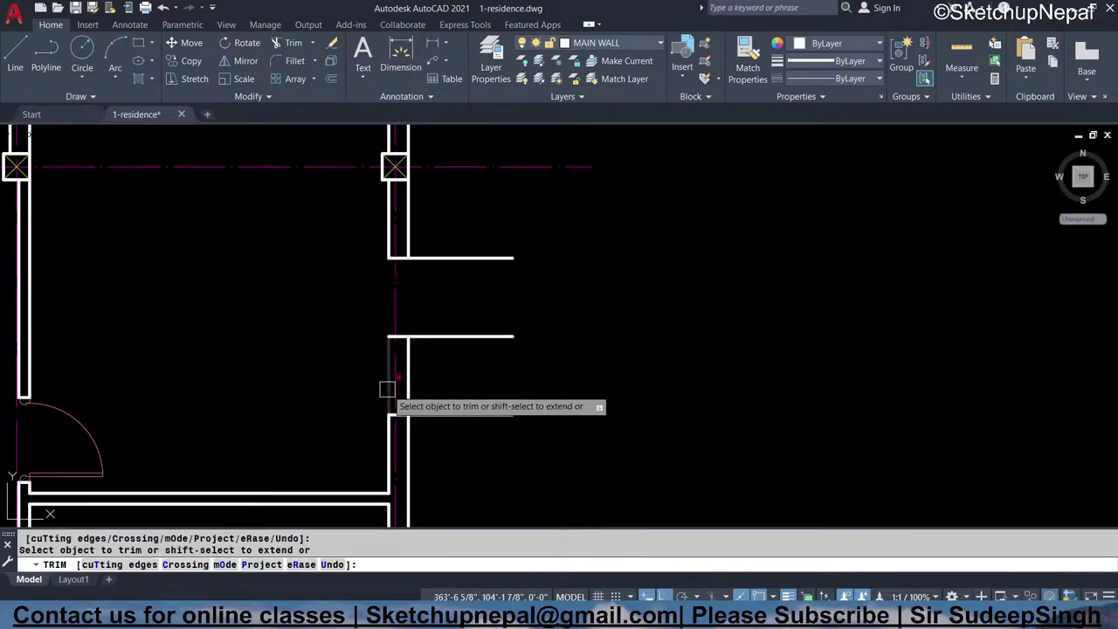
pyautogui.press('Escape')
pyautogui.click(434, 332)
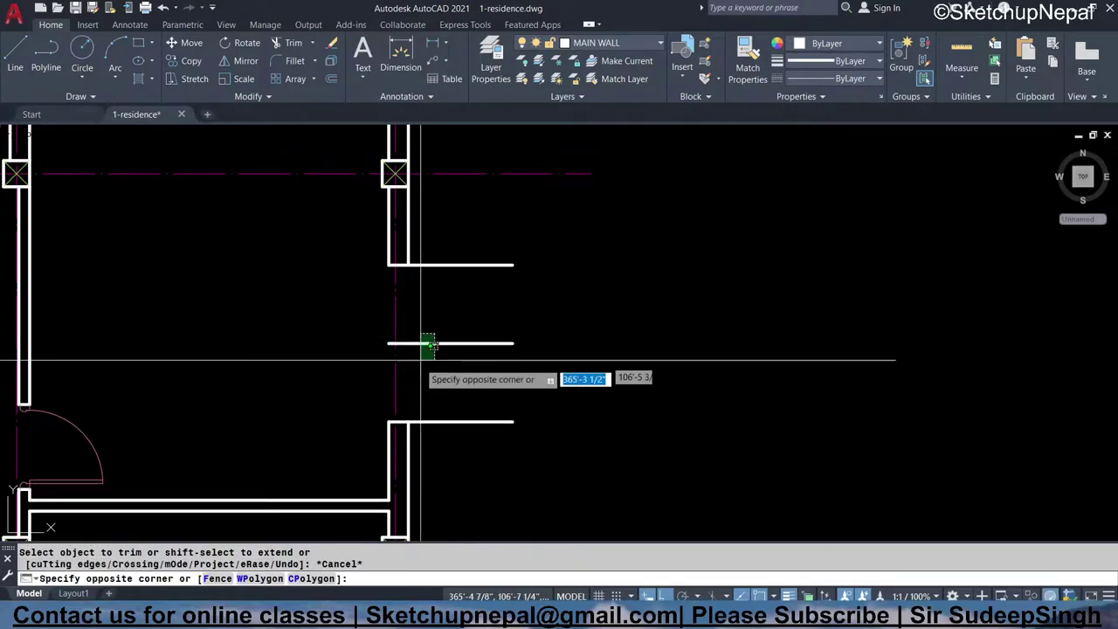
pyautogui.click(417, 349)
pyautogui.press('Delete')
# - Attempt a fillet corner between the opening lines, then cancel it
pyautogui.write('f')
pyautogui.press('Return')
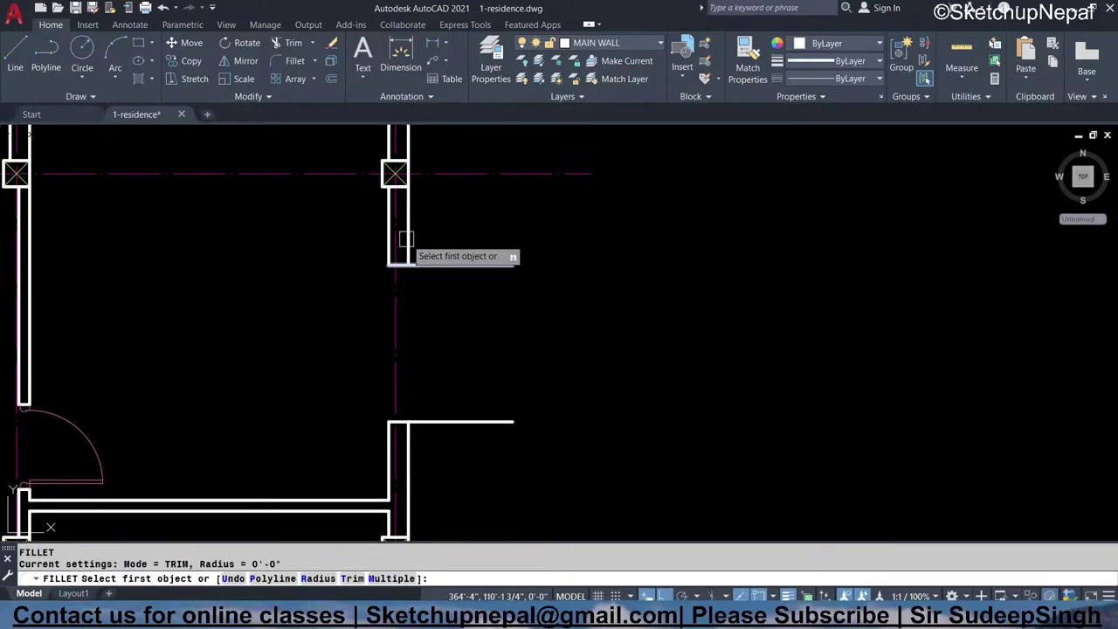
pyautogui.click(407, 255)
pyautogui.scroll(2, 407, 292)
pyautogui.scroll(-2, 407, 291)
pyautogui.scroll(3, 406, 322)
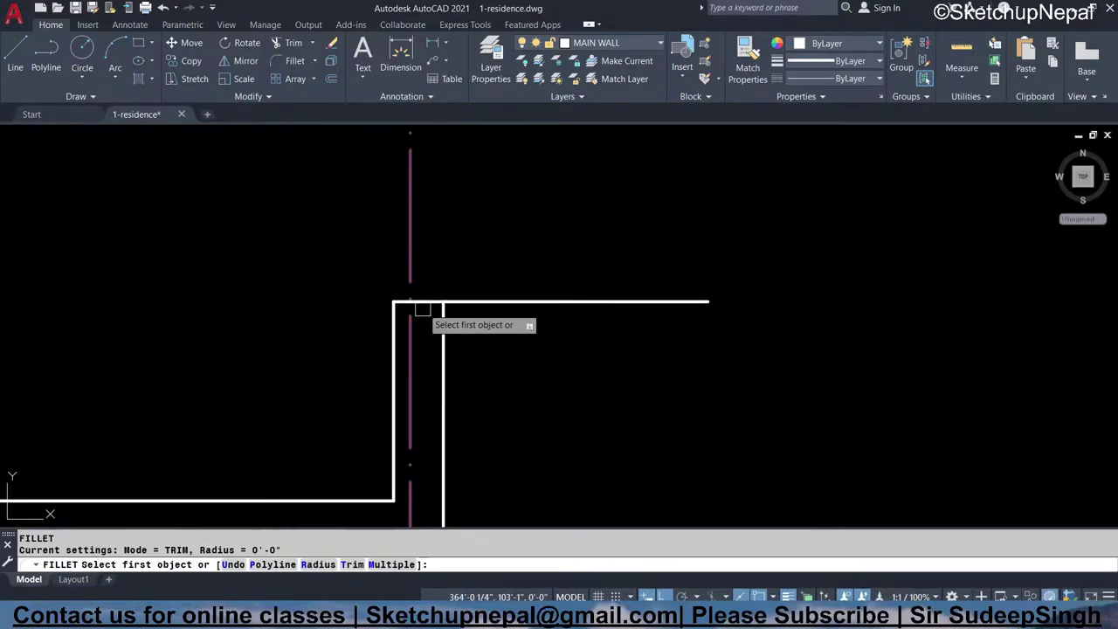
pyautogui.click(423, 309)
pyautogui.press('Escape')
pyautogui.scroll(-2, 435, 292)
# - Drop an unfinished line, pan to the wall corner and select the window sill
pyautogui.write('l')
pyautogui.press('Return')
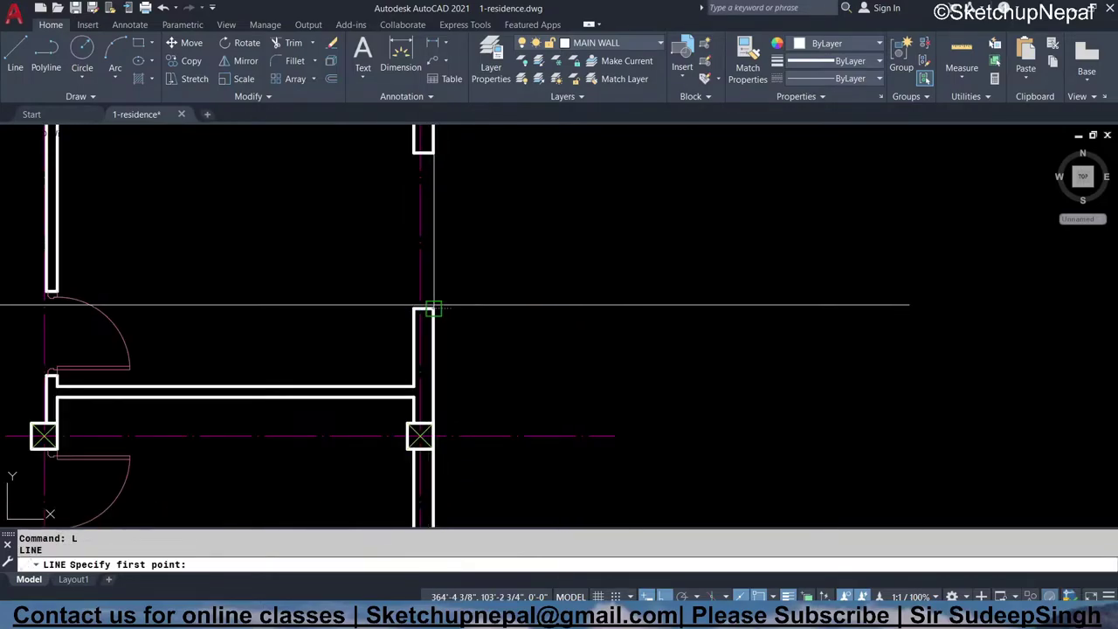
pyautogui.click(431, 309)
pyautogui.press('Escape')
pyautogui.press('Return')
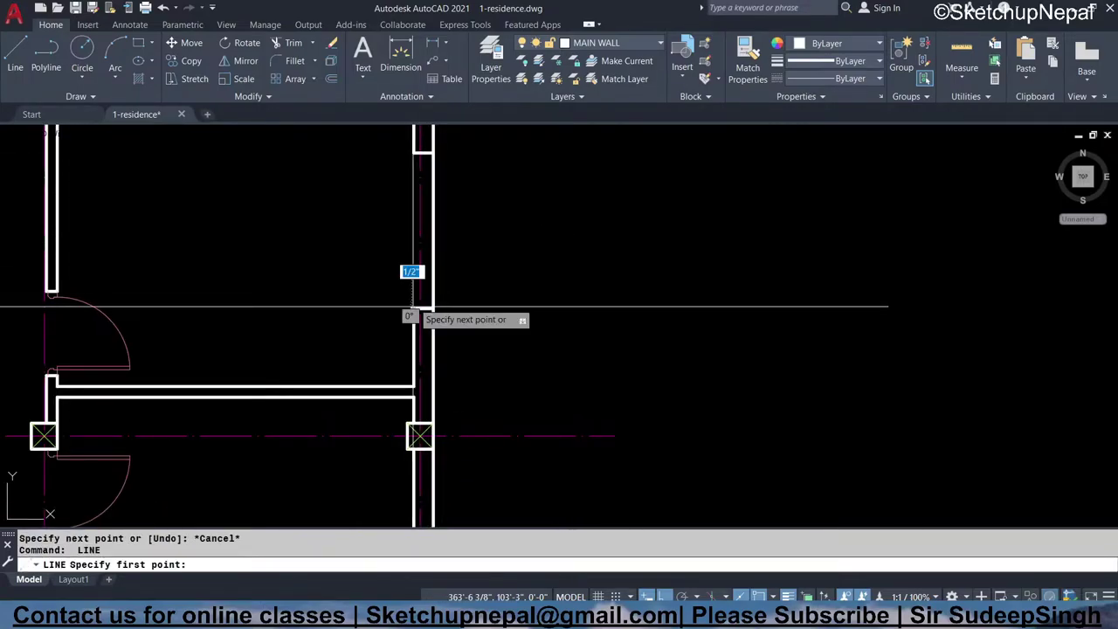
pyautogui.press('Escape')
pyautogui.moveTo(424, 157); pyautogui.dragTo(349, 410, button='middle')
pyautogui.scroll(-1, 349, 416)
pyautogui.scroll(4, 325, 375)
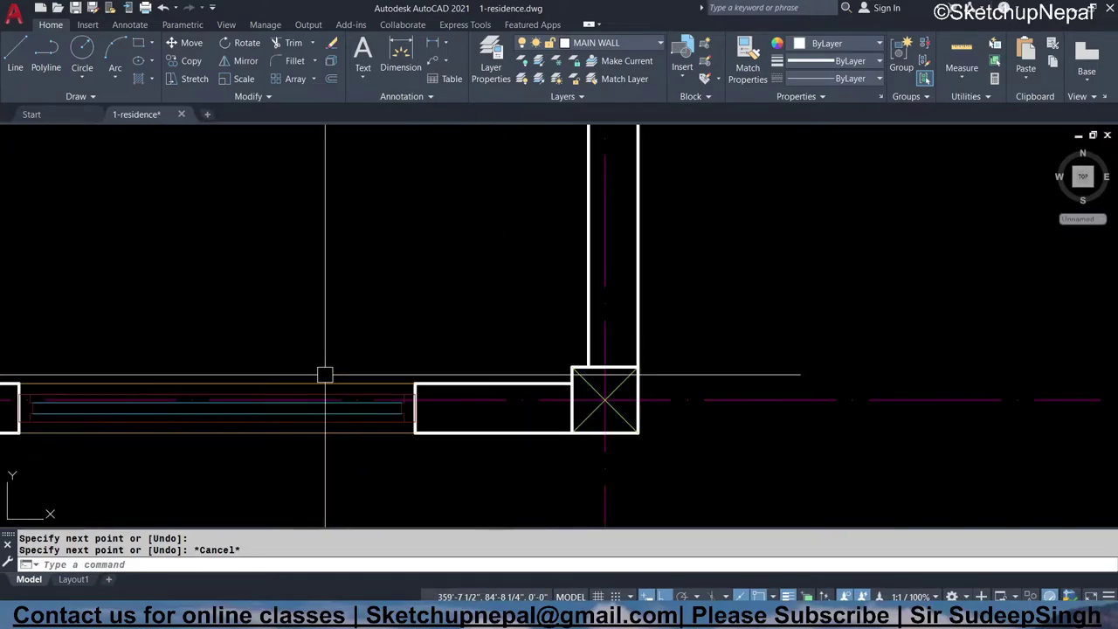
pyautogui.press('Escape')
pyautogui.click(317, 383)
# - Zoom to the bottom-wall window sill after cancelling a stray match-properties and stretch
pyautogui.write('ma')
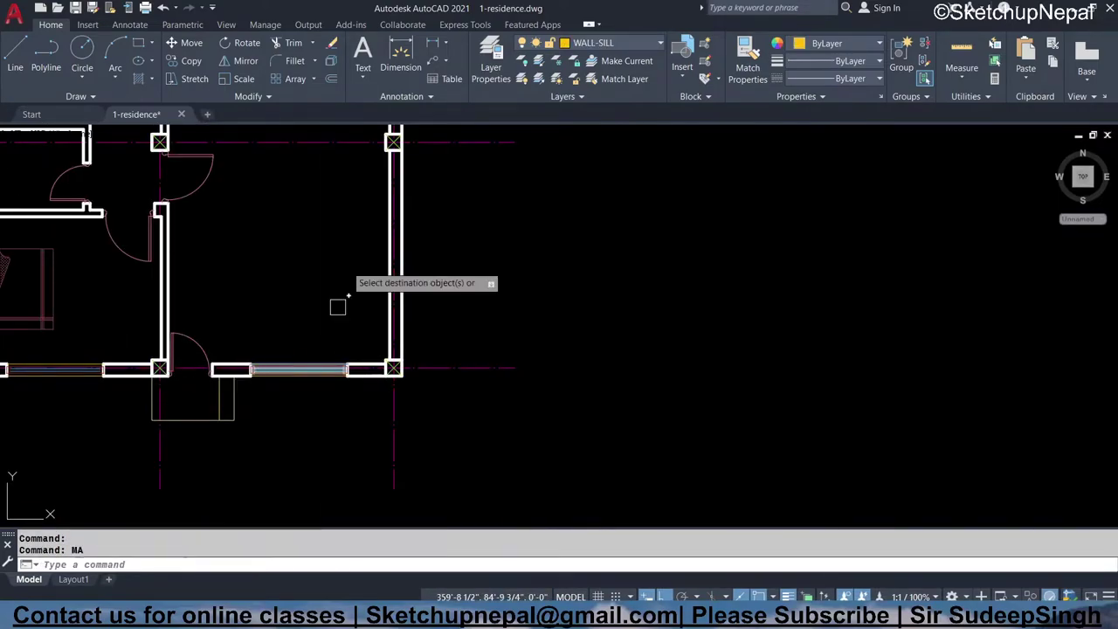
pyautogui.press('Return')
pyautogui.scroll(3, 337, 304)
pyautogui.scroll(2, 312, 451)
pyautogui.moveTo(350, 242)
pyautogui.mouseDown(button='middle')
pyautogui.moveTo(355, 199)
pyautogui.moveTo(262, 326)
pyautogui.mouseUp(button='middle')
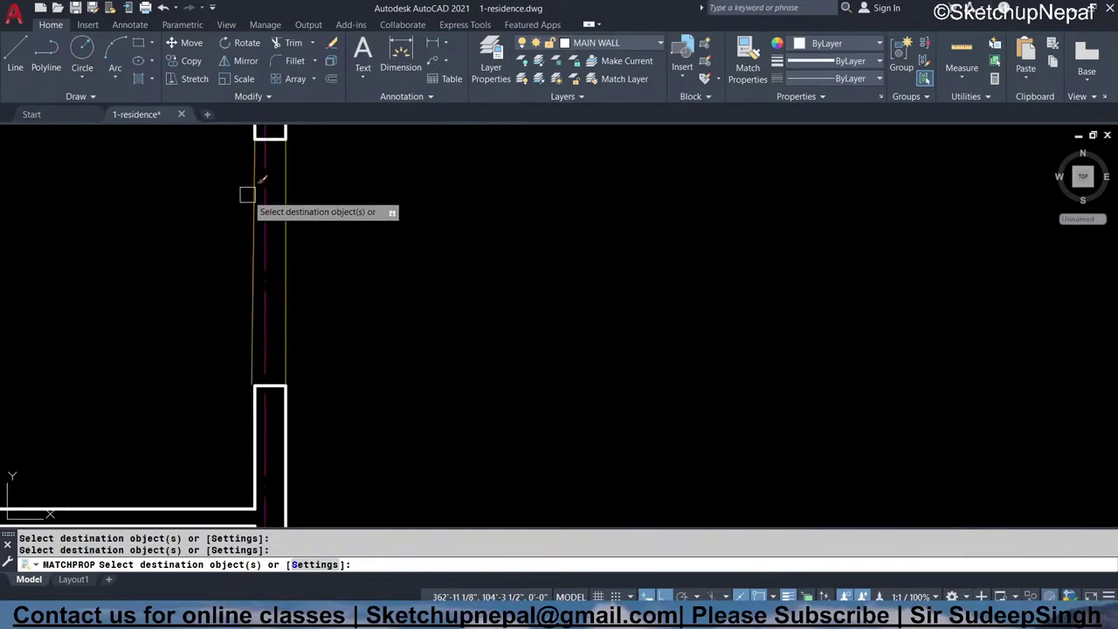
pyautogui.scroll(4, 247, 356)
pyautogui.scroll(6, 262, 442)
pyautogui.press('Escape')
pyautogui.click(245, 354)
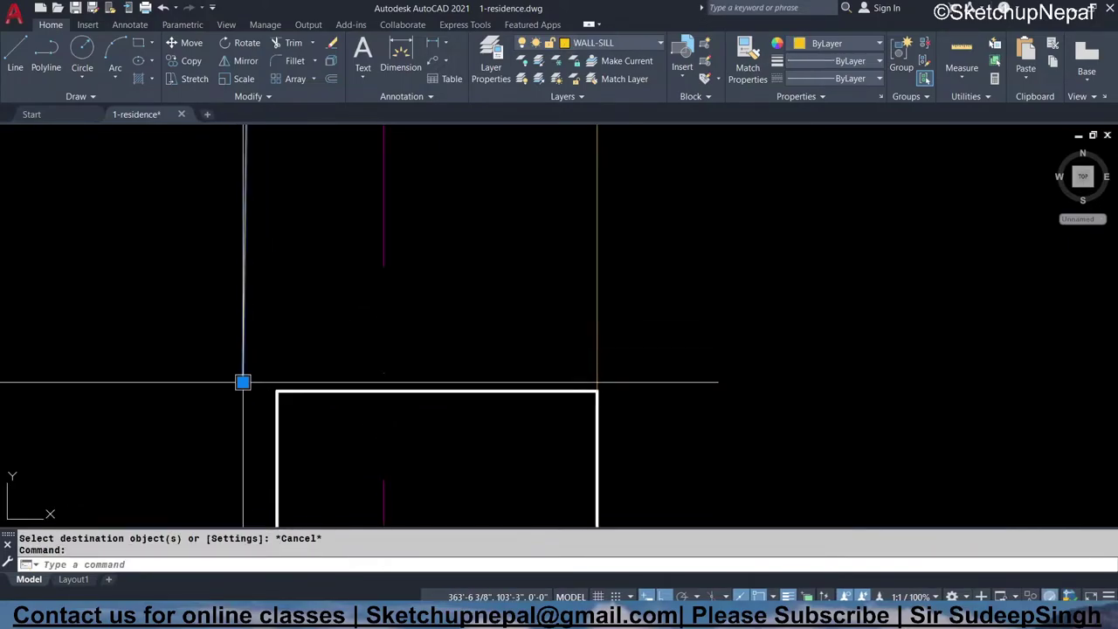
pyautogui.click(242, 382)
pyautogui.press('Escape')
pyautogui.scroll(-2, 255, 454)
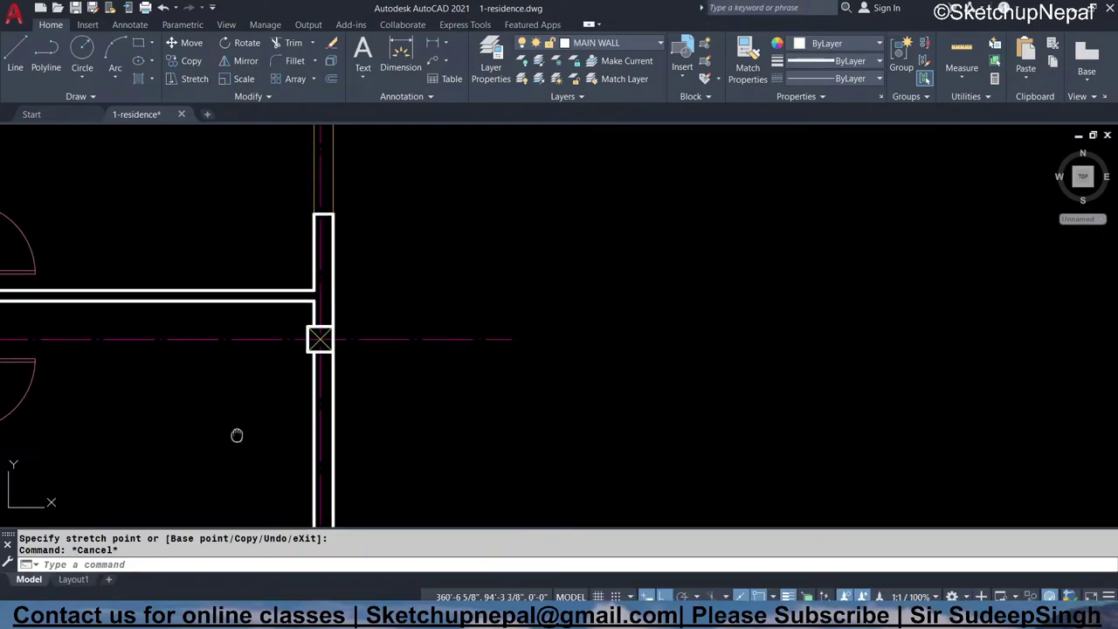
pyautogui.scroll(-2, 284, 379)
pyautogui.scroll(4, 296, 394)
# - Copy the bottom-wall window sill to a spot beside the plan
pyautogui.click(300, 390)
pyautogui.write('co')
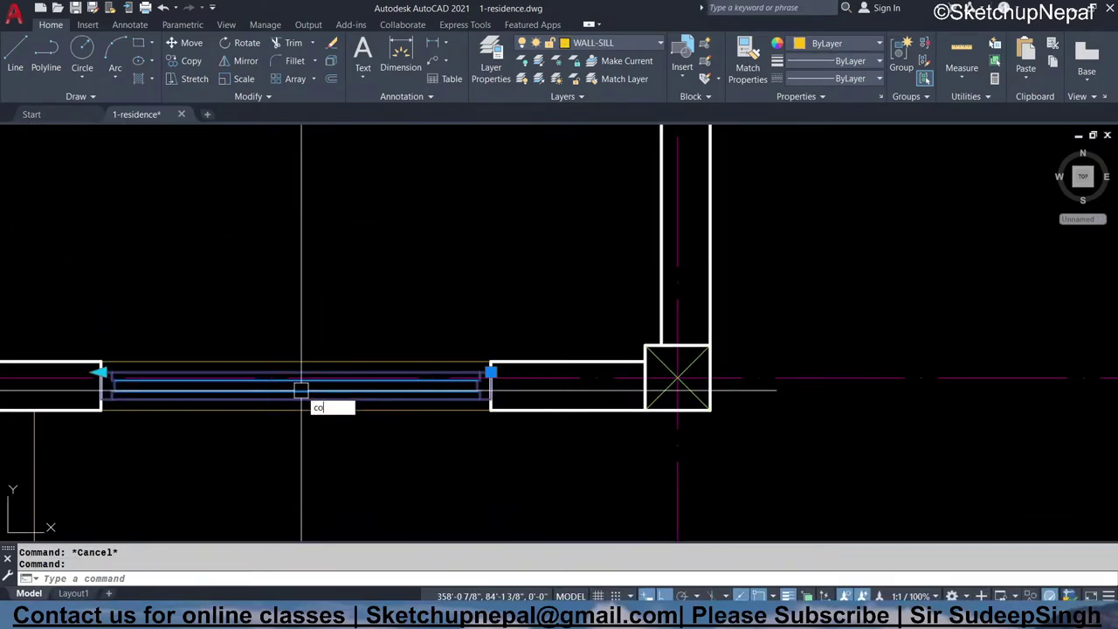
pyautogui.press('Return')
pyautogui.click(300, 389)
pyautogui.scroll(-3, 224, 454)
pyautogui.scroll(2, 350, 394)
pyautogui.scroll(2, 301, 424)
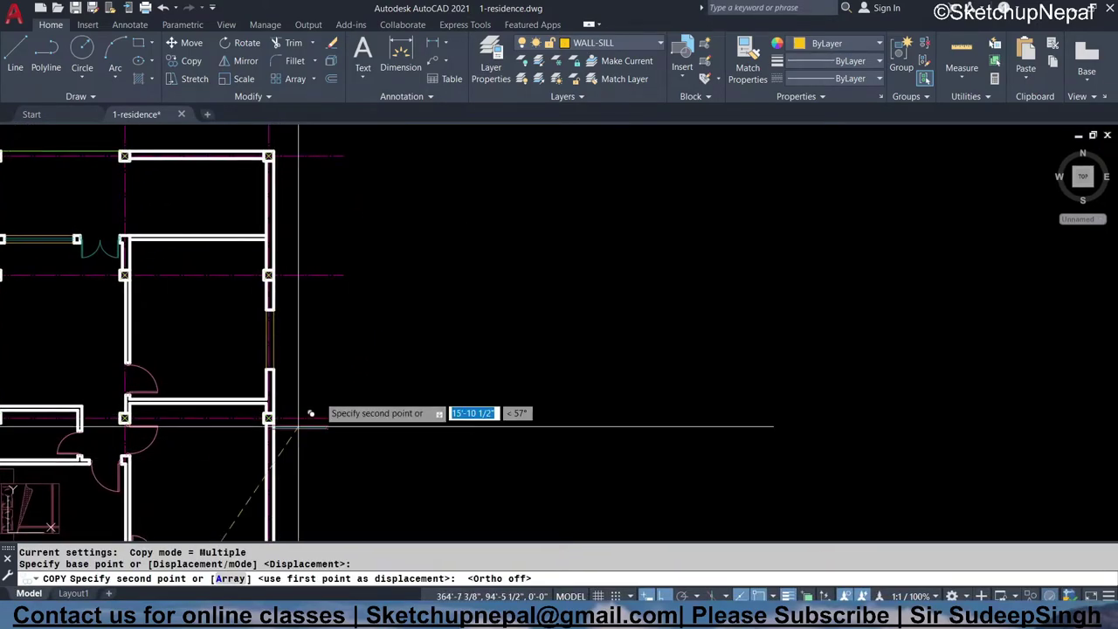
pyautogui.scroll(2, 288, 393)
pyautogui.click(274, 369)
pyautogui.press('Escape')
pyautogui.scroll(2, 239, 379)
# - Turn Ortho on and rotate the copied sill 90° to stand upright
pyautogui.press('F8')
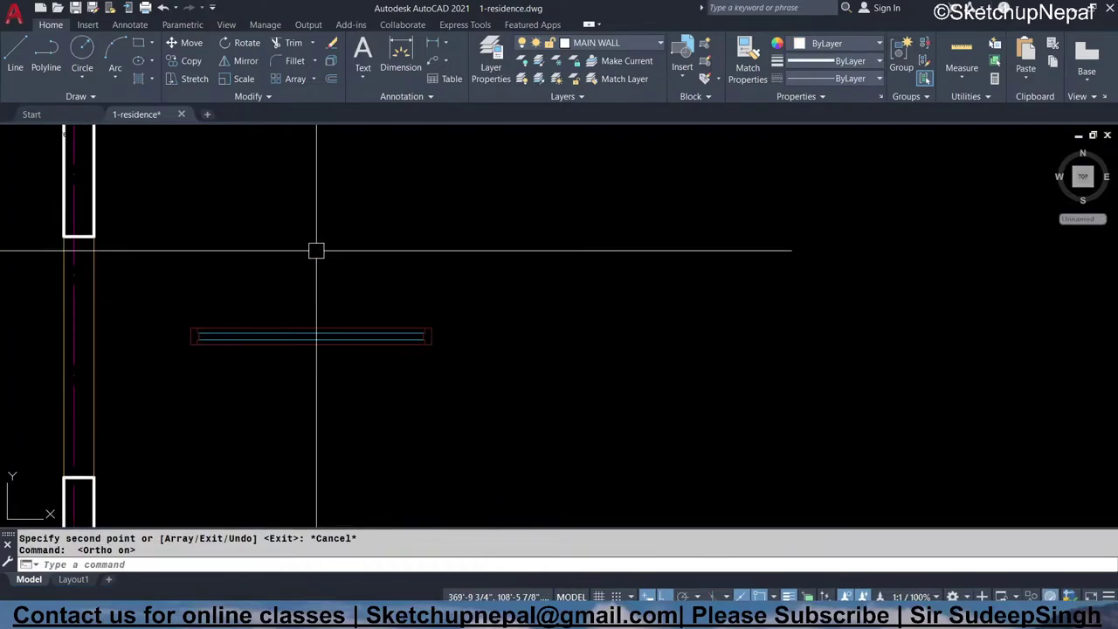
pyautogui.click(267, 337)
pyautogui.click(265, 394)
pyautogui.click(275, 389)
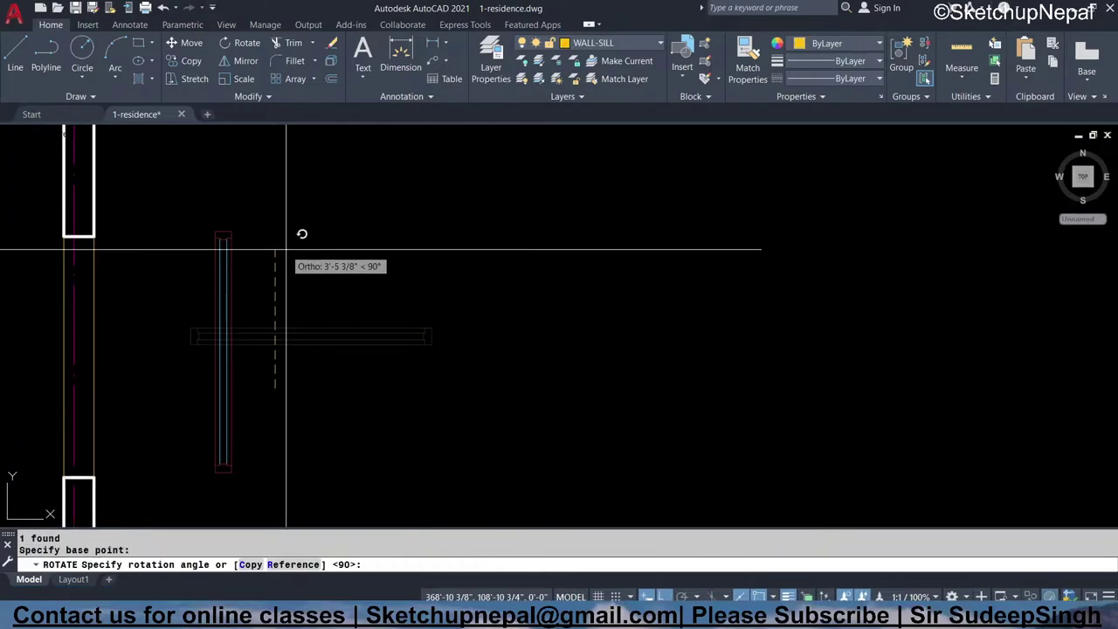
pyautogui.click(299, 232)
pyautogui.press('Escape')
pyautogui.click(242, 321)
# - Move the upright sill into the left wall opening
pyautogui.click(197, 359)
pyautogui.press('m')
pyautogui.press('Return')
pyautogui.click(222, 231)
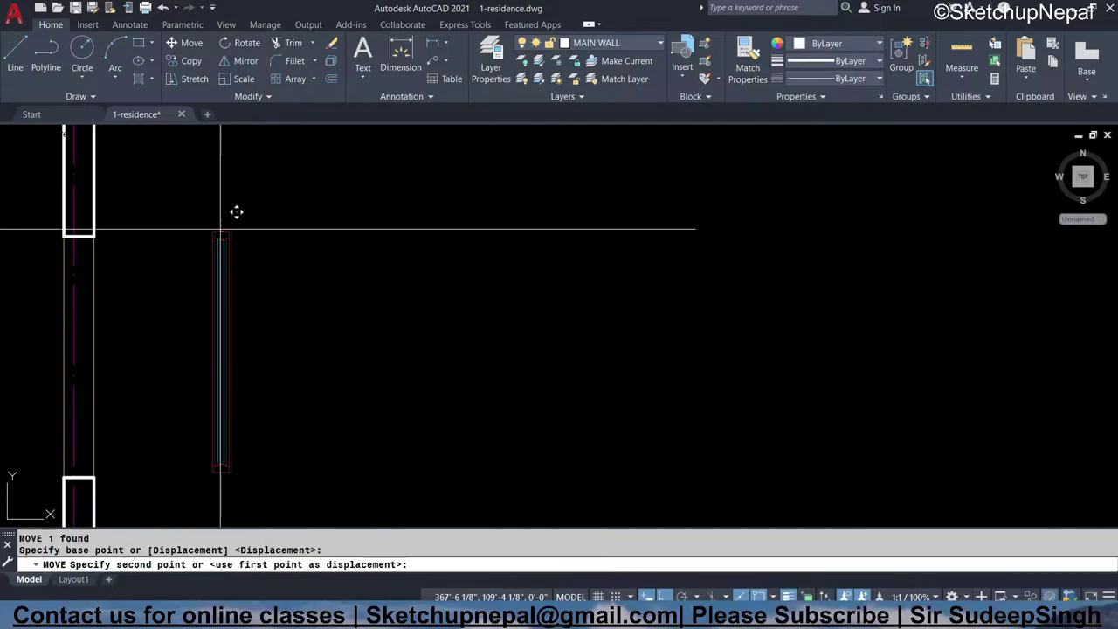
pyautogui.click(103, 252)
pyautogui.scroll(2, 112, 287)
# - Move the sill again, taking its corner as the base point
pyautogui.click(111, 287)
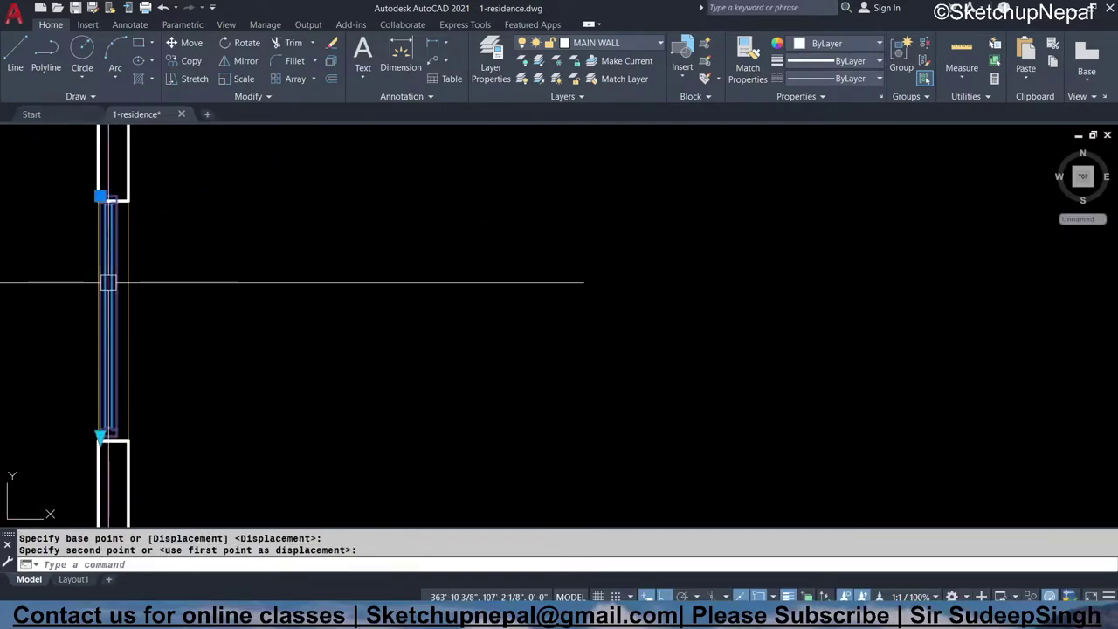
pyautogui.press('m')
pyautogui.press('Return')
pyautogui.click(198, 288)
pyautogui.scroll(3, 123, 420)
pyautogui.click(175, 443)
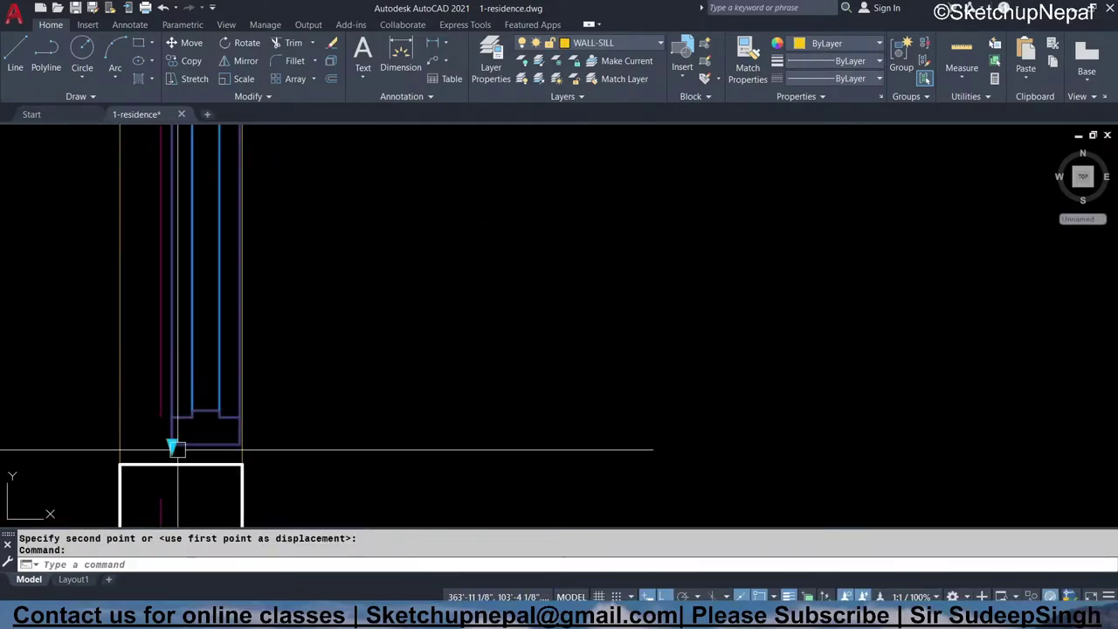
pyautogui.moveTo(174, 444); pyautogui.dragTo(200, 375, button='middle')
# - Snap the sill's bottom corner to the wall end so it fits between the jambs
pyautogui.click(200, 375)
pyautogui.press('m')
pyautogui.press('Return')
pyautogui.click(209, 398)
pyautogui.click(213, 386)
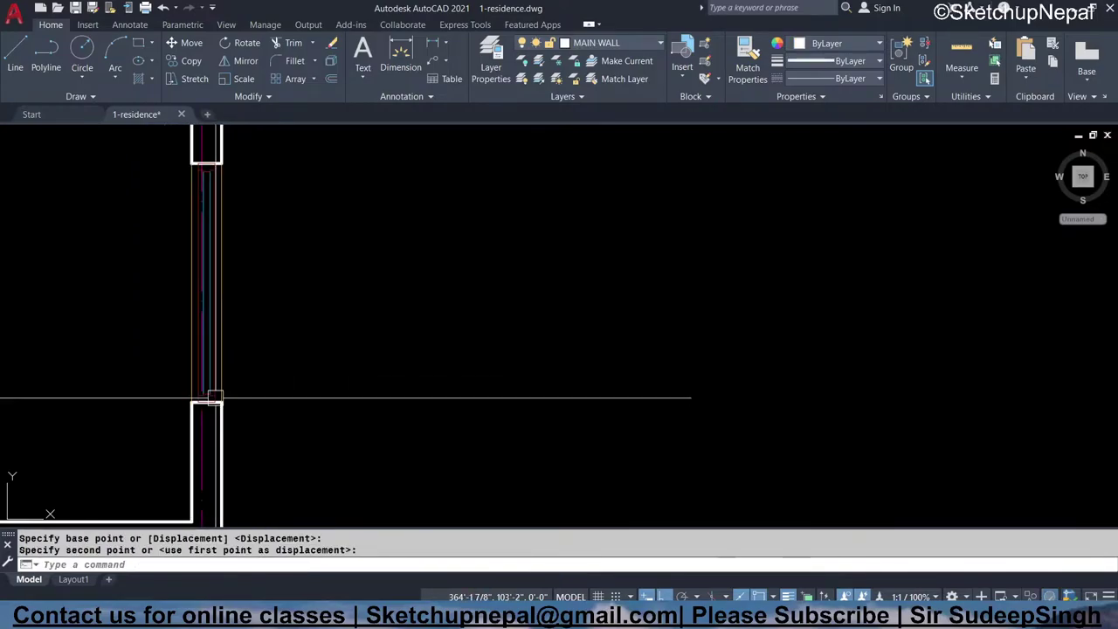
pyautogui.scroll(-3, 213, 385)
pyautogui.moveTo(262, 367)
pyautogui.mouseDown(button='middle')
pyautogui.moveTo(367, 349)
pyautogui.moveTo(460, 360)
pyautogui.mouseUp(button='middle')
# - Window-select and erase the leftover object at the end of the left-wall sill
pyautogui.scroll(2, 217, 429)
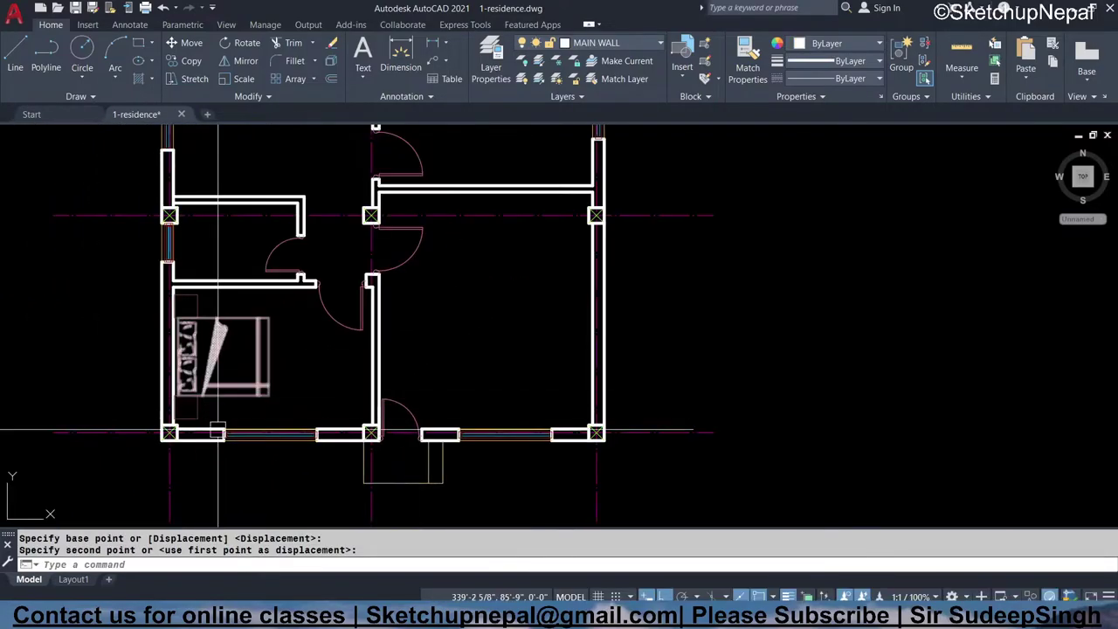
pyautogui.scroll(1, 77, 339)
pyautogui.scroll(1, 105, 323)
pyautogui.scroll(1, 140, 297)
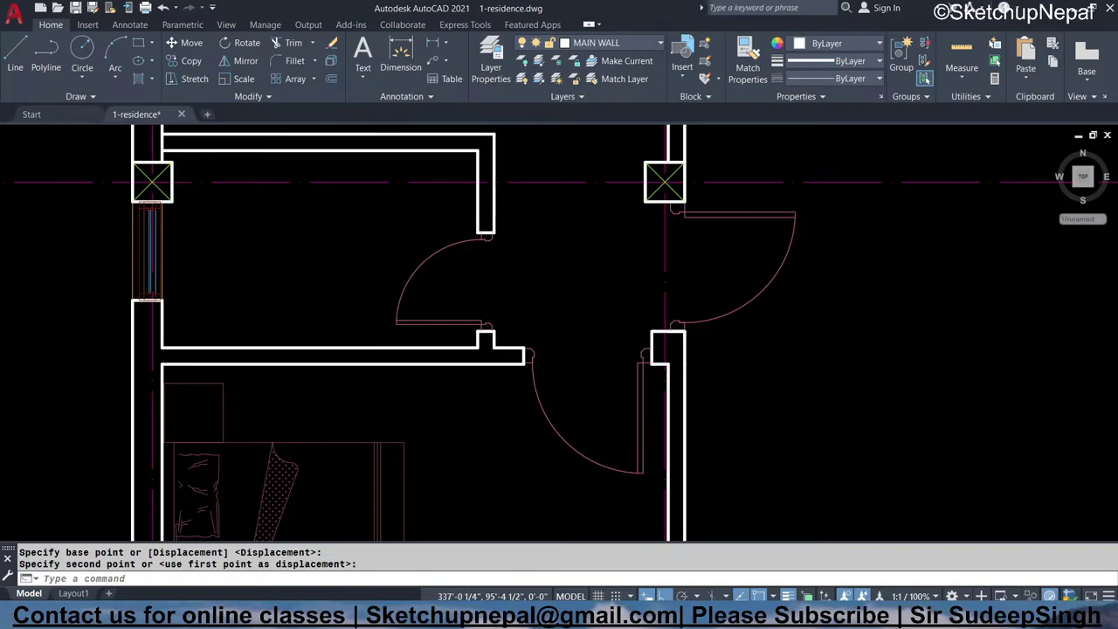
pyautogui.scroll(2, 172, 274)
pyautogui.scroll(2, 172, 274)
pyautogui.click(188, 345)
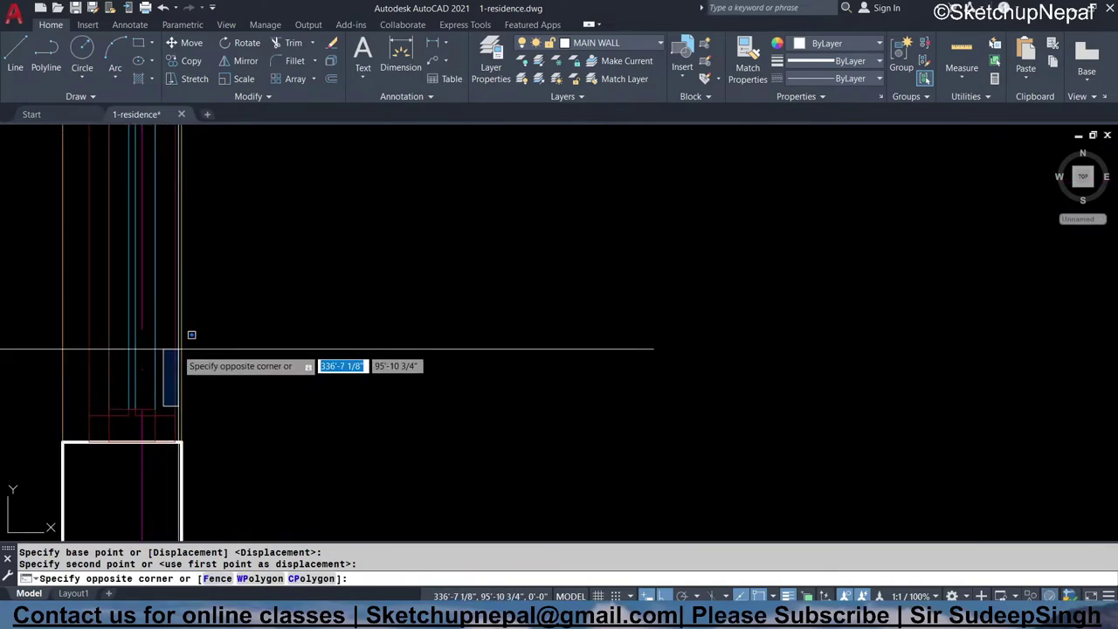
pyautogui.click(179, 398)
pyautogui.scroll(-3, 166, 396)
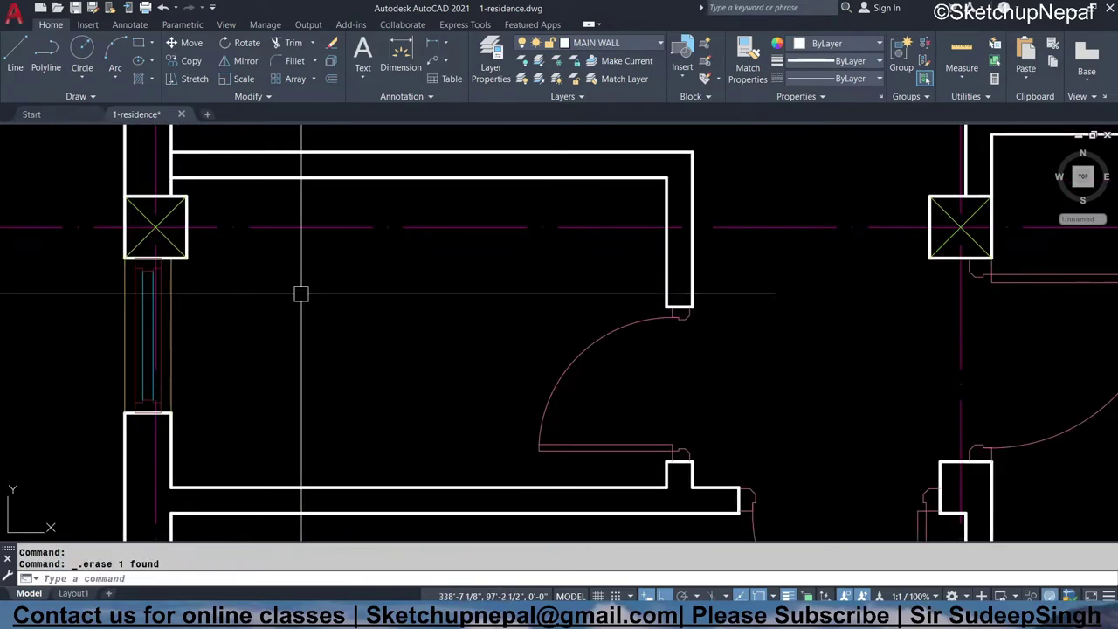
pyautogui.scroll(-2, 300, 293)
pyautogui.scroll(-3, 239, 267)
pyautogui.scroll(2, 319, 349)
pyautogui.scroll(1, 382, 385)
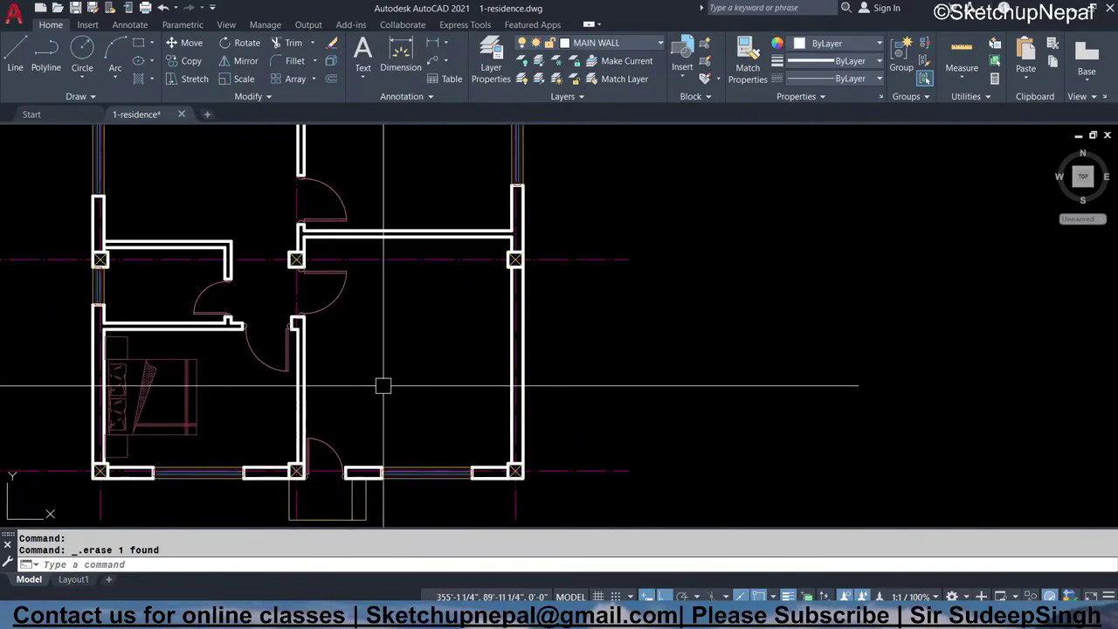
# - Pan the plan to bring the upper rooms and top wall into view
pyautogui.moveTo(423, 380); pyautogui.dragTo(361, 331, button='middle')
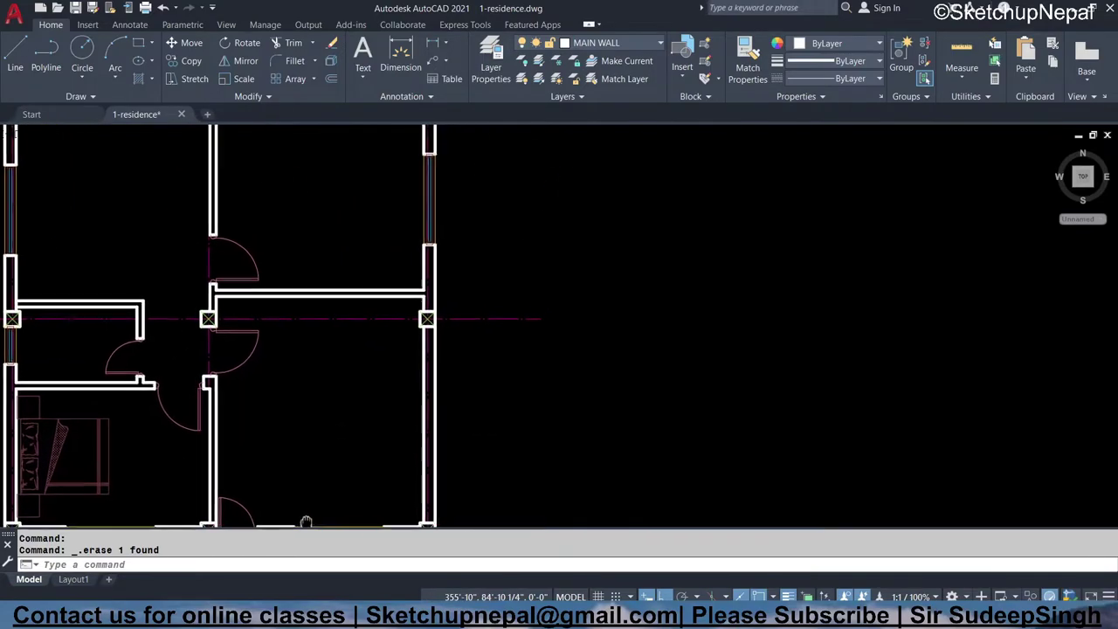
pyautogui.scroll(-2, 358, 358)
pyautogui.moveTo(352, 380); pyautogui.dragTo(320, 460, button='middle')
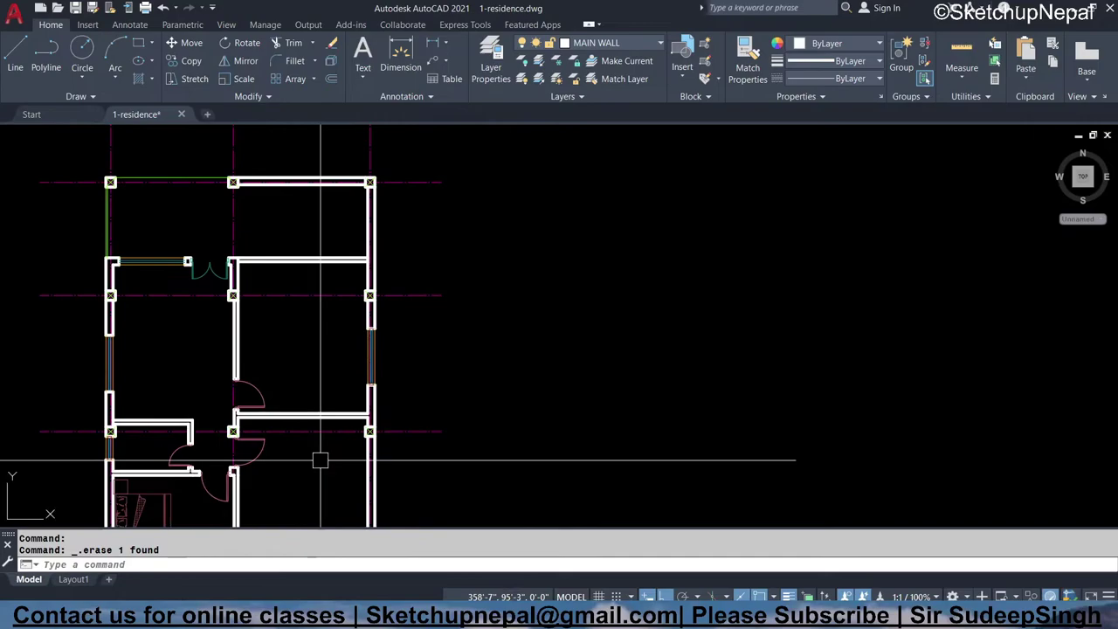
pyautogui.moveTo(324, 369); pyautogui.dragTo(307, 463, button='middle')
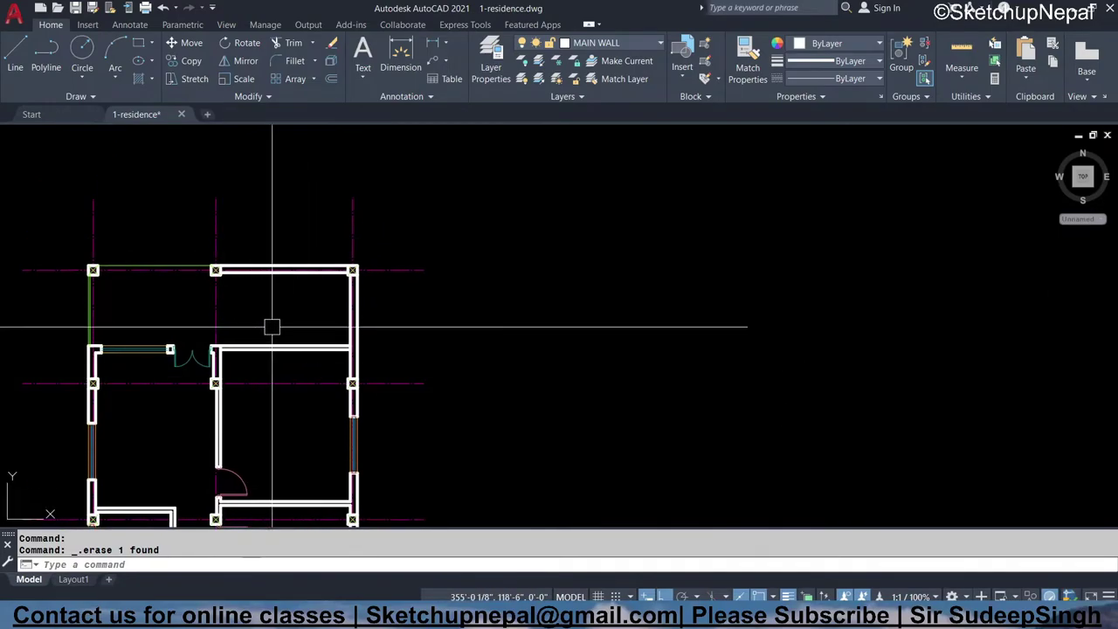
pyautogui.moveTo(254, 282); pyautogui.dragTo(266, 394, button='middle')
pyautogui.scroll(2, 25, 307)
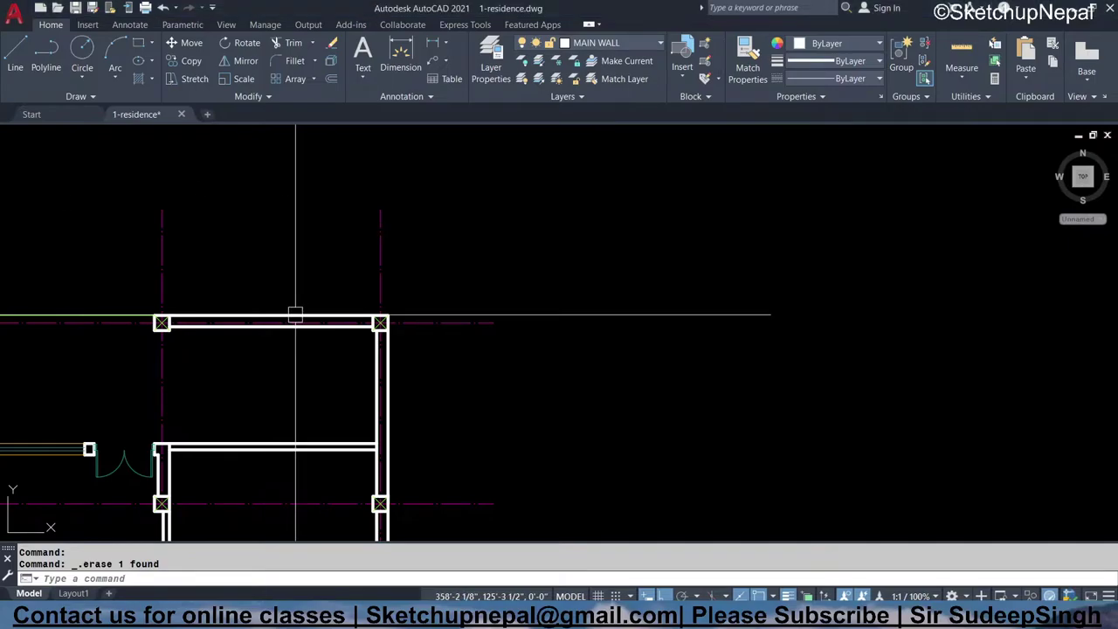
pyautogui.moveTo(294, 317); pyautogui.dragTo(313, 282, button='middle')
pyautogui.scroll(2, 206, 288)
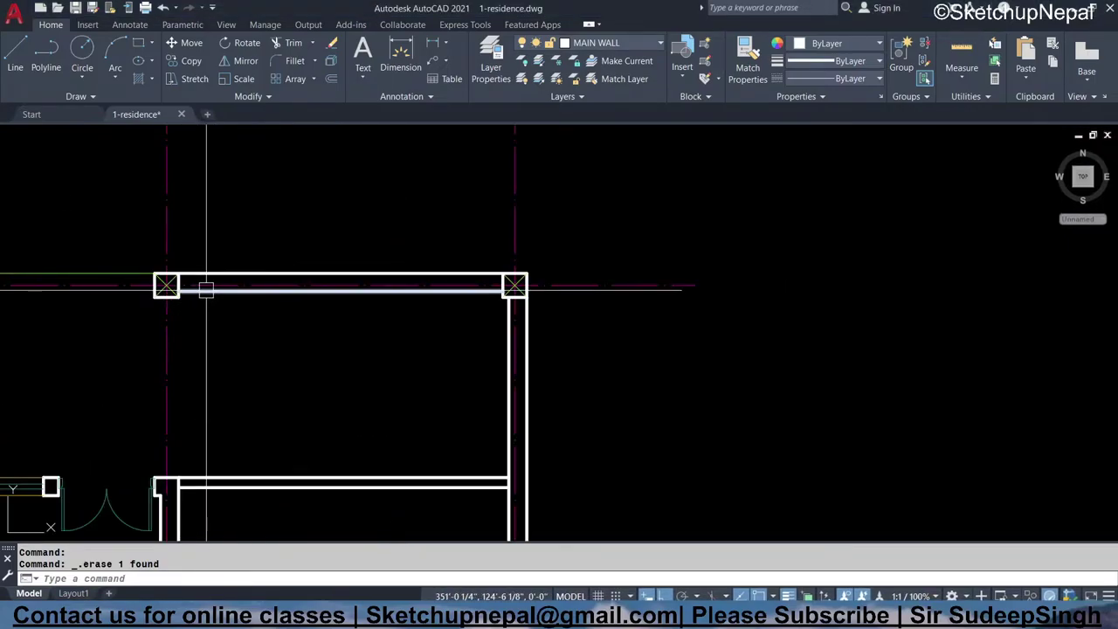
pyautogui.click(249, 210)
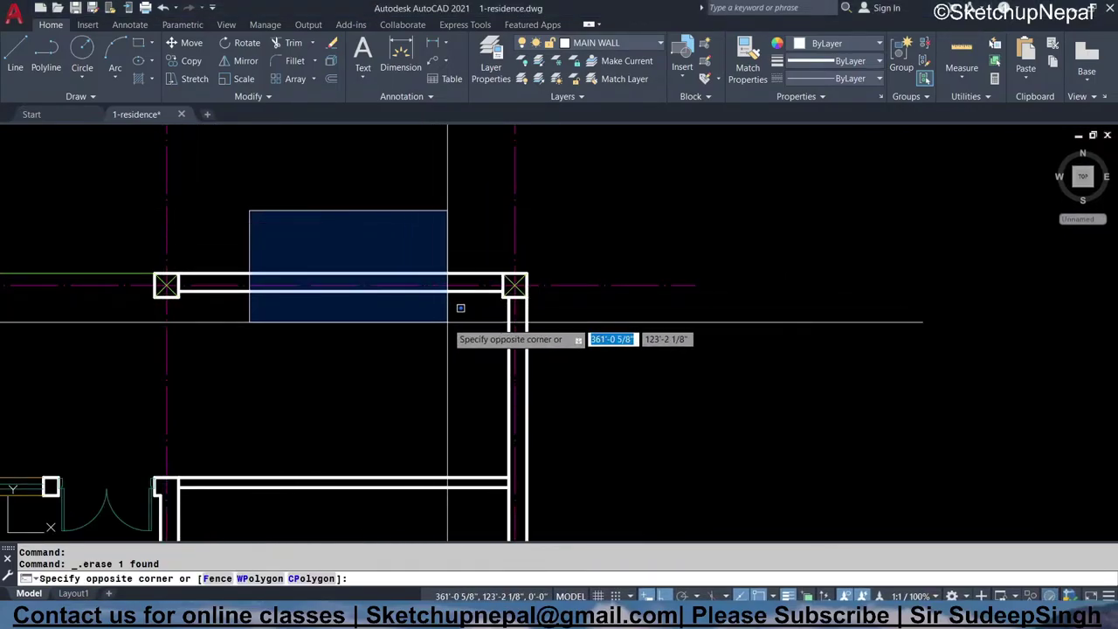
pyautogui.press('Escape')
pyautogui.moveTo(463, 367); pyautogui.dragTo(493, 317, button='middle')
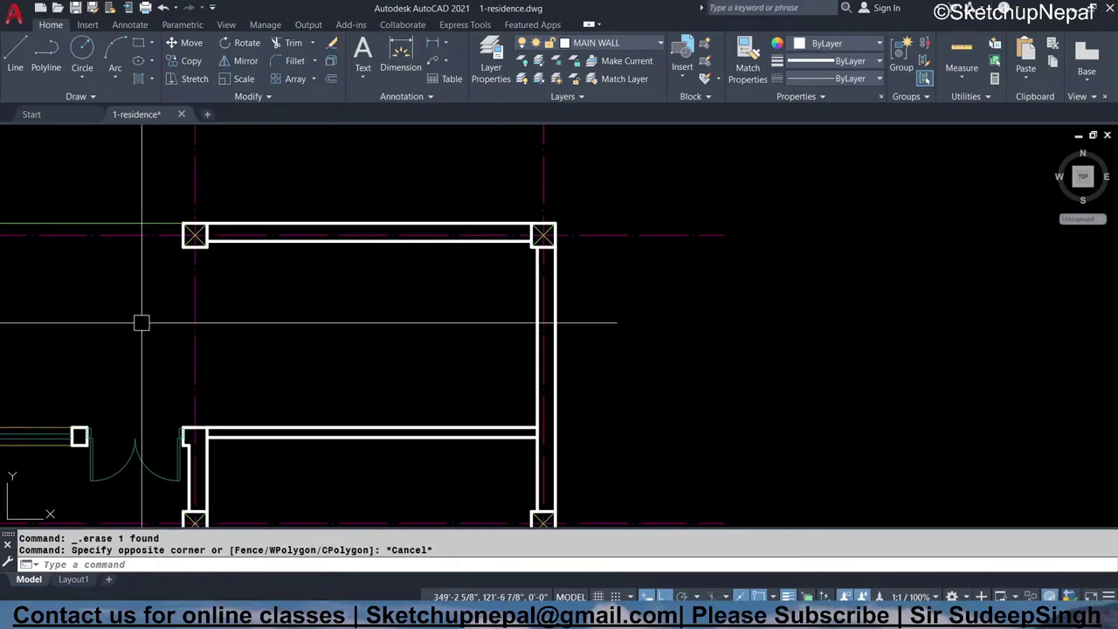
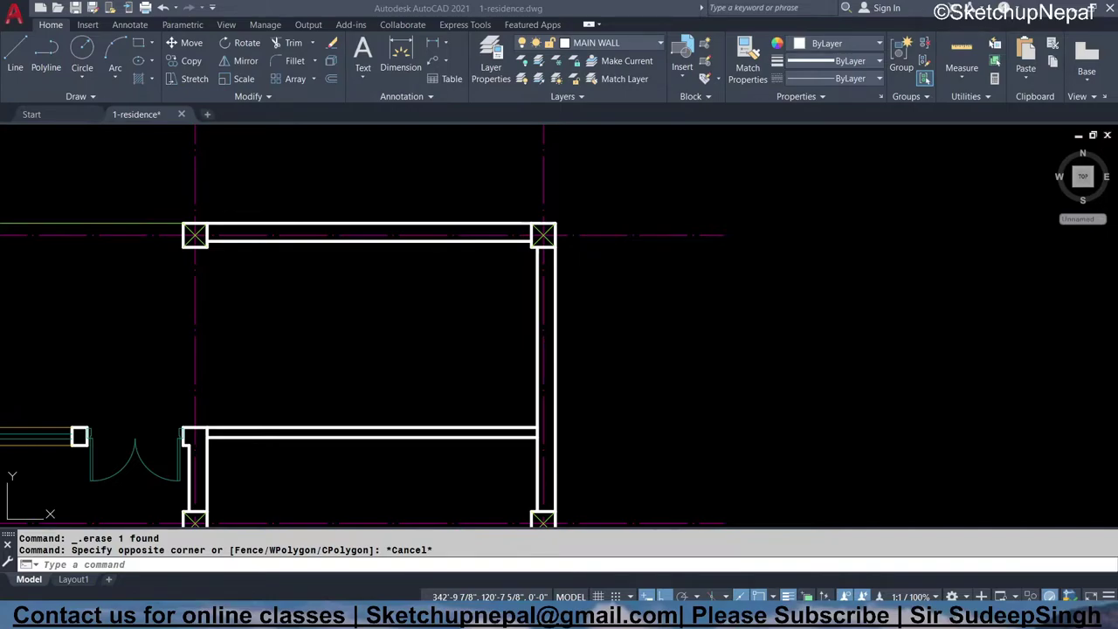
# - Offset the top and lower inner wall lines 3'-6" into the stair room
pyautogui.press('Escape')
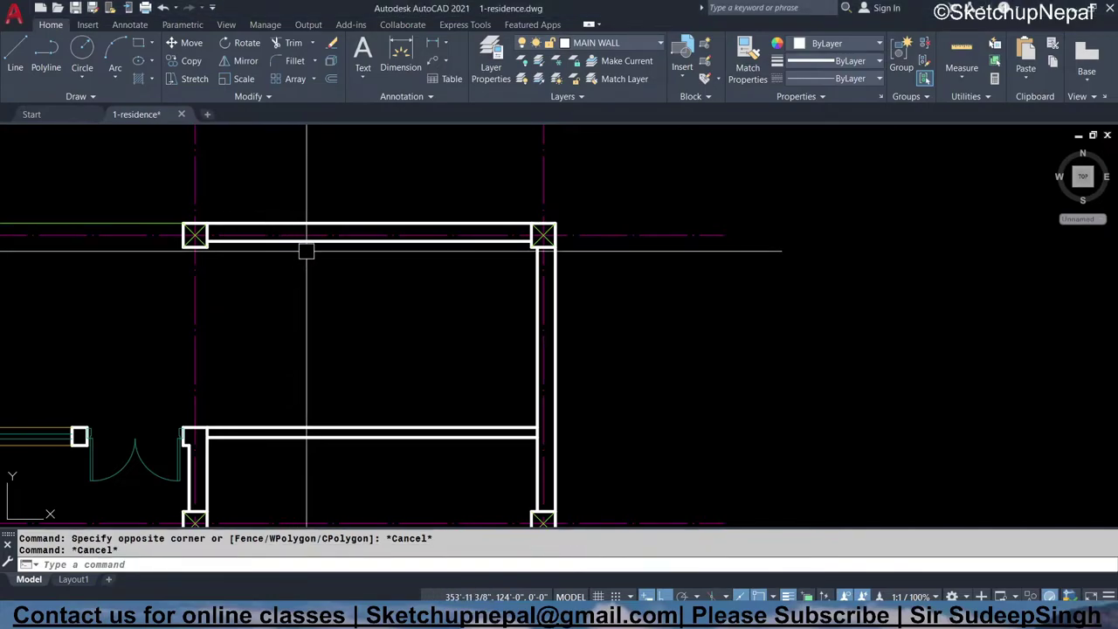
pyautogui.click(305, 252)
pyautogui.write('o')
pyautogui.press('Return')
pyautogui.write("3'6")
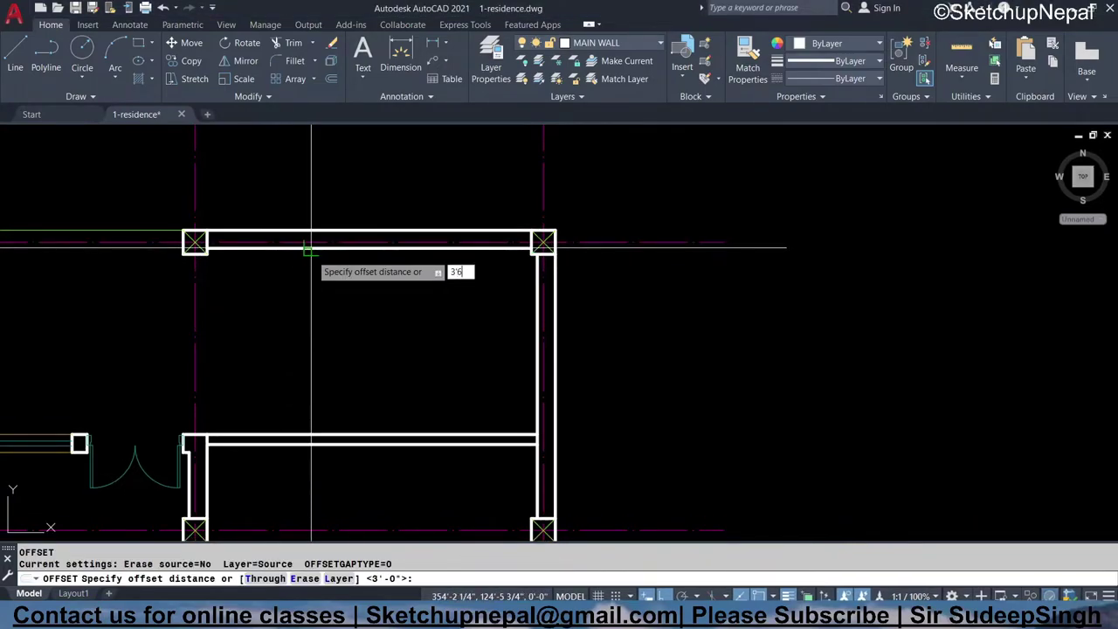
pyautogui.press('Return')
pyautogui.click(311, 249)
pyautogui.click(319, 289)
pyautogui.click(327, 434)
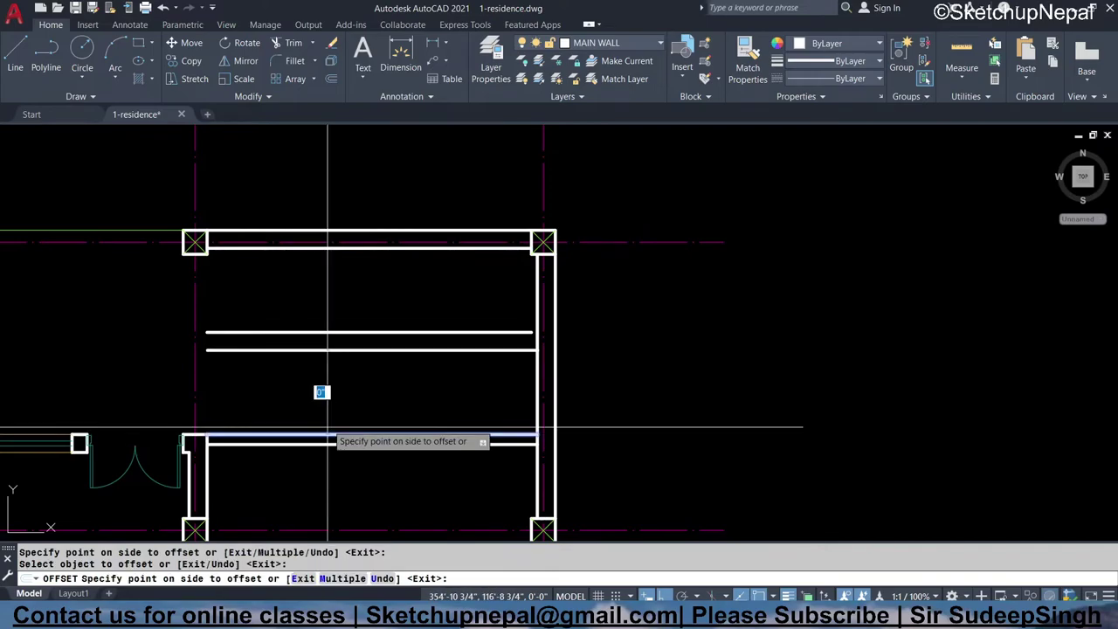
pyautogui.click(321, 389)
pyautogui.press('Escape')
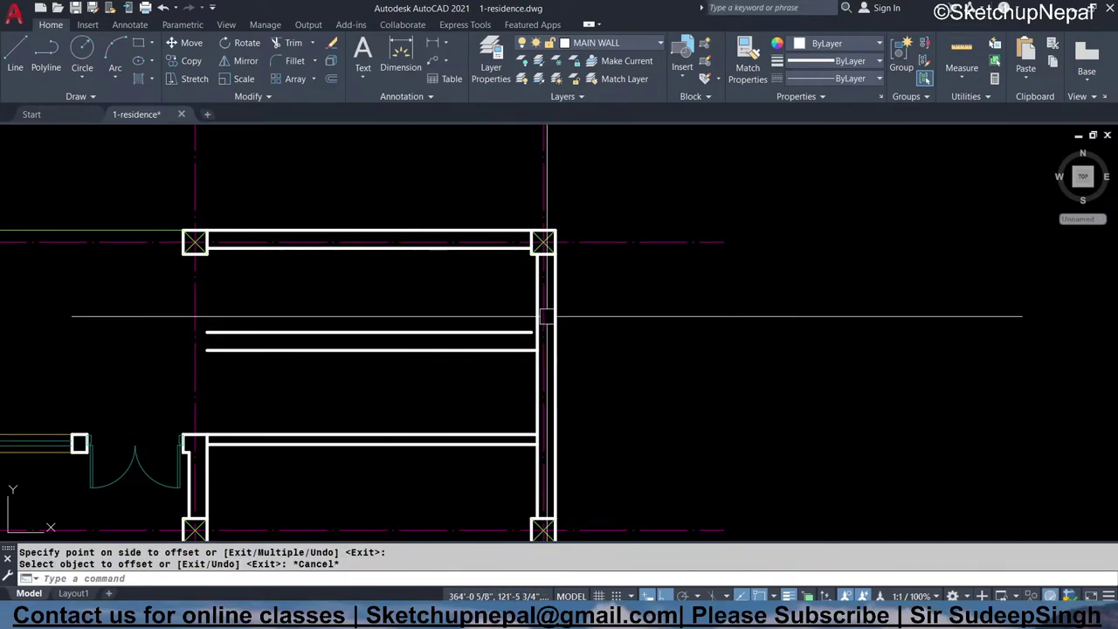
# - Offset the right inner wall line 3'-6" left to form the vertical partition line
pyautogui.write("3'6")
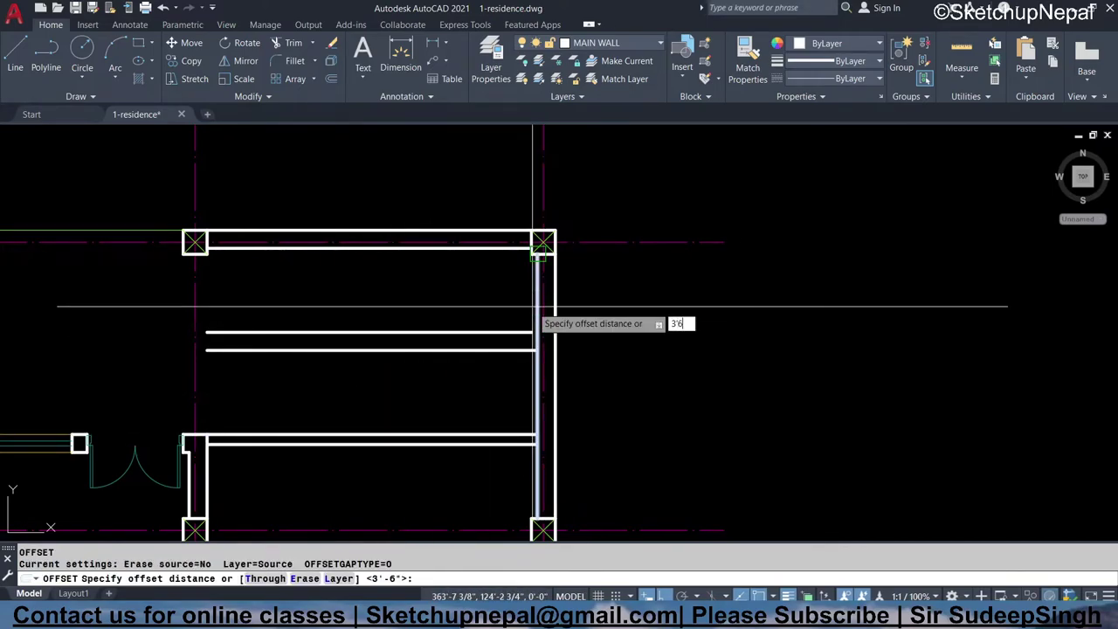
pyautogui.press('Return')
pyautogui.click(534, 282)
pyautogui.click(416, 286)
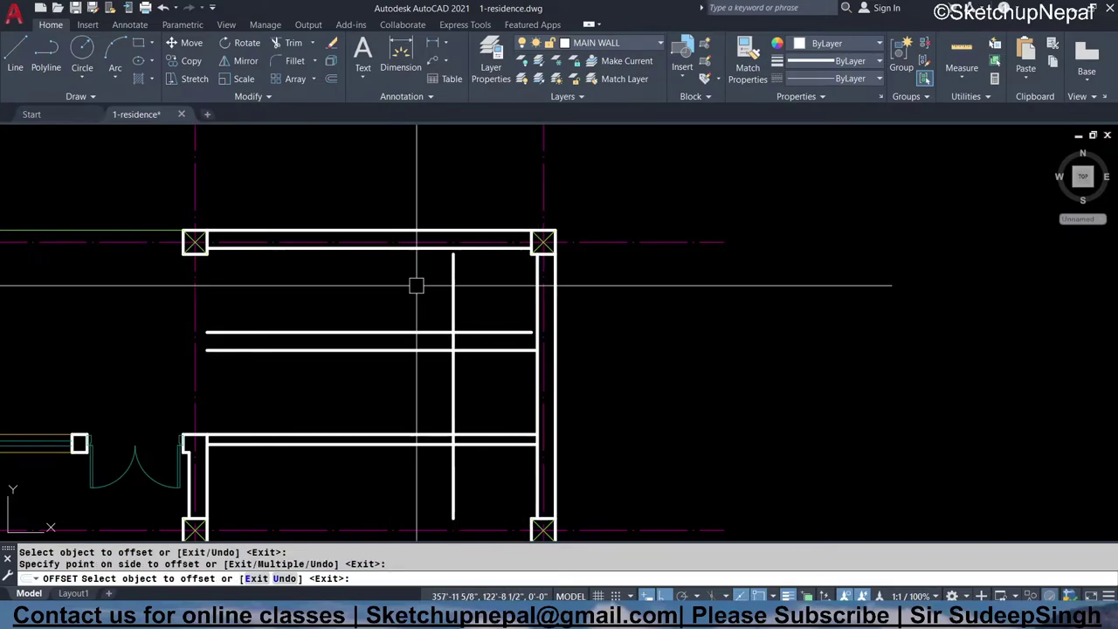
pyautogui.press('Escape')
# - Try EXTEND and TRIM on the new lines, cancelling both
pyautogui.write('ex')
pyautogui.press('Return')
pyautogui.press('Escape')
pyautogui.scroll(2, 447, 425)
pyautogui.write('t')
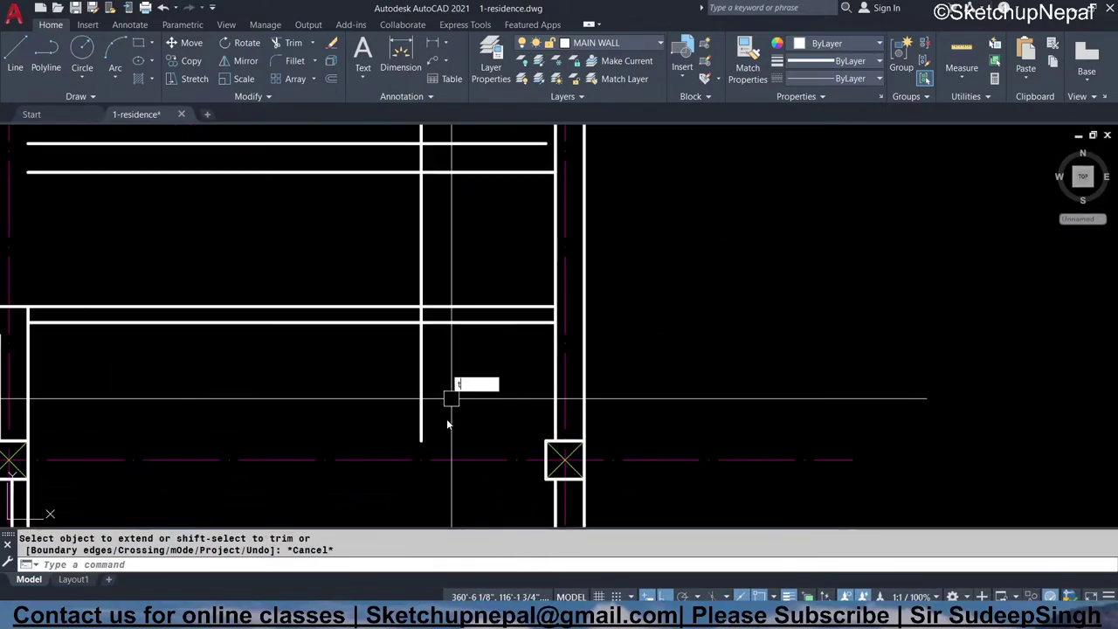
pyautogui.press('Return')
pyautogui.scroll(-2, 413, 297)
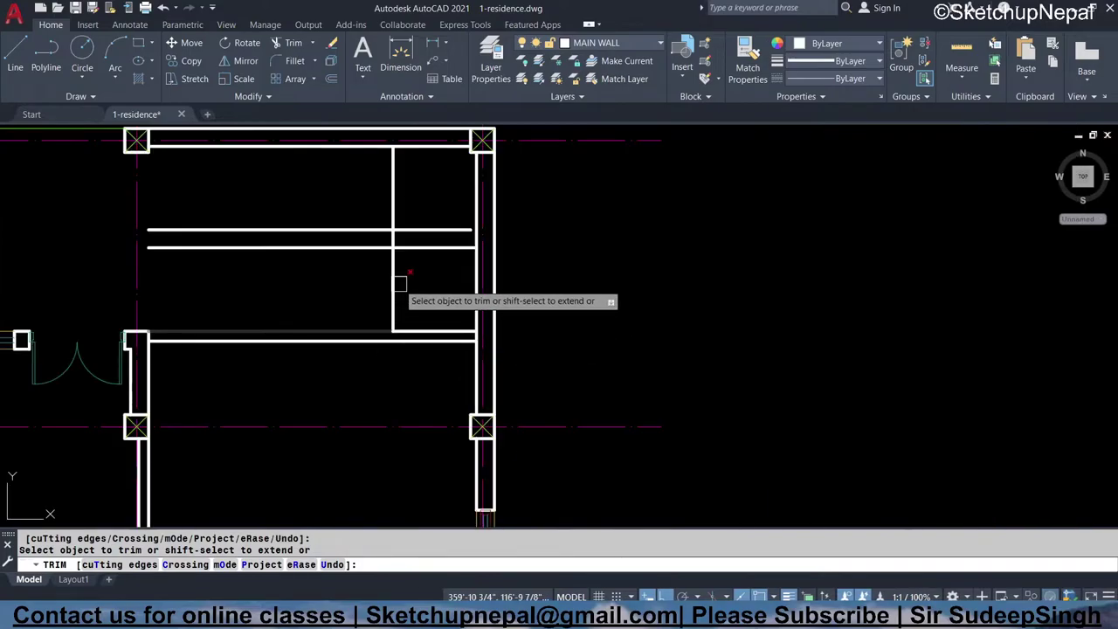
pyautogui.scroll(3, 403, 285)
pyautogui.press('Escape')
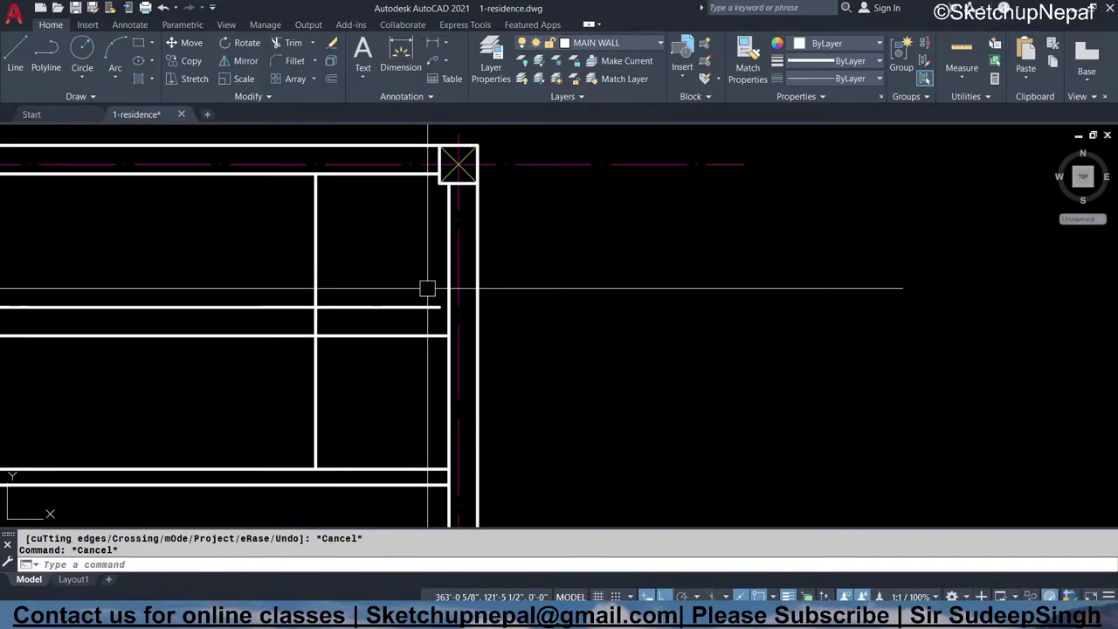
# - Start a linear dimension with the stair room's top-left corner in view
pyautogui.write('li')
pyautogui.press('Return')
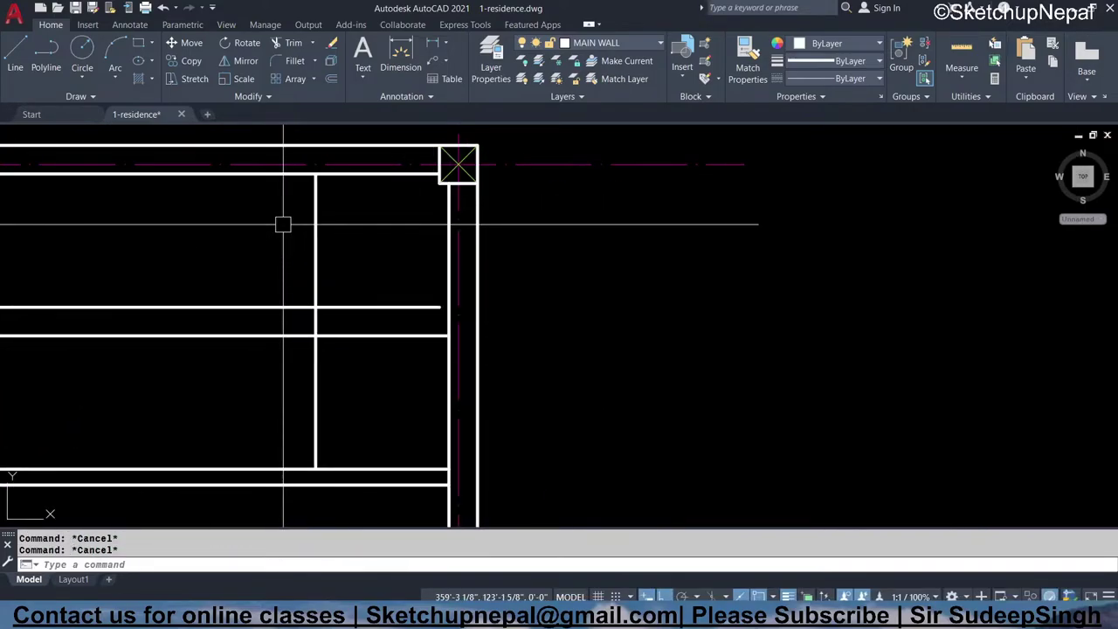
pyautogui.moveTo(292, 238); pyautogui.dragTo(539, 286, button='middle')
# - Dimension the 3'-6" flight width from the wall corner to the flight line
pyautogui.click(172, 225)
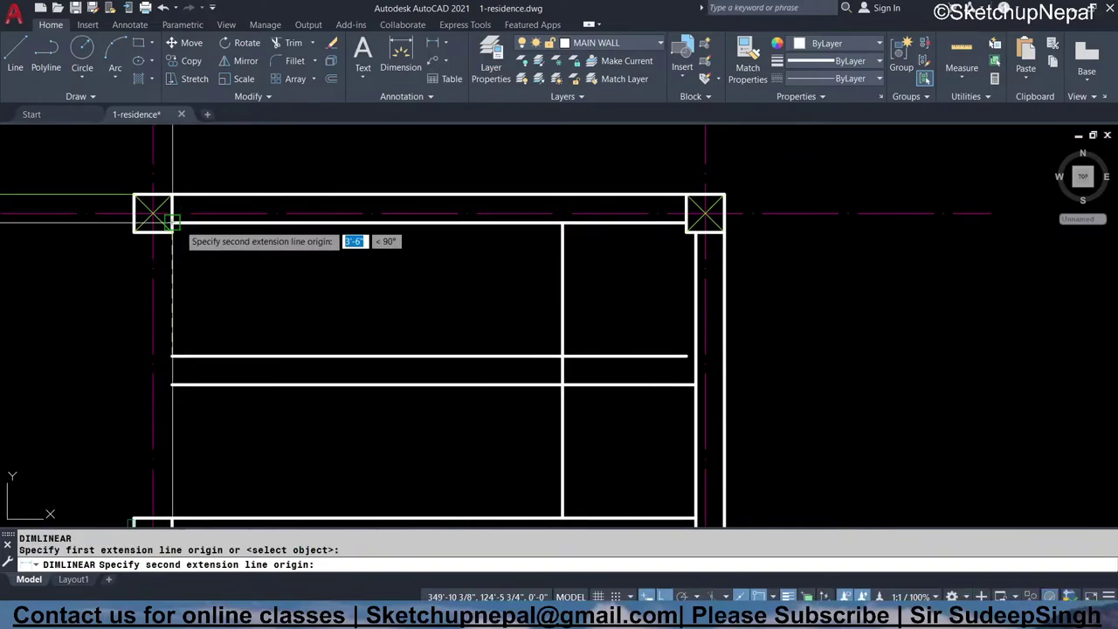
pyautogui.click(172, 355)
pyautogui.click(125, 288)
pyautogui.scroll(3, 571, 341)
pyautogui.moveTo(571, 342); pyautogui.dragTo(486, 270, button='middle')
pyautogui.scroll(-2, 486, 270)
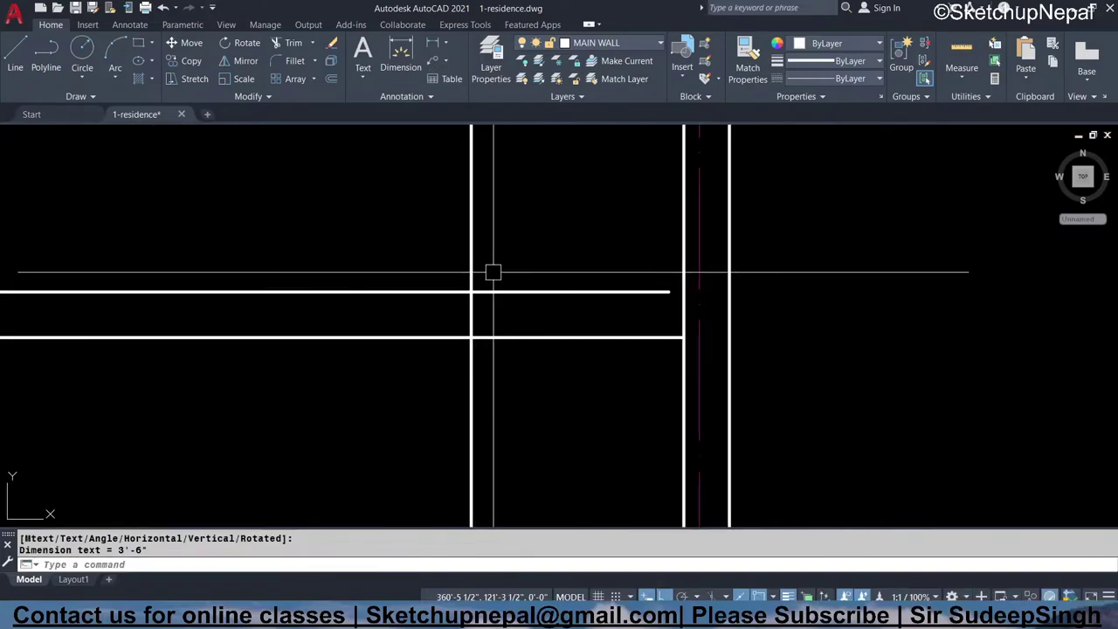
pyautogui.scroll(-3, 516, 285)
pyautogui.press('Escape')
# - Trim the flight lines back to the vertical landing line
pyautogui.write('tr')
pyautogui.press('Return')
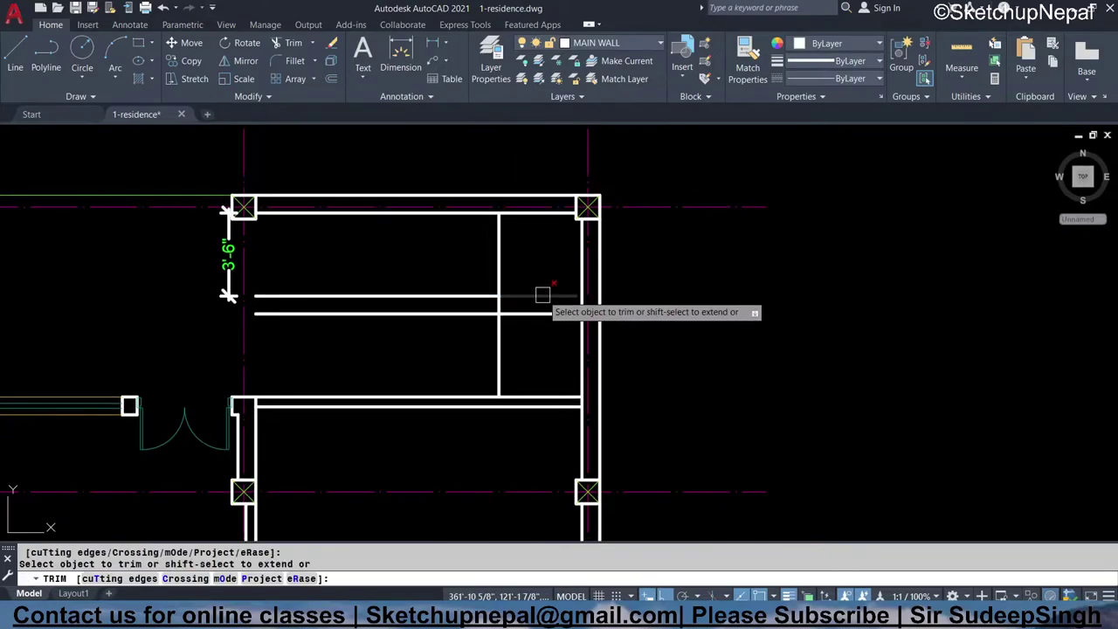
pyautogui.press('Escape')
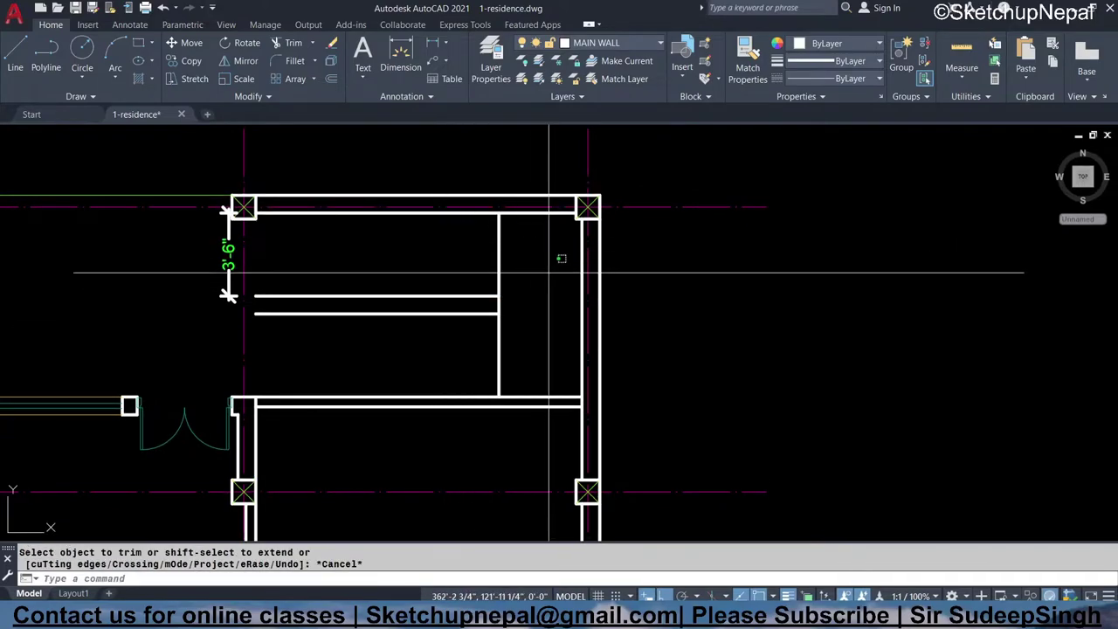
pyautogui.moveTo(559, 254); pyautogui.dragTo(463, 340)
pyautogui.press('Escape')
pyautogui.scroll(-5, 402, 304)
pyautogui.scroll(4, 402, 304)
# - Match the front steps' properties onto the stair room's flight lines
pyautogui.click(375, 379)
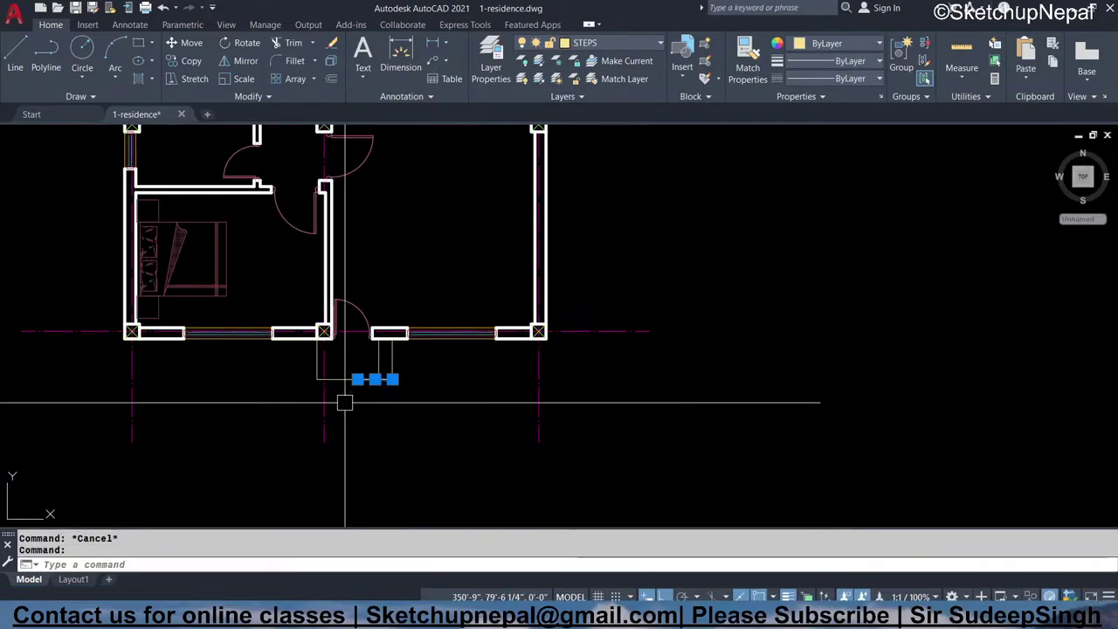
pyautogui.click(413, 423)
pyautogui.write('a')
pyautogui.press('Return')
pyautogui.scroll(-3, 442, 207)
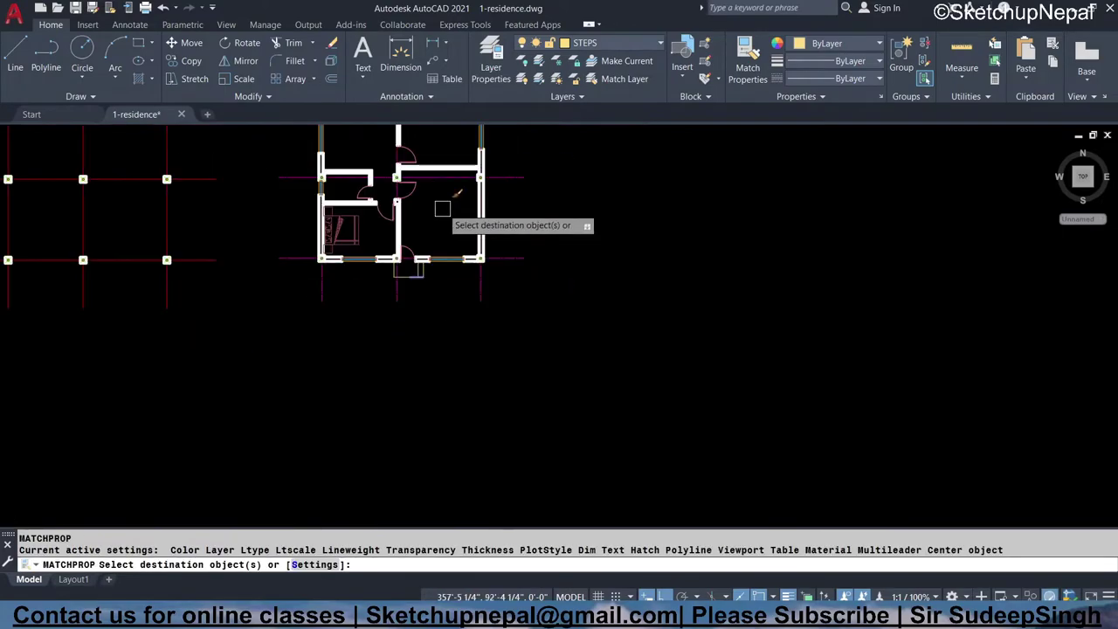
pyautogui.scroll(2, 424, 280)
pyautogui.scroll(4, 419, 278)
pyautogui.click(412, 276)
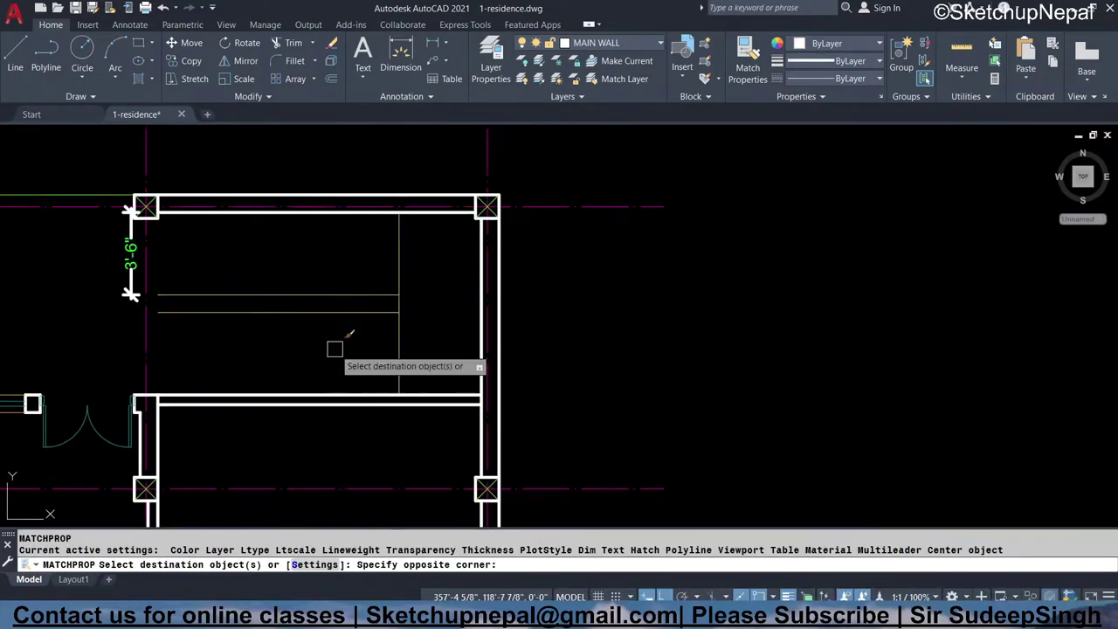
pyautogui.press('Escape')
pyautogui.moveTo(342, 354); pyautogui.dragTo(351, 376, button='middle')
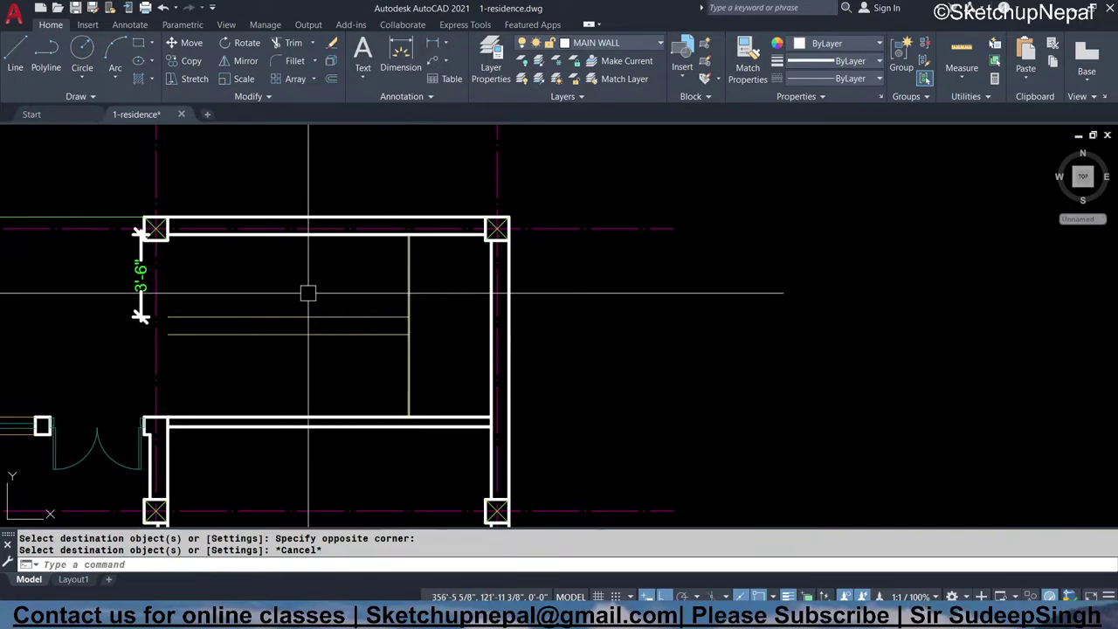
pyautogui.scroll(-2, 137, 262)
pyautogui.scroll(-2, 136, 260)
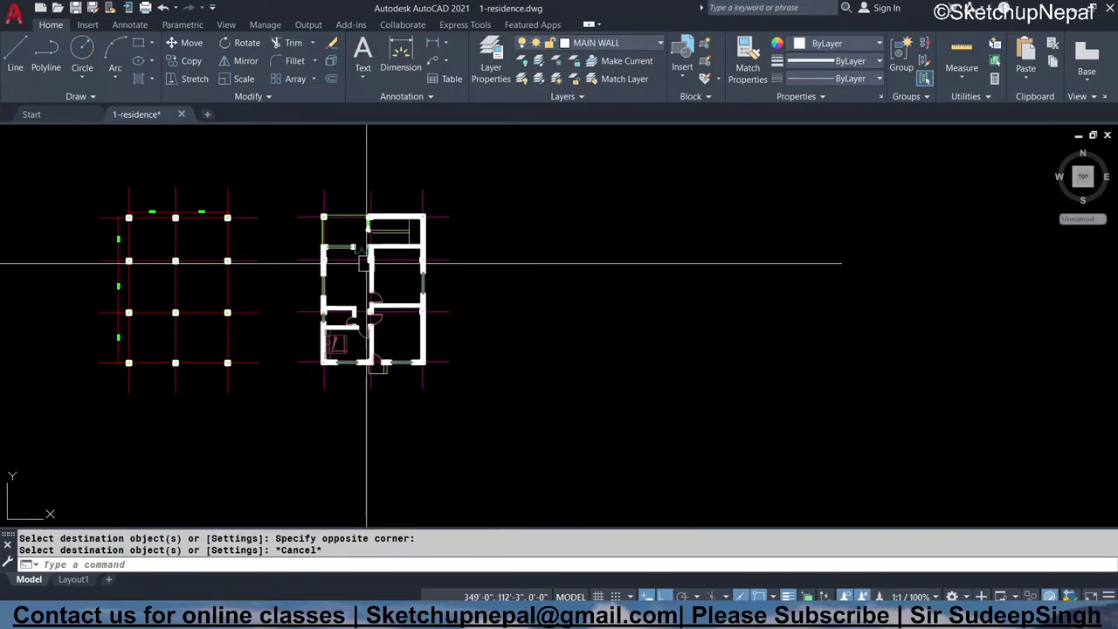
pyautogui.scroll(-1, 136, 260)
pyautogui.scroll(-5, 262, 294)
pyautogui.scroll(8, 105, 279)
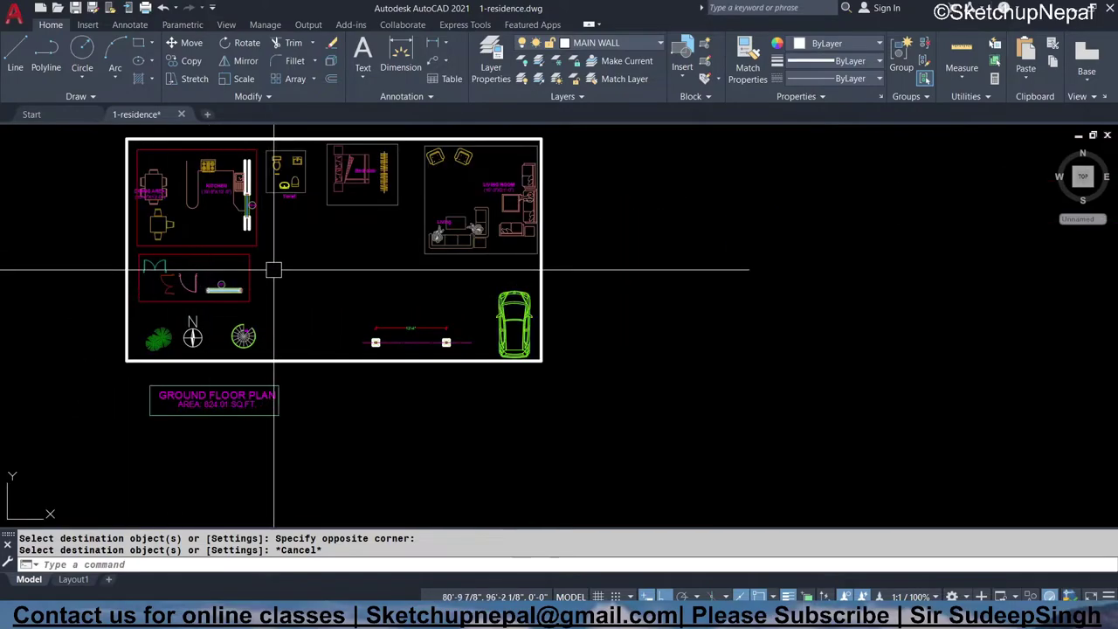
# - Copy the KITCHEN label into the stair room and retype it as 'NS=17 r=7'
pyautogui.scroll(4, 218, 184)
pyautogui.click(225, 180)
pyautogui.write('co')
pyautogui.press('Return')
pyautogui.click(226, 180)
pyautogui.scroll(-5, 175, 305)
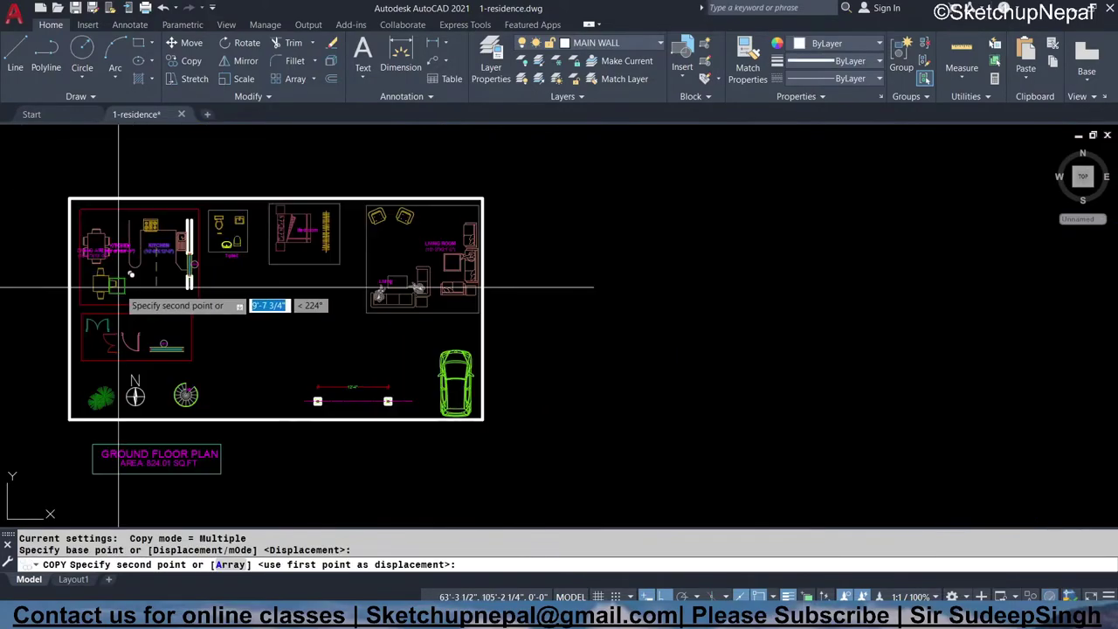
pyautogui.press('F8')
pyautogui.moveTo(85, 269); pyautogui.dragTo(119, 336, button='middle')
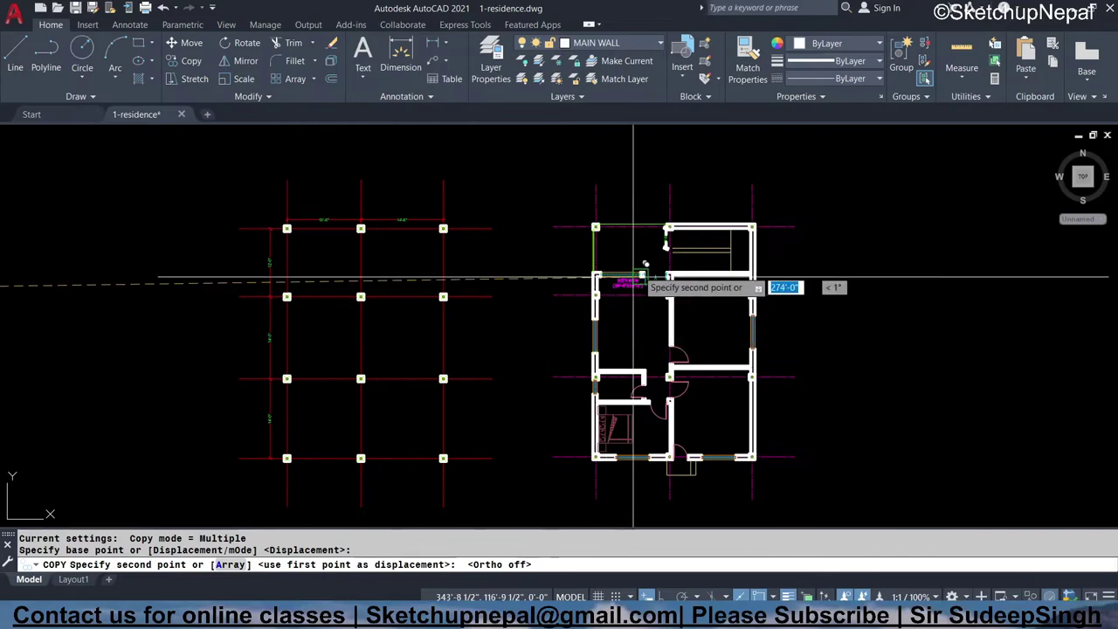
pyautogui.scroll(6, 643, 262)
pyautogui.scroll(1, 416, 262)
pyautogui.press('Escape')
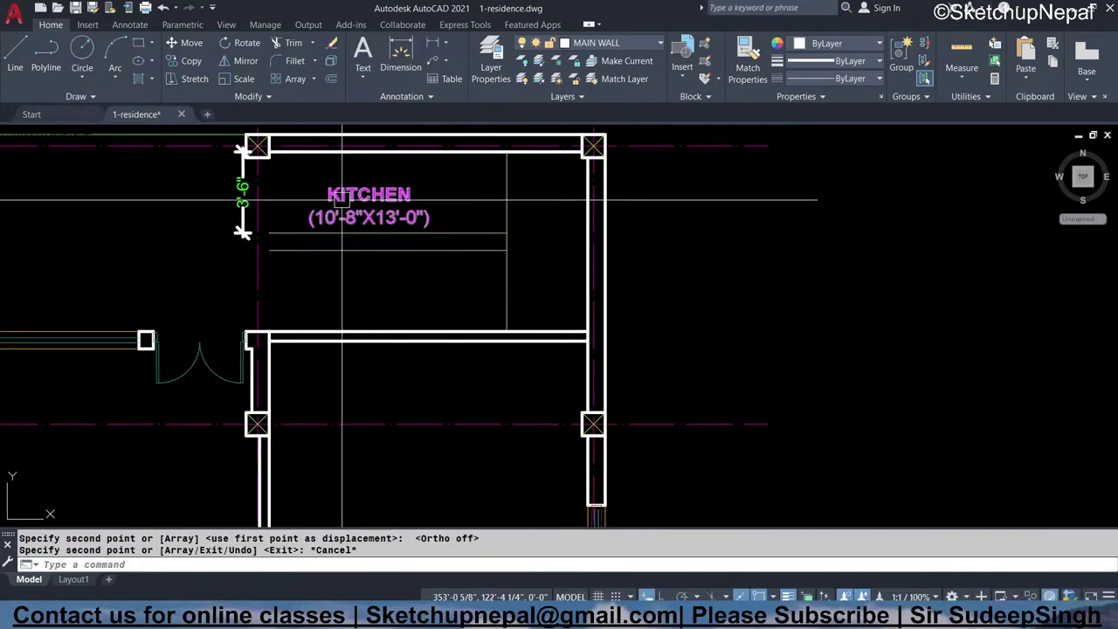
pyautogui.doubleClick(347, 217)
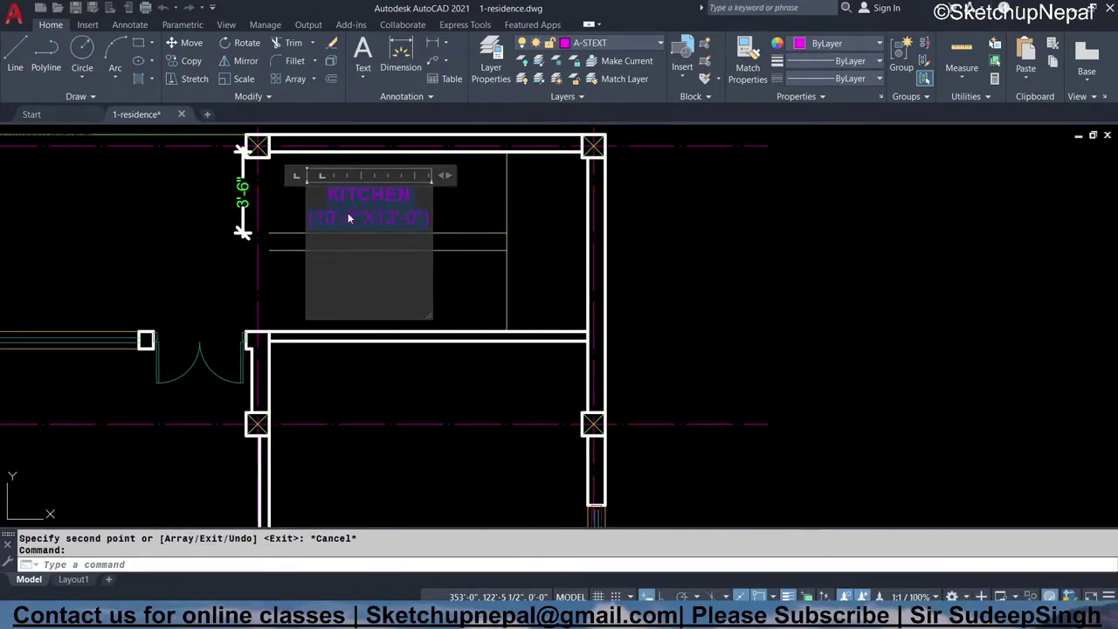
pyautogui.write('NS')
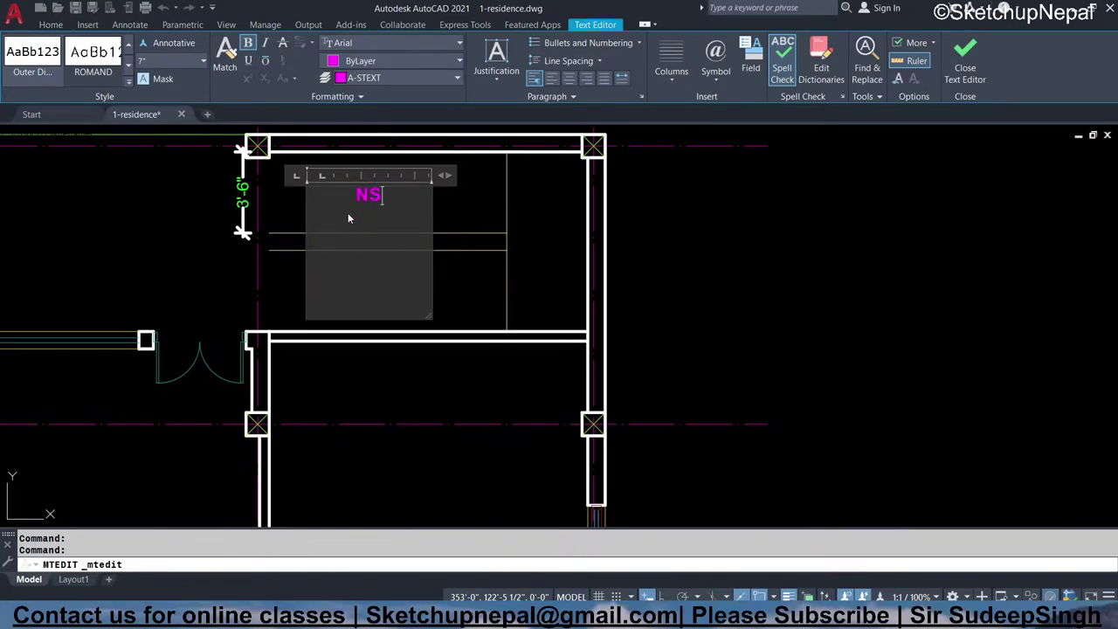
pyautogui.write('=17 r')
pyautogui.write('=')
pyautogui.write('7')
# - Finish the note text and move the note to the left of the stair room
pyautogui.write('"')
pyautogui.click(530, 214)
pyautogui.click(385, 201)
pyautogui.write('m')
pyautogui.press('Return')
pyautogui.click(476, 211)
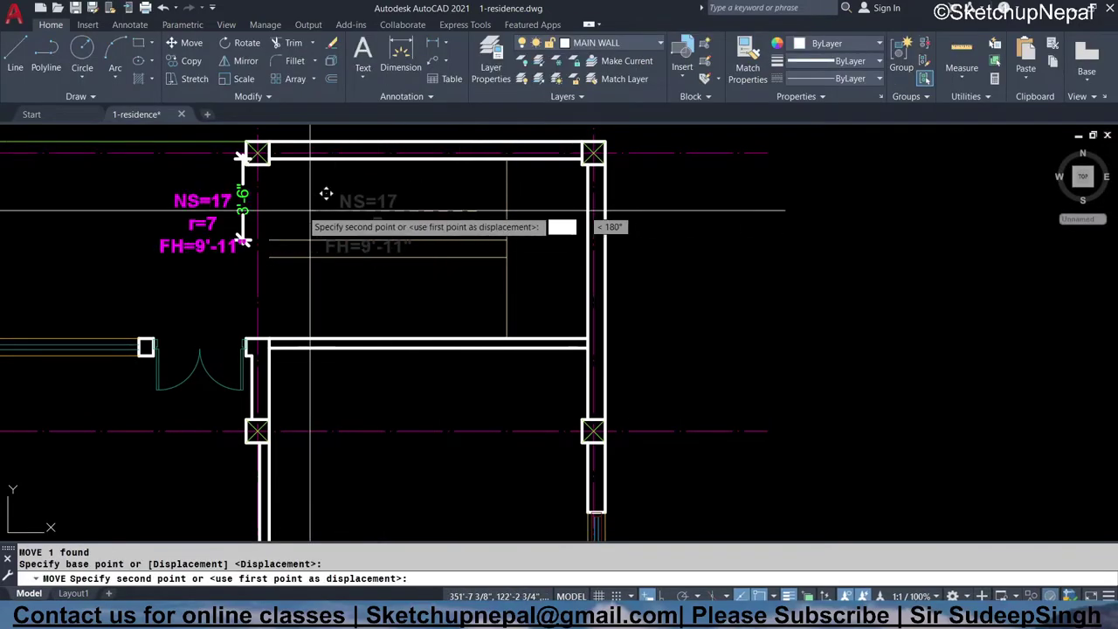
pyautogui.scroll(5, 162, 229)
pyautogui.scroll(-3, 166, 286)
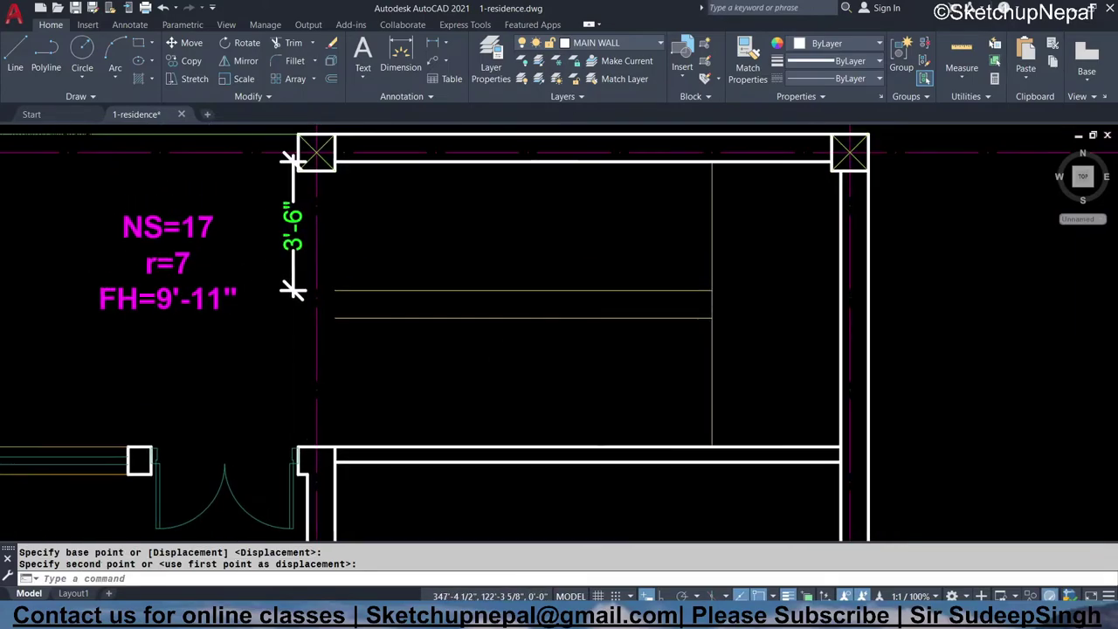
pyautogui.click(166, 286)
# - Add a T=10" line so the note reads NS=17, r=7, T=10", FH=9'-11"
pyautogui.doubleClick(193, 252)
pyautogui.write('T=10"')
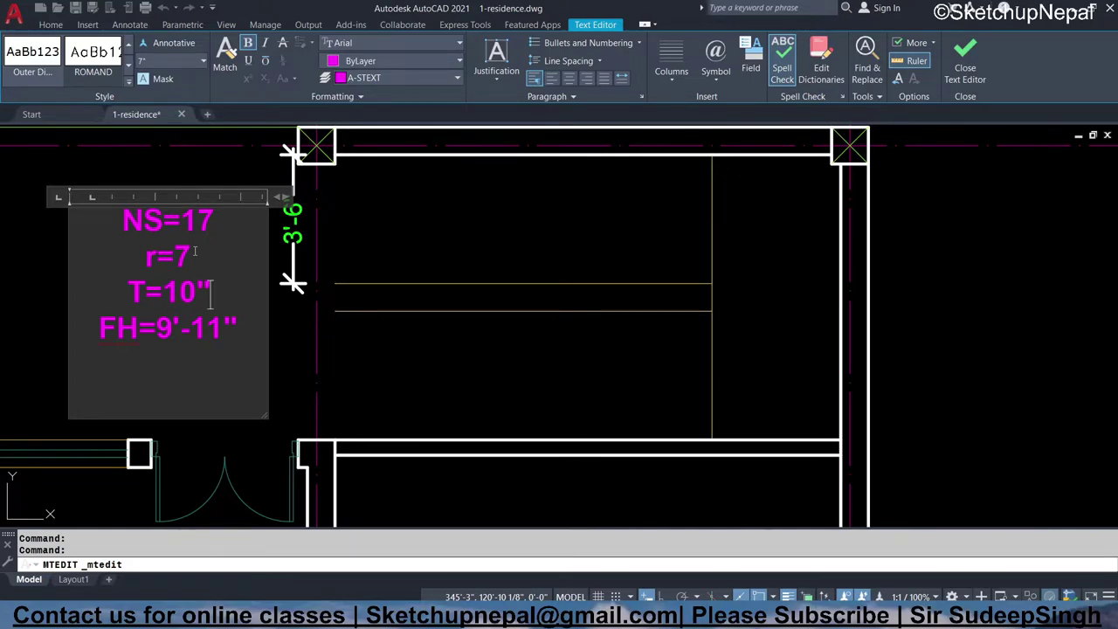
pyautogui.scroll(-3, 209, 291)
pyautogui.click(250, 245)
pyautogui.scroll(2, 299, 257)
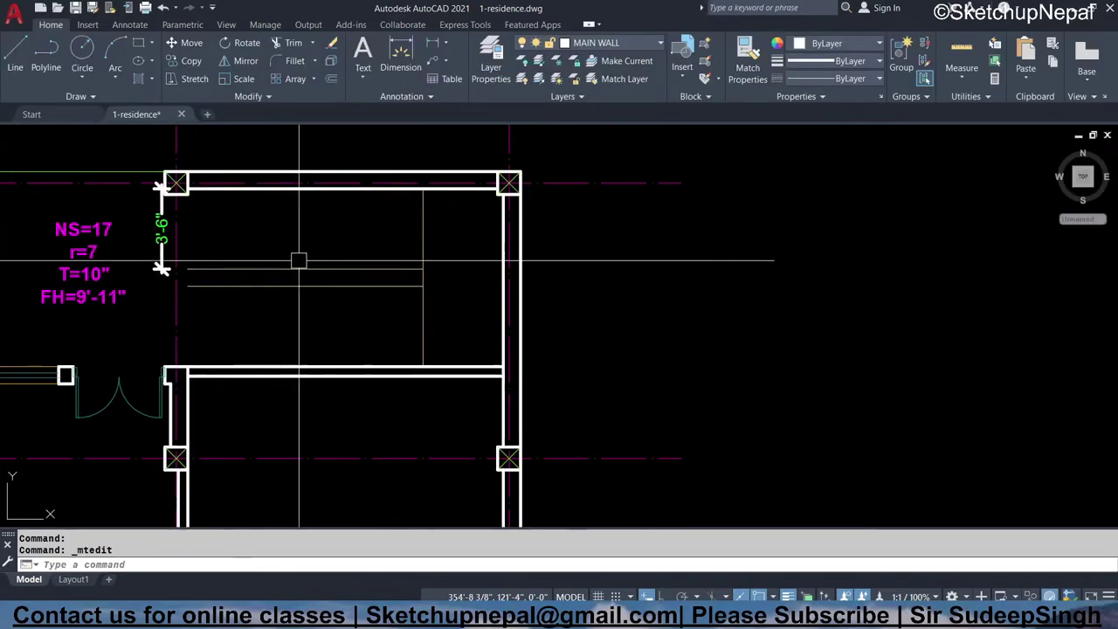
# - Offset the vertical stair line repeatedly at 10" to create five tread lines
pyautogui.click(450, 232)
pyautogui.click(378, 229)
pyautogui.write('o')
pyautogui.press('Return')
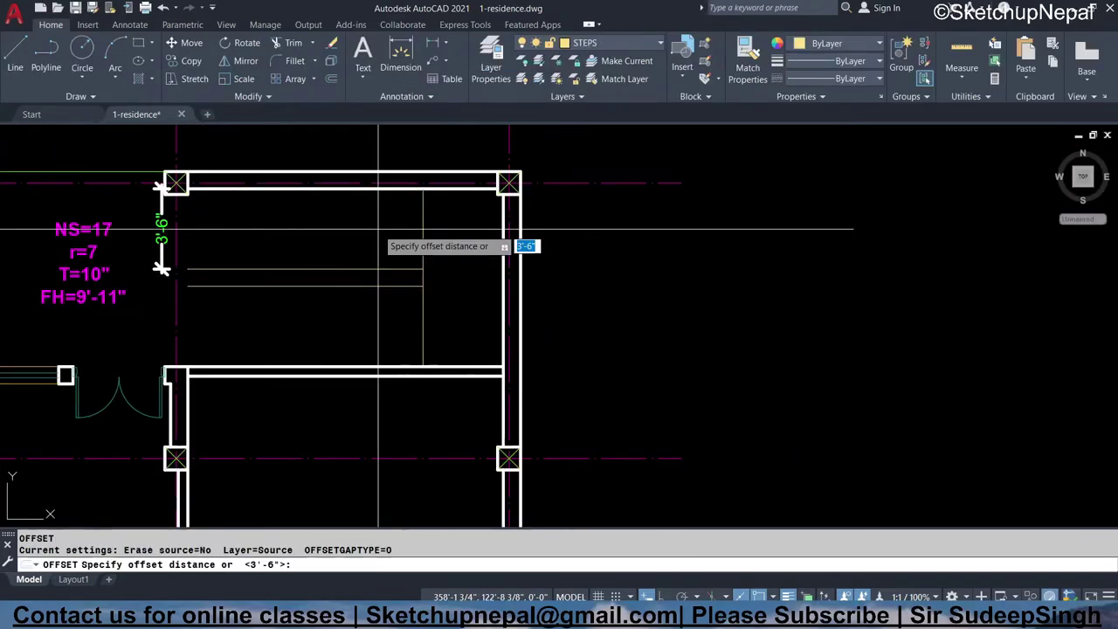
pyautogui.press('Return')
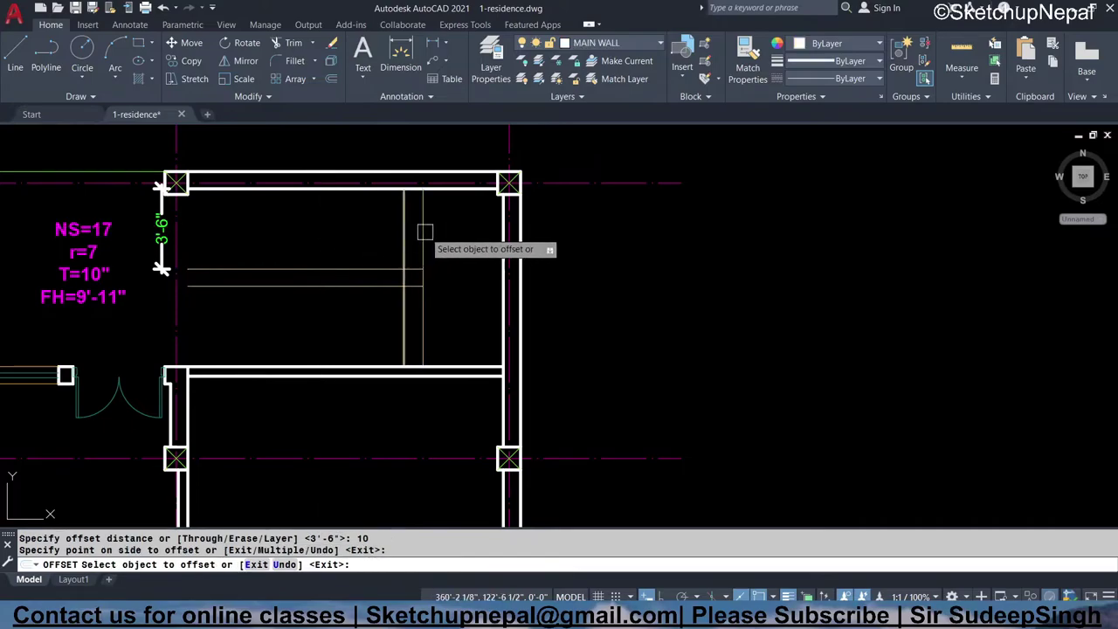
pyautogui.click(403, 236)
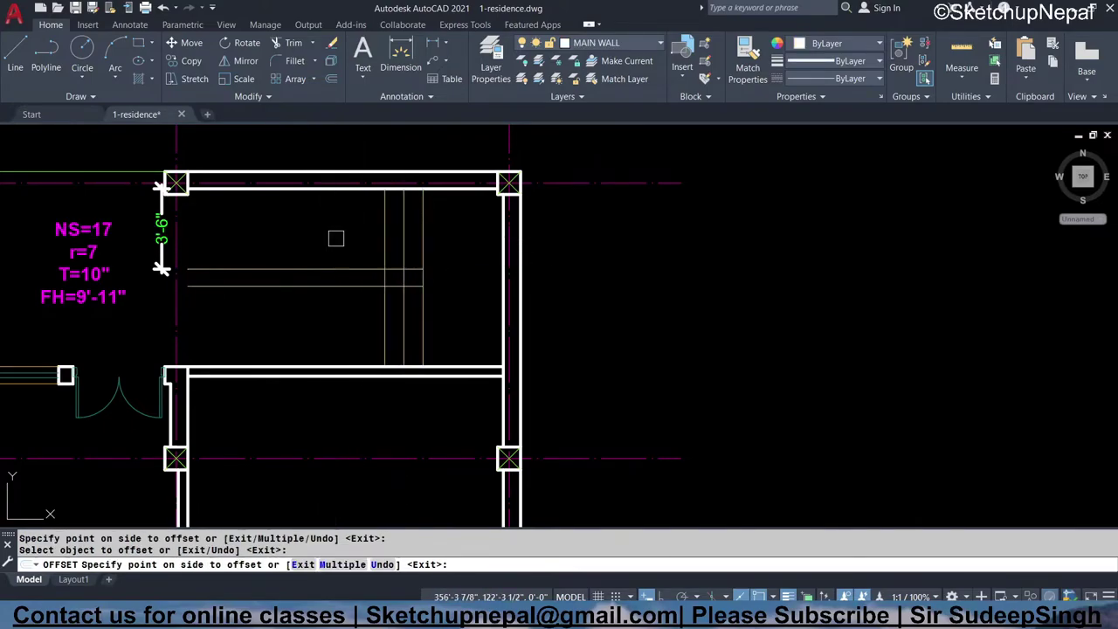
pyautogui.click(379, 244)
pyautogui.click(384, 242)
pyautogui.click(361, 242)
pyautogui.click(365, 240)
pyautogui.click(314, 239)
pyautogui.click(346, 240)
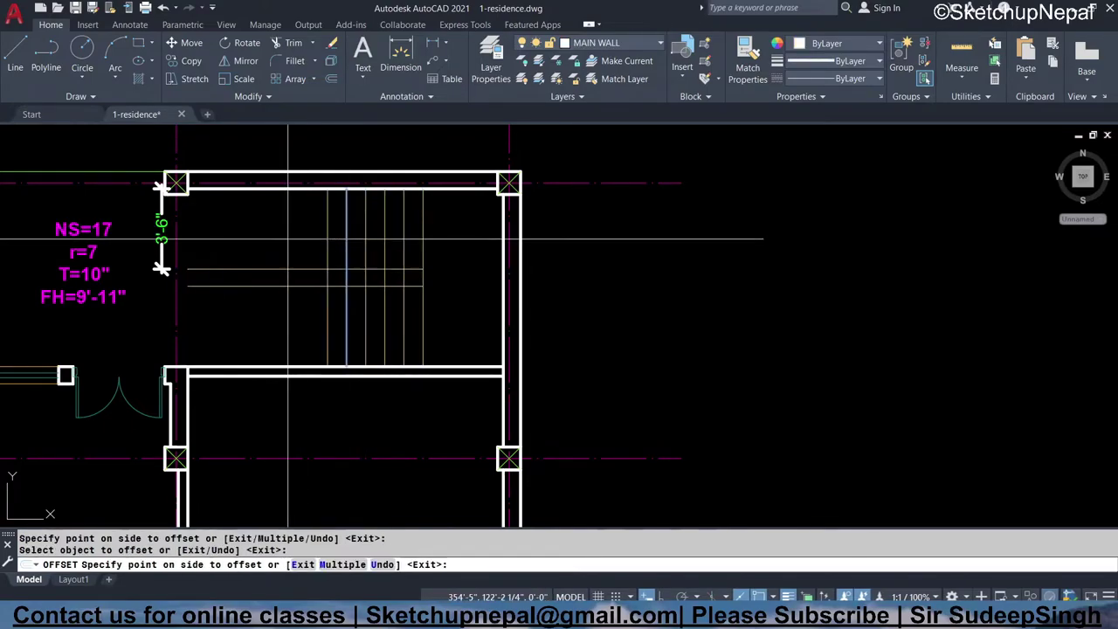
pyautogui.click(324, 242)
pyautogui.click(306, 242)
pyautogui.click(291, 260)
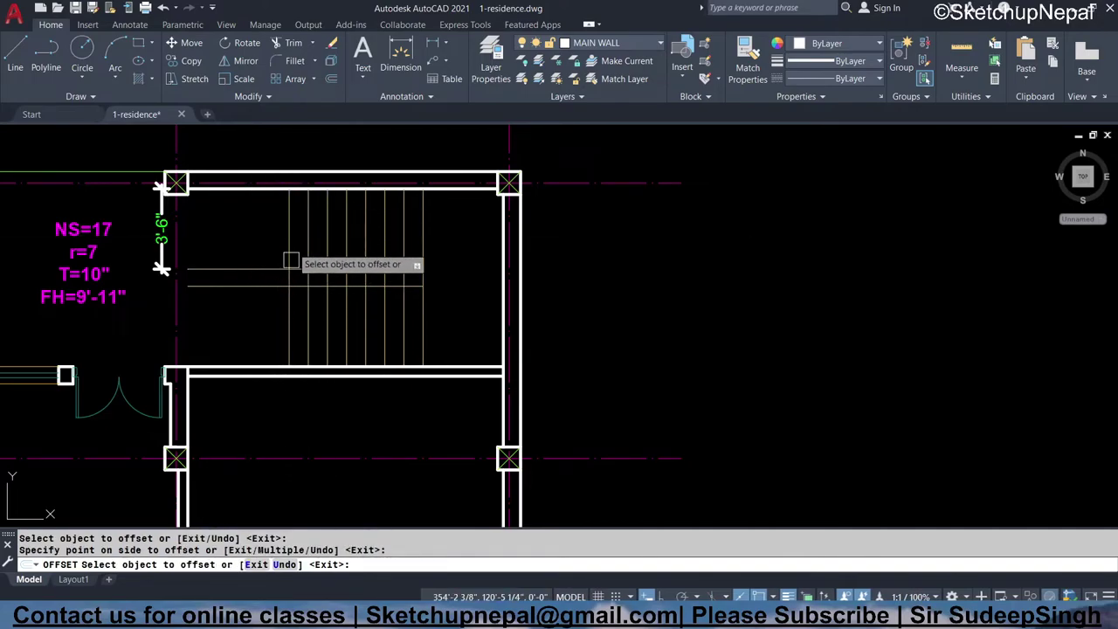
pyautogui.press('Escape')
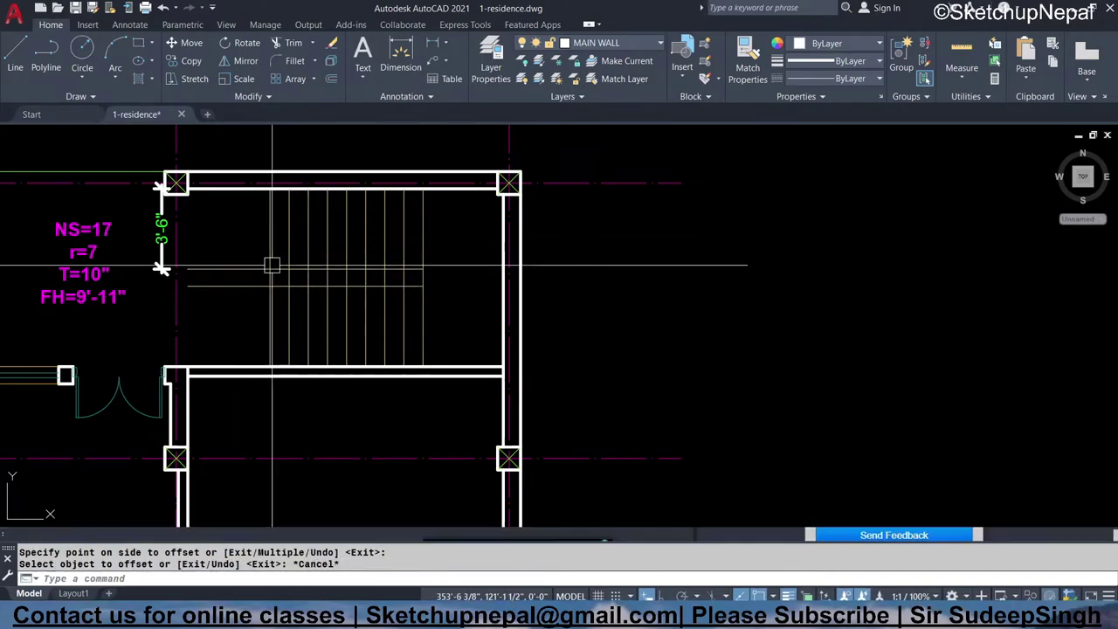
# - Trim the tread lines across the middle gap to separate the two flights
pyautogui.press('Return')
pyautogui.click(270, 284)
pyautogui.press('Escape')
pyautogui.write('tr')
pyautogui.press('Return')
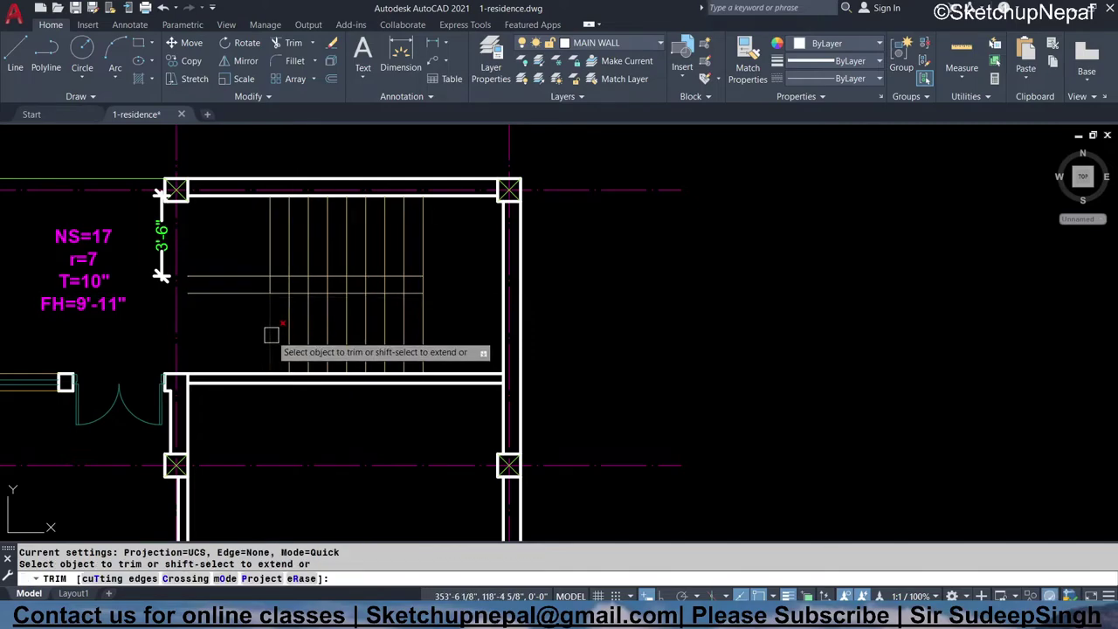
pyautogui.press('Escape')
pyautogui.press('Return')
pyautogui.click(245, 285)
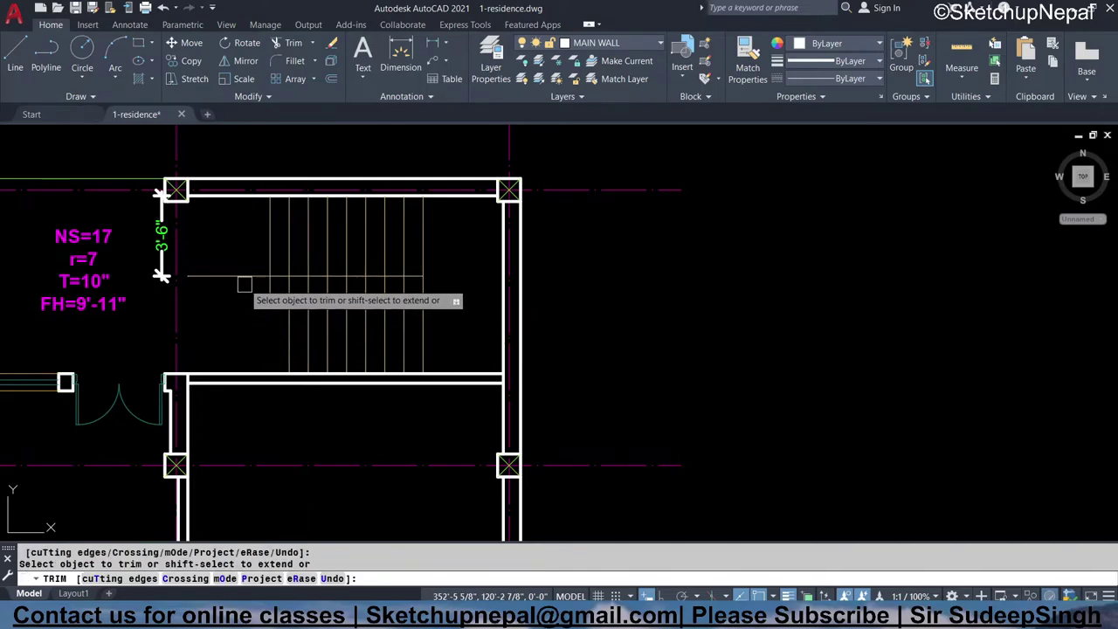
pyautogui.scroll(5, 417, 282)
pyautogui.moveTo(407, 288); pyautogui.dragTo(367, 288)
pyautogui.scroll(-4, 275, 288)
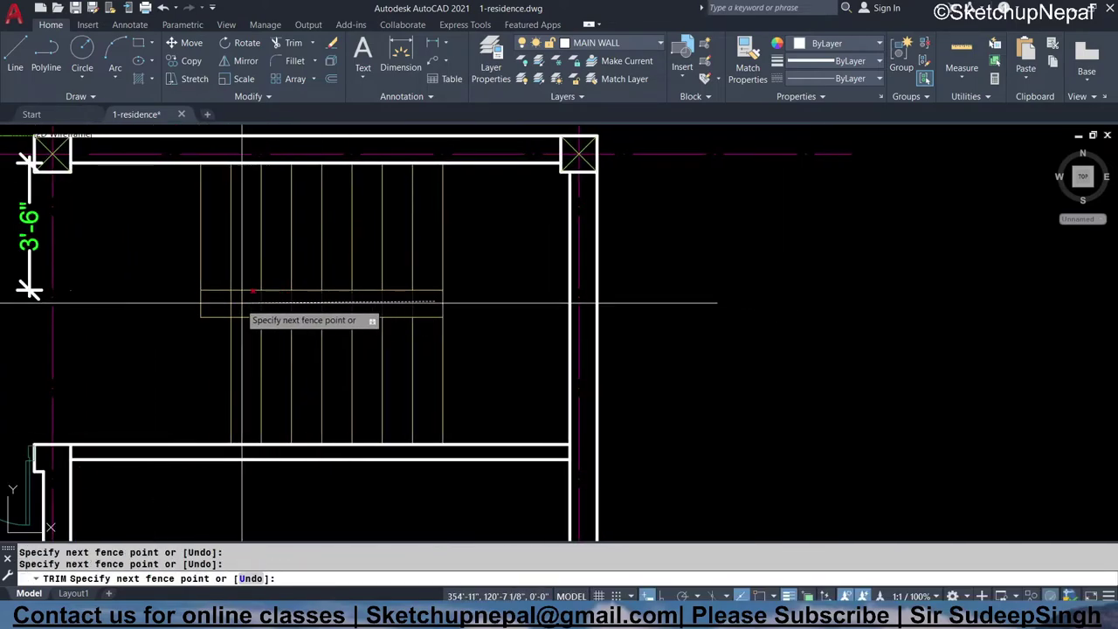
pyautogui.scroll(-2, 288, 302)
pyautogui.press('Escape')
pyautogui.press('Escape')
# - Attempt another trim and a property match from the stair note, cancelling both
pyautogui.scroll(5, 293, 290)
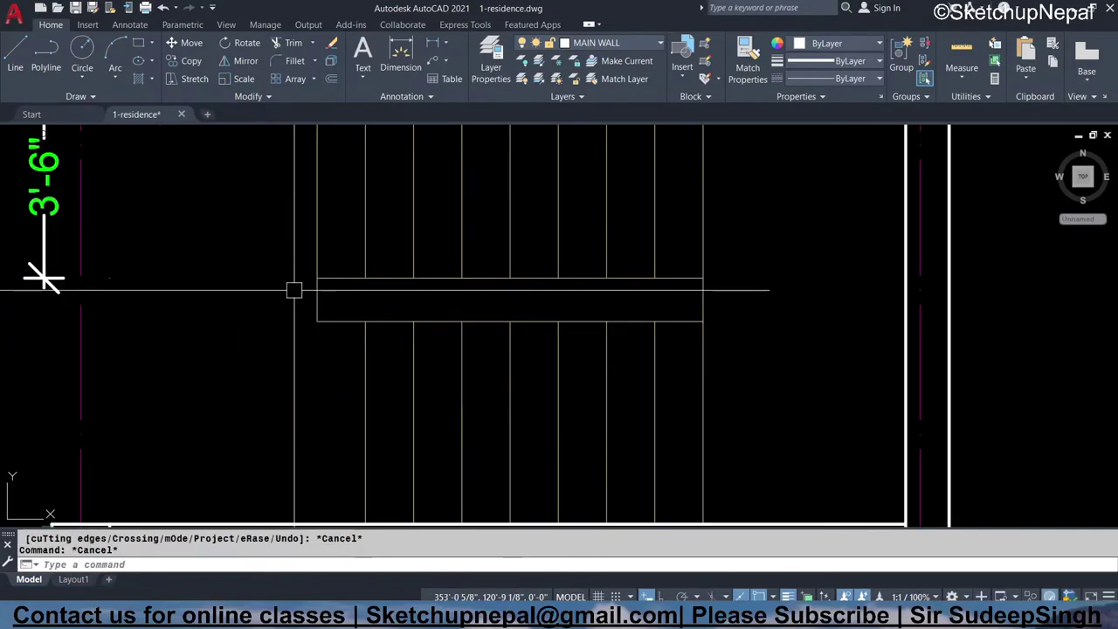
pyautogui.write('tr')
pyautogui.press('Return')
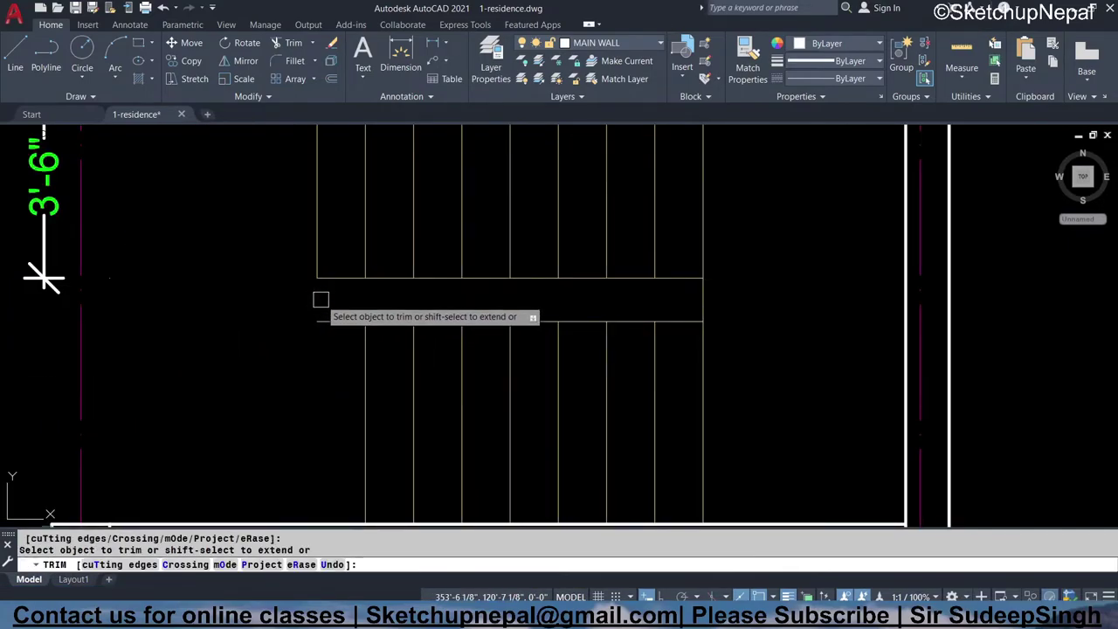
pyautogui.scroll(-1, 321, 302)
pyautogui.scroll(-2, 297, 323)
pyautogui.press('Escape')
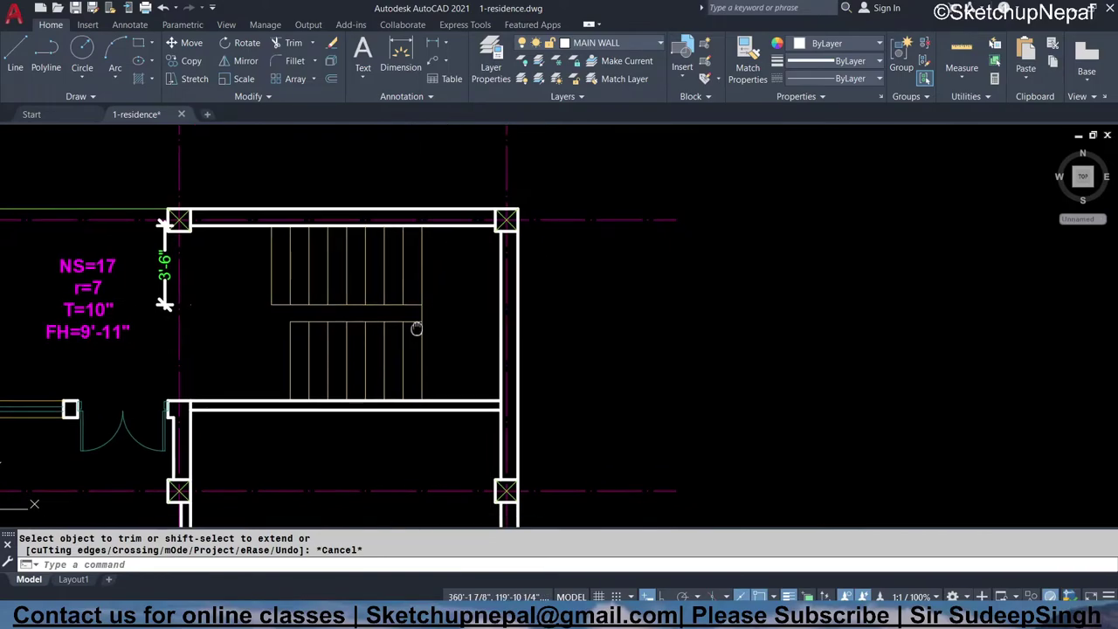
pyautogui.moveTo(289, 286); pyautogui.dragTo(311, 265, button='middle')
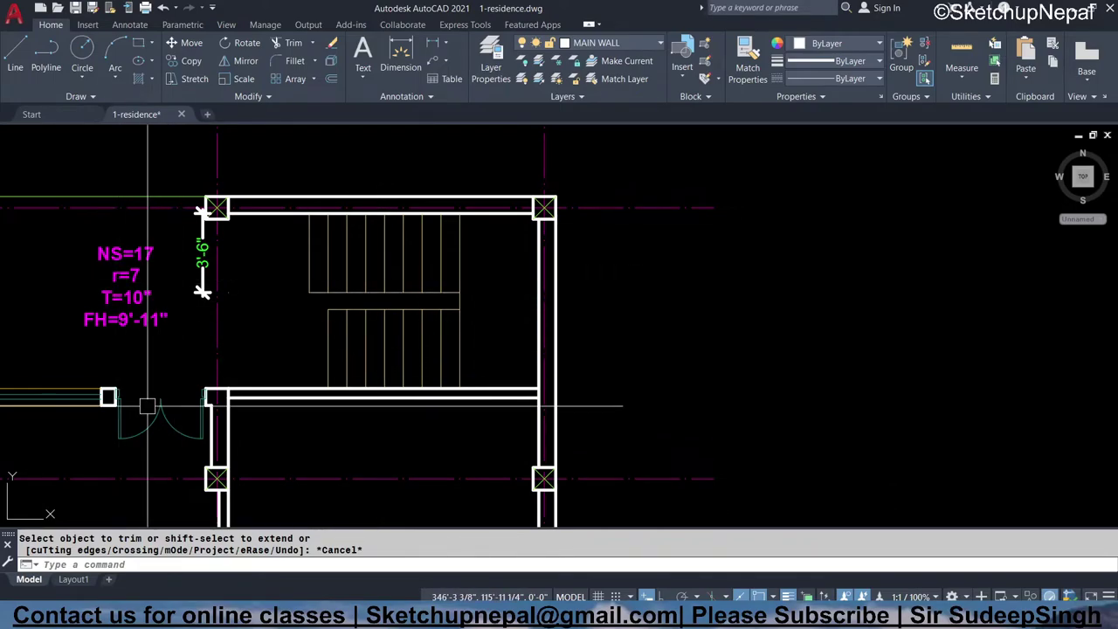
pyautogui.press('Escape')
pyautogui.click(144, 321)
pyautogui.press('Return')
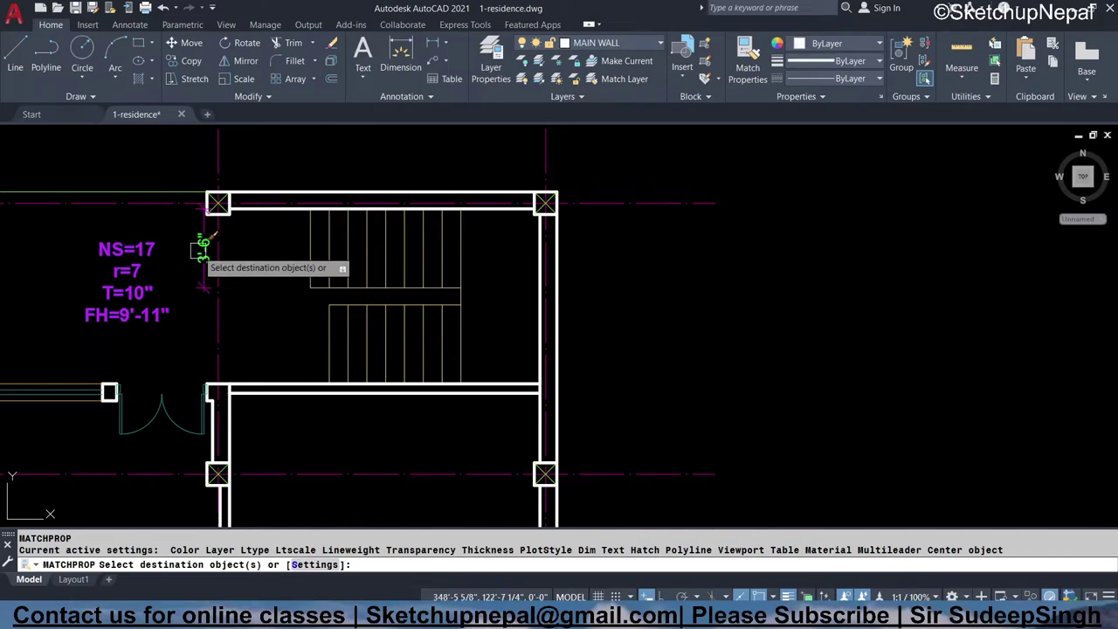
pyautogui.press('Escape')
pyautogui.press('Escape')
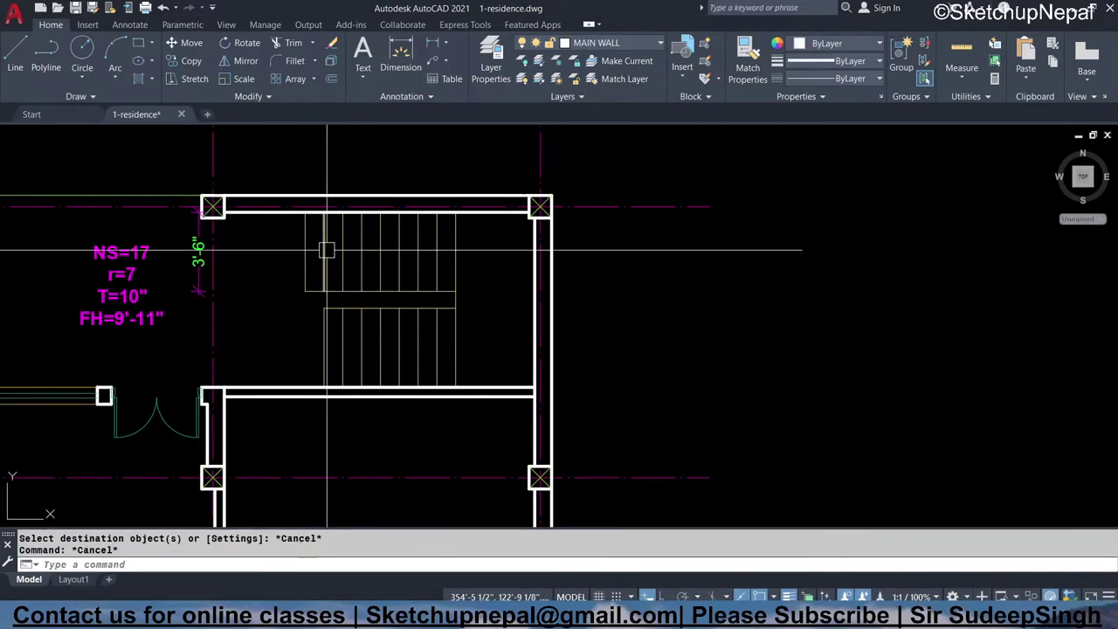
# - Start a walking line at the upper flight's stair edge
pyautogui.write('l')
pyautogui.press('Return')
pyautogui.click(305, 252)
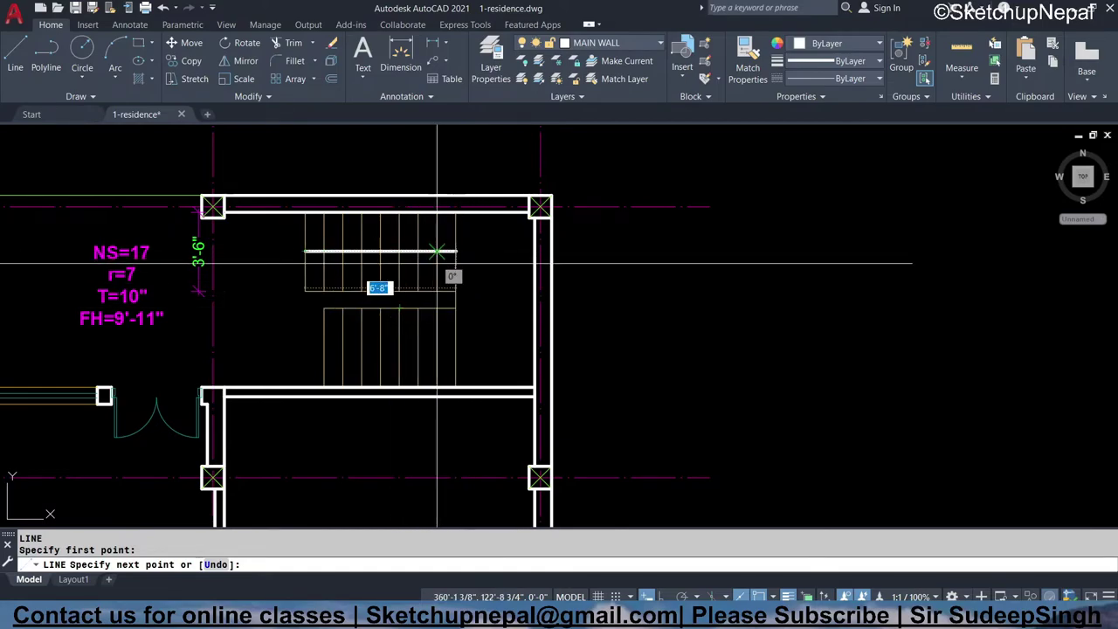
# - With Ortho on, draw the upper, lower and vertical connecting walking line segments
pyautogui.press('F8')
pyautogui.click(304, 252)
pyautogui.press('Escape')
pyautogui.press('space')
pyautogui.click(323, 348)
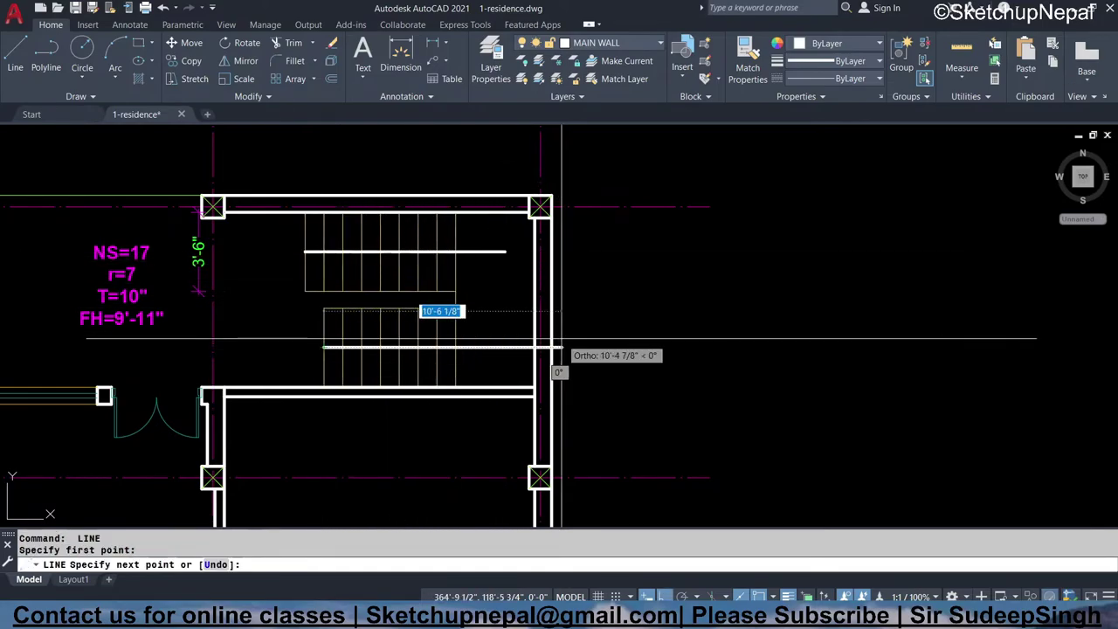
pyautogui.click(504, 347)
pyautogui.press('Escape')
pyautogui.press('space')
pyautogui.click(479, 236)
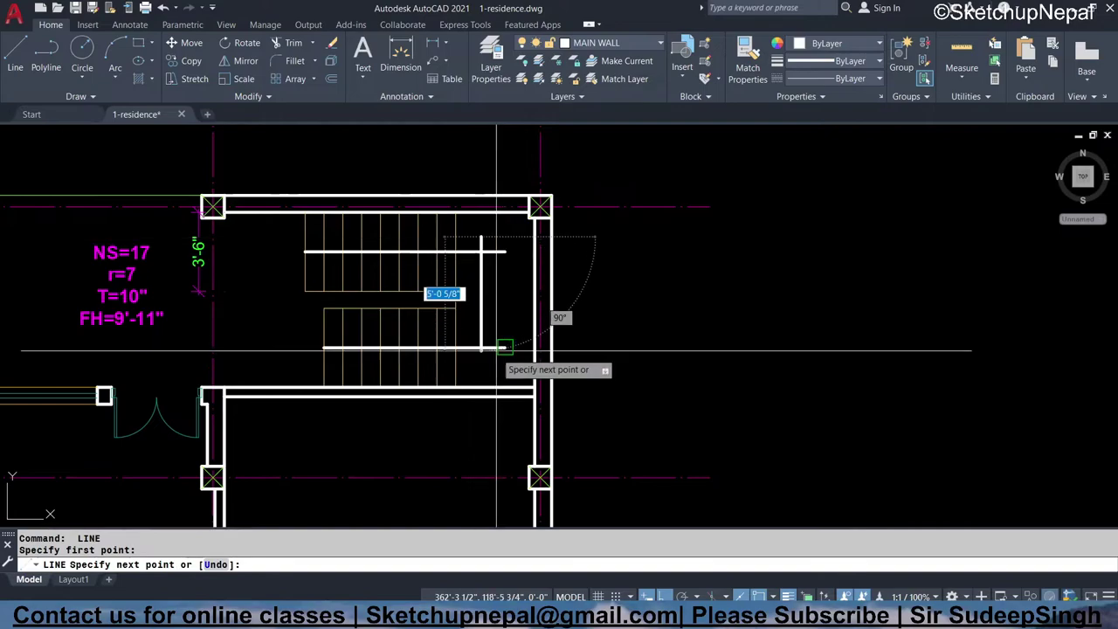
pyautogui.click(479, 367)
pyautogui.press('Escape')
# - Fillet the upper and lower walking lines into corners with the vertical line
pyautogui.write('f')
pyautogui.press('space')
pyautogui.click(493, 252)
pyautogui.click(479, 262)
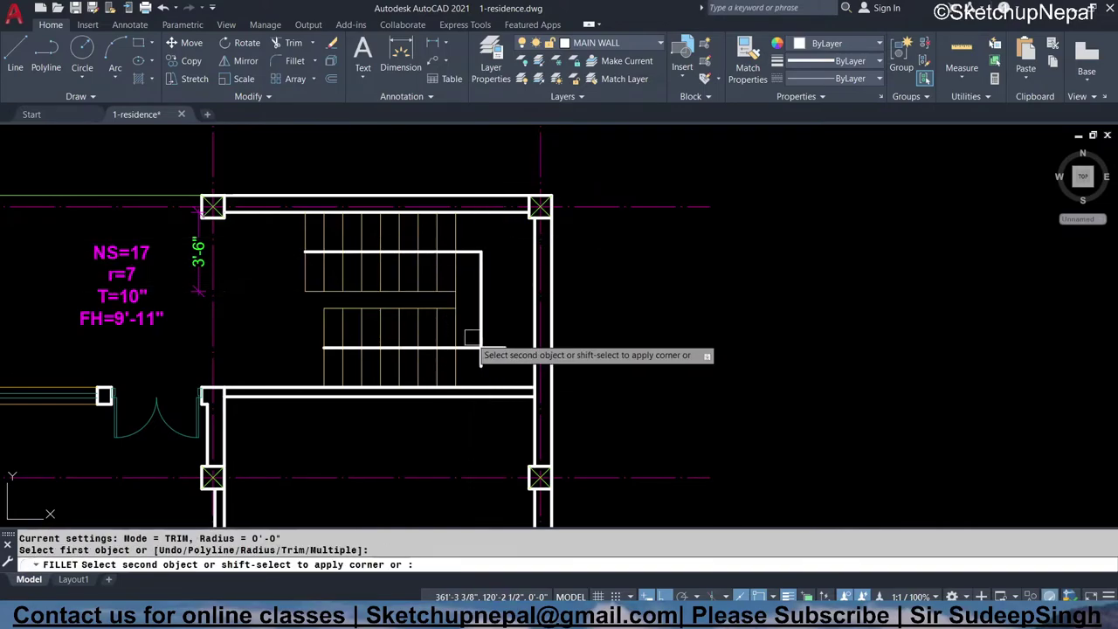
pyautogui.click(493, 348)
pyautogui.click(480, 336)
# - Move the upper and lower walking lines to another layer
pyautogui.click(436, 252)
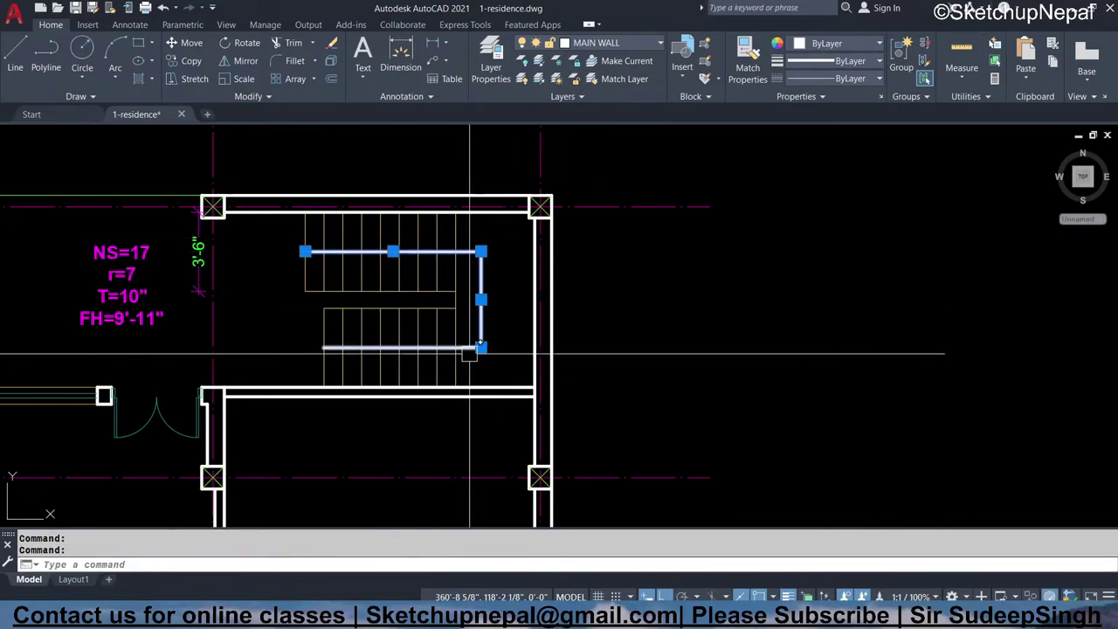
pyautogui.click(437, 347)
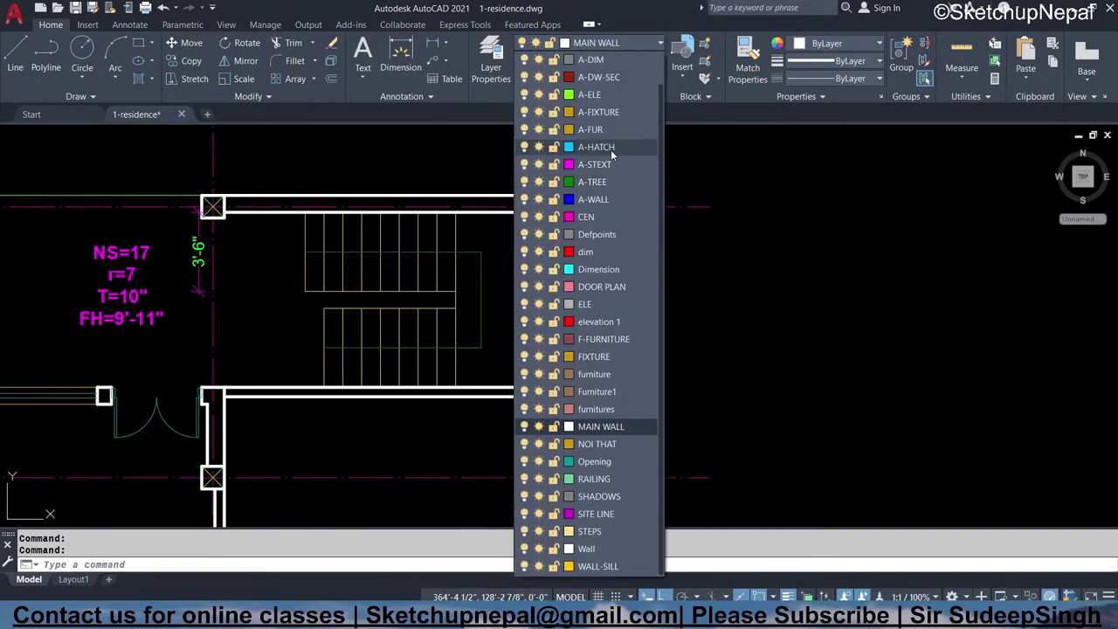
pyautogui.click(576, 150)
pyautogui.press('Escape')
# - Draw a small circle at the walking line's starting point
pyautogui.scroll(2, 306, 244)
pyautogui.scroll(2, 306, 244)
pyautogui.write('c')
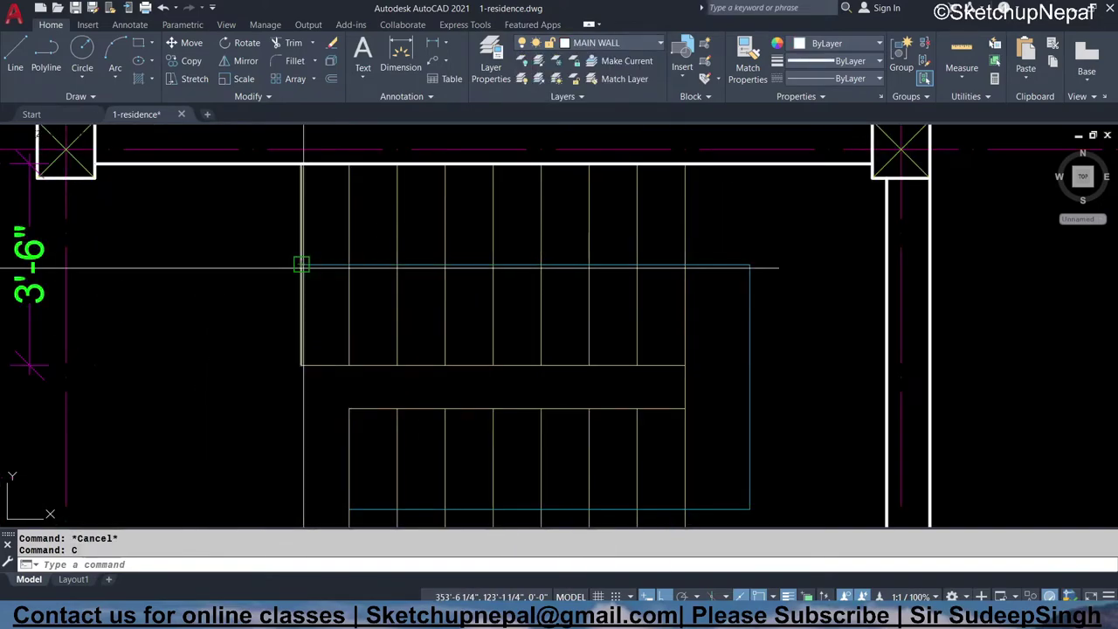
pyautogui.scroll(2, 299, 254)
pyautogui.press('space')
pyautogui.click(295, 258)
pyautogui.press('Escape')
pyautogui.click(296, 262)
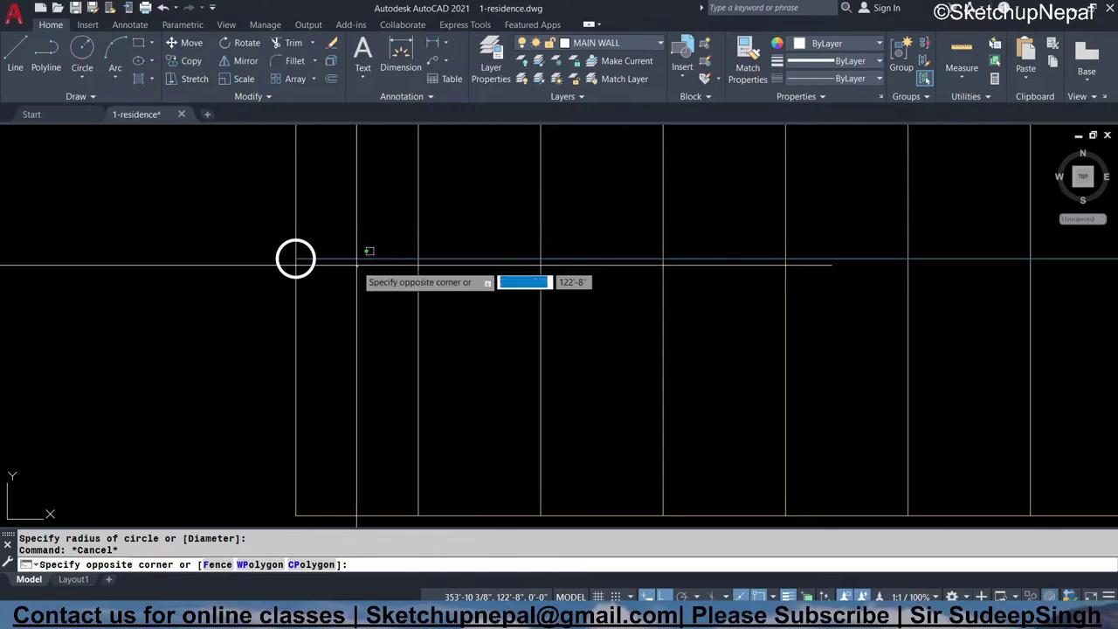
# - Try copying the walking line's properties, then check the stair design note
pyautogui.click(345, 238)
pyautogui.press('Return')
pyautogui.press('Escape')
pyautogui.scroll(-3, 325, 253)
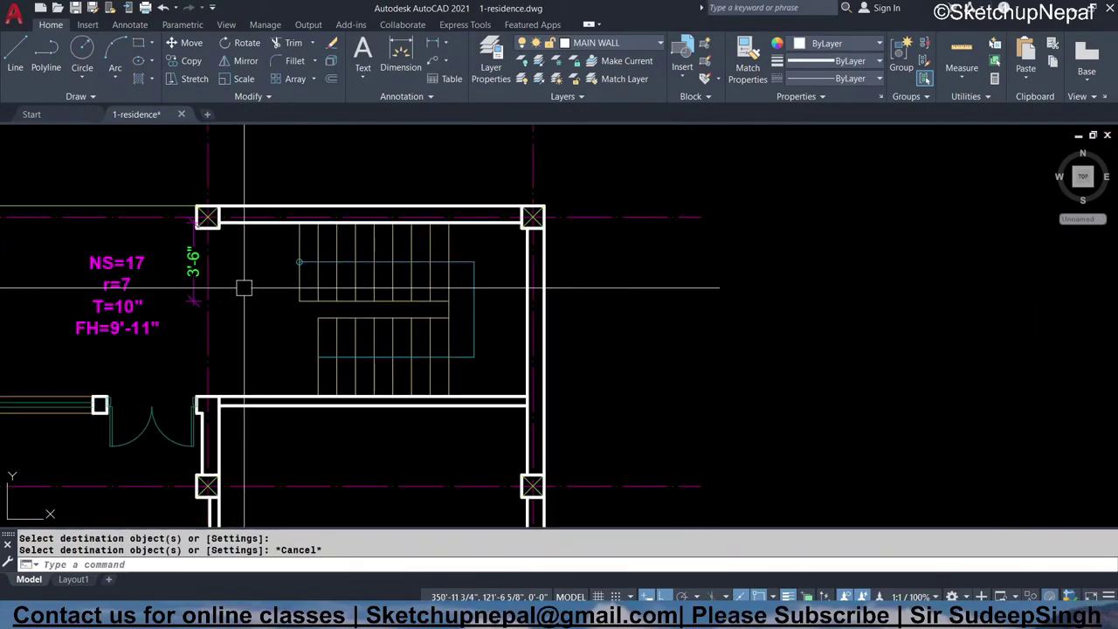
pyautogui.click(174, 225)
pyautogui.press('Escape')
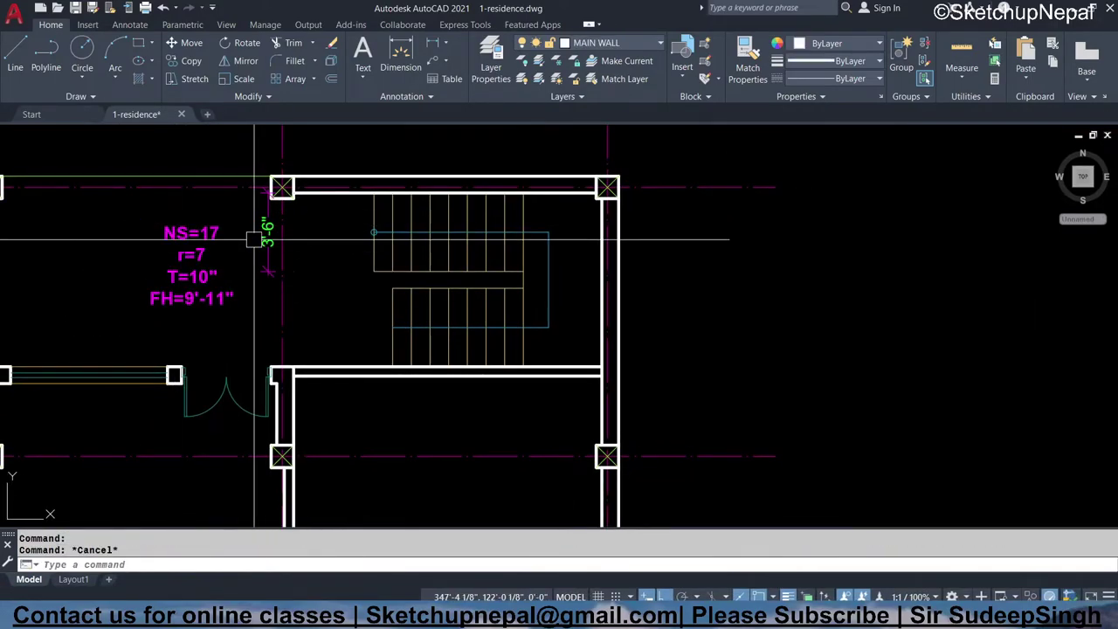
pyautogui.scroll(2, 277, 234)
pyautogui.write('t')
pyautogui.press('Return')
# - Write the 'UP.' text label at the walking line's start
pyautogui.click(331, 216)
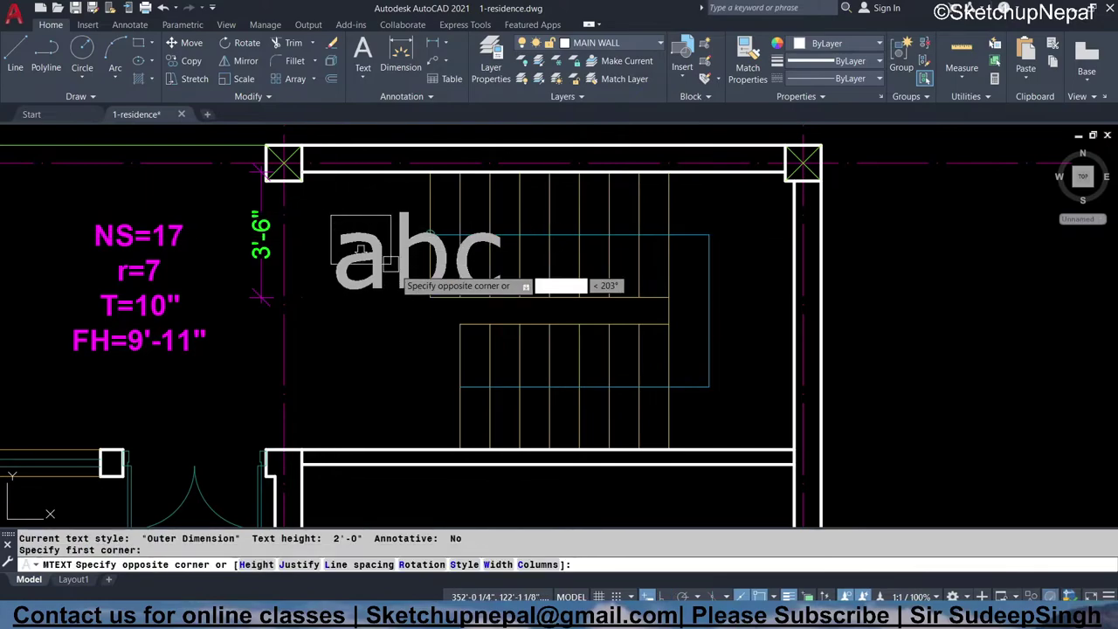
pyautogui.click(406, 288)
pyautogui.write('UP.')
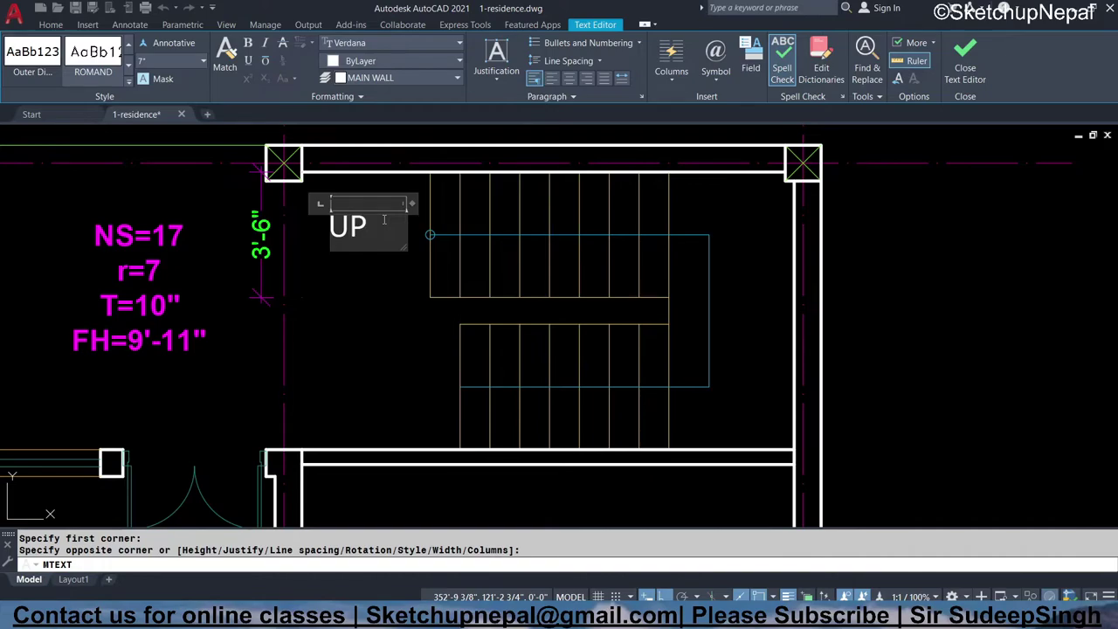
pyautogui.click(357, 280)
# - Move the UP. label slightly to the right
pyautogui.click(369, 227)
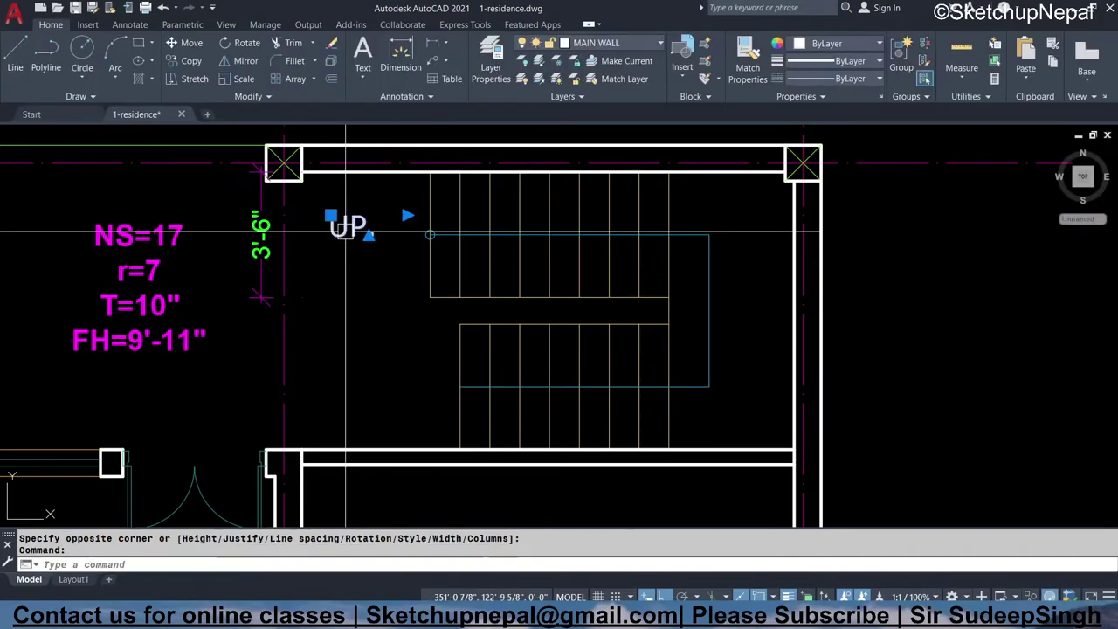
pyautogui.write('m')
pyautogui.press('Return')
pyautogui.click(354, 293)
pyautogui.click(410, 282)
pyautogui.press('Escape')
# - Put the UP. label on the magenta layer
pyautogui.click(393, 225)
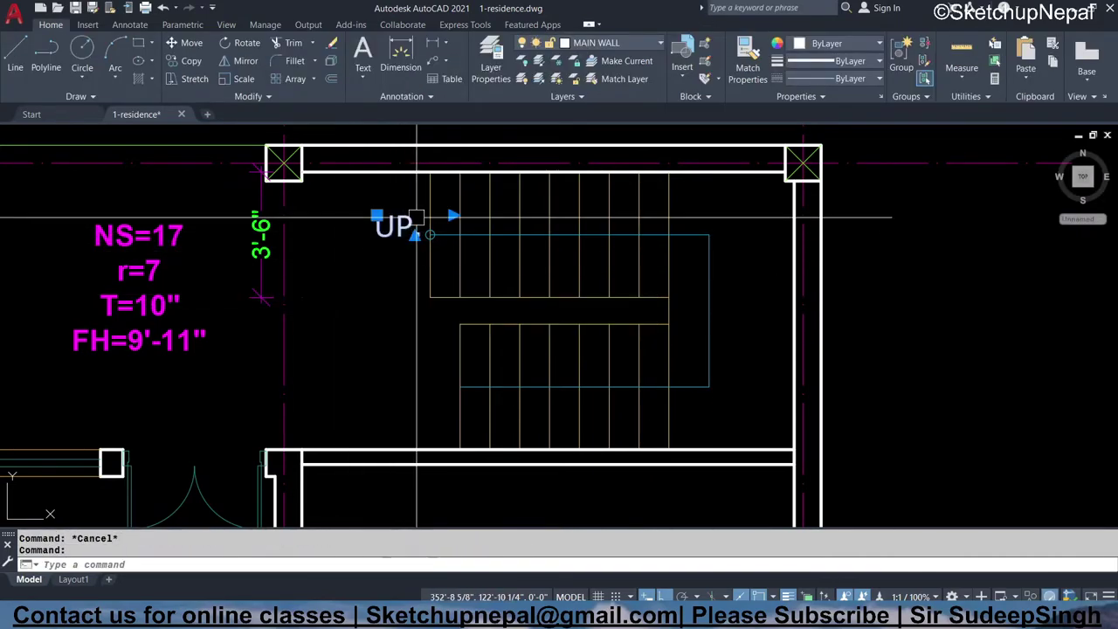
pyautogui.click(611, 42)
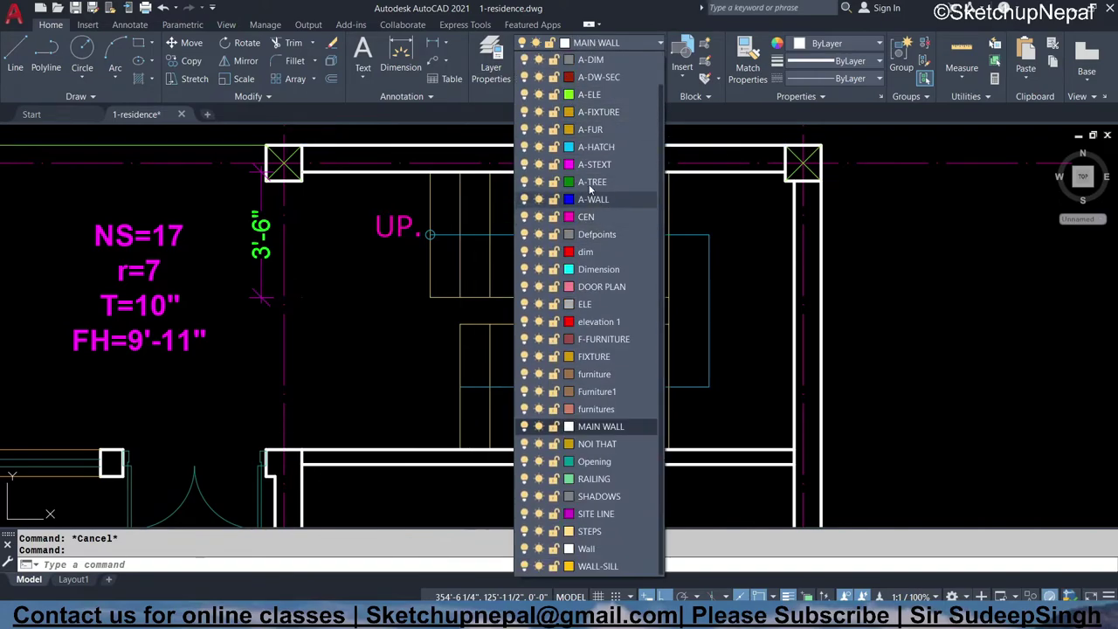
pyautogui.click(564, 178)
pyautogui.moveTo(381, 287); pyautogui.dragTo(267, 286, button='middle')
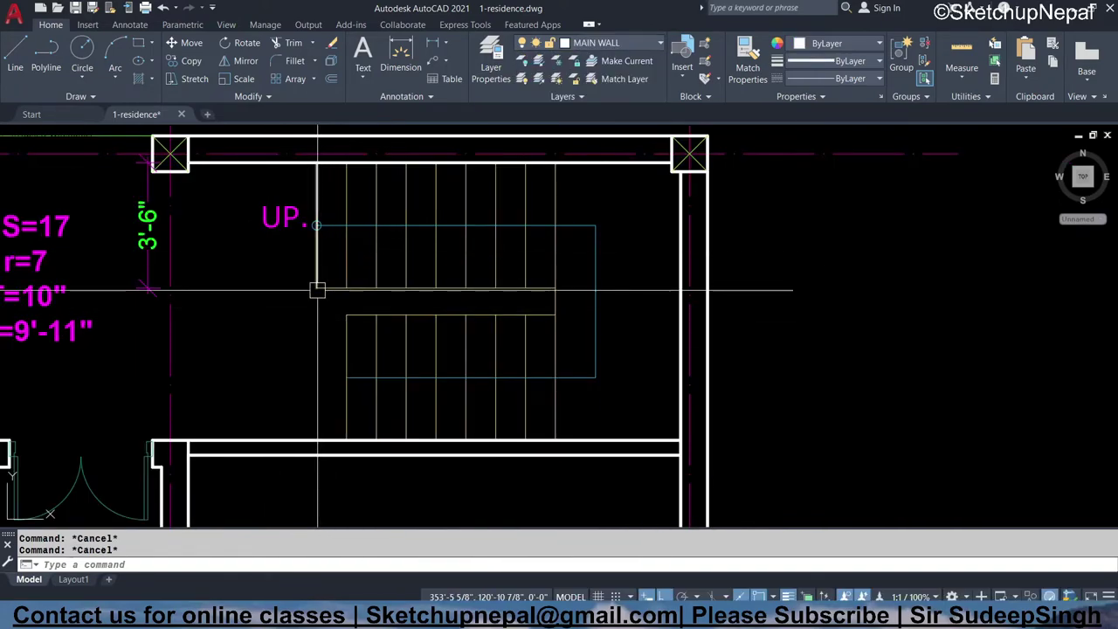
pyautogui.press('Escape')
# - With Ortho off, draw a diagonal arrow stroke at the lower walking line's end
pyautogui.write('l')
pyautogui.press('Return')
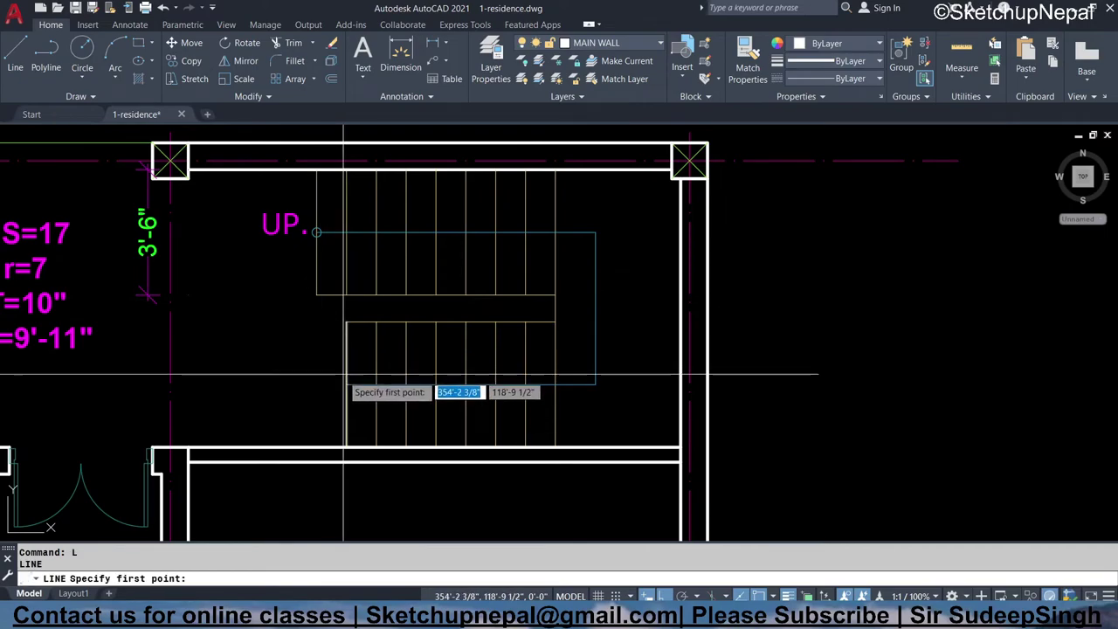
pyautogui.click(347, 381)
pyautogui.scroll(5, 373, 373)
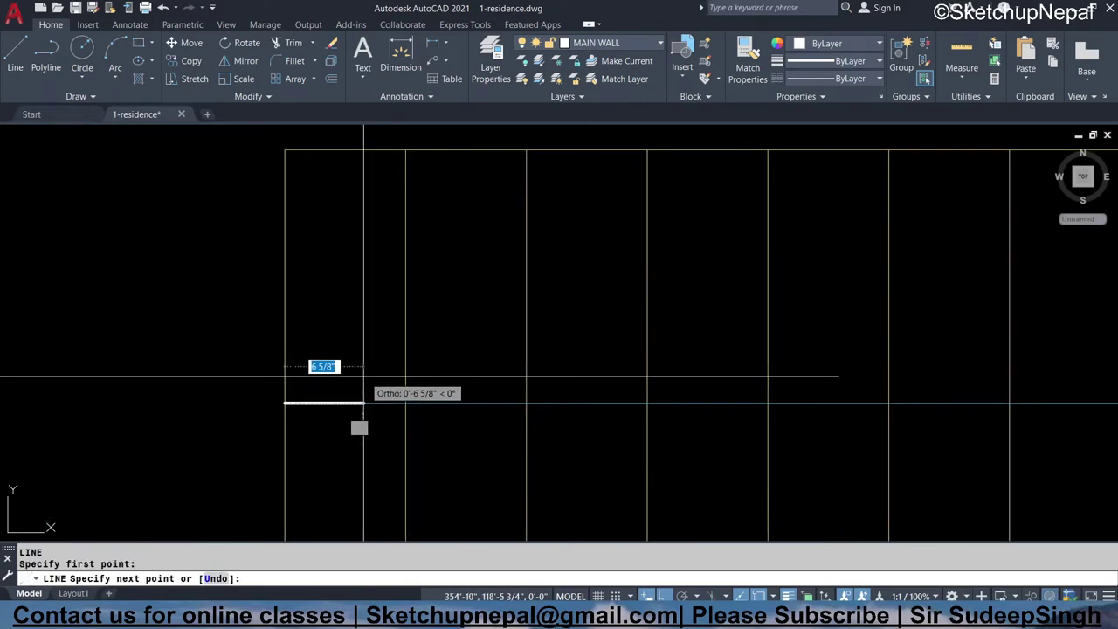
pyautogui.press('F8')
pyautogui.press('Escape')
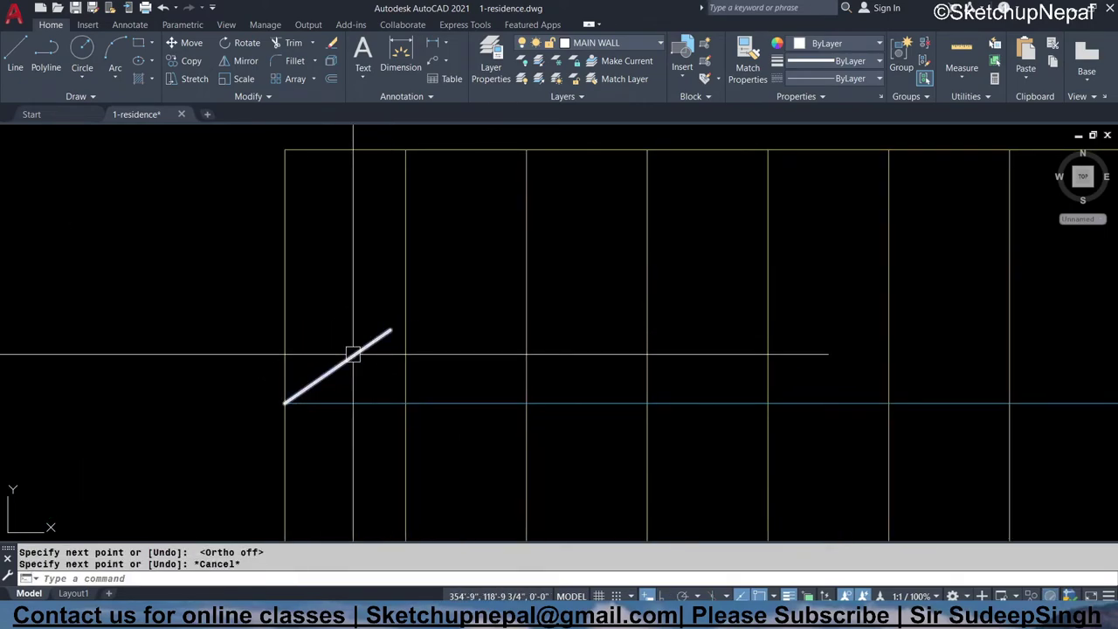
pyautogui.click(352, 353)
pyautogui.moveTo(344, 349); pyautogui.dragTo(292, 317, button='middle')
# - Mirror the stroke about the walking line, keeping the original, to form an arrowhead
pyautogui.write('m')
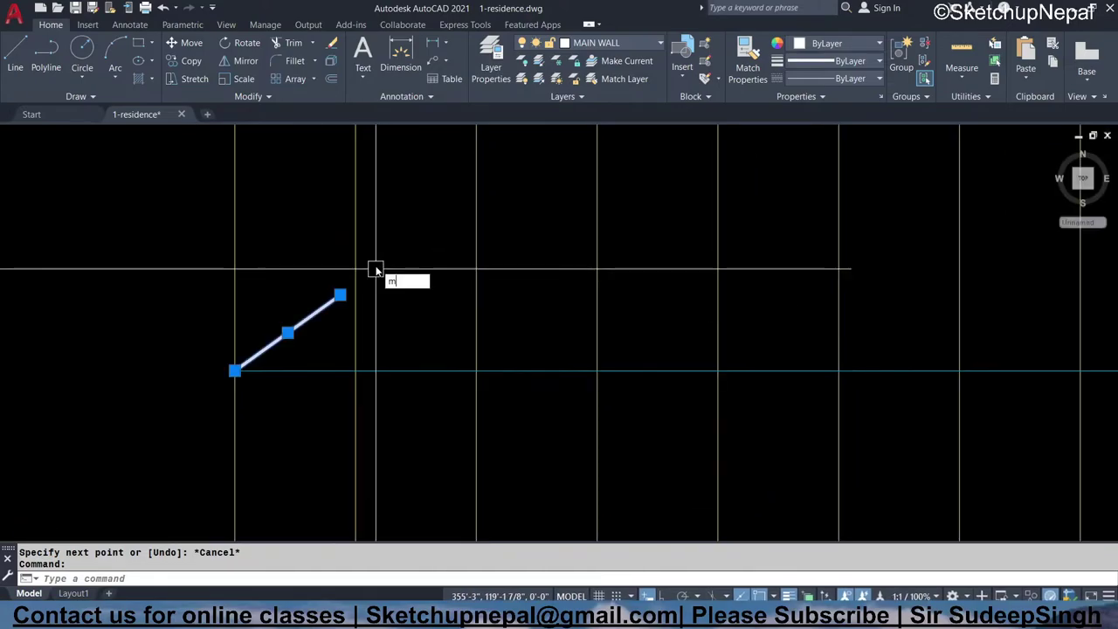
pyautogui.write('i')
pyautogui.press('Return')
pyautogui.click(234, 370)
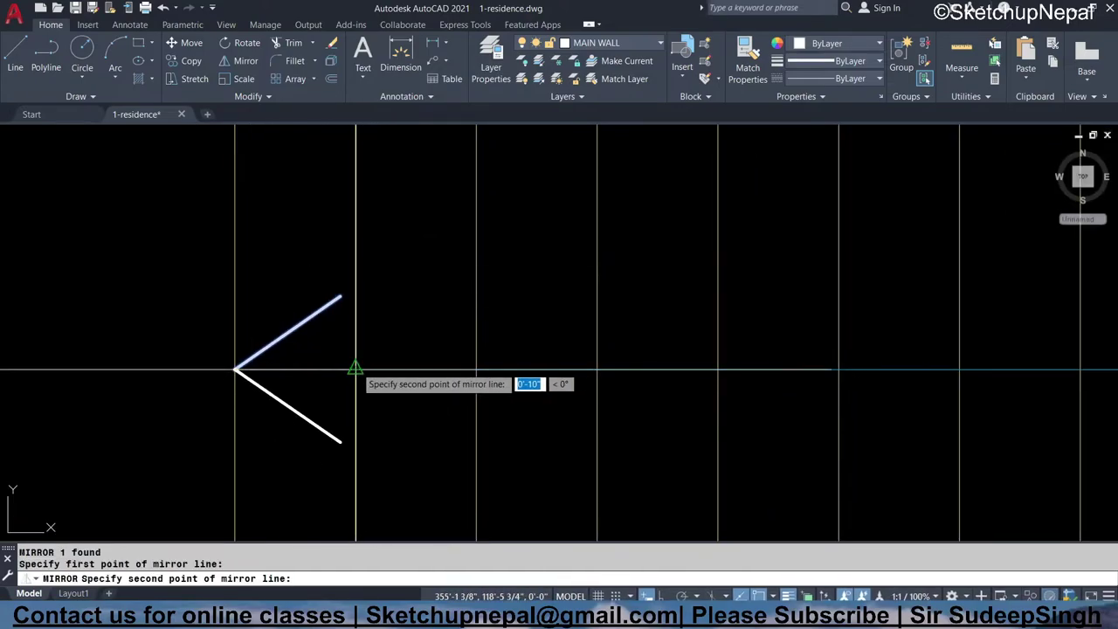
pyautogui.click(354, 370)
pyautogui.scroll(-2, 361, 324)
pyautogui.write('n')
pyautogui.press('Return')
pyautogui.scroll(-3, 379, 259)
# - Match the arrowhead strokes to the walking line's properties
pyautogui.click(402, 338)
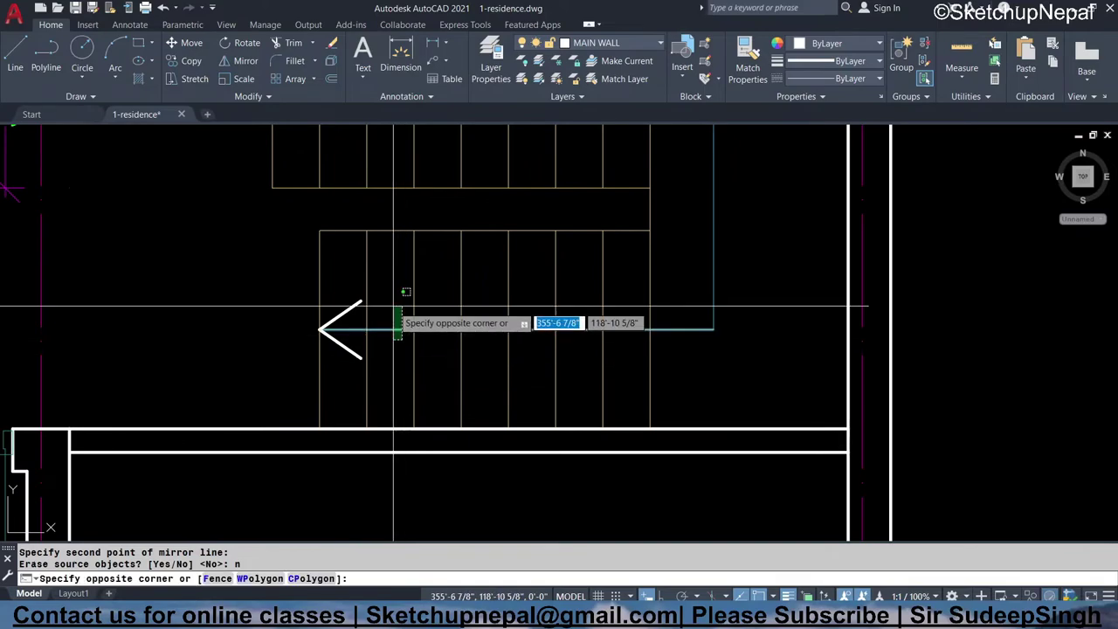
pyautogui.click(393, 306)
pyautogui.press('Return')
pyautogui.scroll(2, 356, 324)
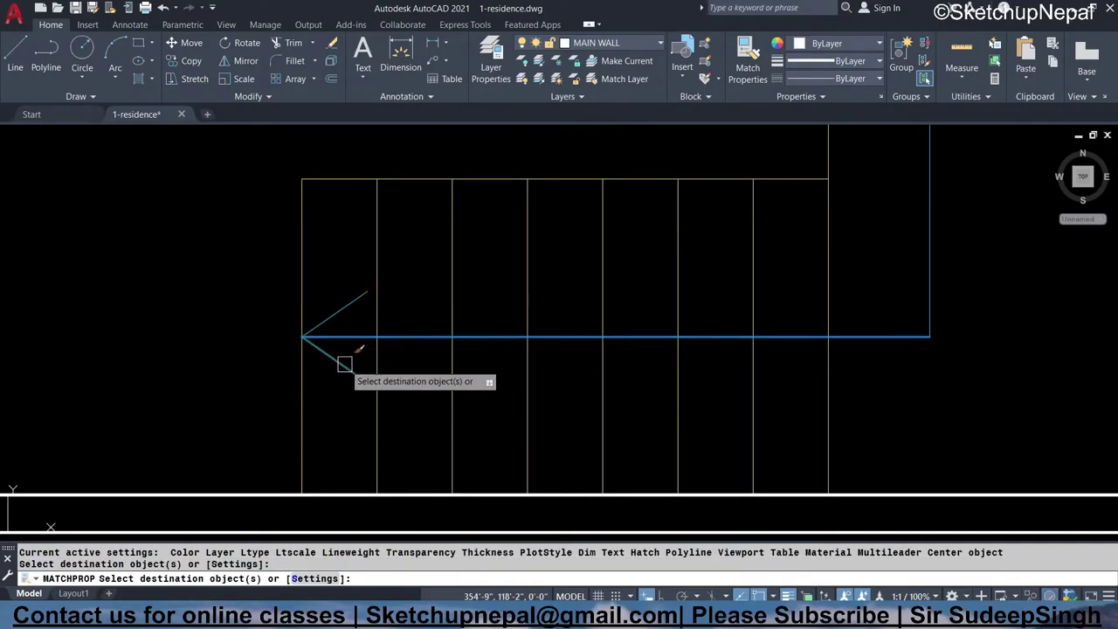
pyautogui.press('Escape')
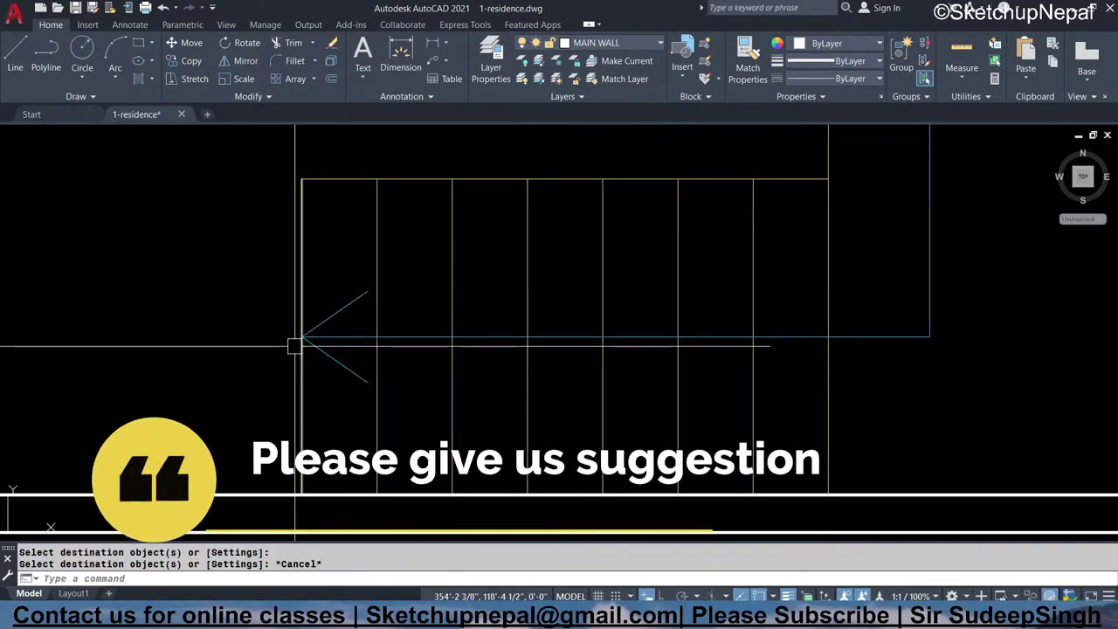
pyautogui.scroll(-5, 295, 349)
pyautogui.moveTo(397, 264); pyautogui.dragTo(362, 249, button='middle')
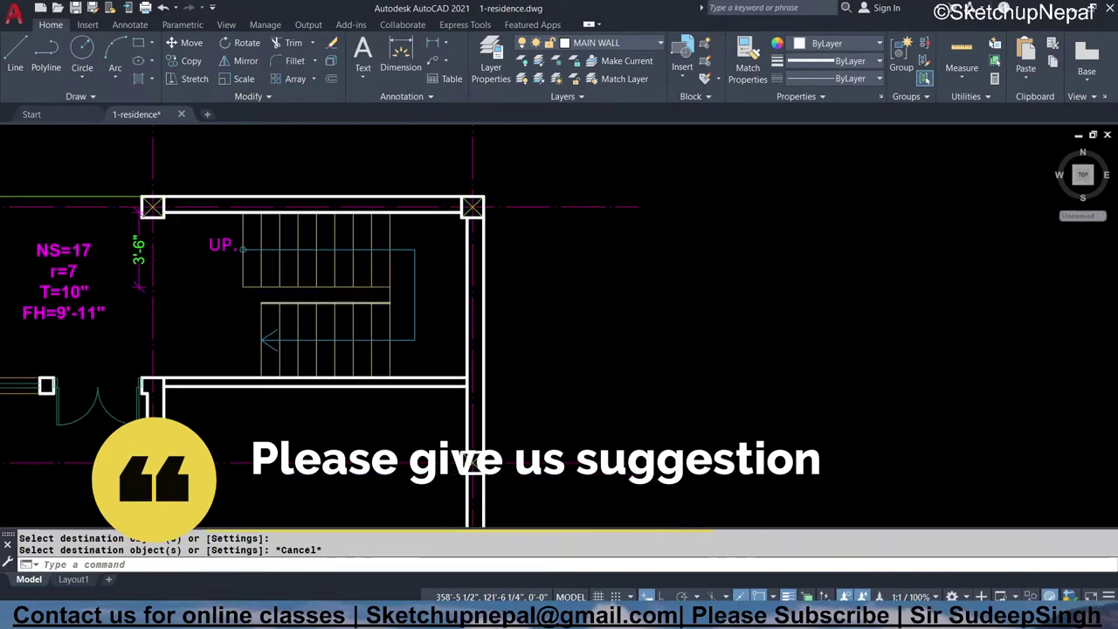
pyautogui.press('Escape')
pyautogui.scroll(2, 234, 293)
pyautogui.write('pl')
pyautogui.press('Return')
# - Draw a U-shaped handrail polyline around the gap between the flights
pyautogui.click(248, 281)
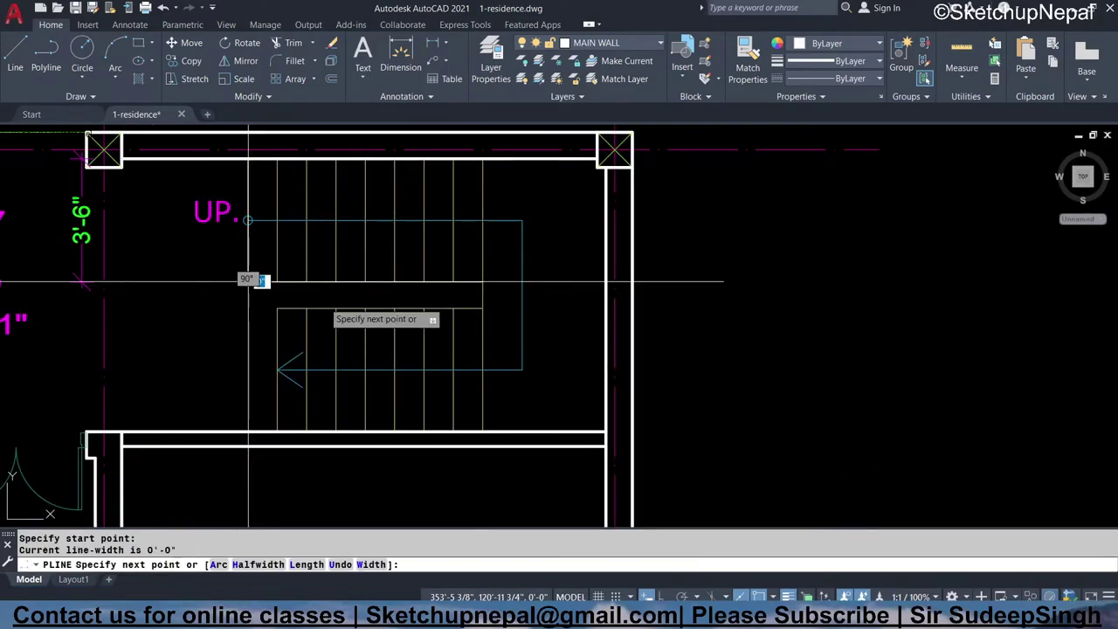
pyautogui.click(483, 281)
pyautogui.click(483, 308)
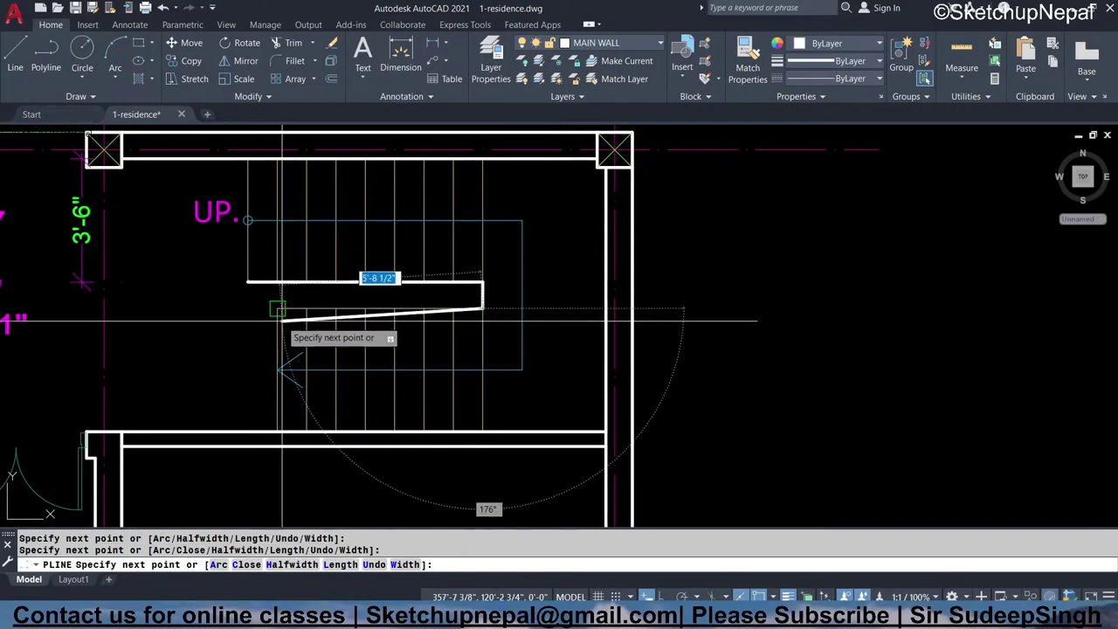
pyautogui.click(277, 308)
pyautogui.press('Escape')
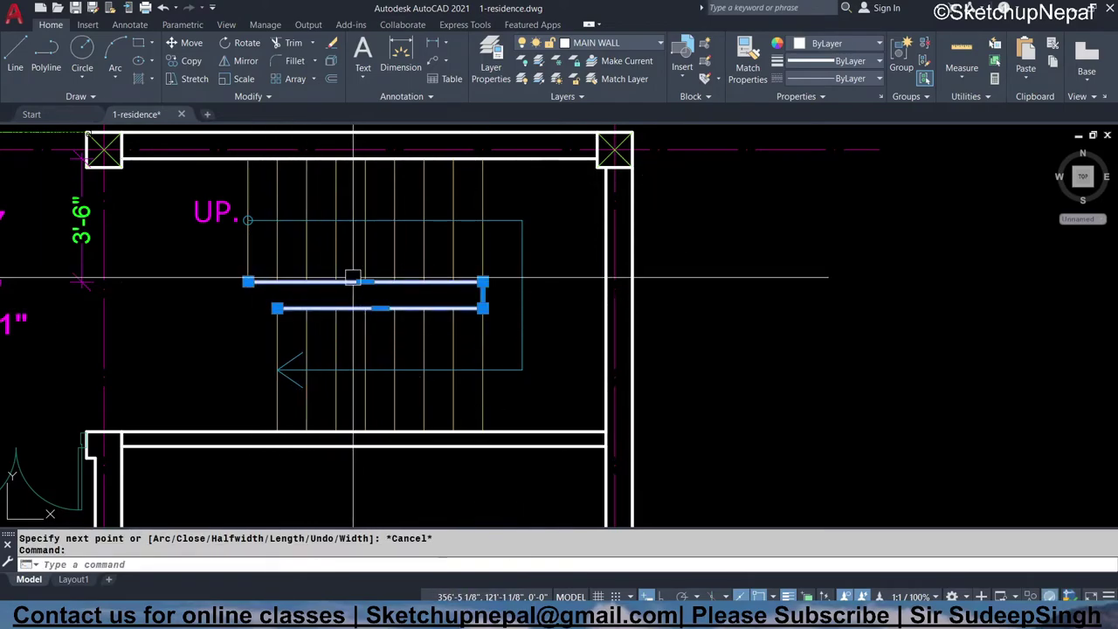
# - Offset the handrail polyline 1.5 inward to form its second line
pyautogui.write('o')
pyautogui.press('Return')
pyautogui.press('Escape')
pyautogui.click(313, 286)
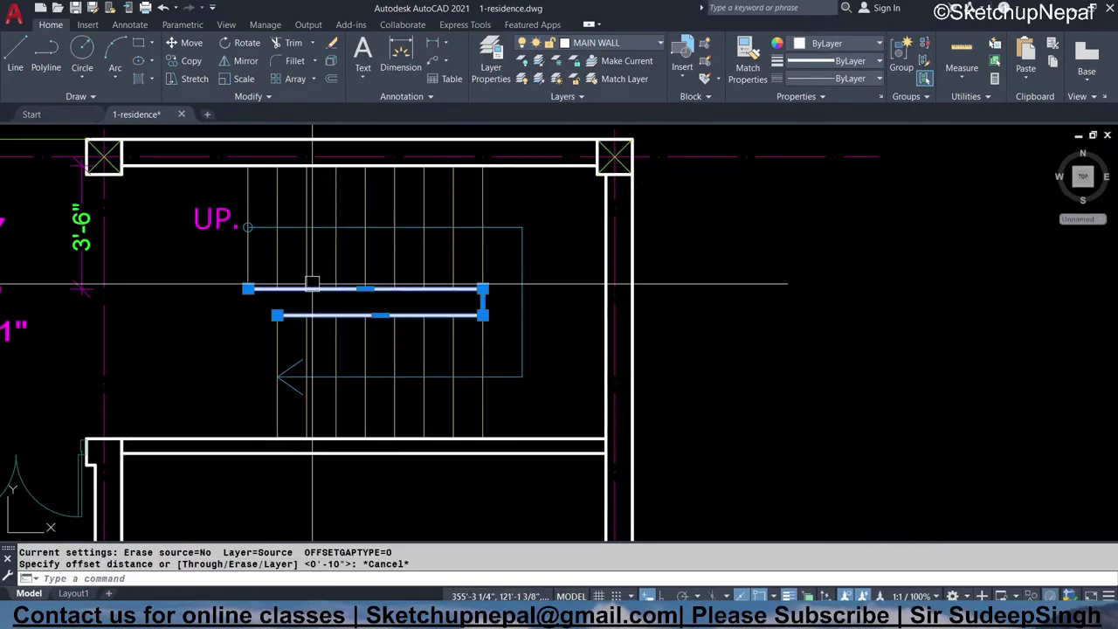
pyautogui.write('o')
pyautogui.write('1.5')
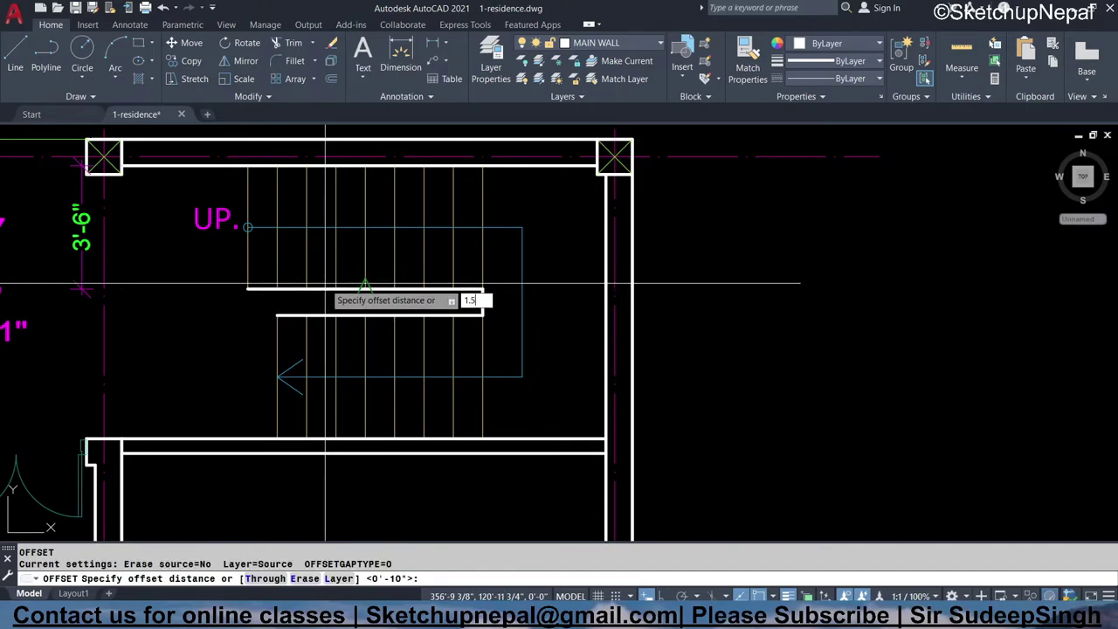
pyautogui.press('Return')
pyautogui.click(355, 287)
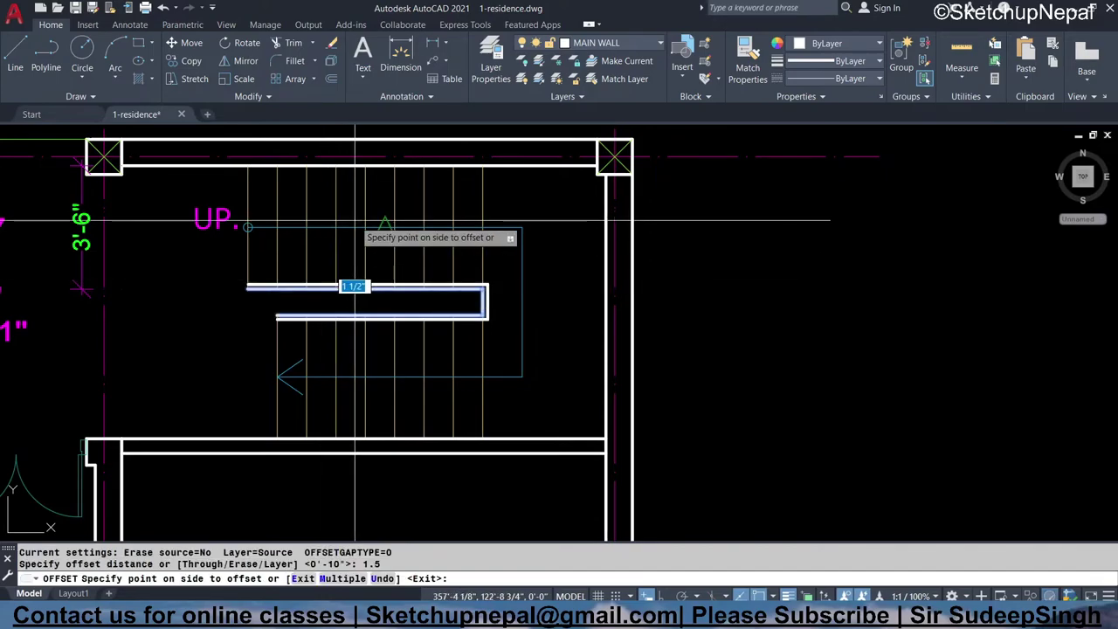
pyautogui.click(351, 220)
pyautogui.press('Escape')
# - Check the handrail outlines' layer without changing it, then bring the lower flight into view
pyautogui.scroll(3, 358, 289)
pyautogui.click(355, 301)
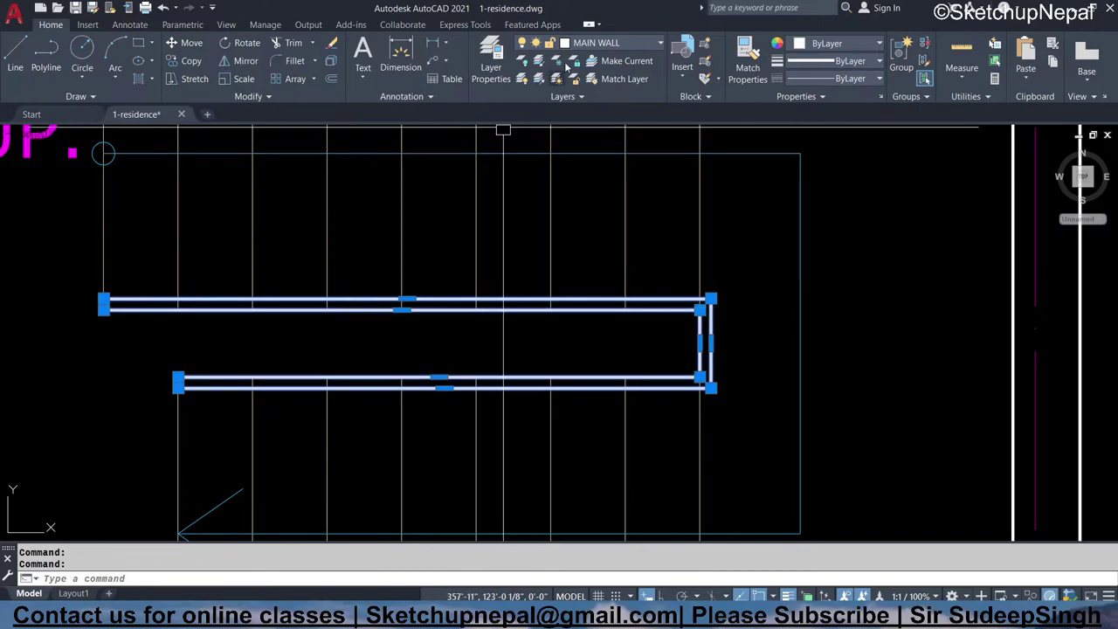
pyautogui.click(598, 45)
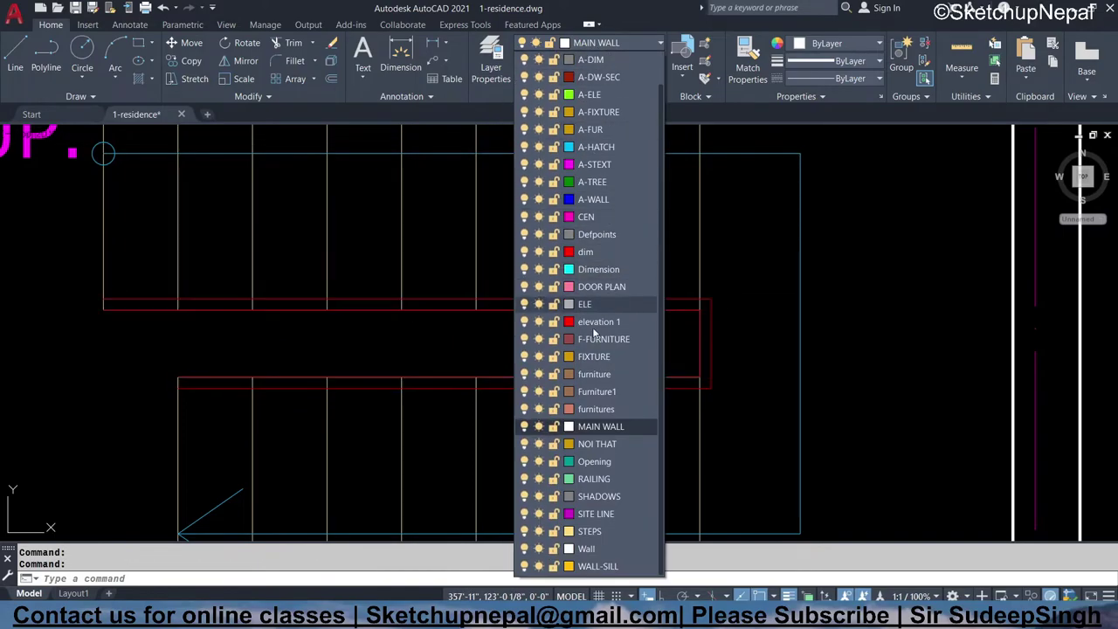
pyautogui.press('Escape')
pyautogui.scroll(-4, 253, 285)
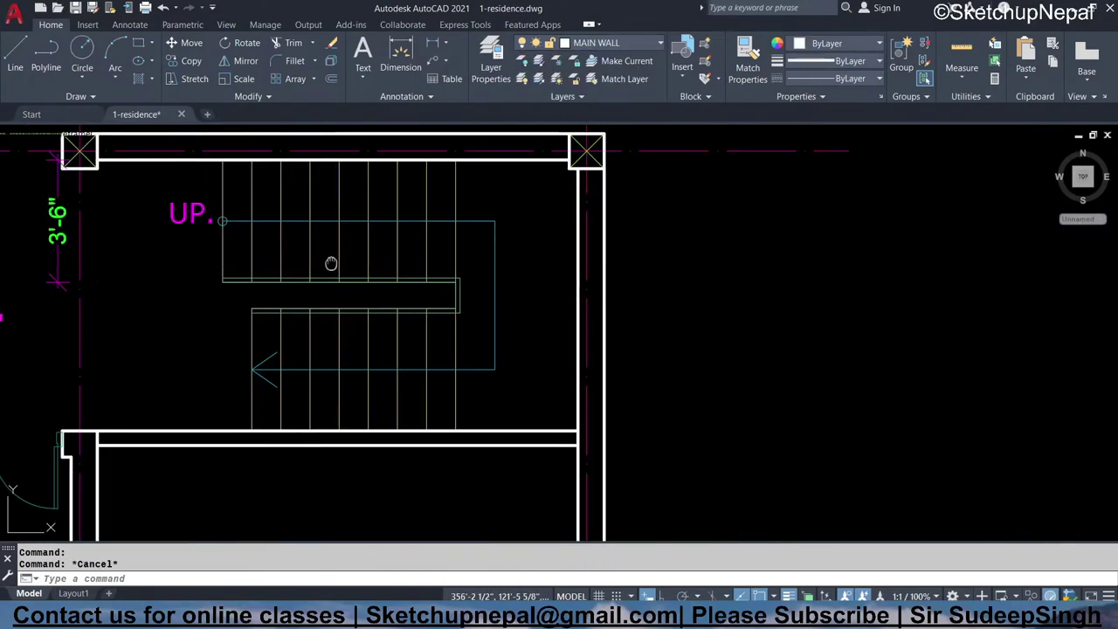
pyautogui.moveTo(370, 362); pyautogui.dragTo(393, 320, button='middle')
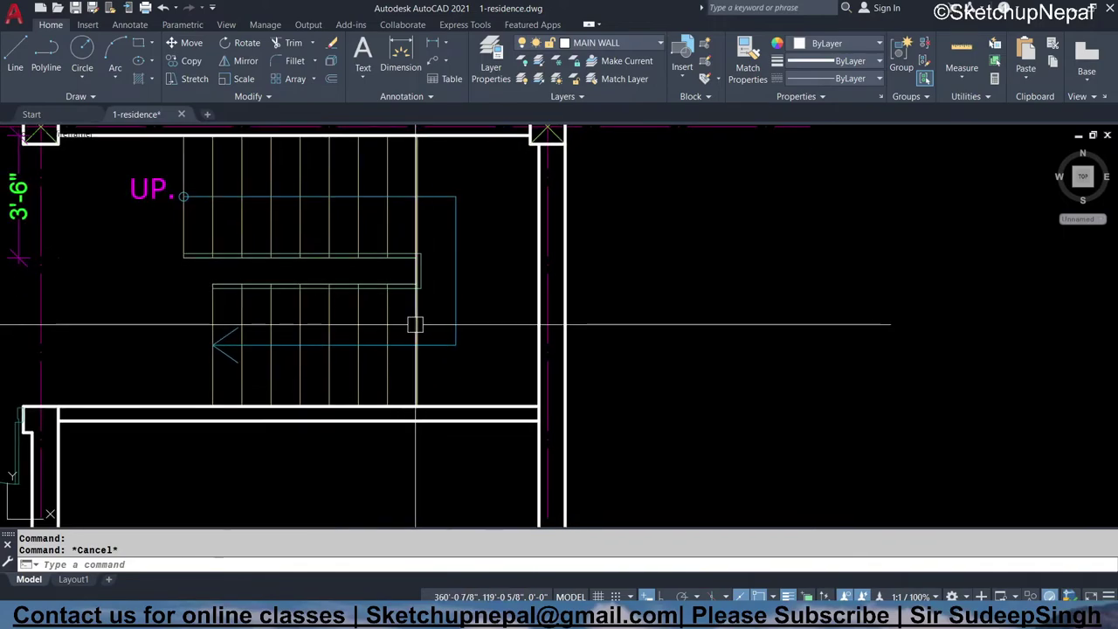
pyautogui.scroll(3, 437, 295)
pyautogui.write('tr')
pyautogui.press('Return')
pyautogui.scroll(2, 420, 325)
pyautogui.scroll(3, 411, 314)
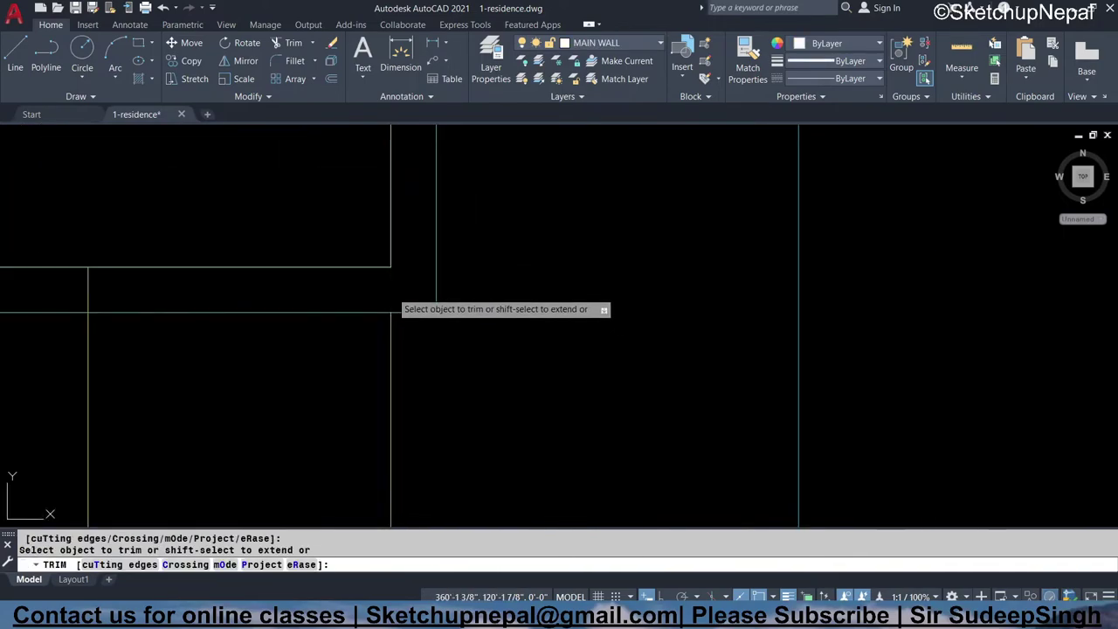
pyautogui.press('Escape')
pyautogui.scroll(-4, 428, 341)
pyautogui.click(424, 324)
# - Give the lower-flight treads the HIDDEN2 linetype
pyautogui.click(236, 387)
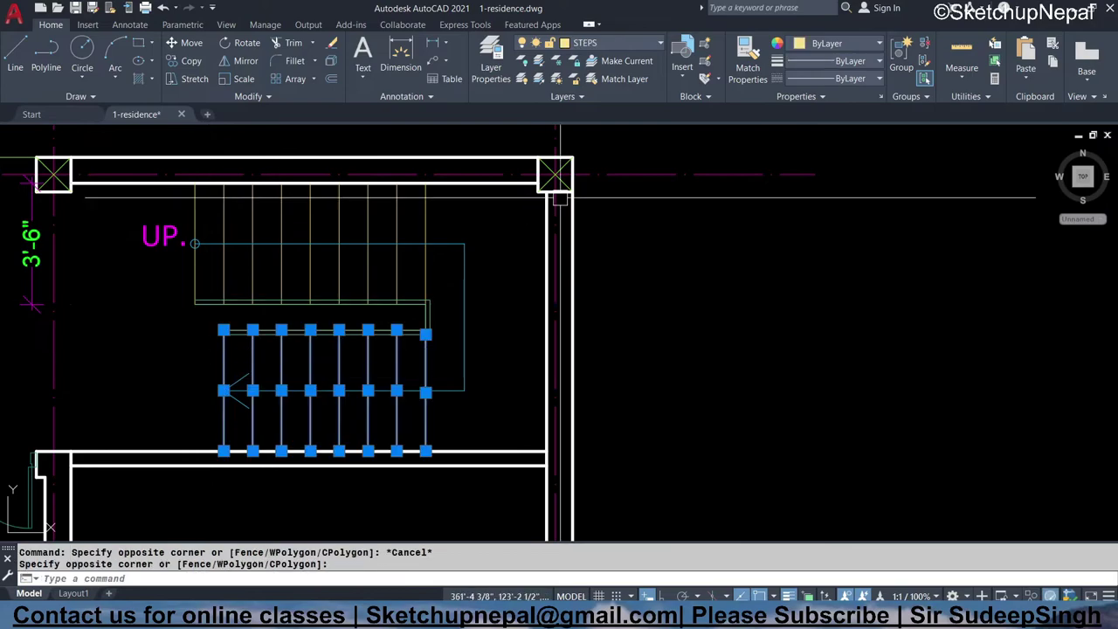
pyautogui.click(817, 77)
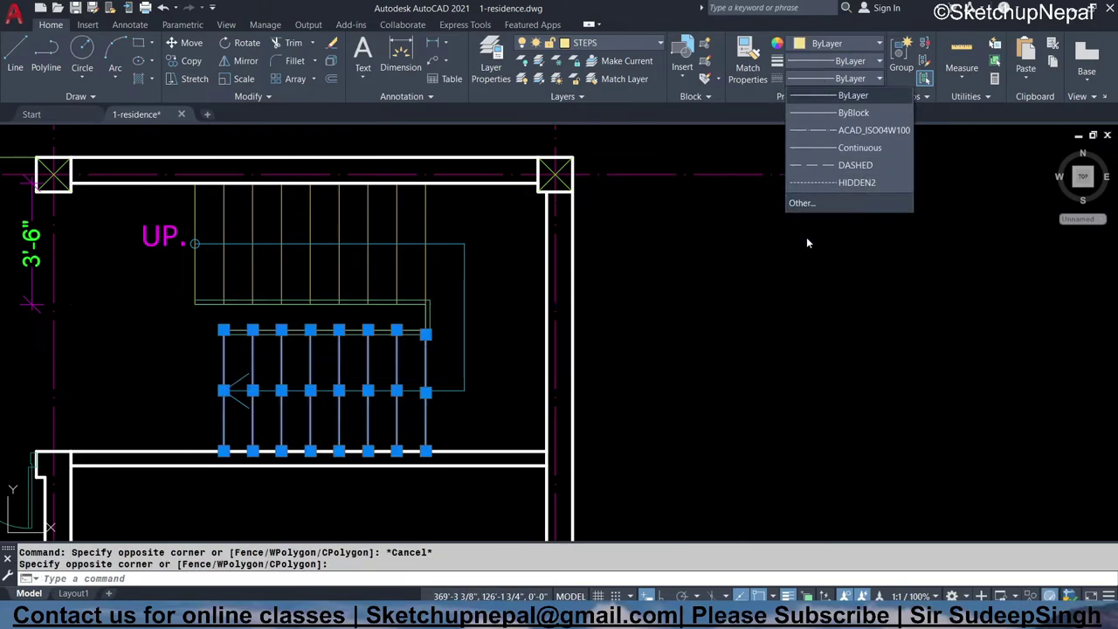
pyautogui.click(834, 181)
pyautogui.scroll(2, 157, 463)
pyautogui.moveTo(157, 462); pyautogui.dragTo(410, 454, button='middle')
# - Set the lower treads' linetype scale in the Properties panel
pyautogui.hotkey('ctrl', '1')
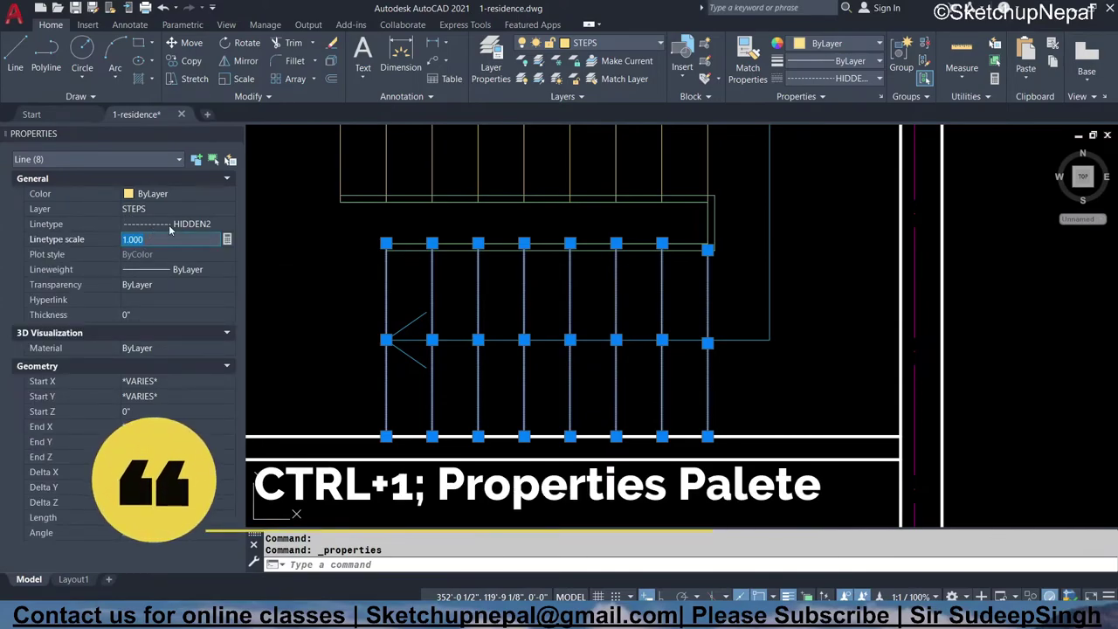
pyautogui.write('10')
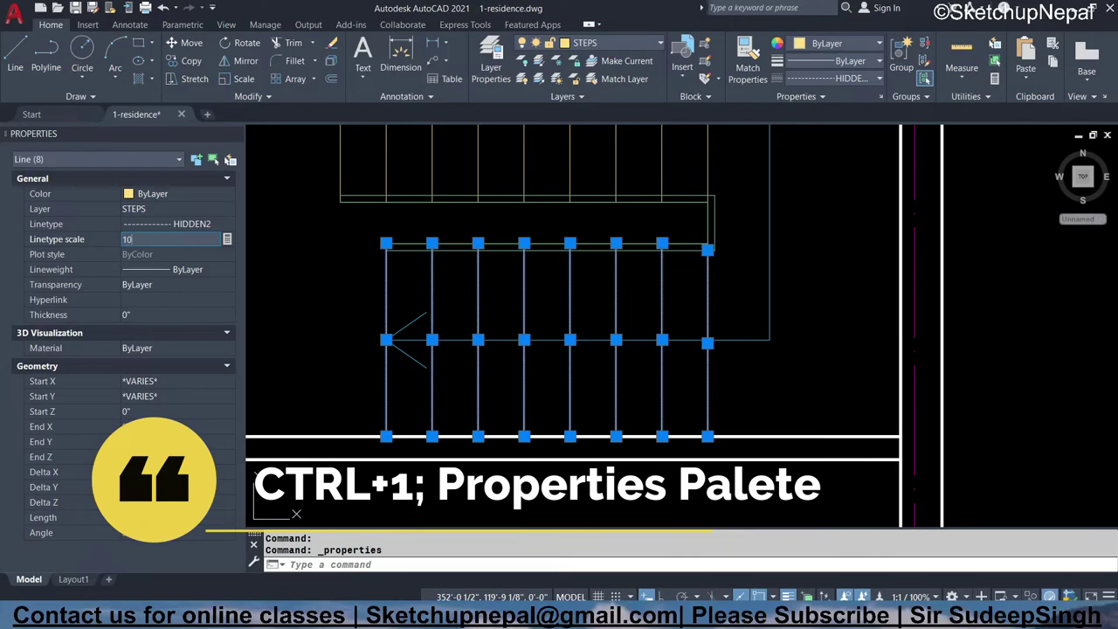
pyautogui.press('Return')
pyautogui.click(169, 227)
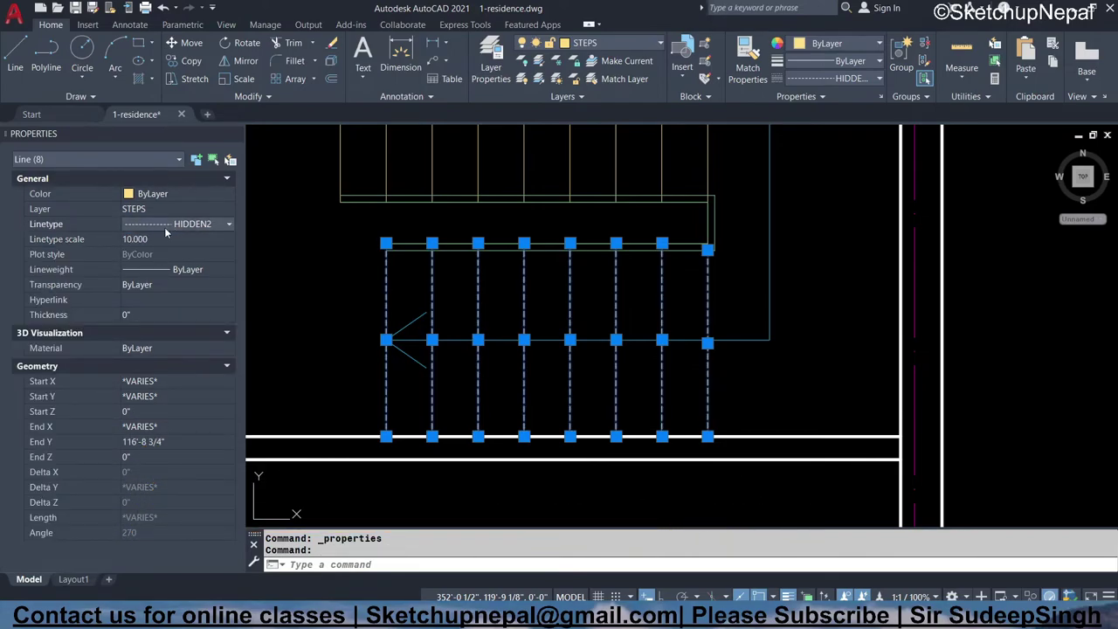
pyautogui.click(165, 227)
pyautogui.write('50.000')
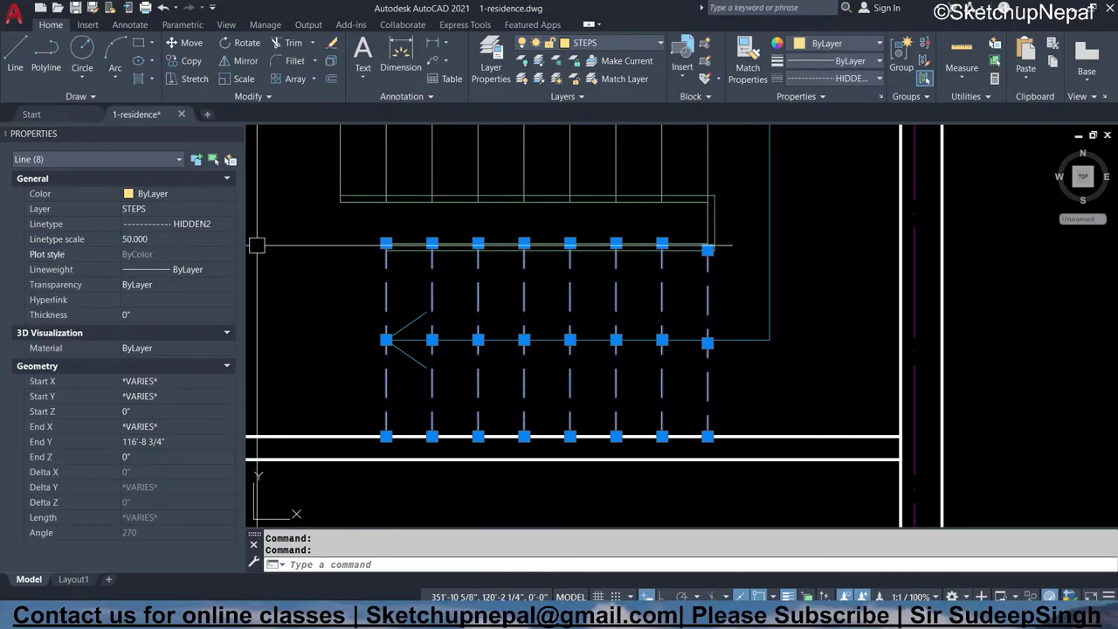
pyautogui.click(234, 135)
pyautogui.press('Escape')
pyautogui.press('Escape')
pyautogui.write('L')
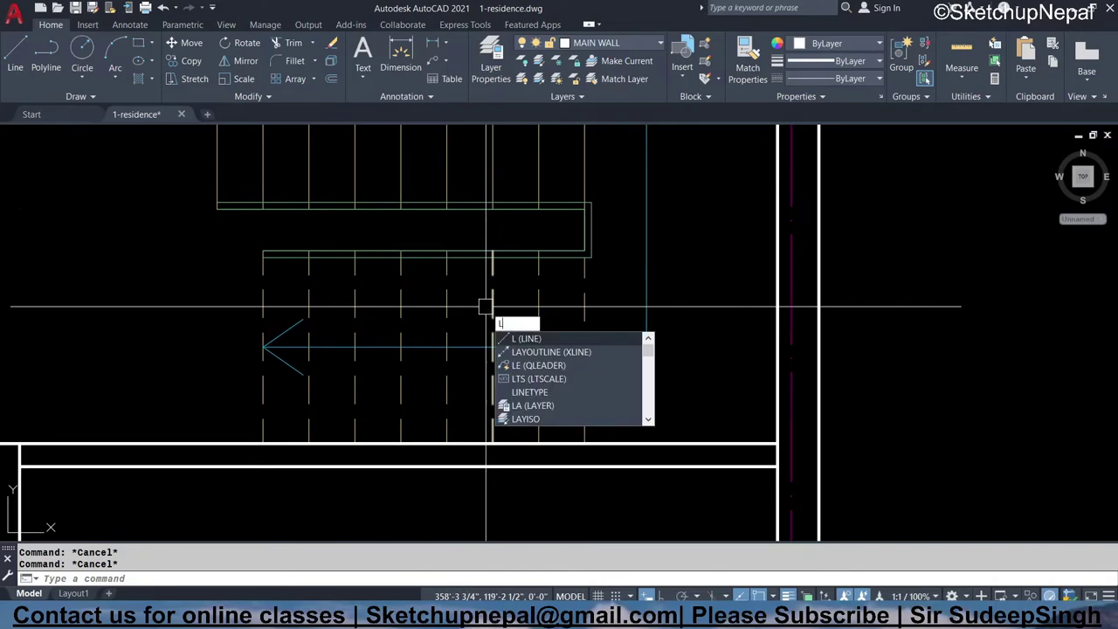
pyautogui.write('ts')
pyautogui.press('Return')
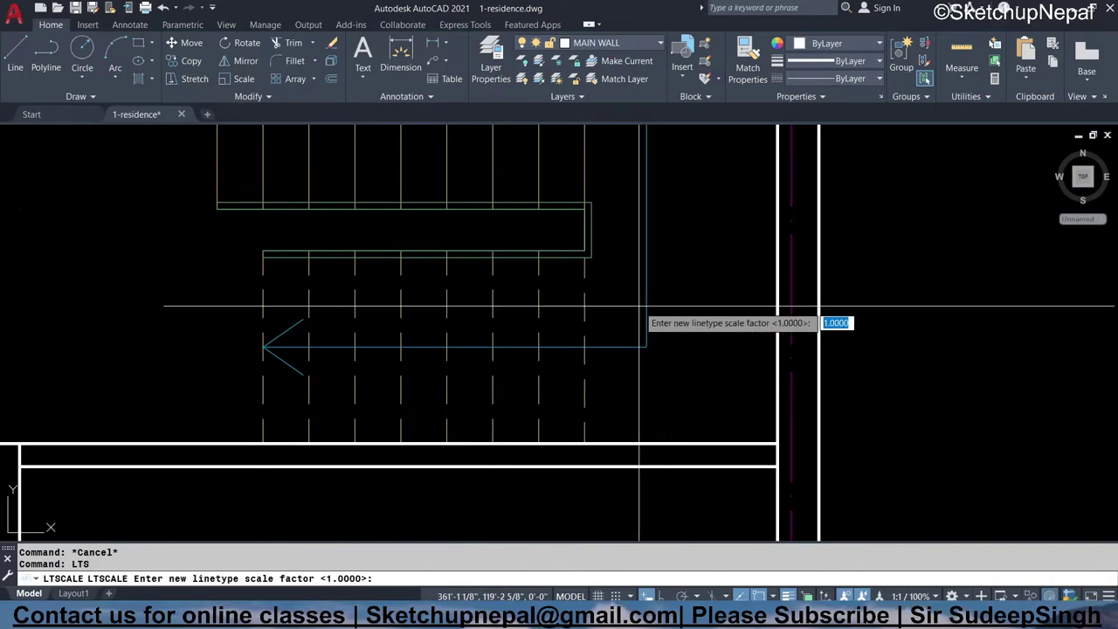
pyautogui.press('Escape')
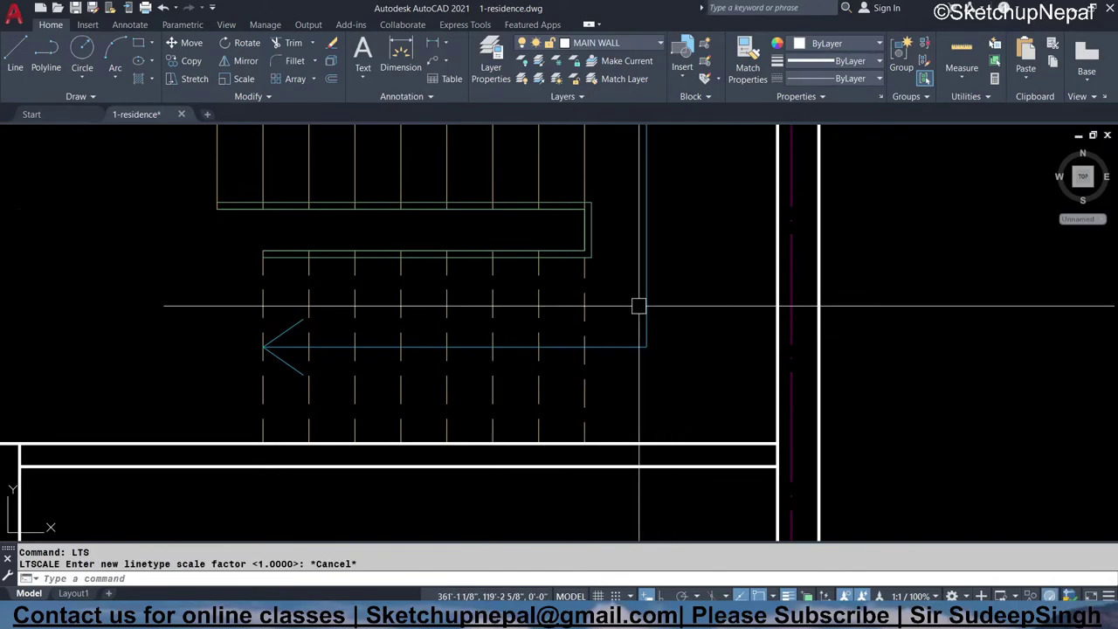
pyautogui.scroll(-6, 629, 303)
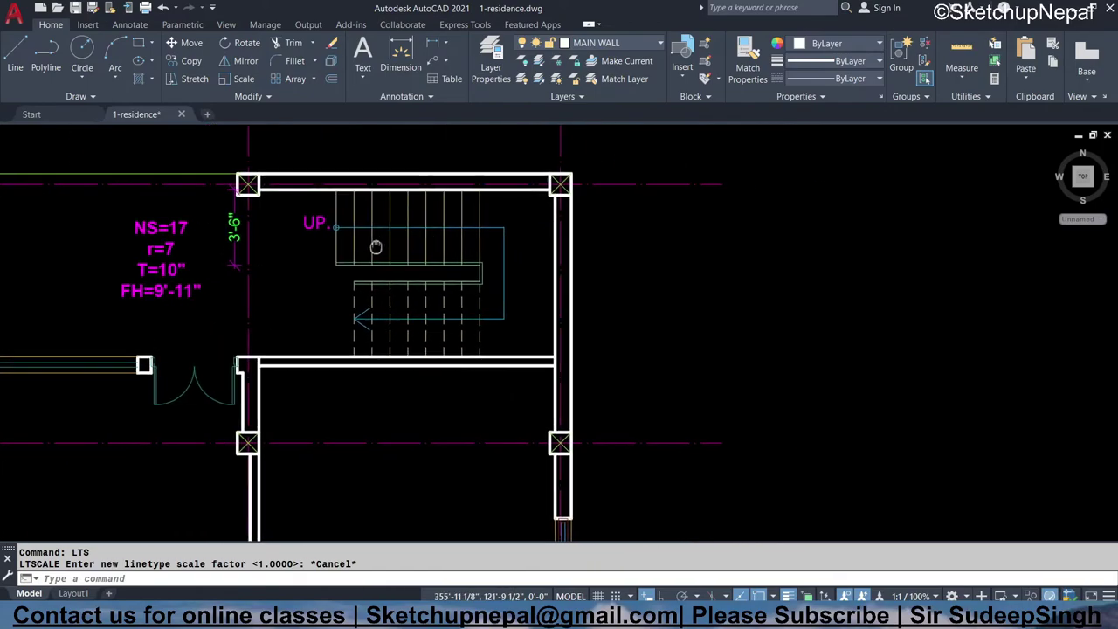
pyautogui.moveTo(489, 246)
pyautogui.mouseDown(button='middle')
pyautogui.moveTo(457, 238)
pyautogui.moveTo(239, 359)
pyautogui.moveTo(169, 337)
pyautogui.mouseUp(button='middle')
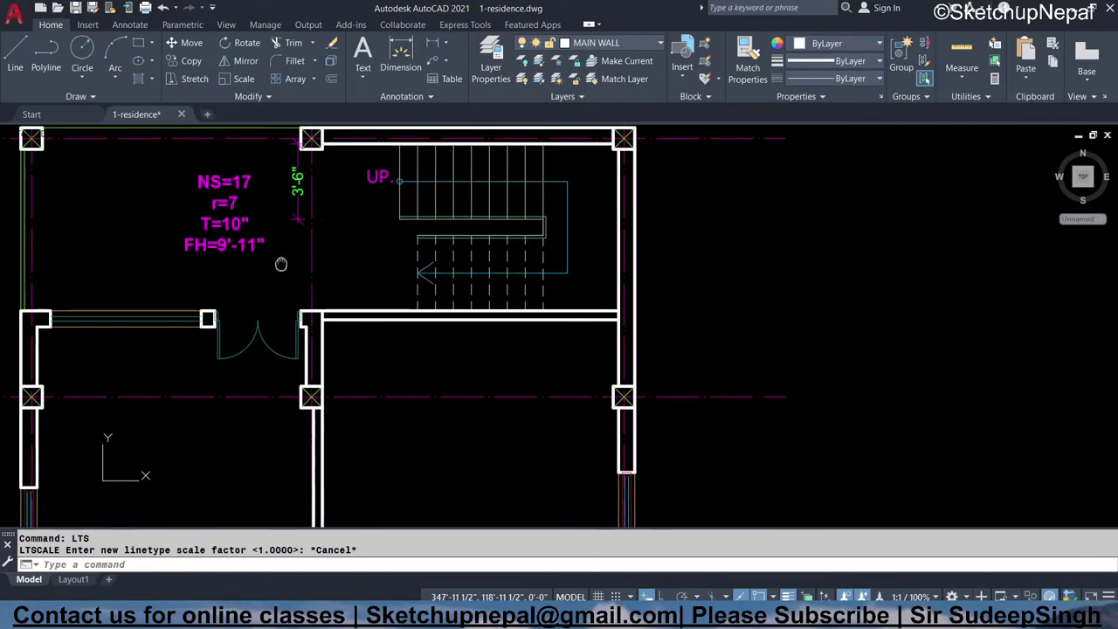
pyautogui.scroll(3, 271, 262)
pyautogui.moveTo(403, 300); pyautogui.dragTo(310, 288, button='middle')
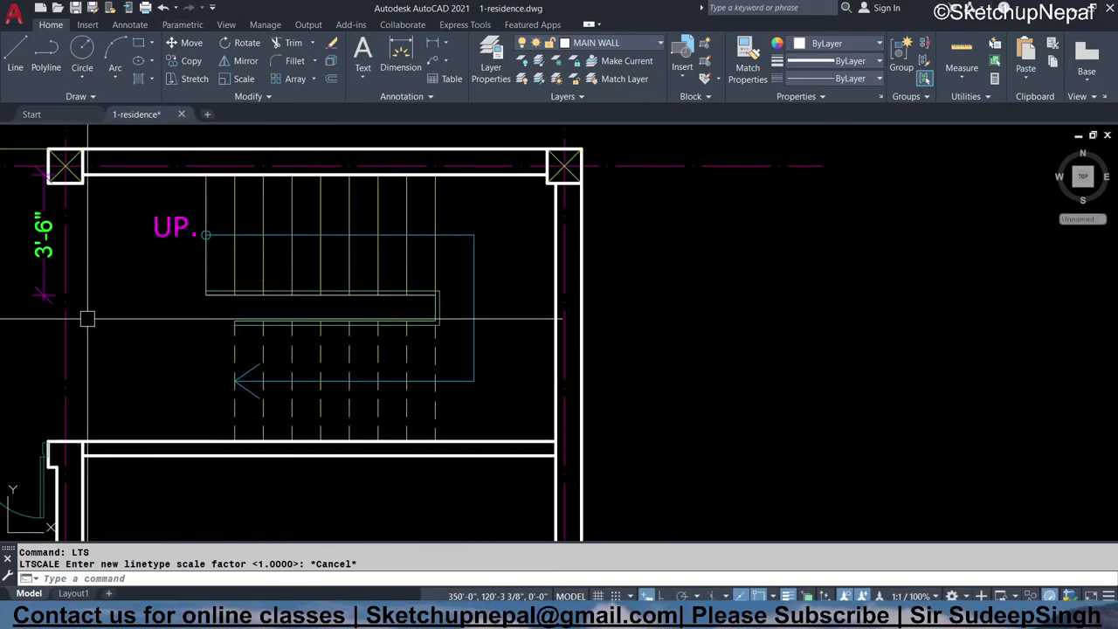
pyautogui.scroll(-4, 160, 270)
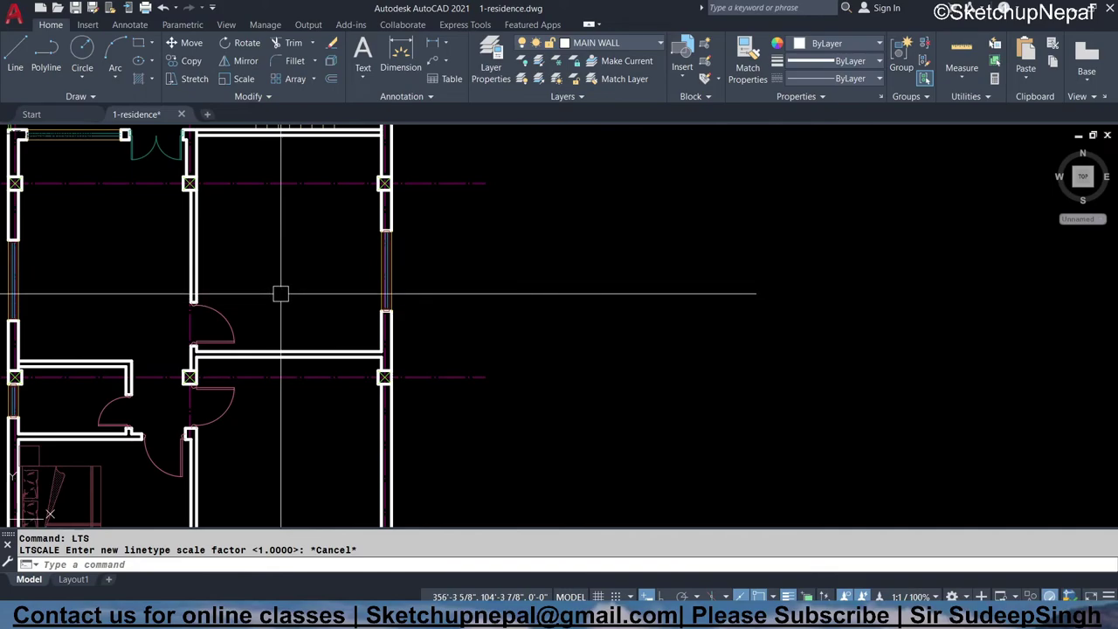
pyautogui.scroll(5, 302, 139)
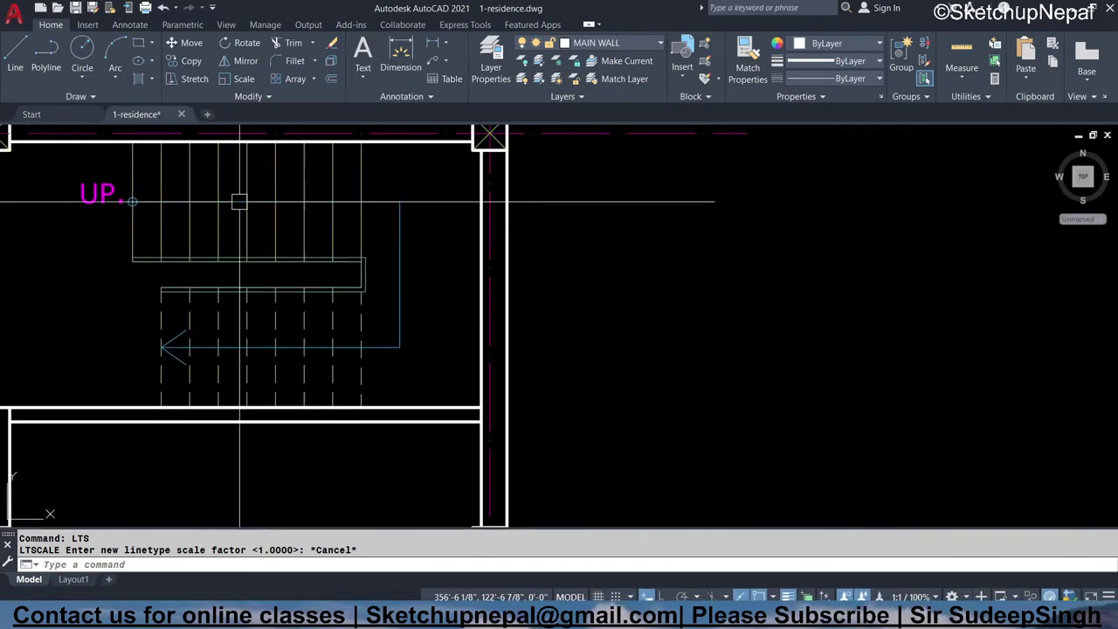
# - Draw a 1' Express Tools break-line symbol from the lower wall to the landing, at its midpoint
pyautogui.click(472, 25)
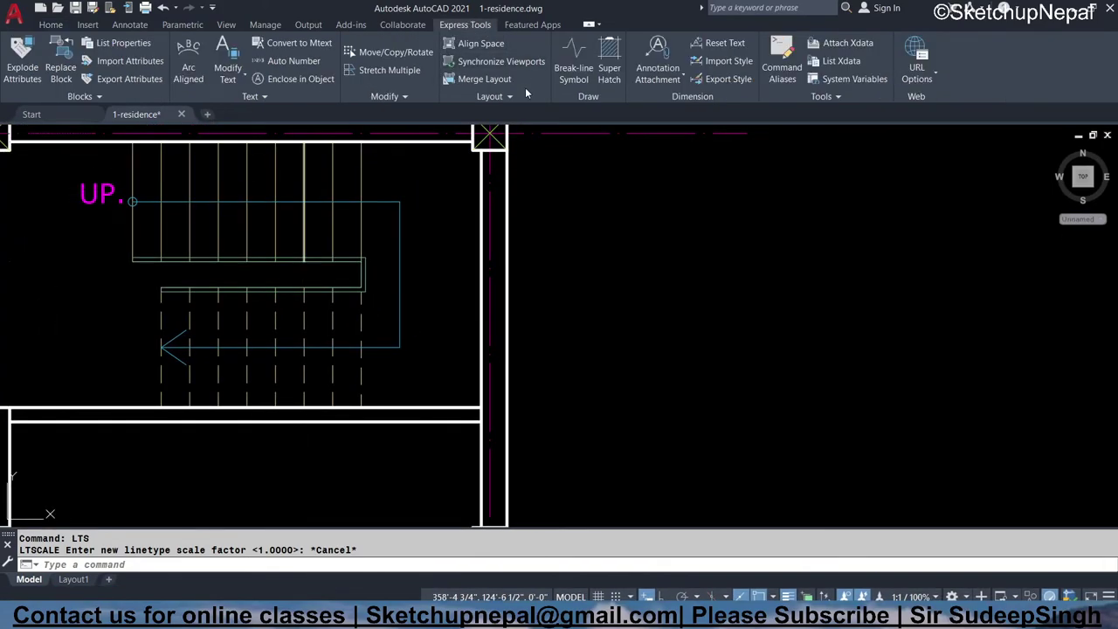
pyautogui.click(576, 63)
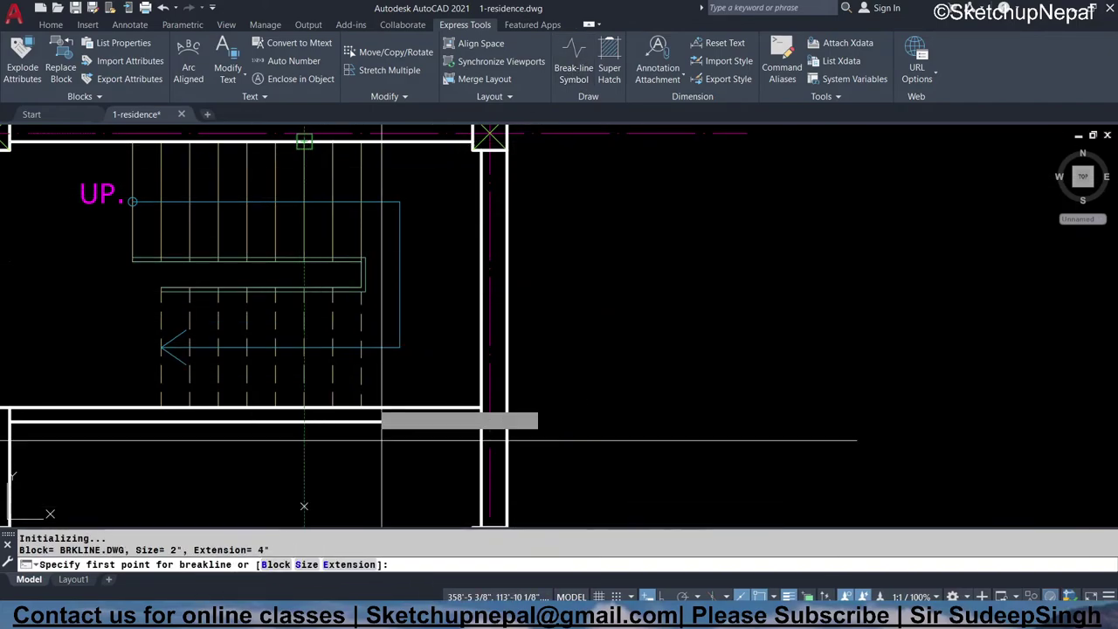
pyautogui.click(307, 565)
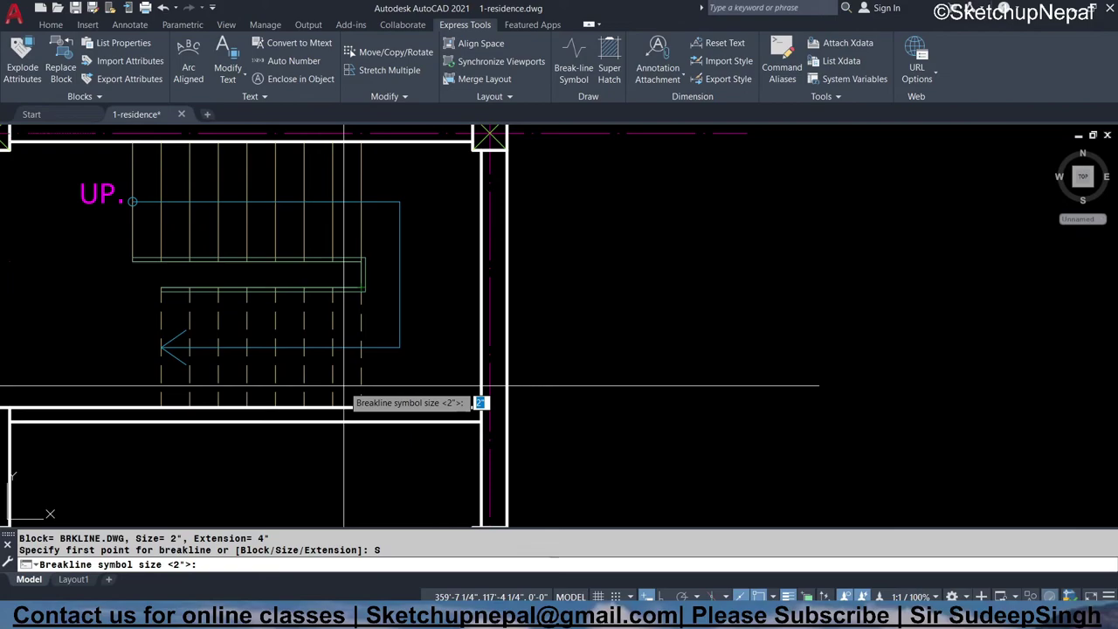
pyautogui.write("'")
pyautogui.press('Return')
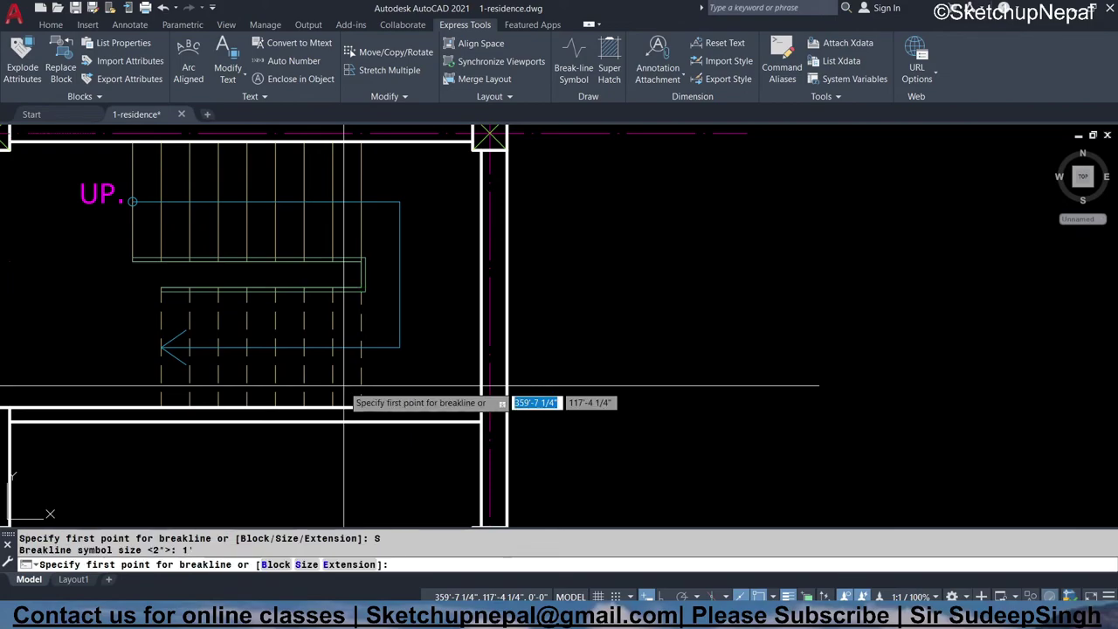
pyautogui.click(219, 407)
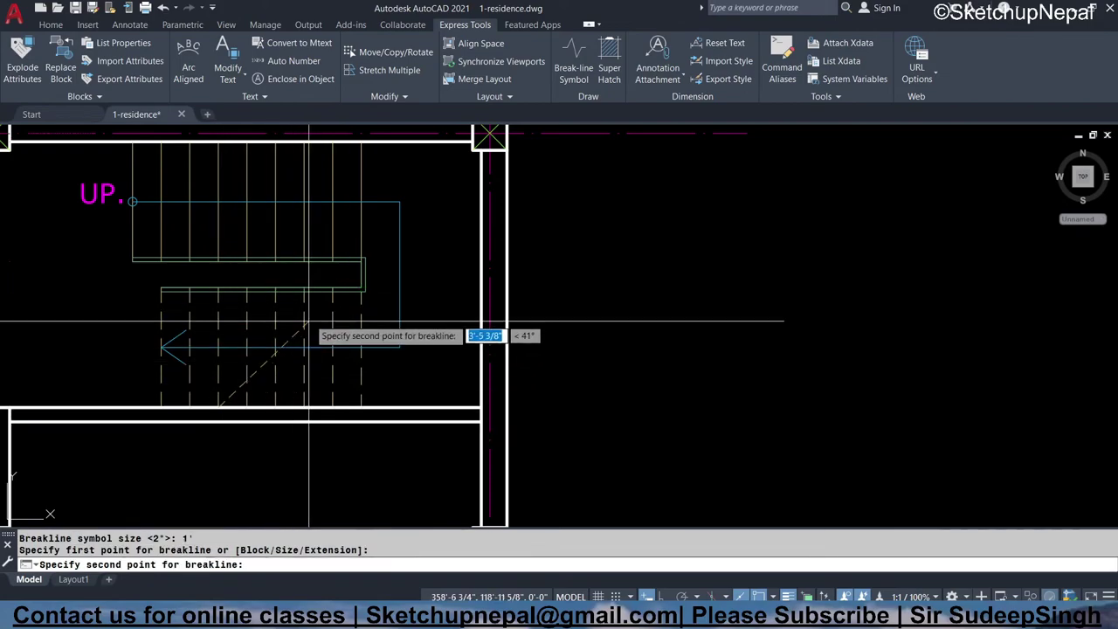
pyautogui.click(333, 287)
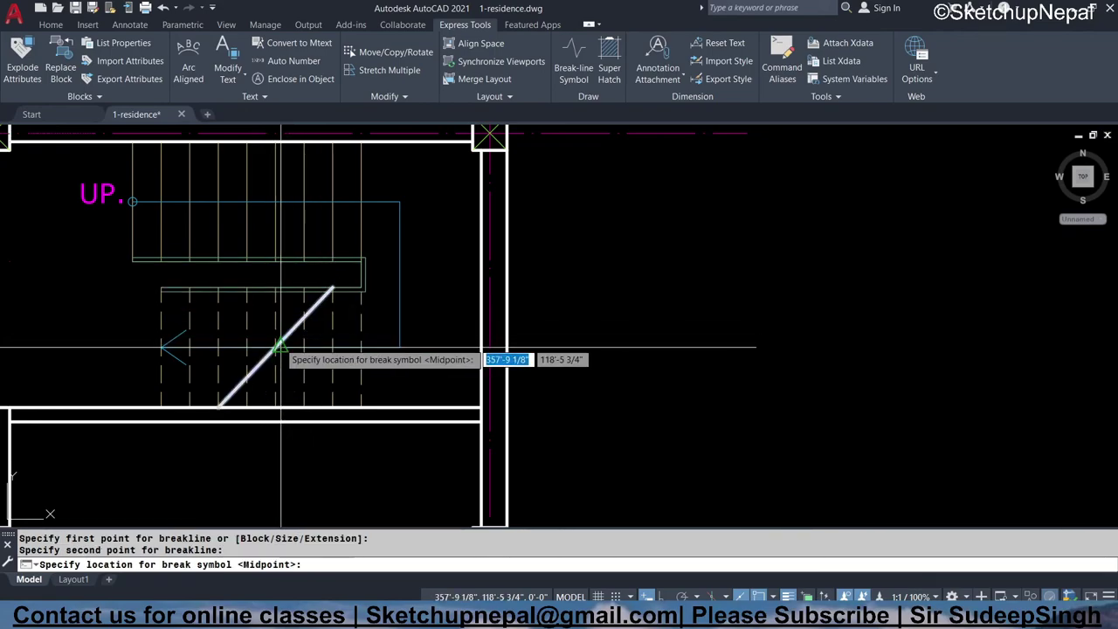
pyautogui.click(276, 347)
pyautogui.press('Escape')
pyautogui.scroll(5, 192, 428)
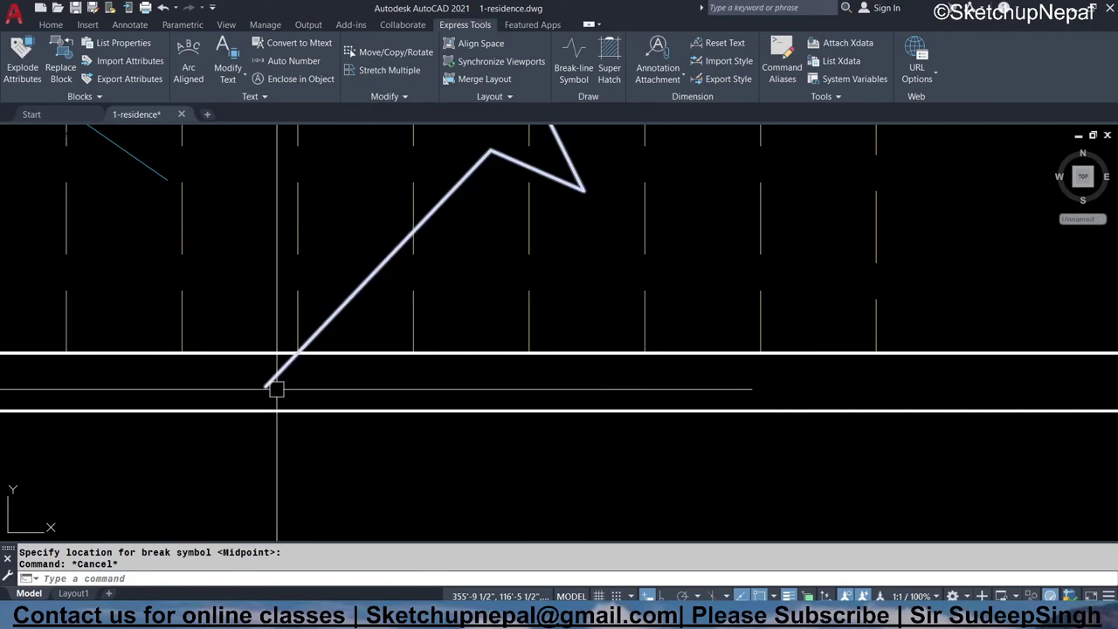
# - Begin trimming the treads at the break line, then cancel the trim
pyautogui.write('tr')
pyautogui.press('Return')
pyautogui.scroll(-3, 341, 385)
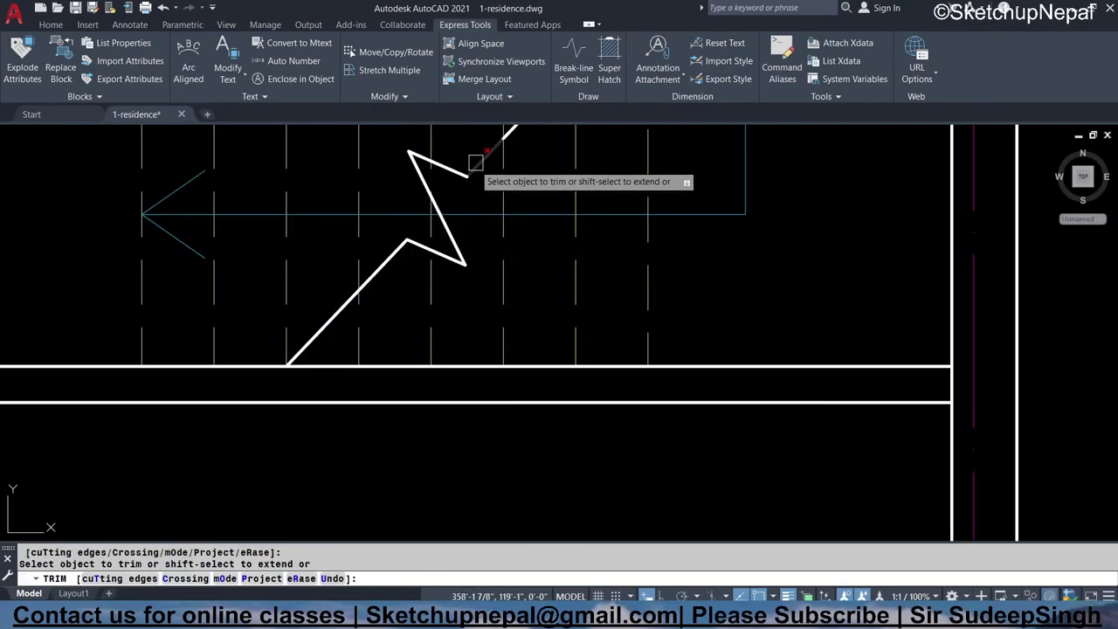
pyautogui.scroll(2, 402, 229)
pyautogui.scroll(-1, 395, 234)
pyautogui.press('Escape')
pyautogui.scroll(-2, 395, 234)
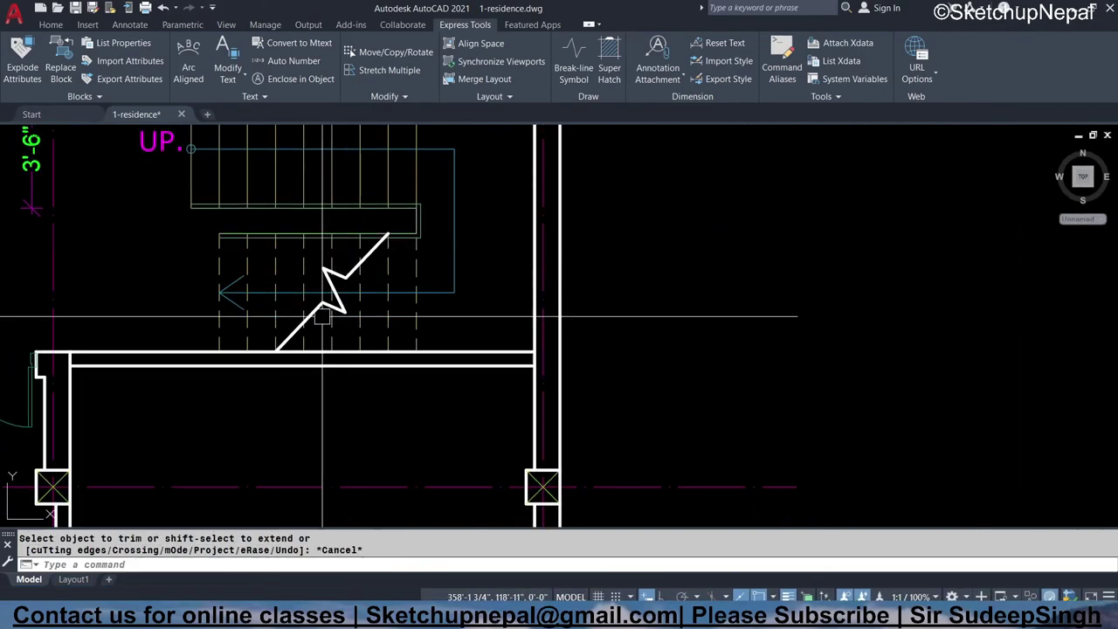
pyautogui.scroll(3, 395, 234)
# - Apply the handrail's thin line properties to the break-line symbol with Match Properties (MA)
pyautogui.click(375, 251)
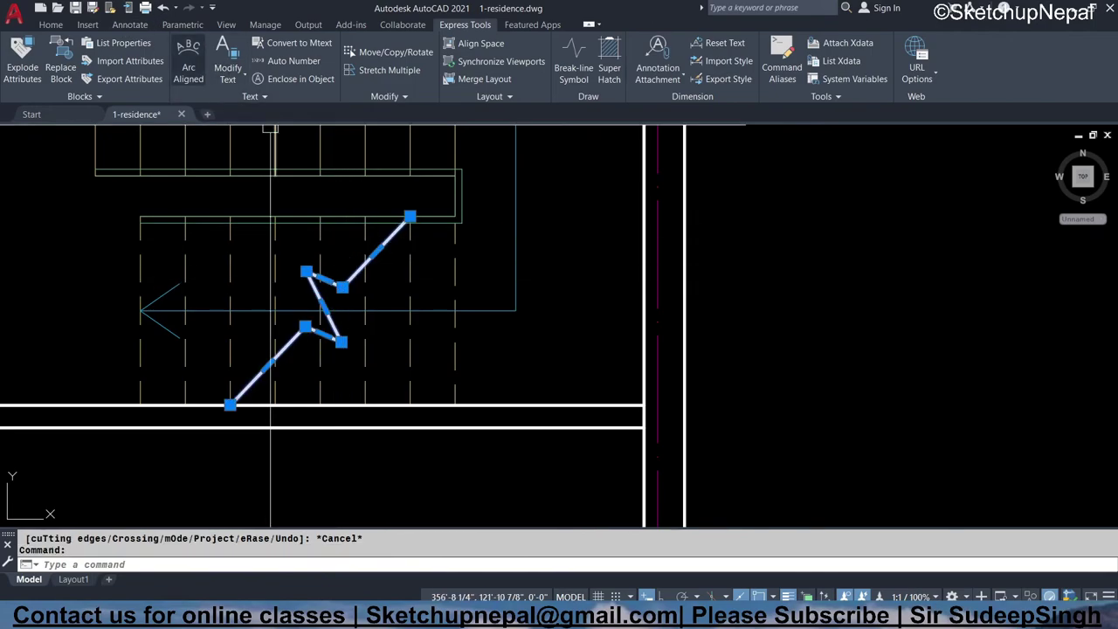
pyautogui.press('Escape')
pyautogui.click(430, 183)
pyautogui.write('ma')
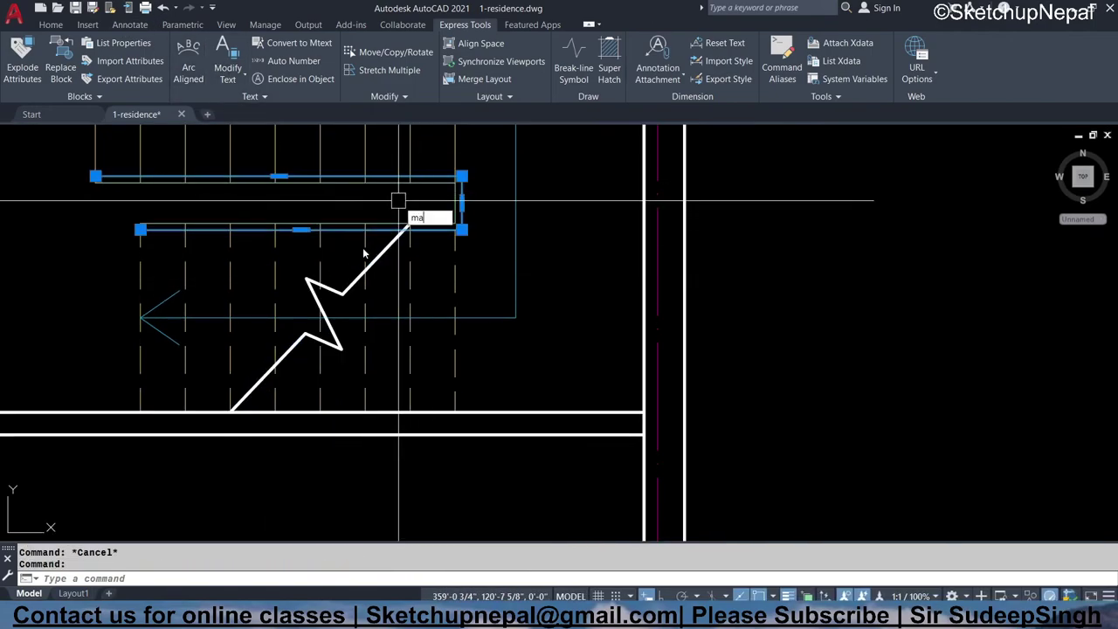
pyautogui.press('Return')
pyautogui.scroll(-2, 373, 252)
pyautogui.press('Escape')
# - Select the two small arrowhead pieces of the walking line
pyautogui.scroll(1, 320, 320)
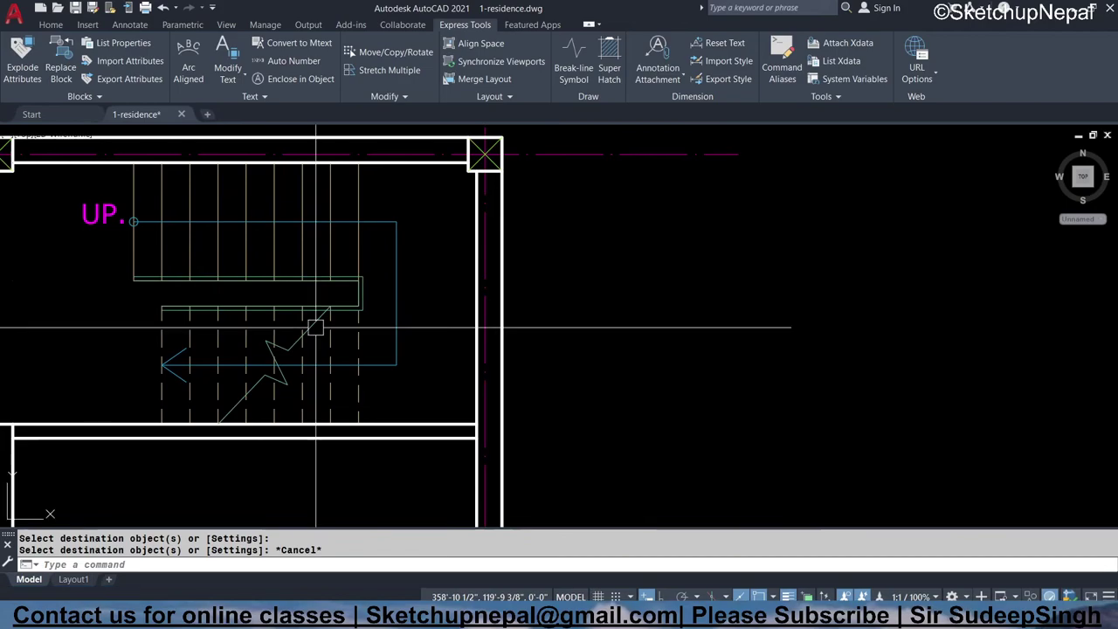
pyautogui.scroll(1, 180, 374)
pyautogui.click(171, 371)
pyautogui.click(173, 336)
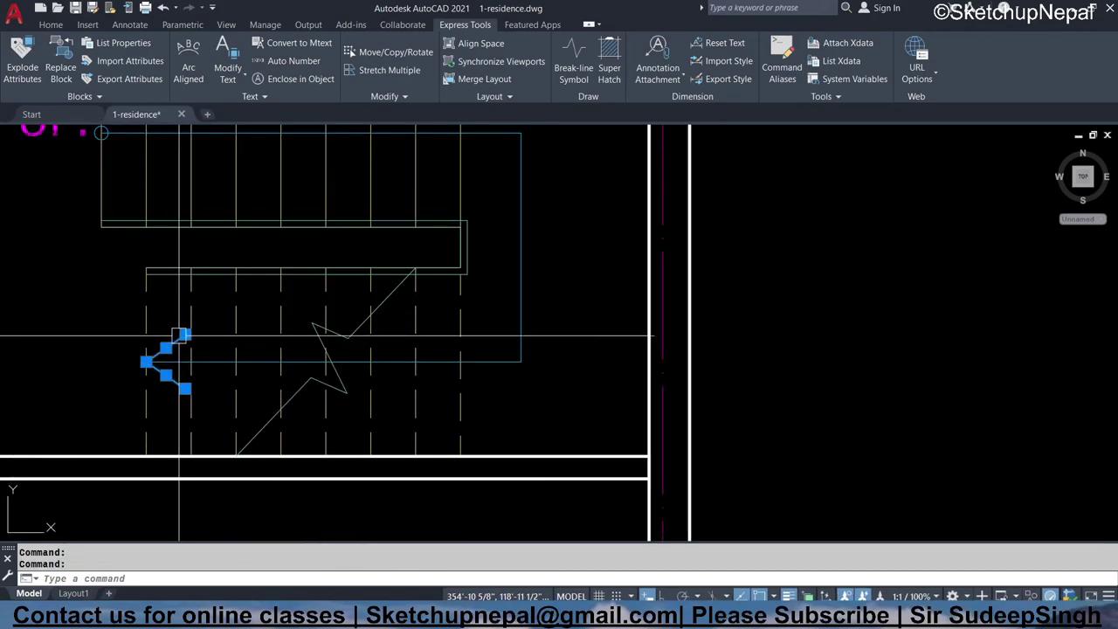
# - Move the arrowhead pieces toward the break line with ortho mode on
pyautogui.write('m')
pyautogui.press('Return')
pyautogui.scroll(-1, 157, 410)
pyautogui.click(160, 428)
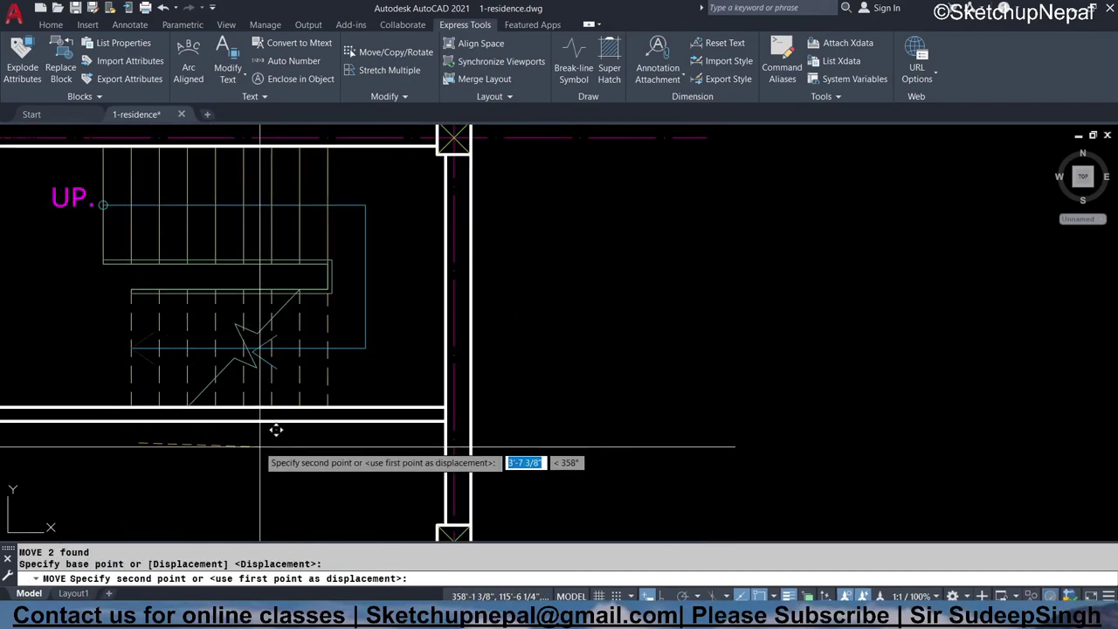
pyautogui.press('F9')
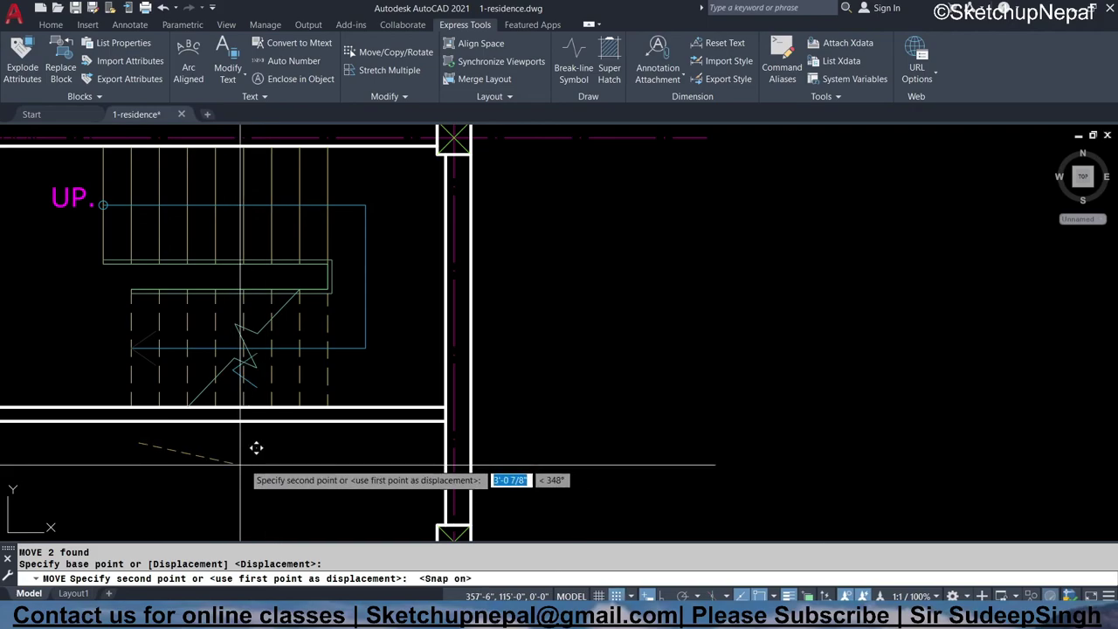
pyautogui.press('F9')
pyautogui.press('F8')
pyautogui.press('Escape')
# - Stretch the lower-flight walking line's left end back to the break symbol
pyautogui.scroll(2, 229, 340)
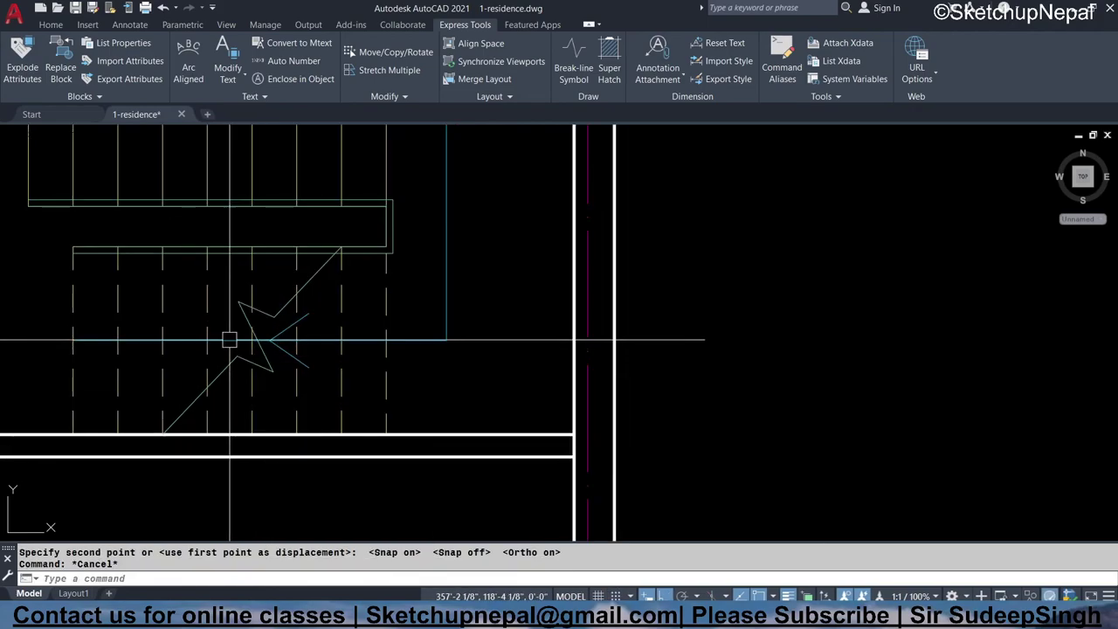
pyautogui.click(229, 339)
pyautogui.click(72, 339)
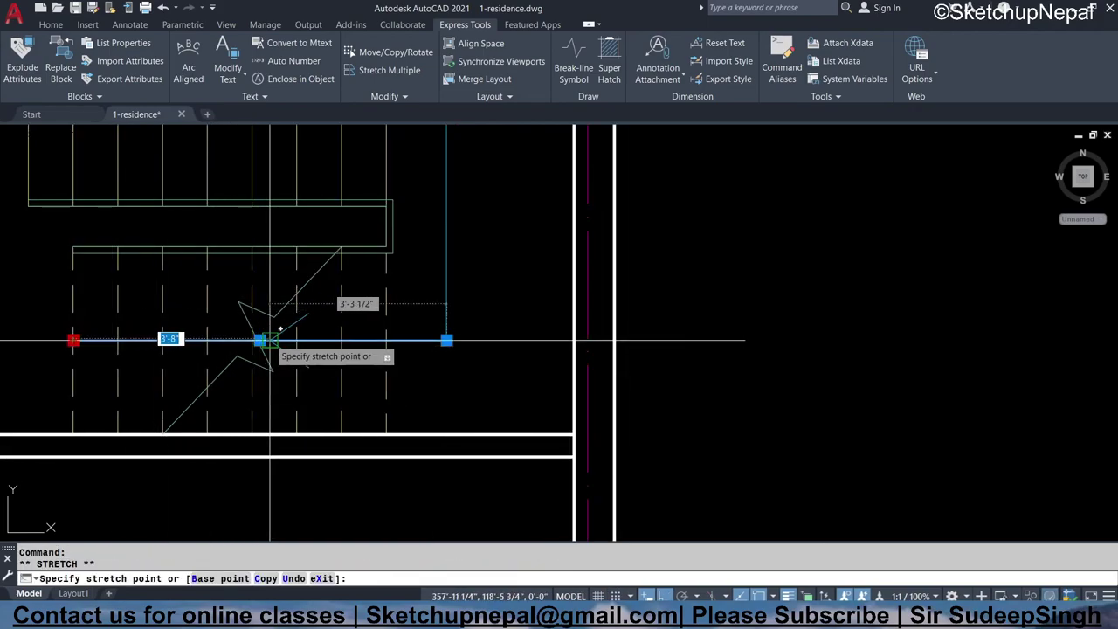
pyautogui.press('Escape')
pyautogui.scroll(-2, 272, 340)
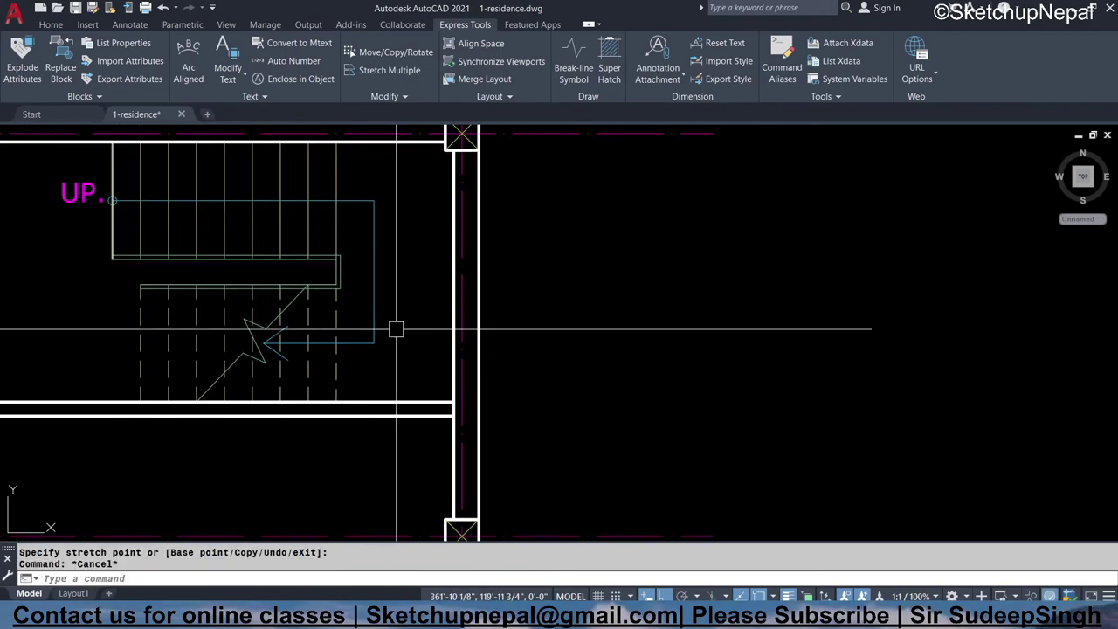
pyautogui.scroll(-1, 392, 349)
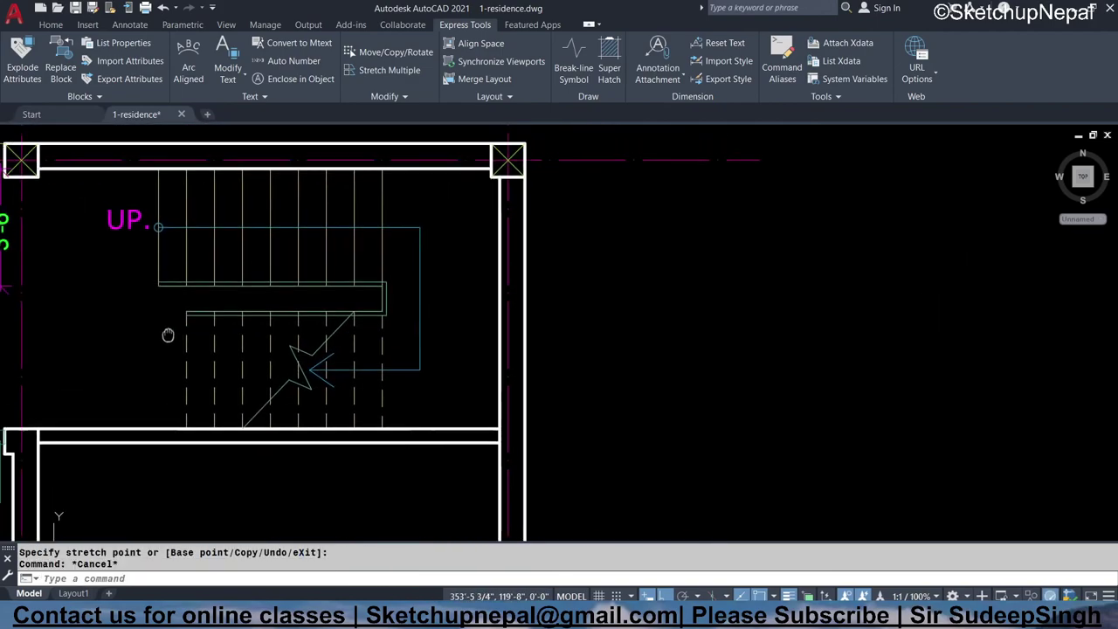
pyautogui.press('Escape')
pyautogui.moveTo(169, 332); pyautogui.dragTo(222, 415, button='middle')
pyautogui.scroll(1, 407, 134)
pyautogui.scroll(-1, 380, 226)
pyautogui.moveTo(76, 512); pyautogui.dragTo(184, 475, button='middle')
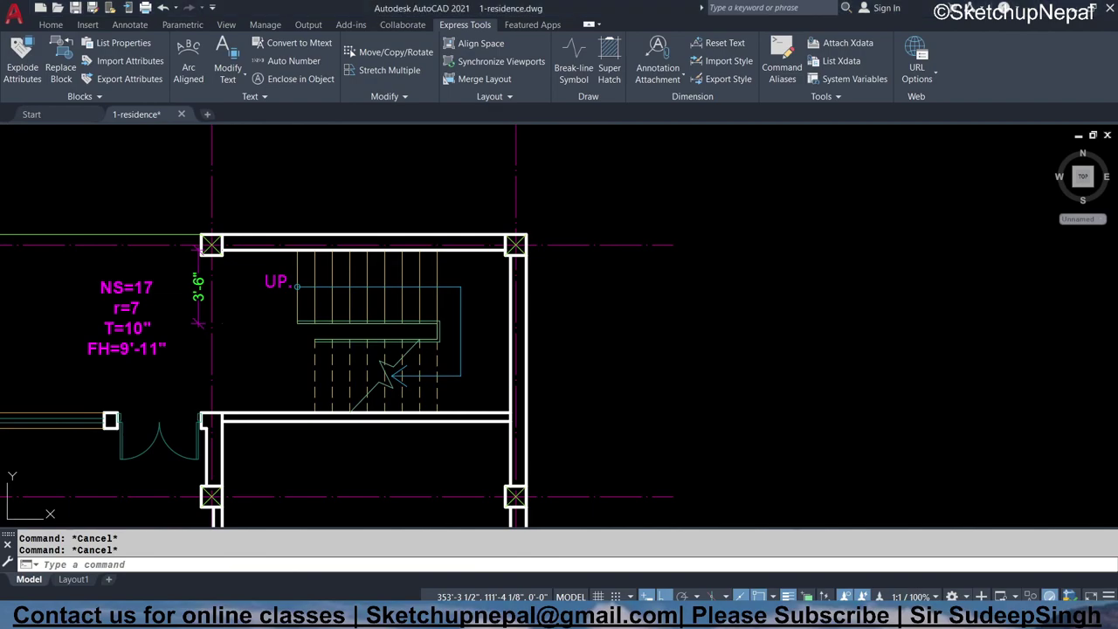
pyautogui.moveTo(186, 342); pyautogui.dragTo(279, 304, button='middle')
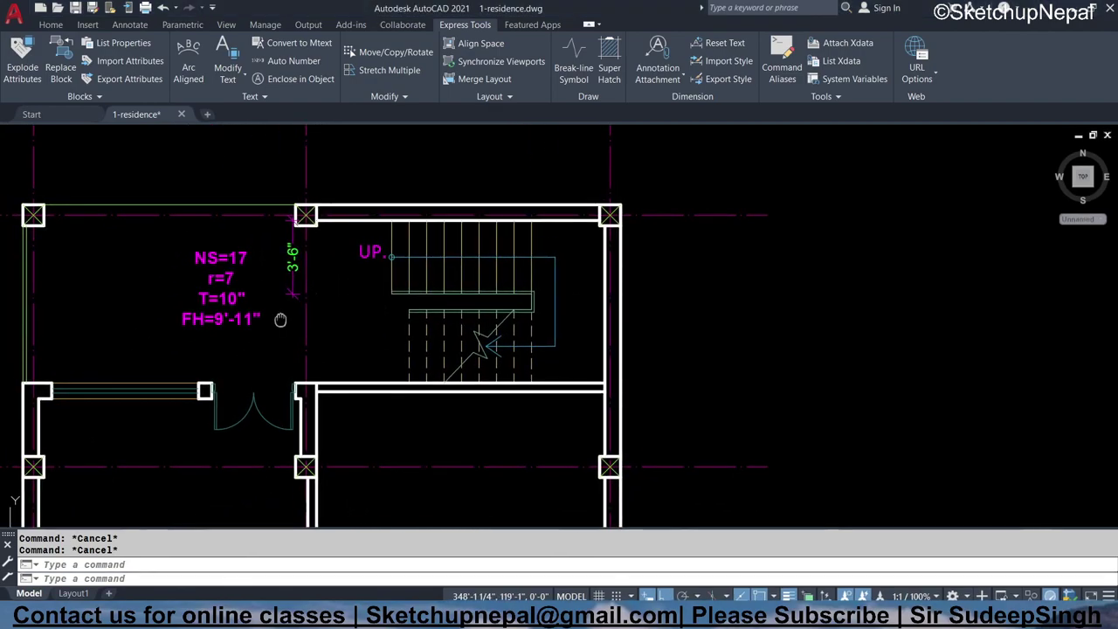